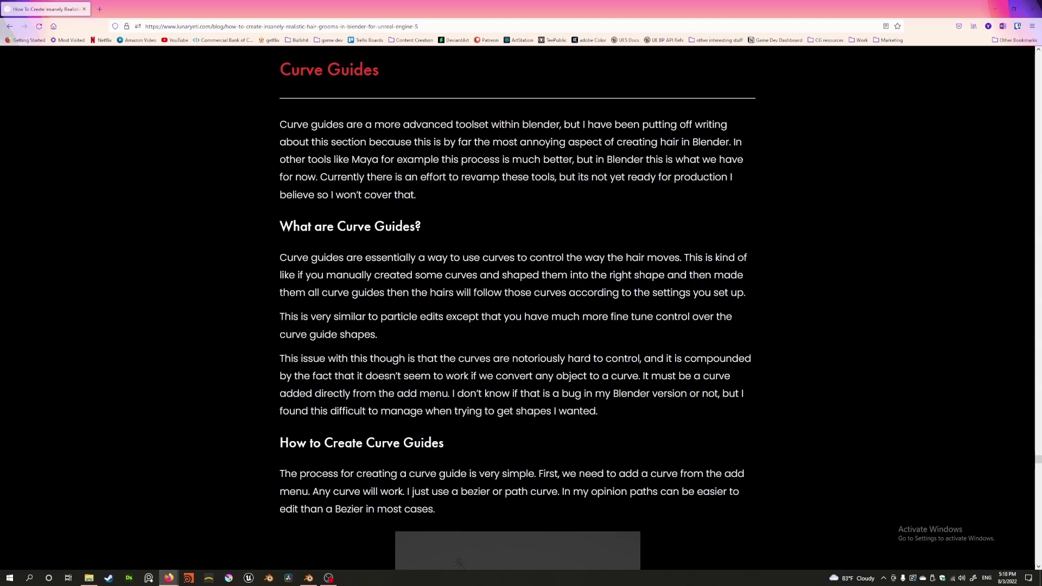
# - Switch to Blender and examine the bust's hair particle system and its Children settings from several angles
pyautogui.click(995, 9)
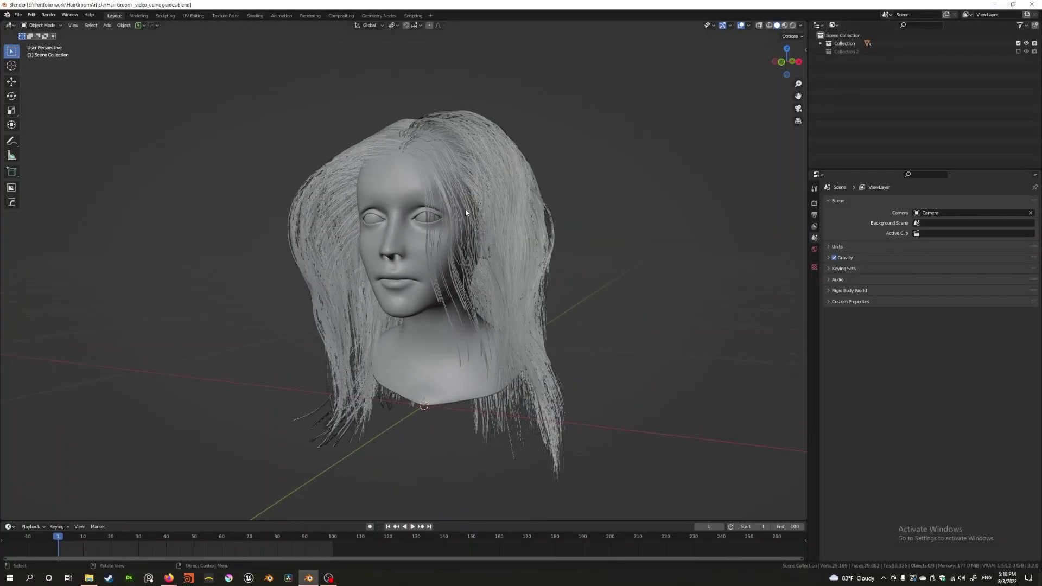
pyautogui.moveTo(395, 208); pyautogui.dragTo(423, 232, button='middle')
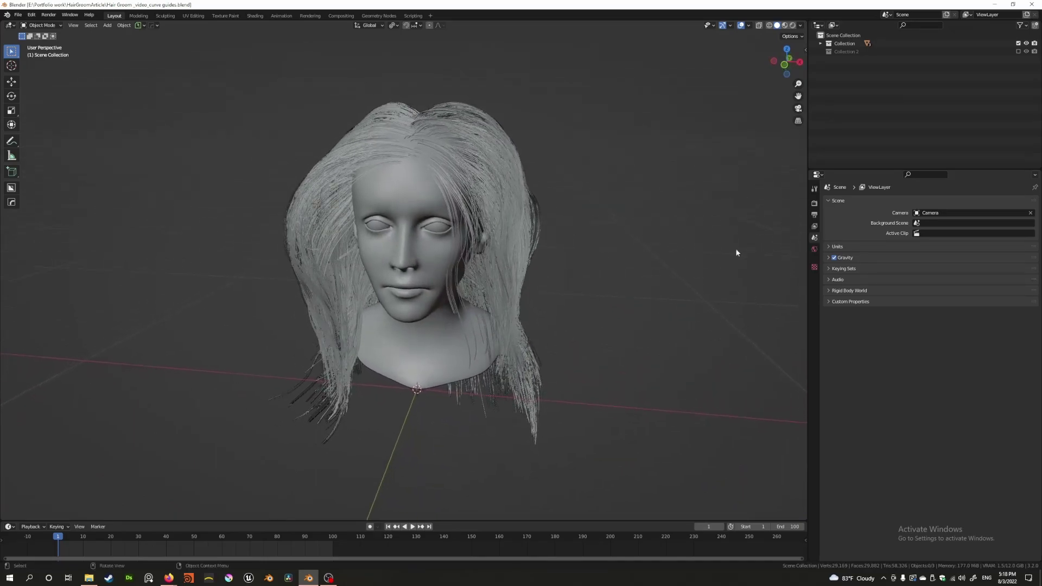
pyautogui.click(415, 208)
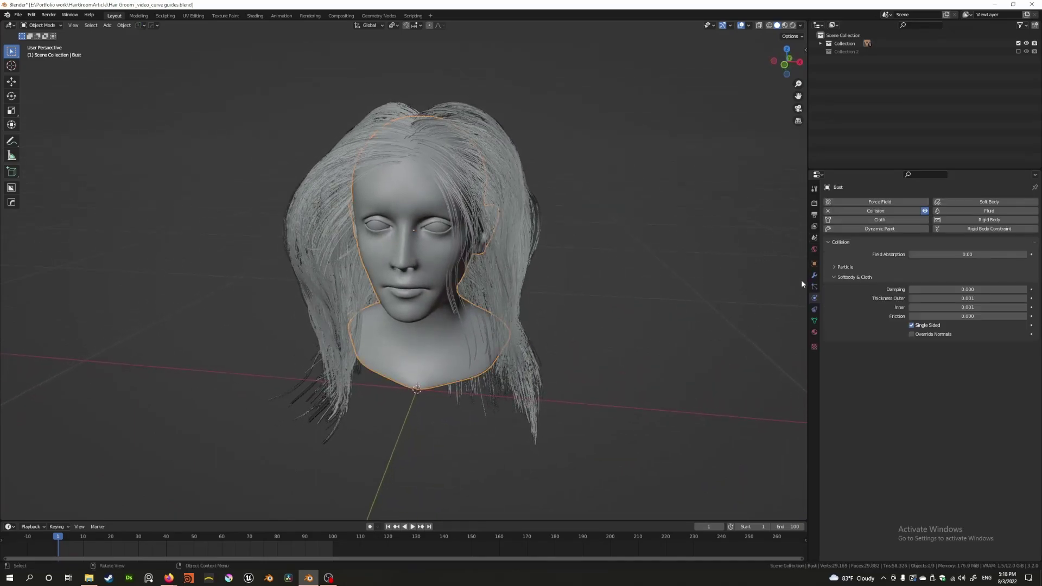
pyautogui.click(814, 287)
pyautogui.moveTo(568, 229); pyautogui.dragTo(521, 261, button='middle')
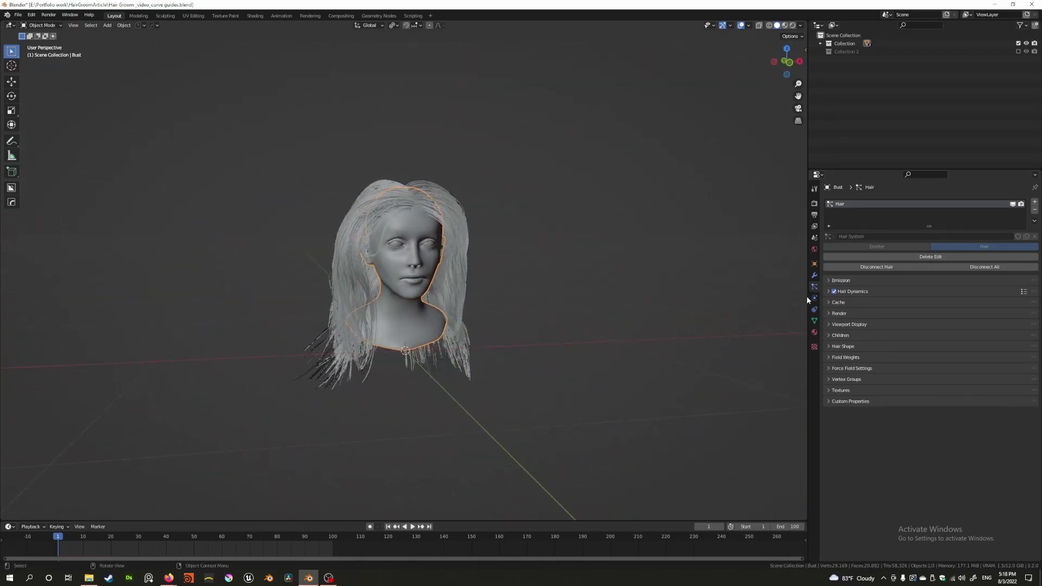
pyautogui.click(831, 335)
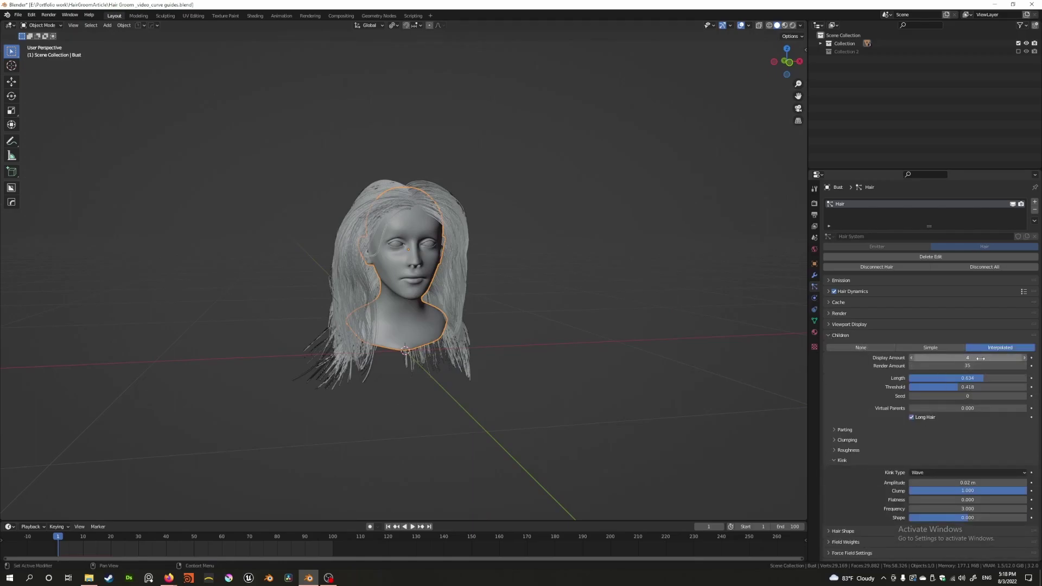
pyautogui.moveTo(557, 302); pyautogui.dragTo(679, 351, button='middle')
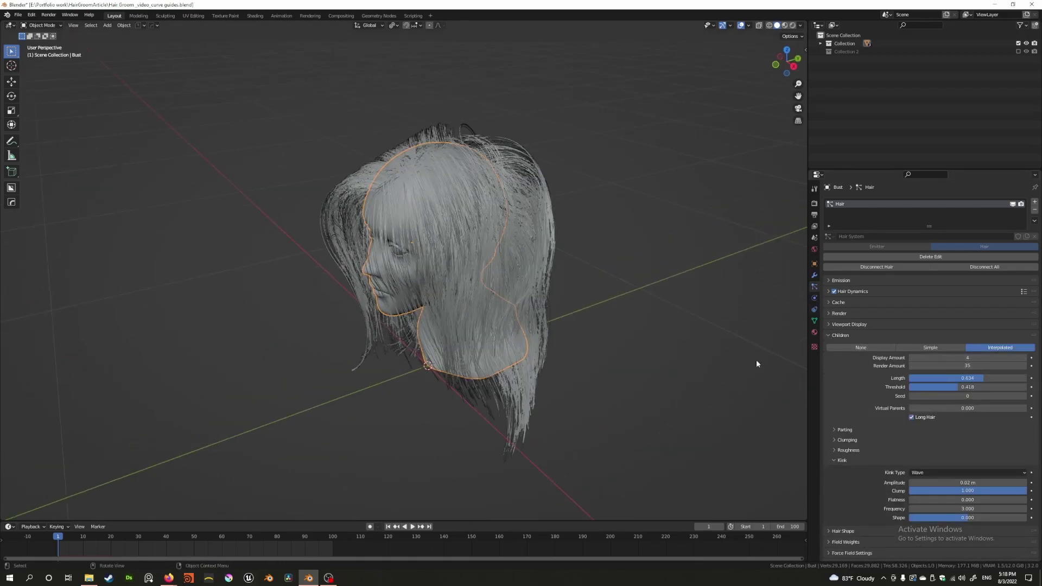
pyautogui.moveTo(482, 275); pyautogui.dragTo(559, 250, button='middle')
pyautogui.click(829, 336)
# - Rename the collection that holds the bust and eyes as Character
pyautogui.moveTo(364, 199); pyautogui.dragTo(428, 213, button='middle')
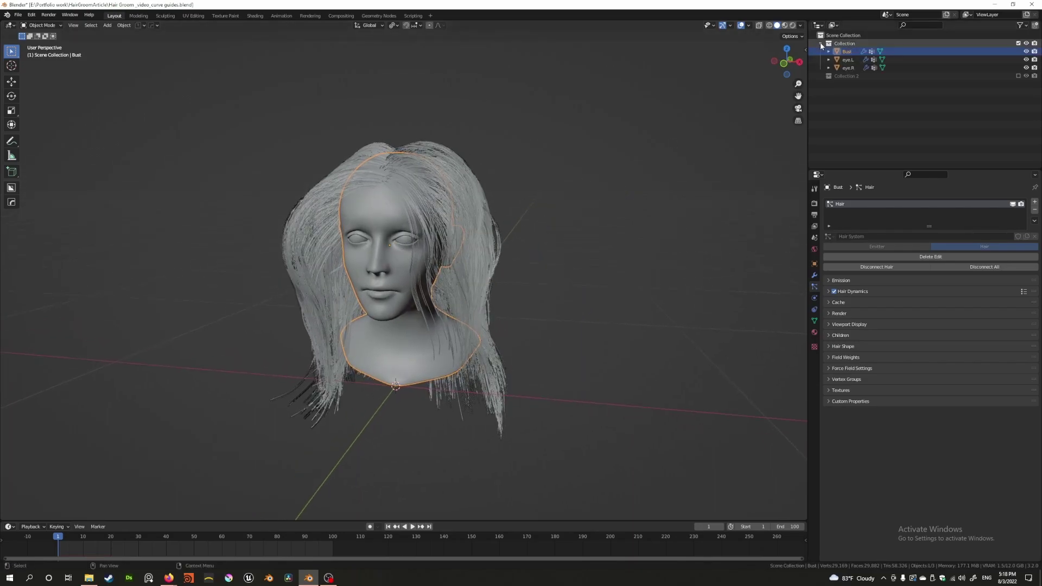
pyautogui.doubleClick(841, 45)
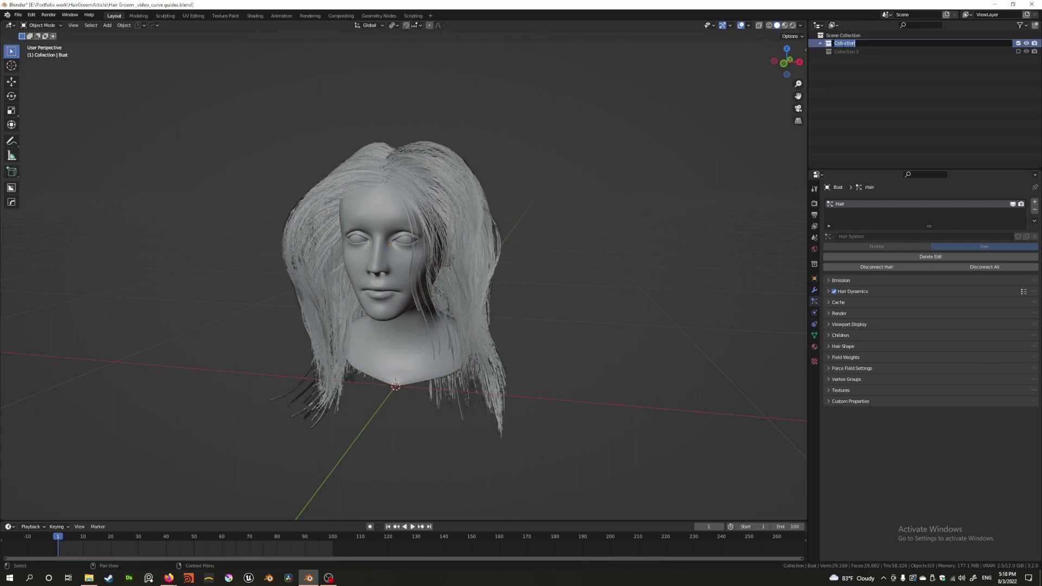
pyautogui.write('Claracter')
pyautogui.press('Return')
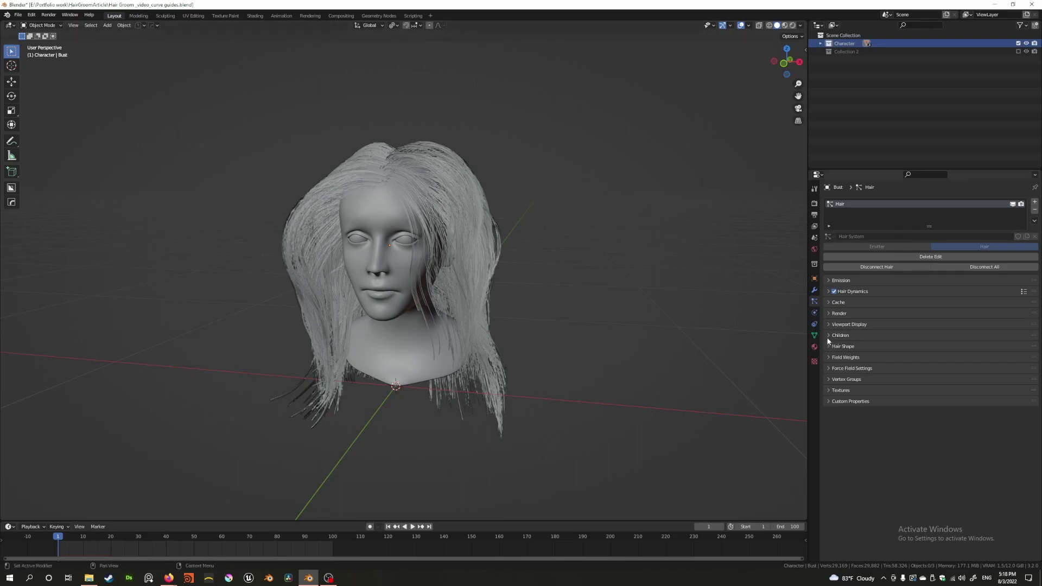
pyautogui.click(829, 366)
pyautogui.click(829, 367)
pyautogui.click(830, 357)
pyautogui.click(829, 357)
# - Add a path curve to the scene
pyautogui.moveTo(388, 262); pyautogui.dragTo(443, 253, button='middle')
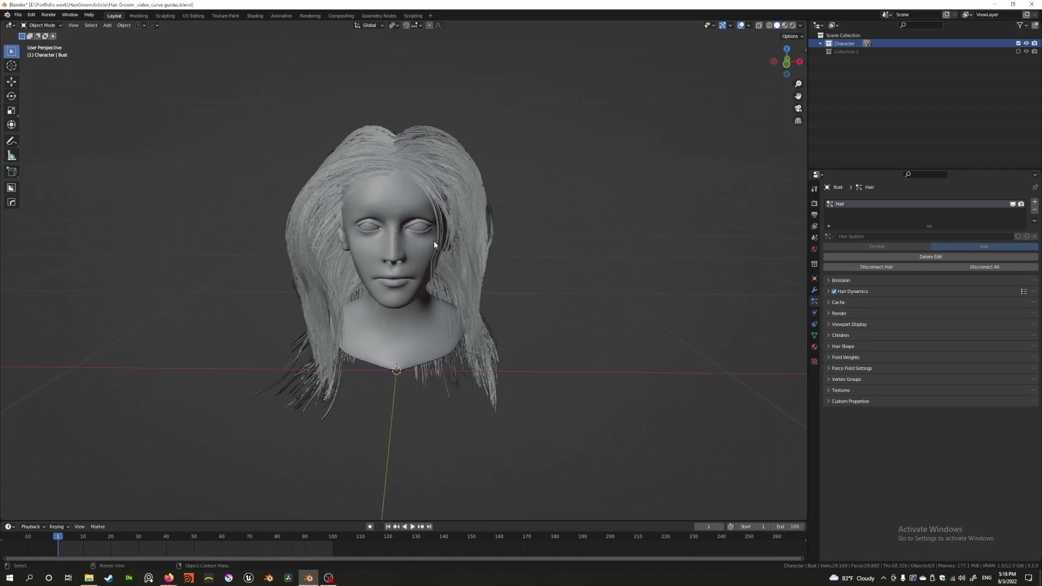
pyautogui.scroll(-1, 435, 245)
pyautogui.hotkey('shift', 'a')
pyautogui.moveTo(435, 243)
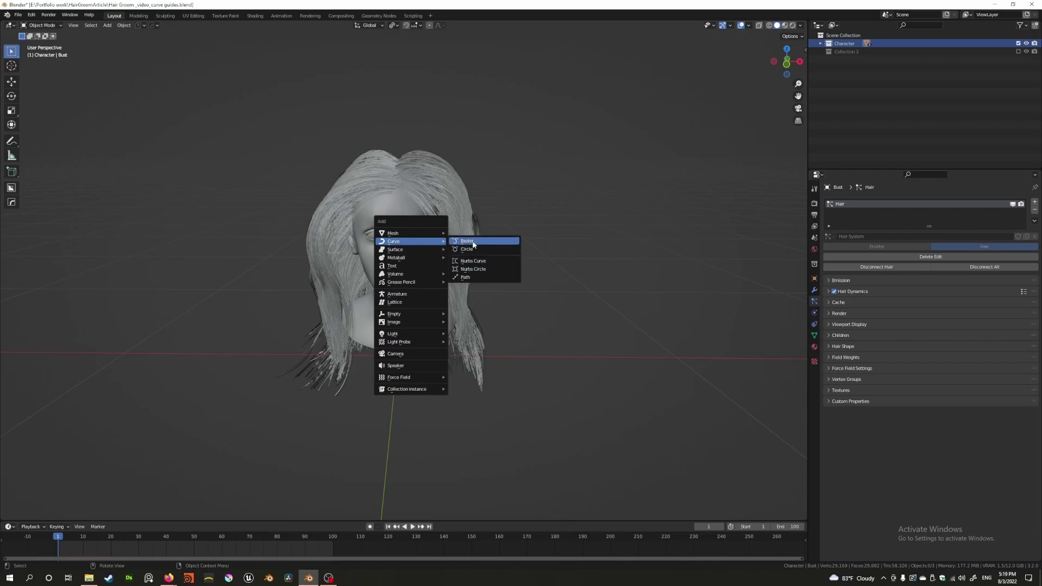
pyautogui.click(475, 279)
pyautogui.scroll(-2, 441, 282)
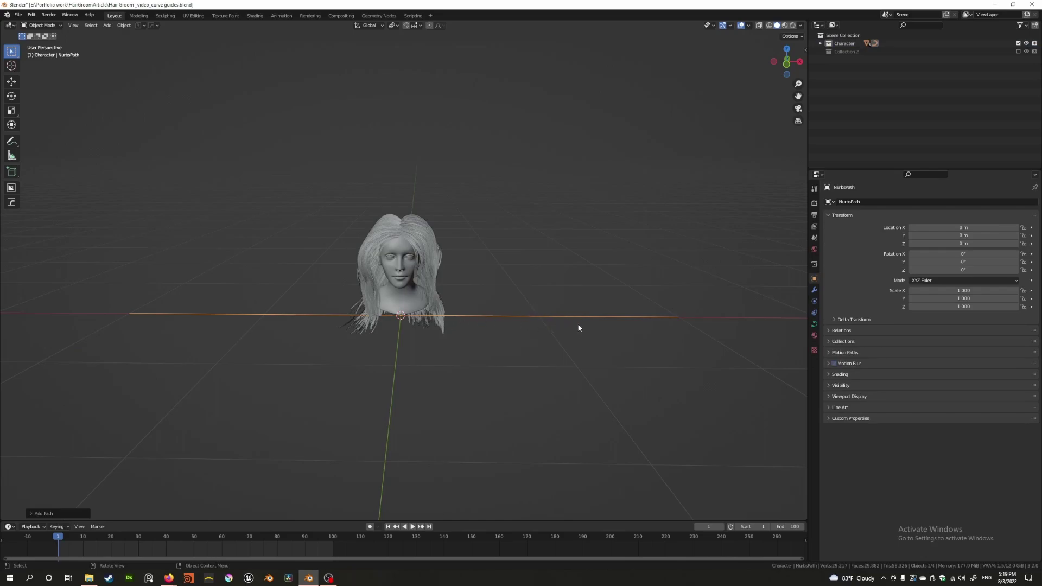
# - Snap the 3D cursor to the path's end point on the negative X side
pyautogui.hotkey('ctrl', 'Tab')
pyautogui.click(469, 324)
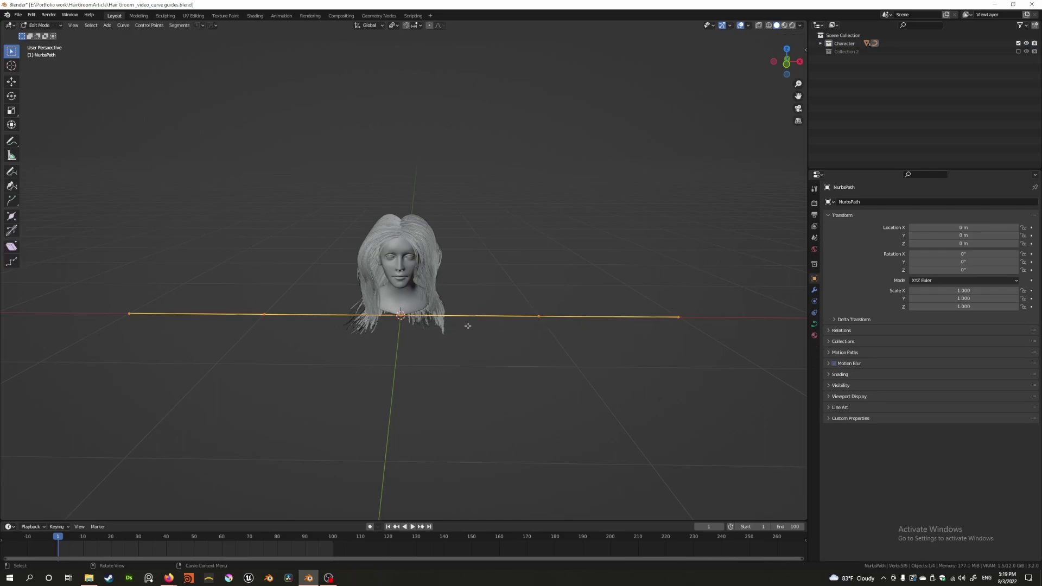
pyautogui.click(129, 314)
pyautogui.hotkey('shift', 's')
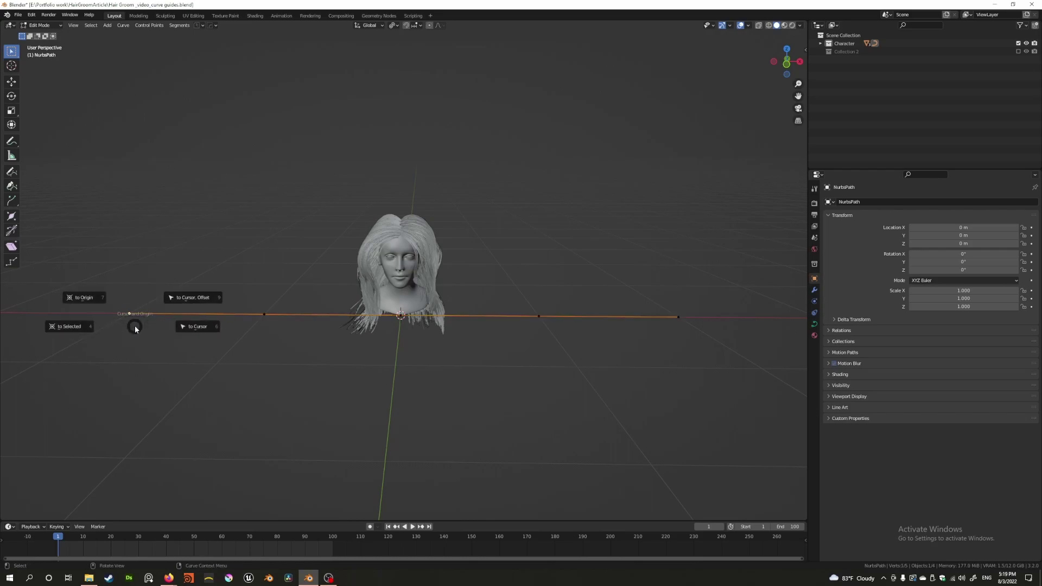
pyautogui.click(87, 328)
# - Set the path's origin to the 3D cursor in Object Mode
pyautogui.press('Tab')
pyautogui.hotkey('shift', 's')
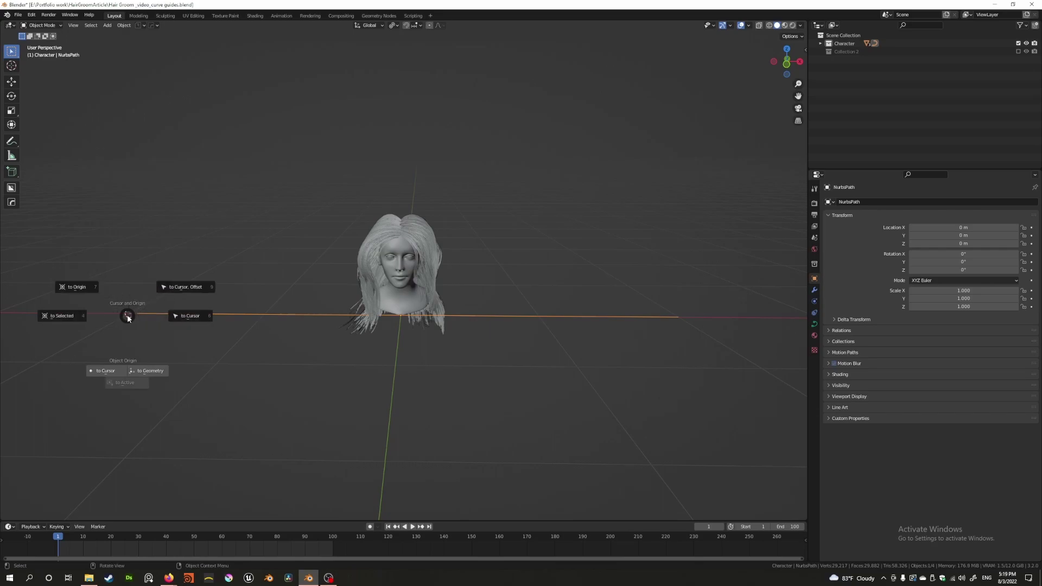
pyautogui.press('Escape')
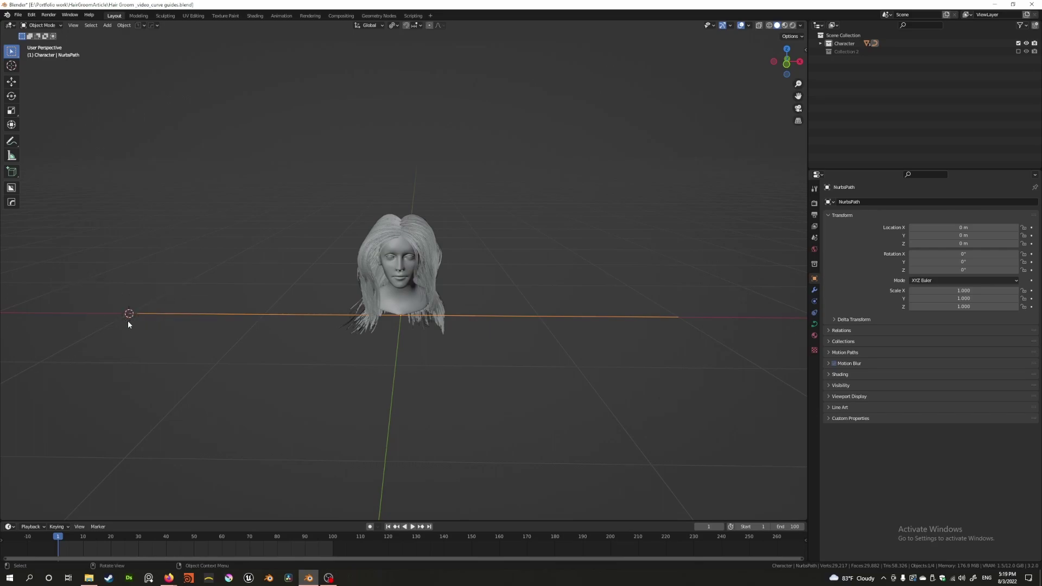
pyautogui.rightClick(128, 321)
pyautogui.moveTo(128, 321)
pyautogui.click(186, 332)
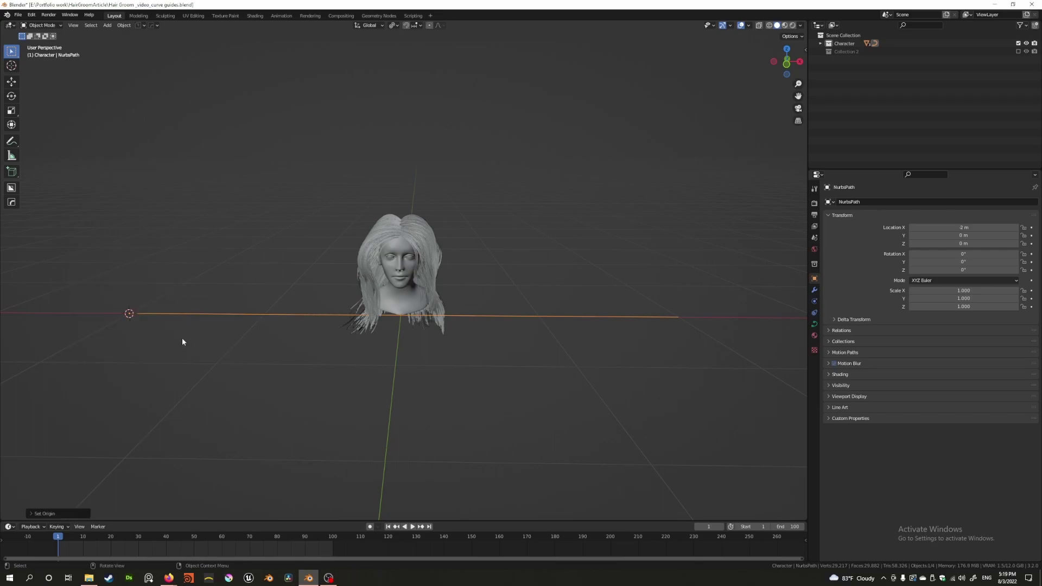
# - Return the 3D cursor to the world origin and snap the path to it
pyautogui.hotkey('shift', 's')
pyautogui.press('Escape')
pyautogui.hotkey('shift', 's')
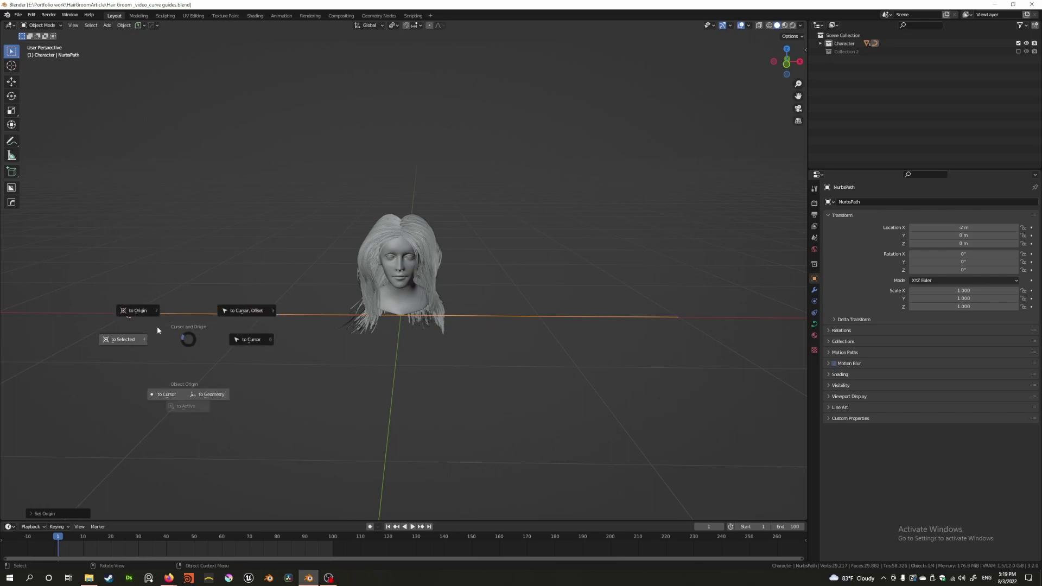
pyautogui.click(154, 326)
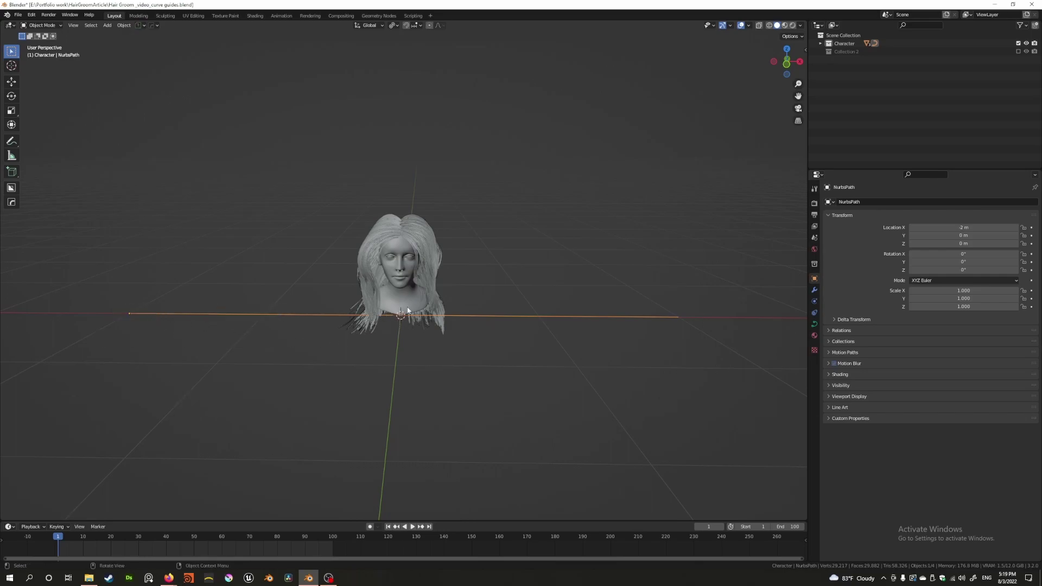
pyautogui.hotkey('shift', 's')
pyautogui.click(445, 308)
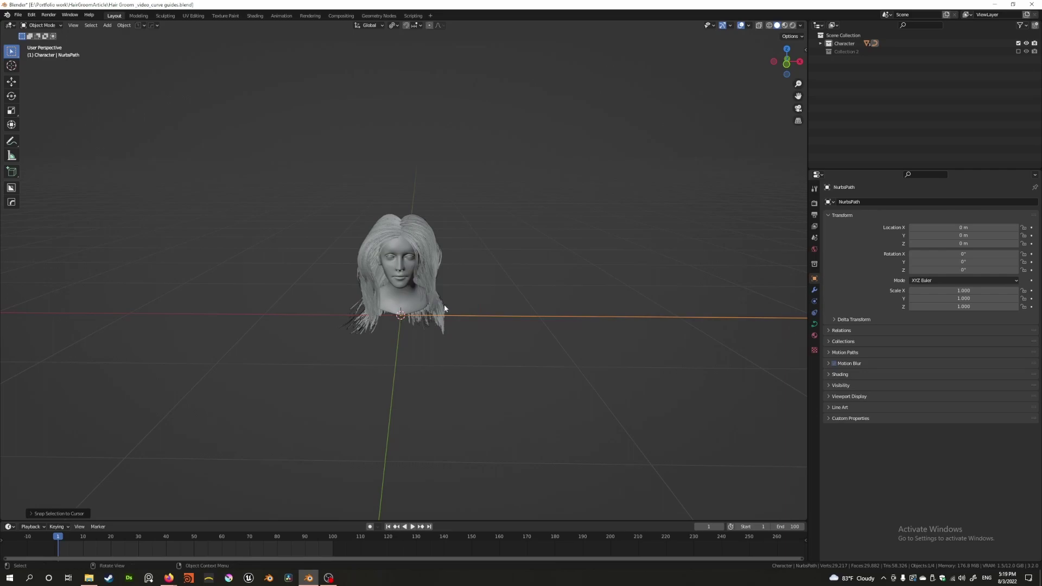
# - Raise the path along Z by about 0.54 m to forehead height in front view
pyautogui.moveTo(604, 324); pyautogui.dragTo(391, 302, button='middle')
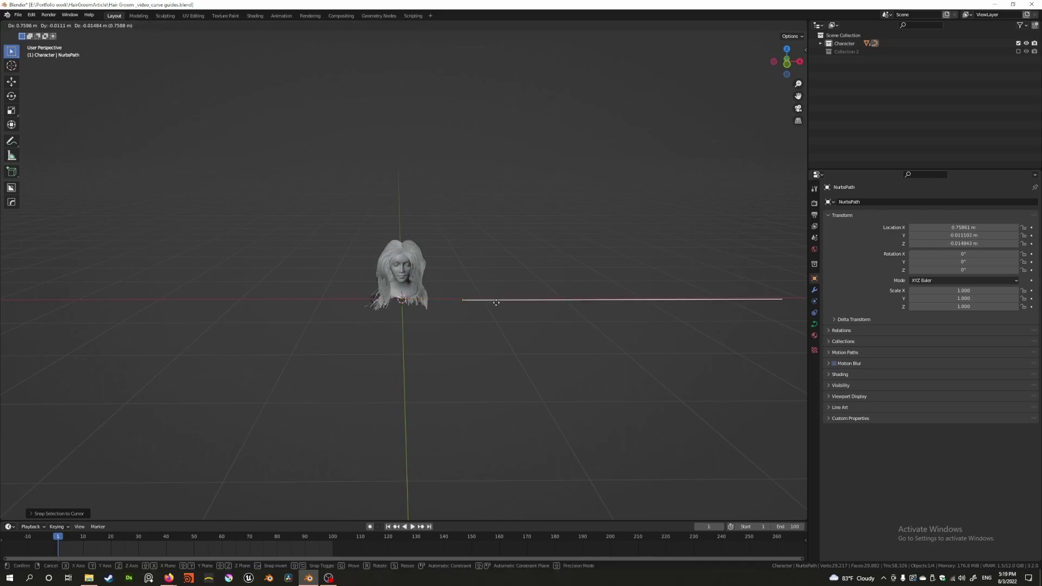
pyautogui.press('KP_1')
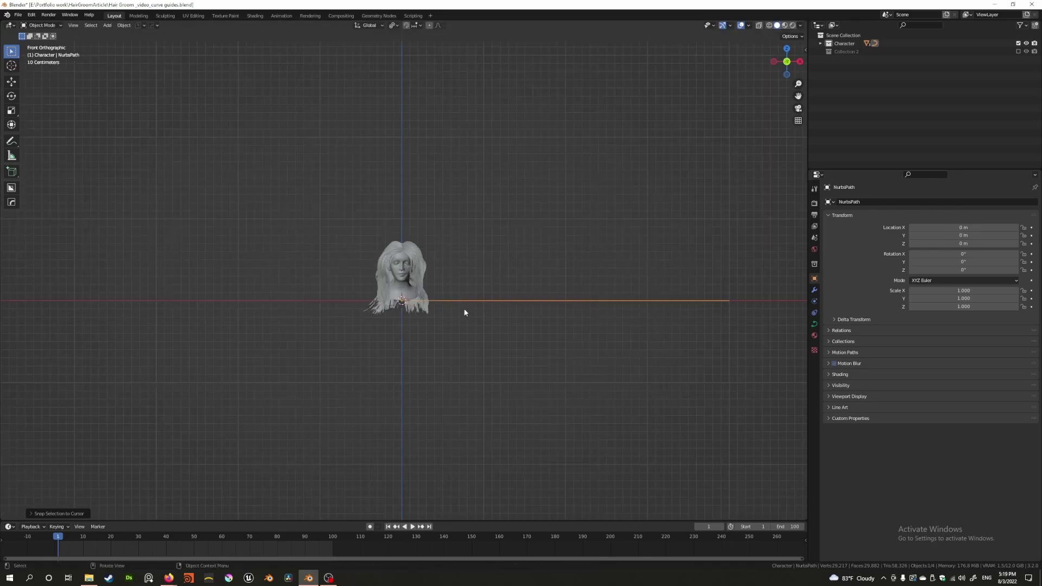
pyautogui.scroll(5, 469, 305)
pyautogui.press('g')
pyautogui.press('z')
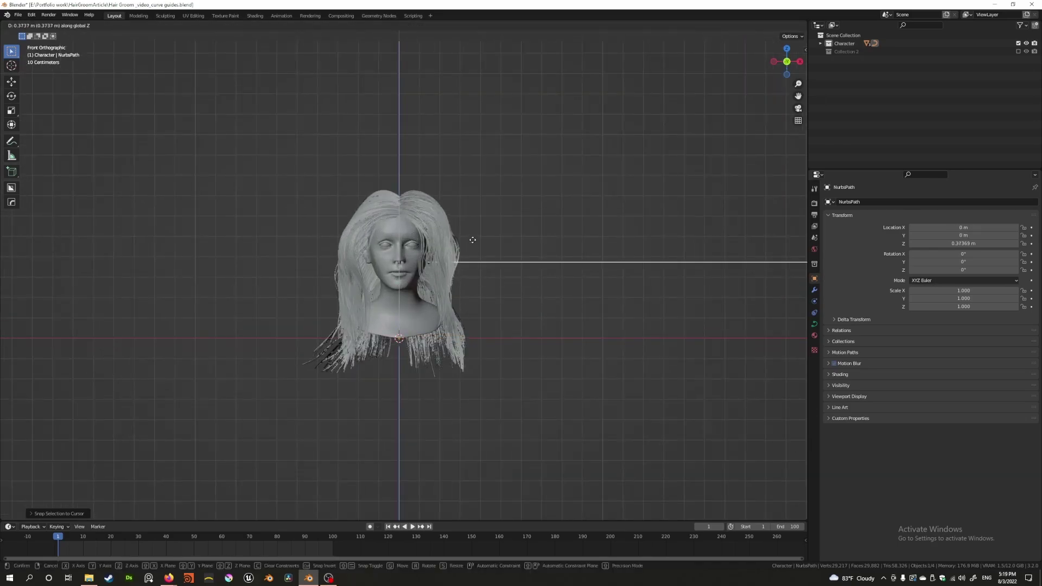
pyautogui.click(474, 208)
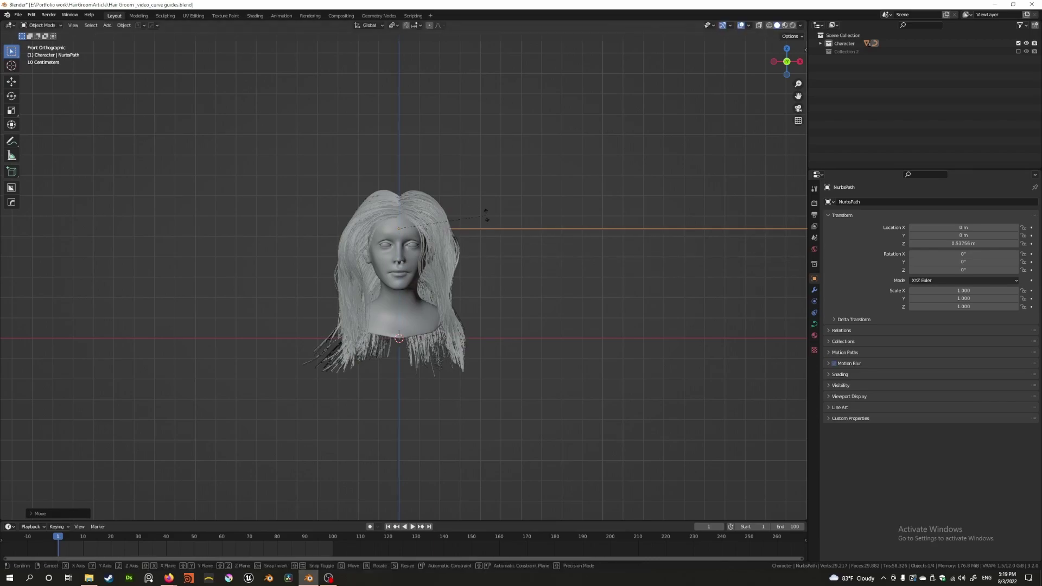
# - Rotate the path 180° about Y and move it along X to about -0.14 m, at the side of the head
pyautogui.write('ry180')
pyautogui.press('Return')
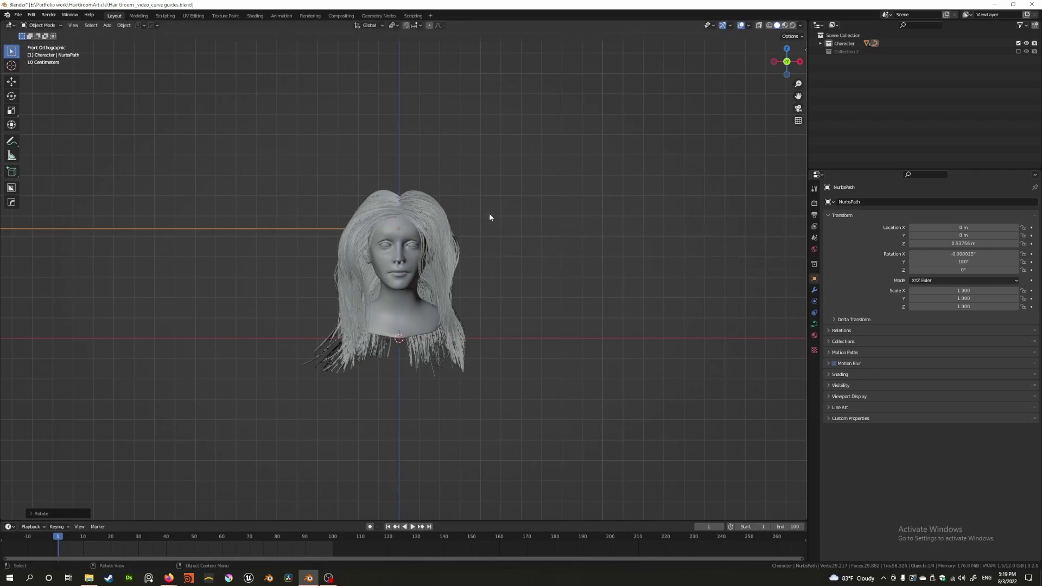
pyautogui.press('g')
pyautogui.press('x')
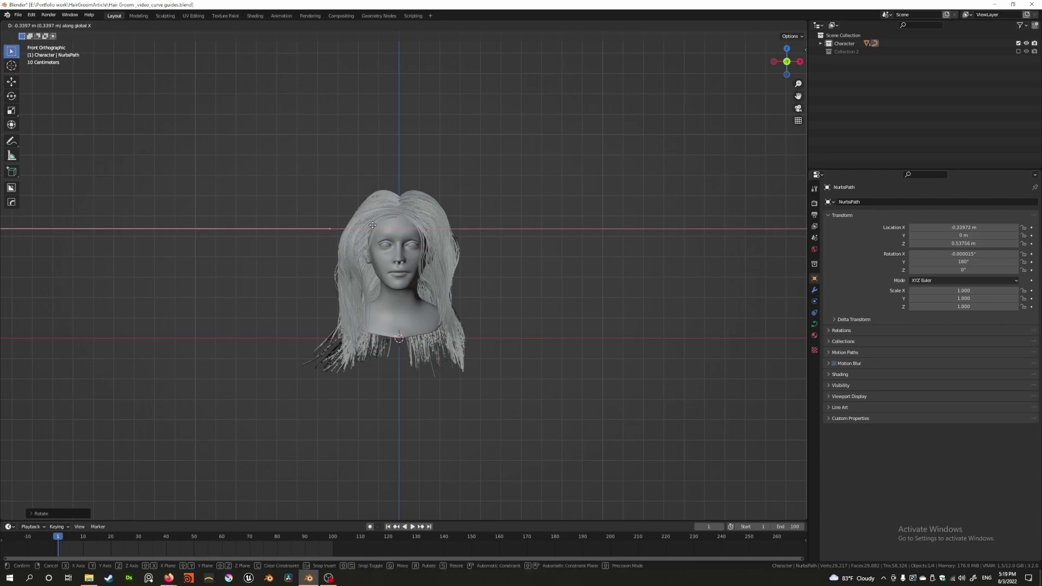
pyautogui.click(416, 230)
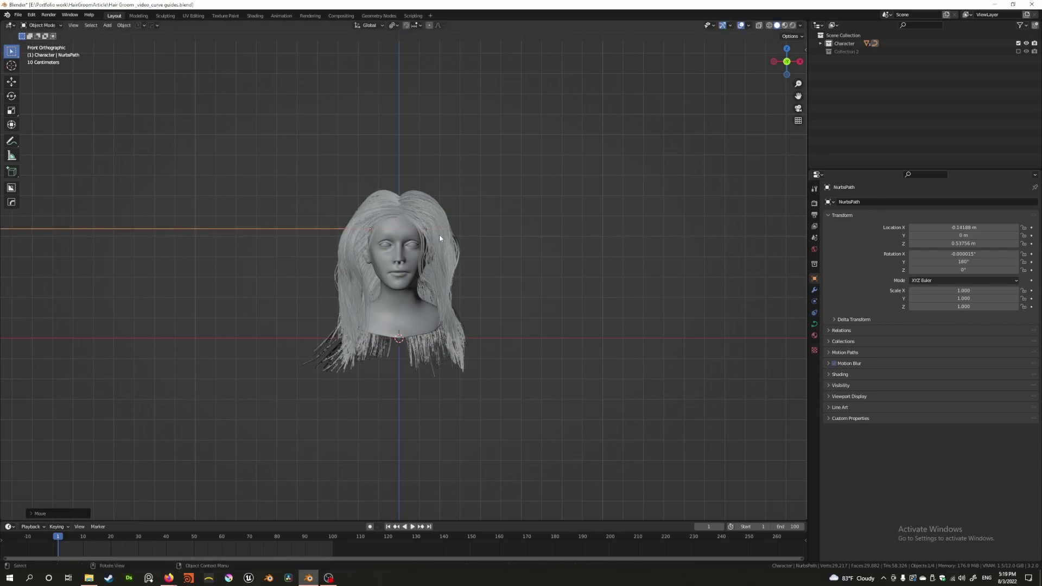
# - Hide the bust's hair system in the viewport and shift the path along X to about -0.16 m
pyautogui.click(400, 236)
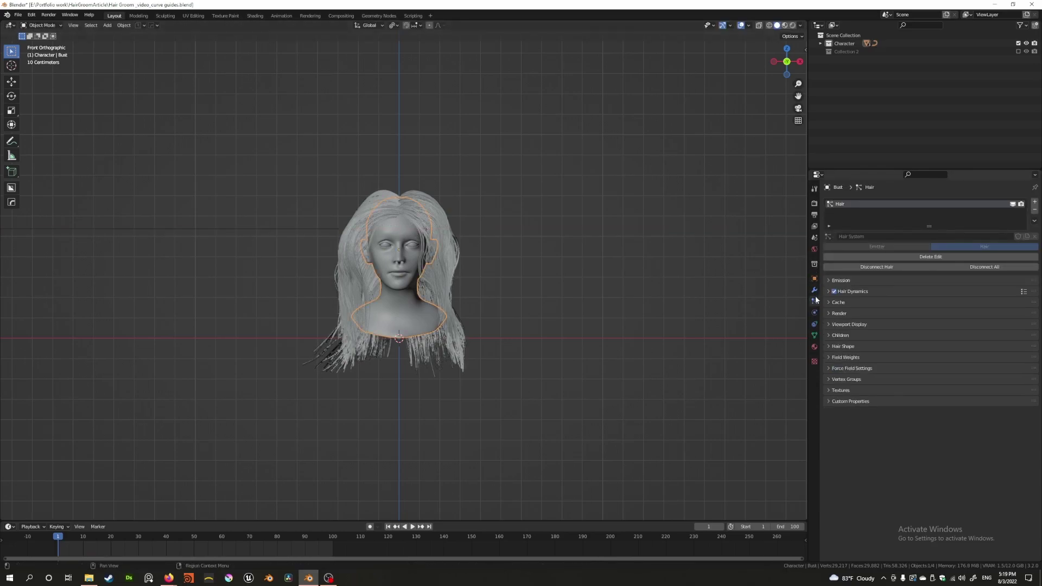
pyautogui.click(1013, 205)
pyautogui.click(352, 230)
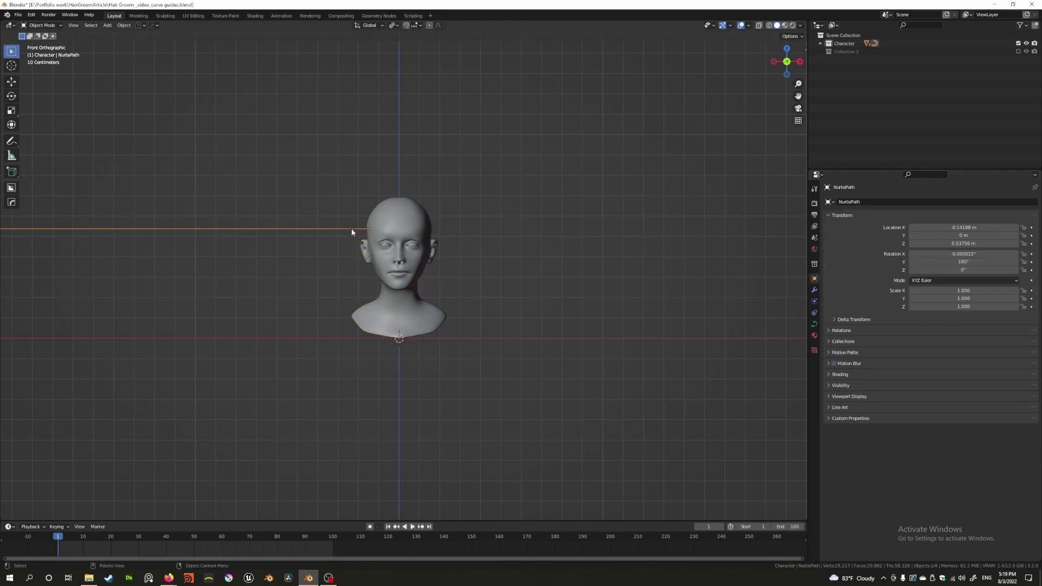
pyautogui.press('g')
pyautogui.press('x')
pyautogui.click(511, 256)
# - In top view, move the path's start to the forehead at about X -0.11 m, Y -0.14 m and rotate it to about 53.7° around Z
pyautogui.press('KP_7')
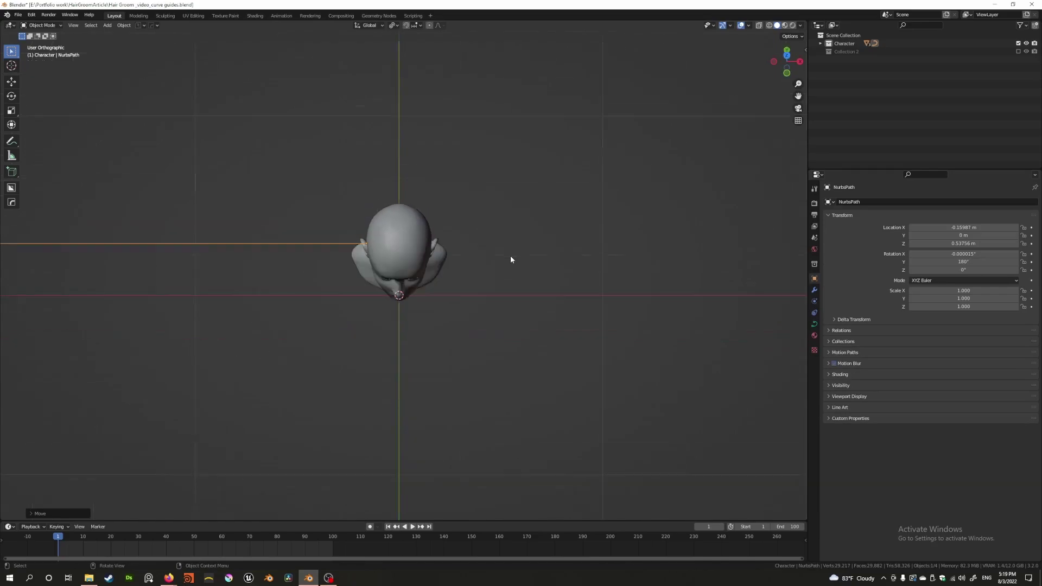
pyautogui.press('g')
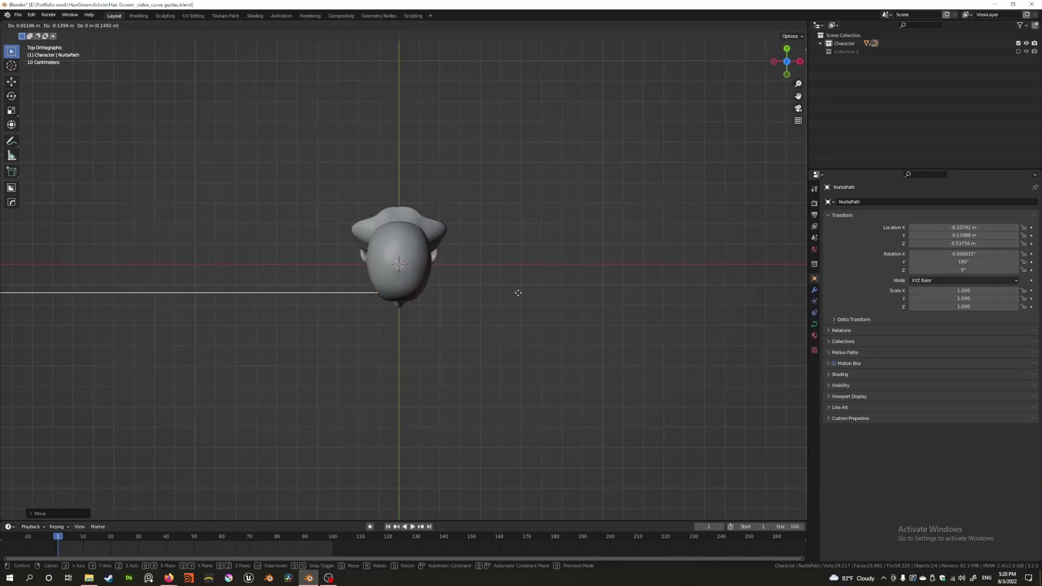
pyautogui.click(518, 297)
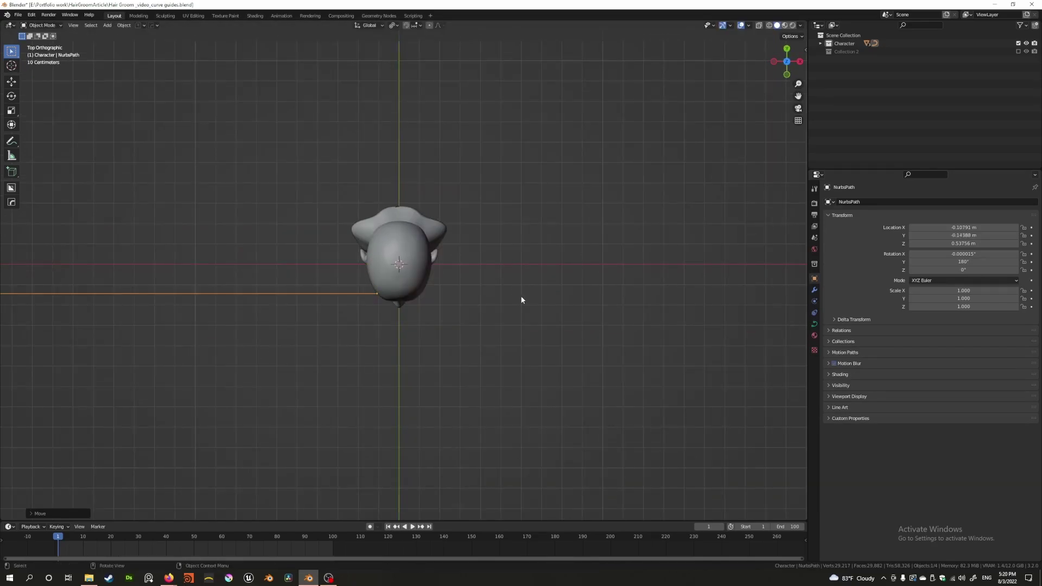
pyautogui.press('r')
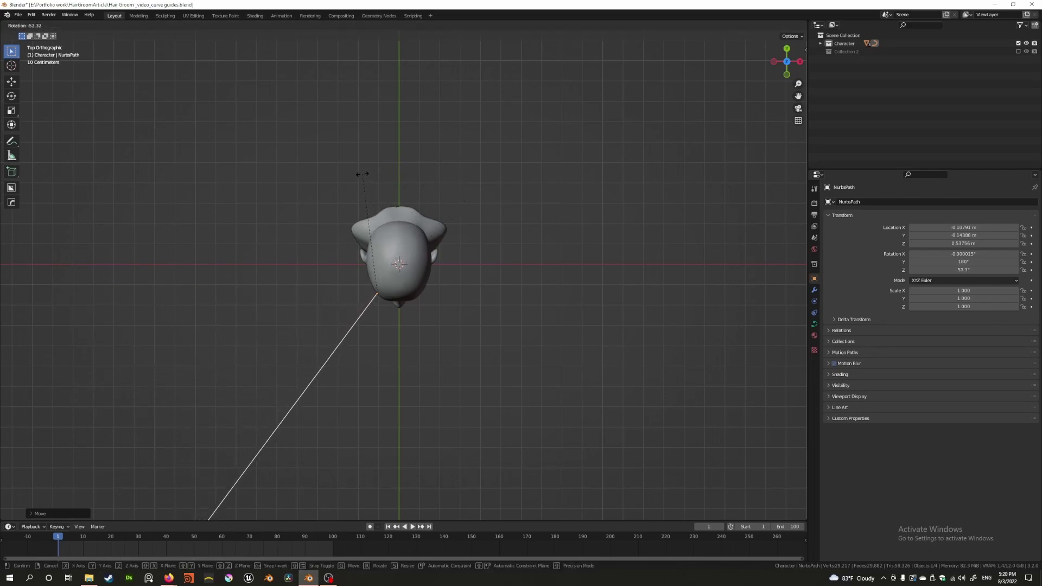
pyautogui.click(363, 178)
pyautogui.press('KP_1')
pyautogui.moveTo(411, 228); pyautogui.dragTo(407, 283, button='middle')
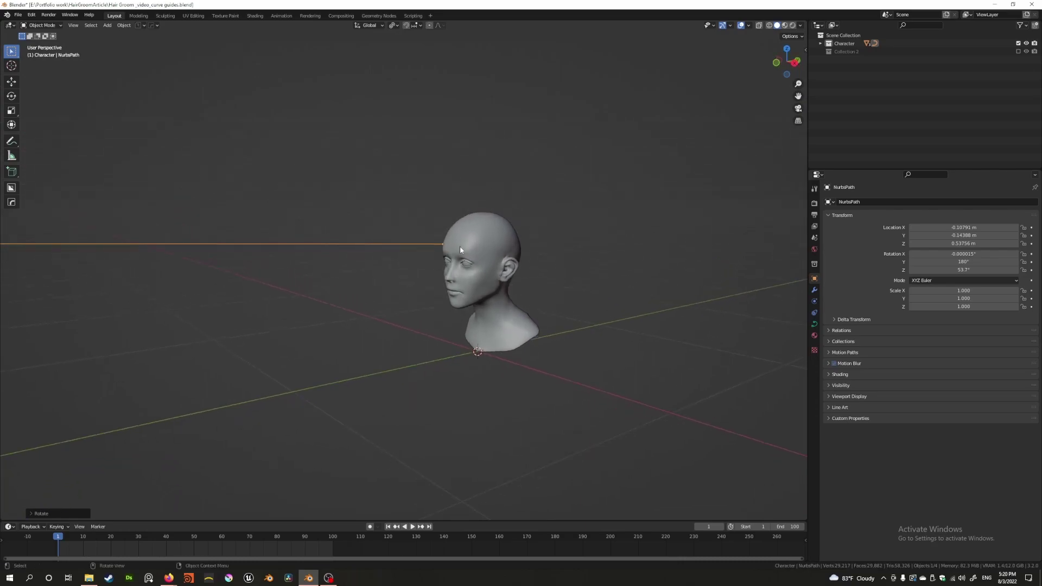
pyautogui.press('Tab')
pyautogui.scroll(-1, 390, 268)
pyautogui.scroll(-2, 389, 267)
pyautogui.press('Tab')
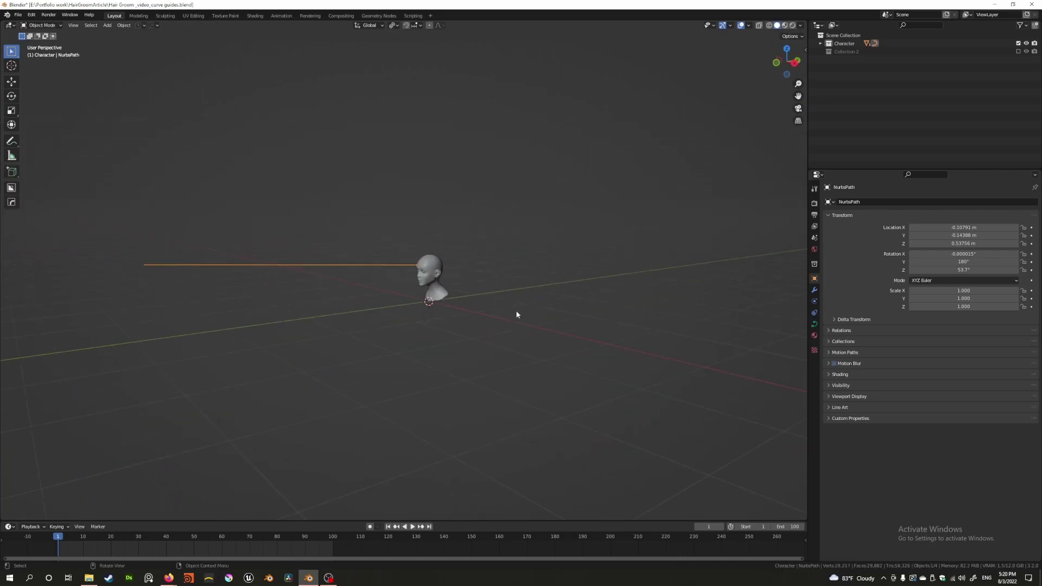
# - Scale the path down uniformly to about 0.138 so it suits the bust's size
pyautogui.press('s')
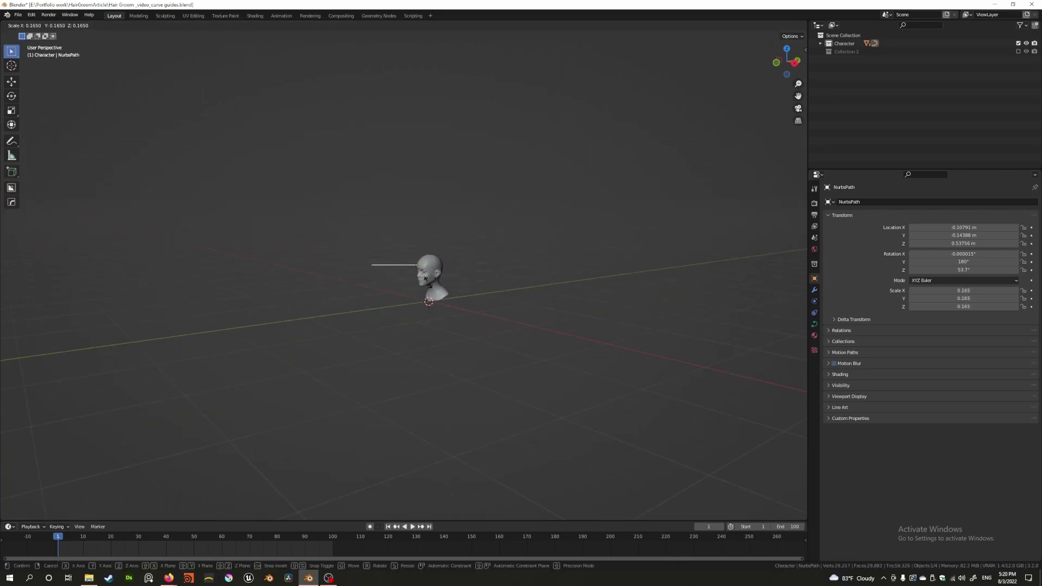
pyautogui.click(422, 281)
pyautogui.scroll(5, 438, 293)
pyautogui.hotkey('ctrl', 'a')
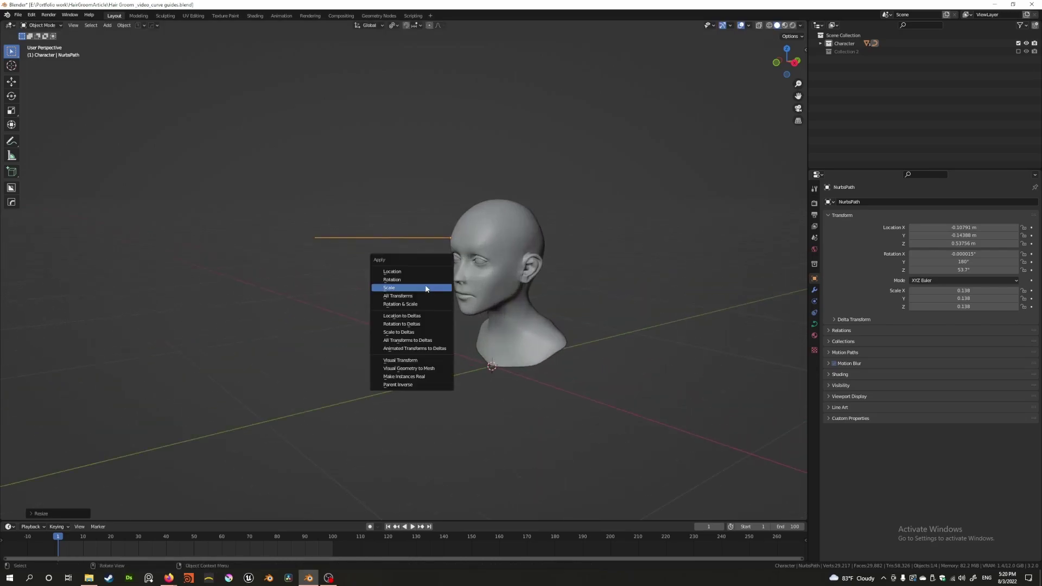
pyautogui.click(437, 295)
pyautogui.scroll(1, 451, 288)
pyautogui.moveTo(452, 288)
pyautogui.mouseDown(button='middle')
pyautogui.moveTo(446, 276)
pyautogui.moveTo(454, 302)
pyautogui.mouseUp(button='middle')
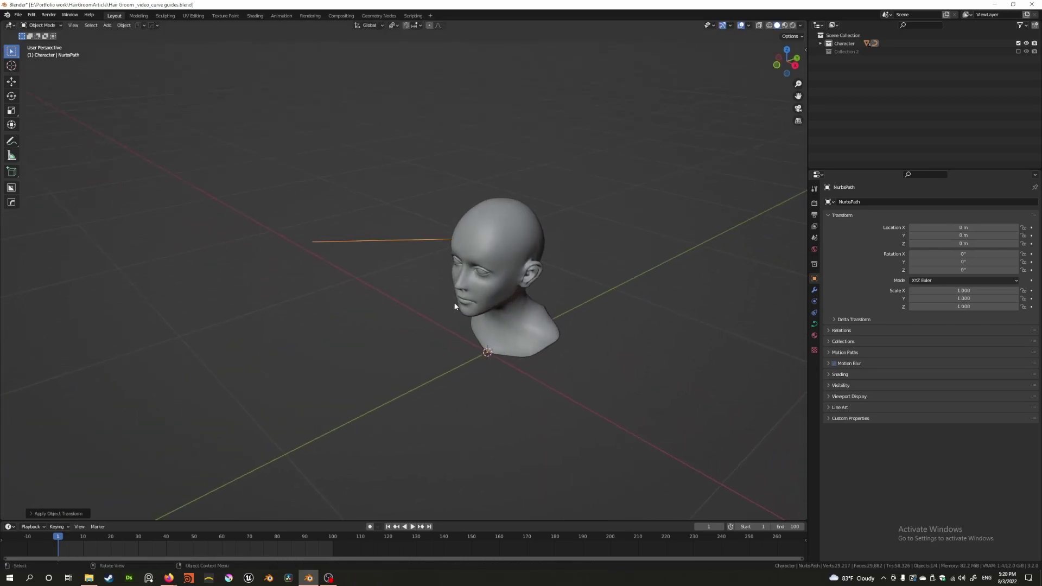
pyautogui.hotkey('ctrl', 'z')
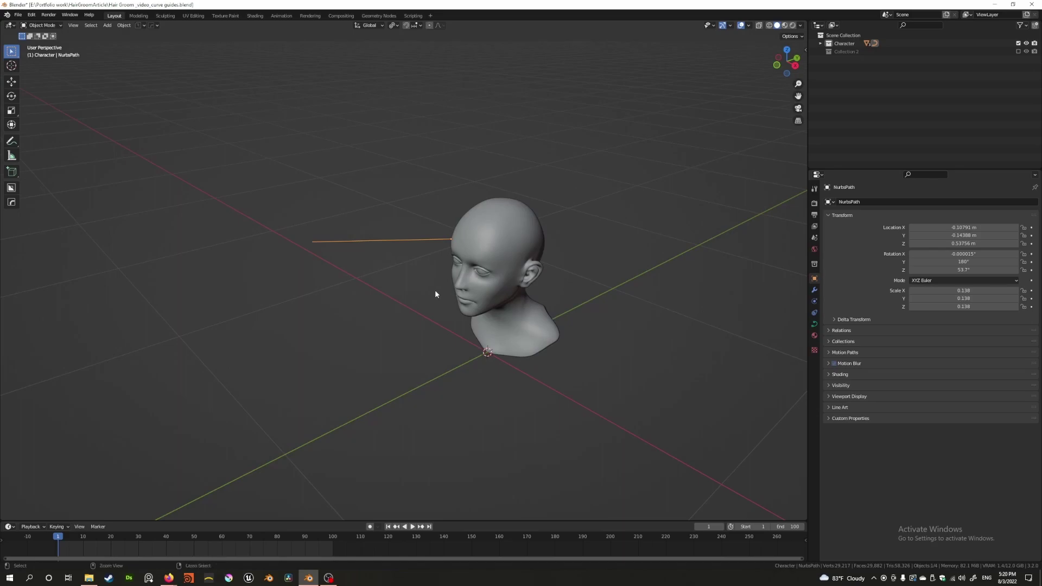
# - Apply only the path's scale, keeping its location and rotation, and check its transform values
pyautogui.hotkey('ctrl', 'a')
pyautogui.click(421, 281)
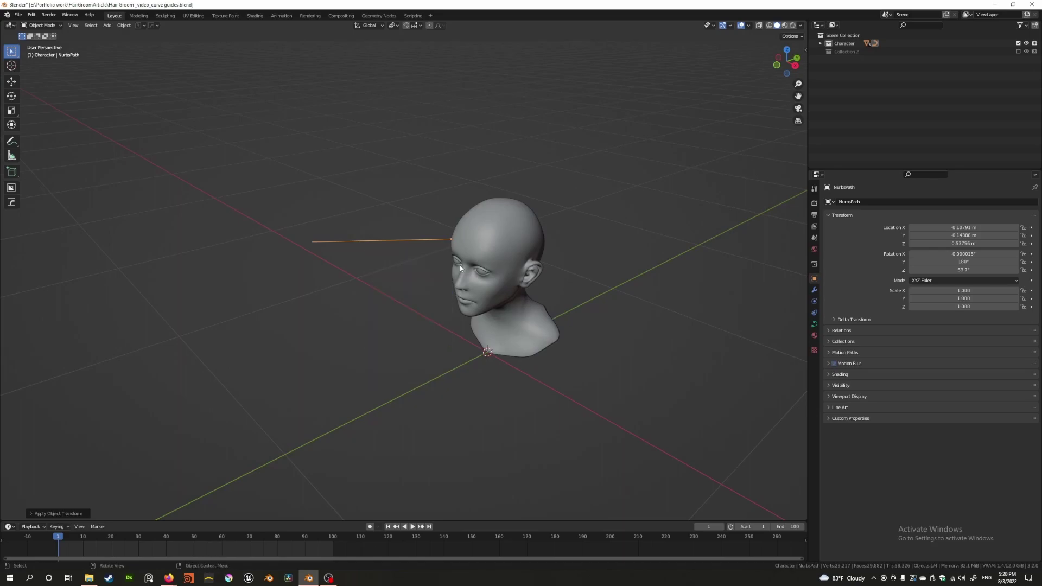
pyautogui.press('n')
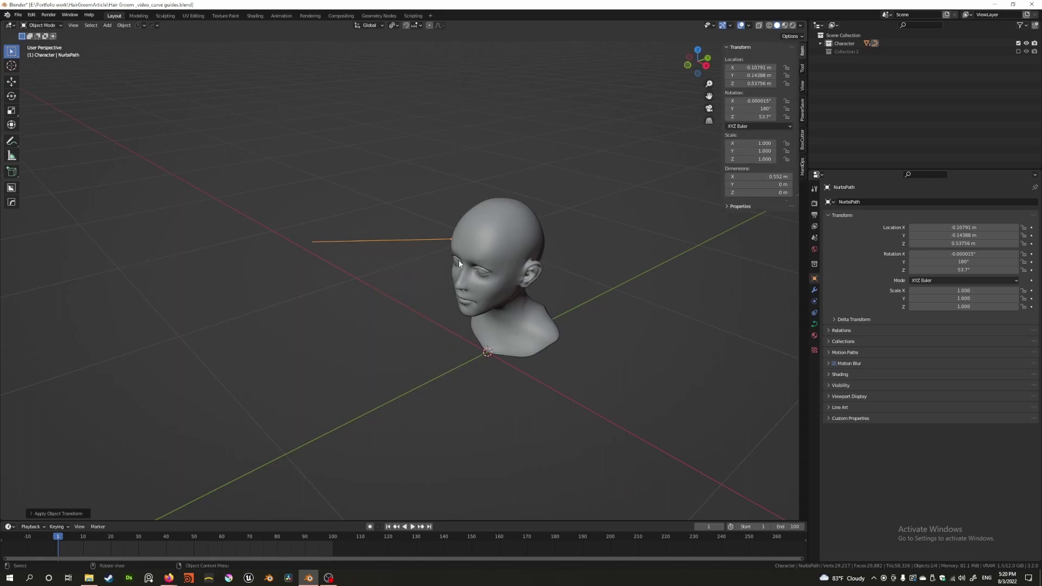
pyautogui.press('n')
# - Edit the path and pull its free end down with proportional editing so it hangs from the forehead in front of the neck
pyautogui.moveTo(438, 266); pyautogui.dragTo(411, 241, button='middle')
pyautogui.press('Tab')
pyautogui.click(275, 223)
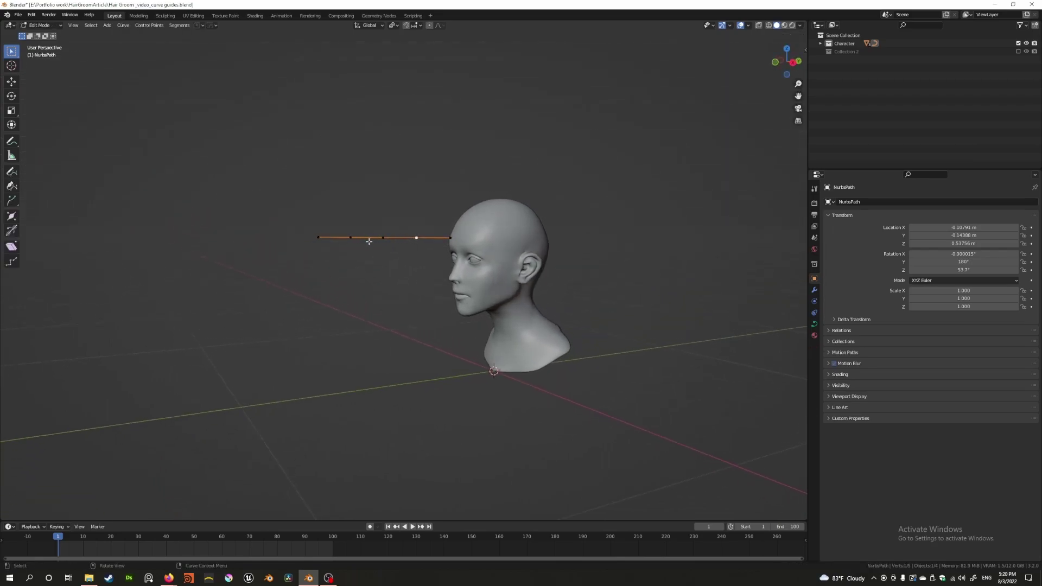
pyautogui.moveTo(318, 239); pyautogui.dragTo(326, 237, button='middle')
pyautogui.press('g')
pyautogui.scroll(6, 337, 260)
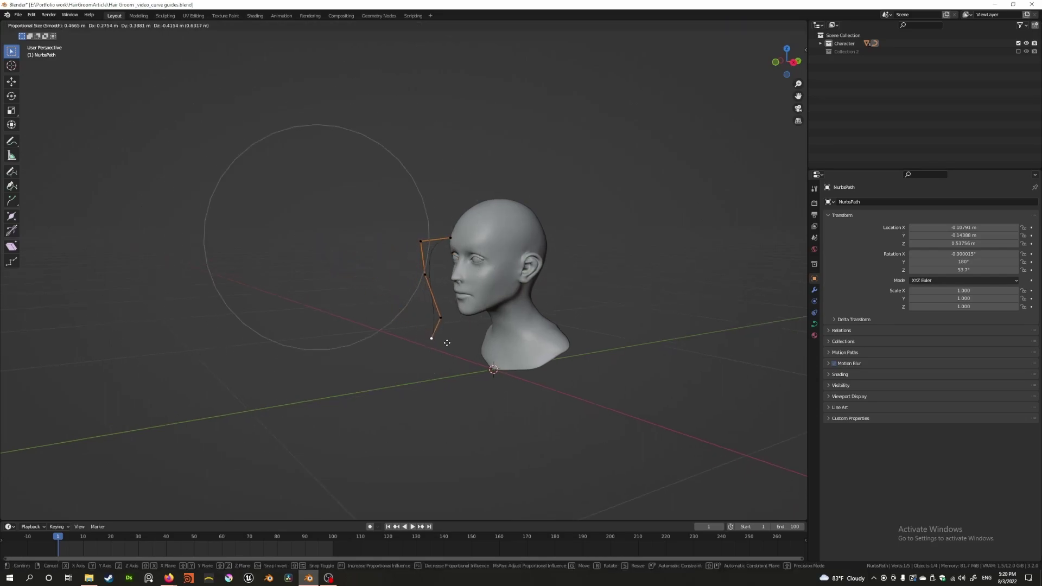
pyautogui.click(442, 369)
pyautogui.moveTo(446, 342); pyautogui.dragTo(435, 344, button='middle')
# - Reshape the path's lower part by moving its last control point down and outward and its second-to-last point toward the neck
pyautogui.press('g')
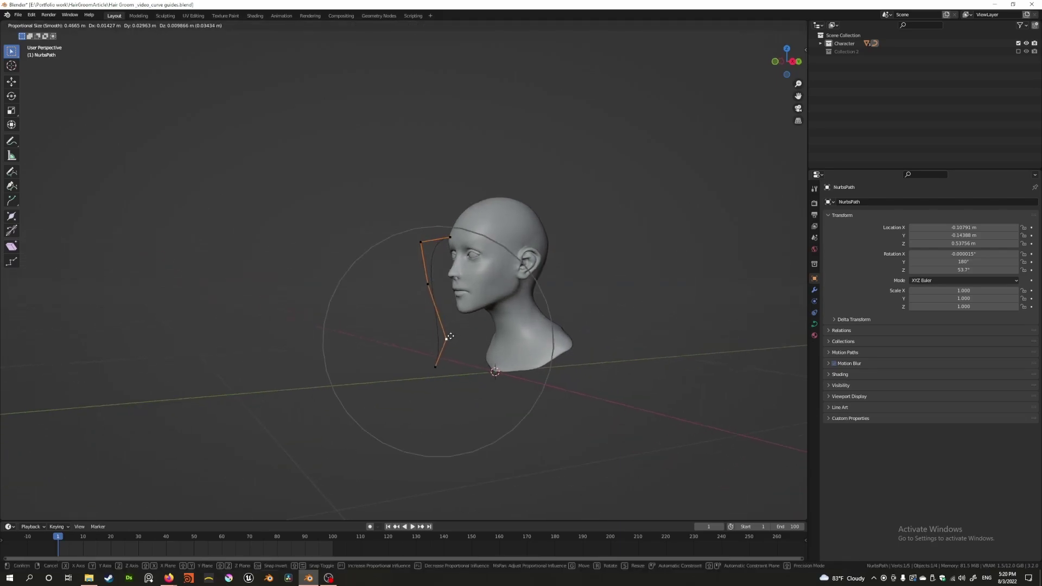
pyautogui.click(450, 338)
pyautogui.click(436, 367)
pyautogui.press('g')
pyautogui.click(416, 386)
pyautogui.click(435, 356)
pyautogui.press('g')
pyautogui.click(455, 344)
# - Smooth the path's upper bend by adjusting its middle control point and the one nearest the forehead, and return to Object Mode
pyautogui.click(426, 283)
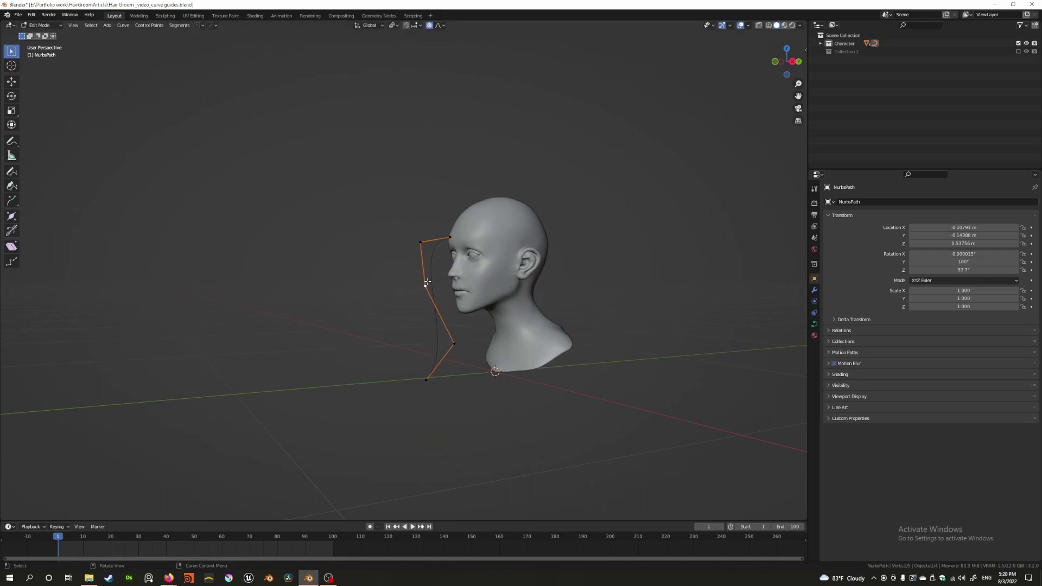
pyautogui.press('g')
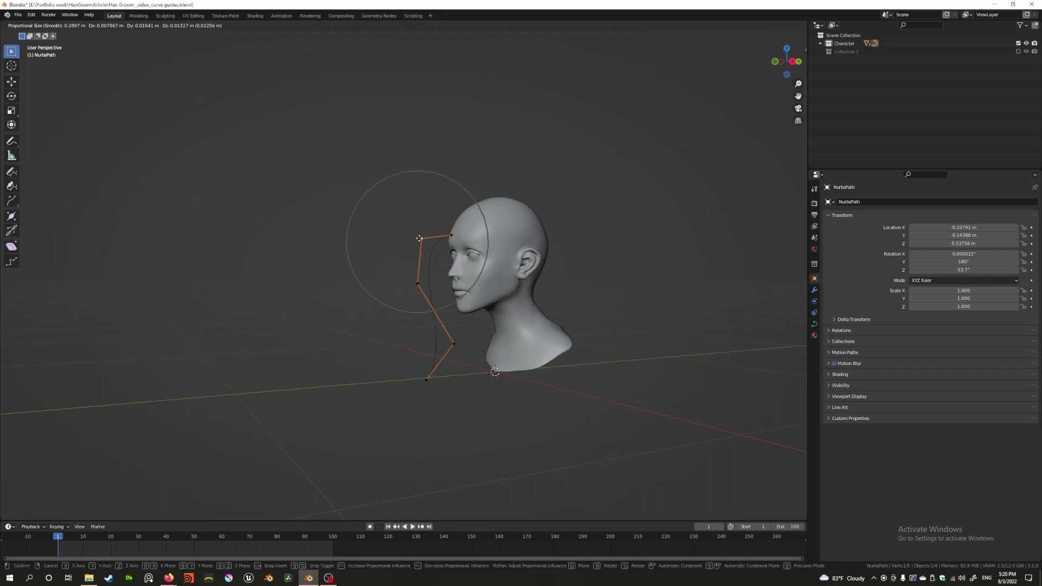
pyautogui.click(423, 223)
pyautogui.moveTo(409, 231); pyautogui.dragTo(381, 248, button='middle')
pyautogui.press('Tab')
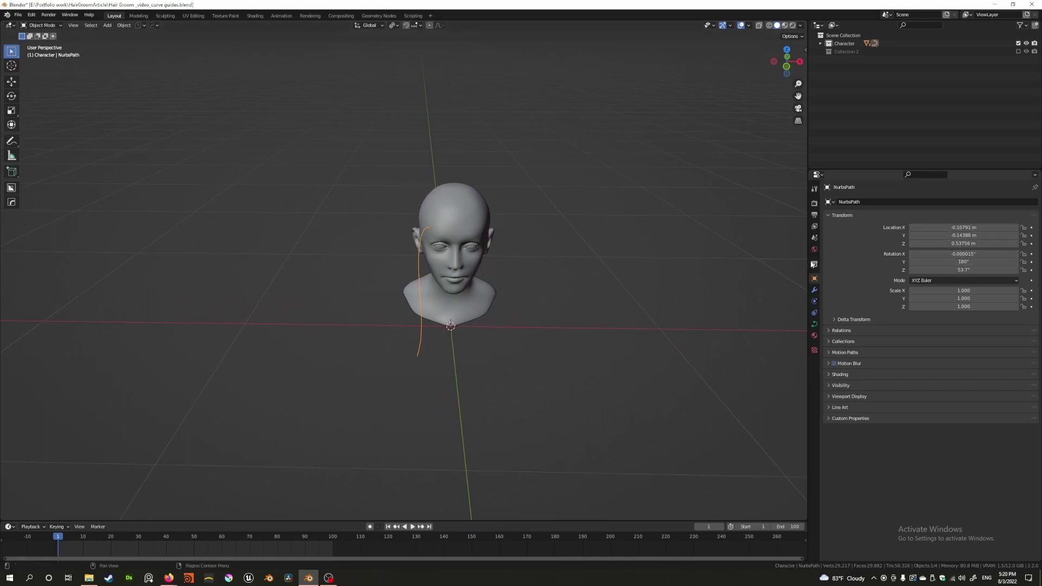
# - Show the bust's hair system in the viewport and move the path to about X -0.098 m, Y -0.126 m, Z 0.591 m
pyautogui.click(476, 211)
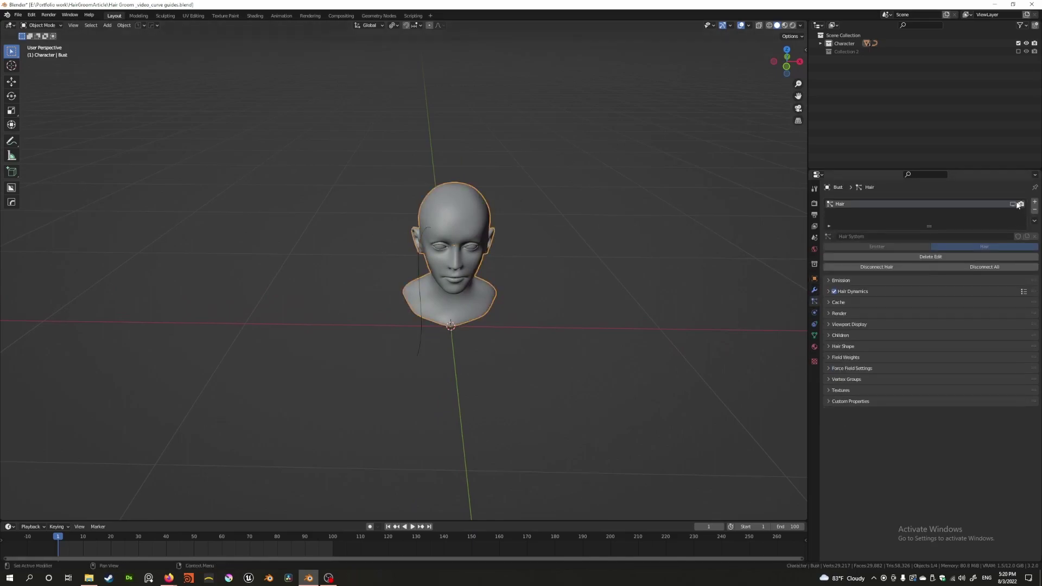
pyautogui.moveTo(483, 241); pyautogui.dragTo(434, 192, button='middle')
pyautogui.click(427, 233)
pyautogui.press('g')
pyautogui.click(391, 209)
pyautogui.moveTo(457, 197); pyautogui.dragTo(474, 263, button='middle')
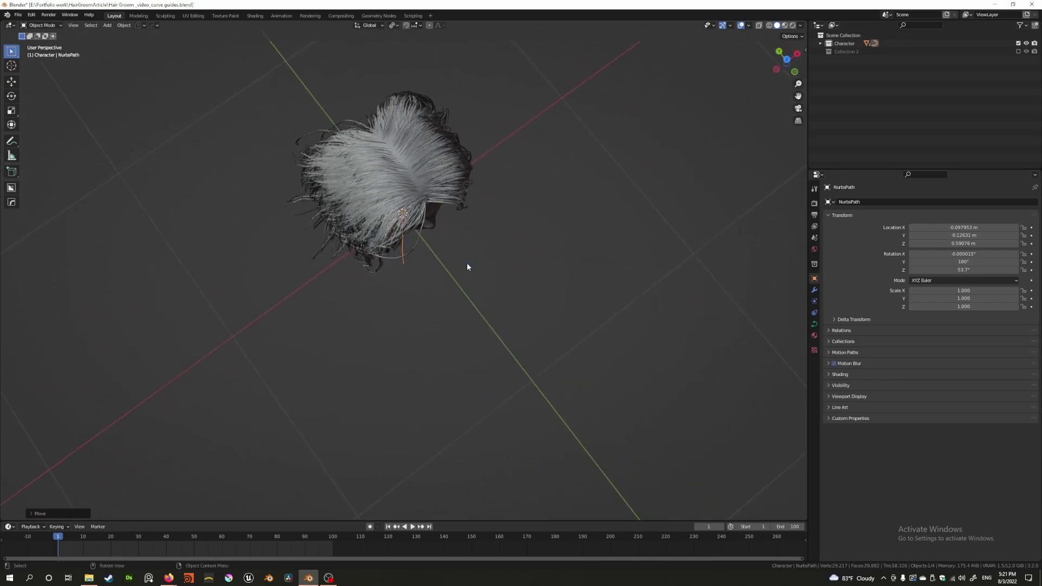
# - Rotate the path around Z to 42° to align it with the hair beside the face
pyautogui.press('r')
pyautogui.press('z')
pyautogui.click(443, 272)
pyautogui.moveTo(443, 273); pyautogui.dragTo(379, 187, button='middle')
pyautogui.moveTo(375, 244); pyautogui.dragTo(434, 273, button='middle')
pyautogui.keyDown('shift'); pyautogui.moveTo(434, 274); pyautogui.dragTo(347, 290, button='middle'); pyautogui.keyUp('shift')
pyautogui.scroll(3, 406, 290)
# - Rename the path object as curveguide
pyautogui.click(330, 309)
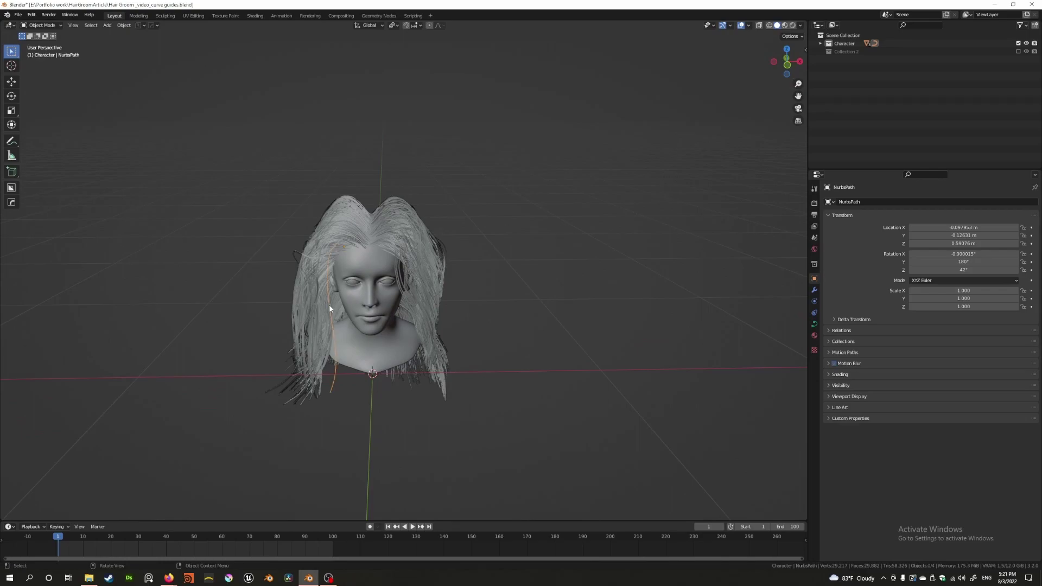
pyautogui.press('F2')
pyautogui.write('curveguide')
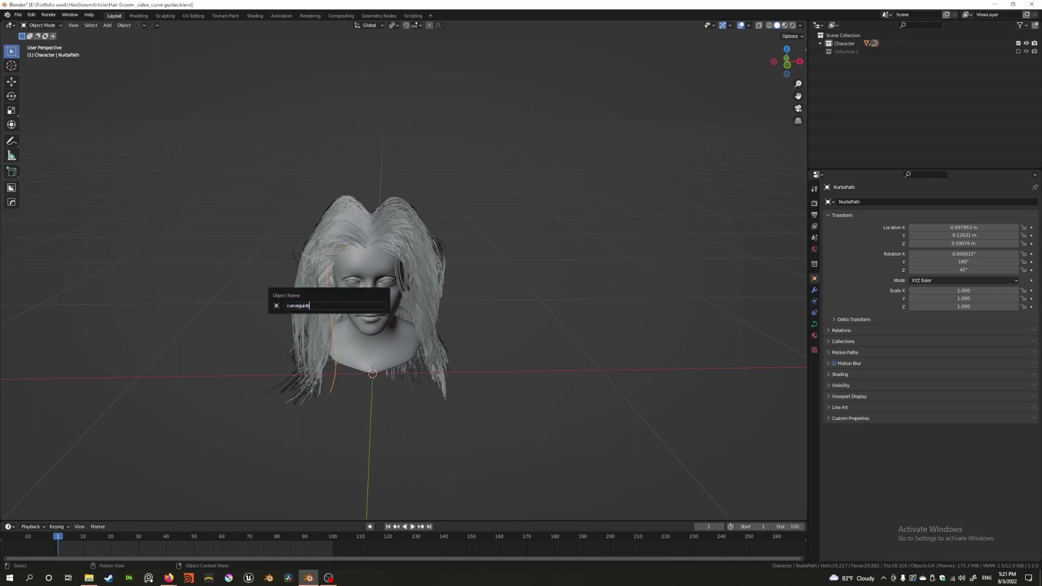
pyautogui.press('Return')
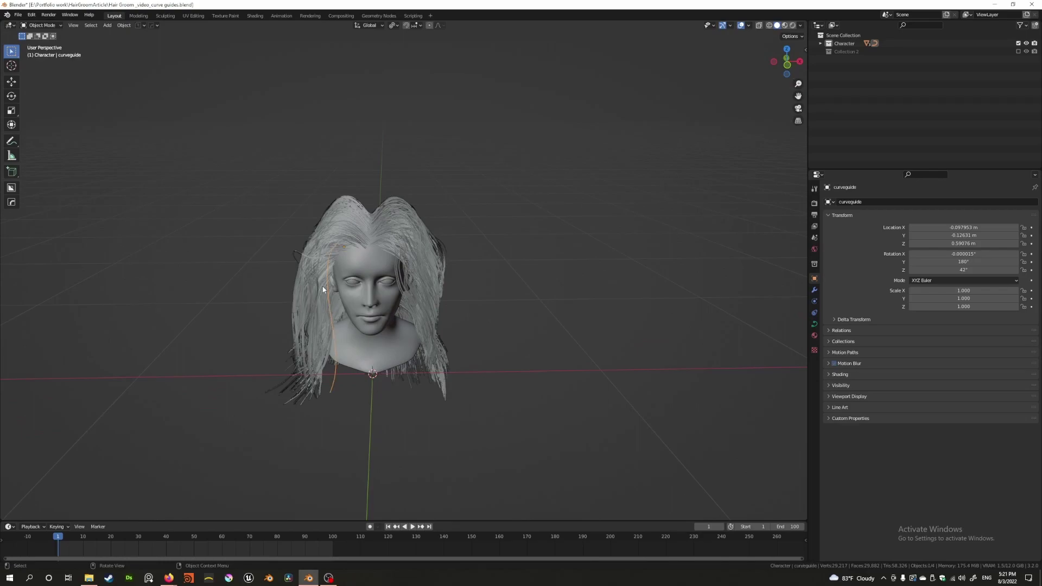
# - Move the curveguide object into a new collection named effectors
pyautogui.press('m')
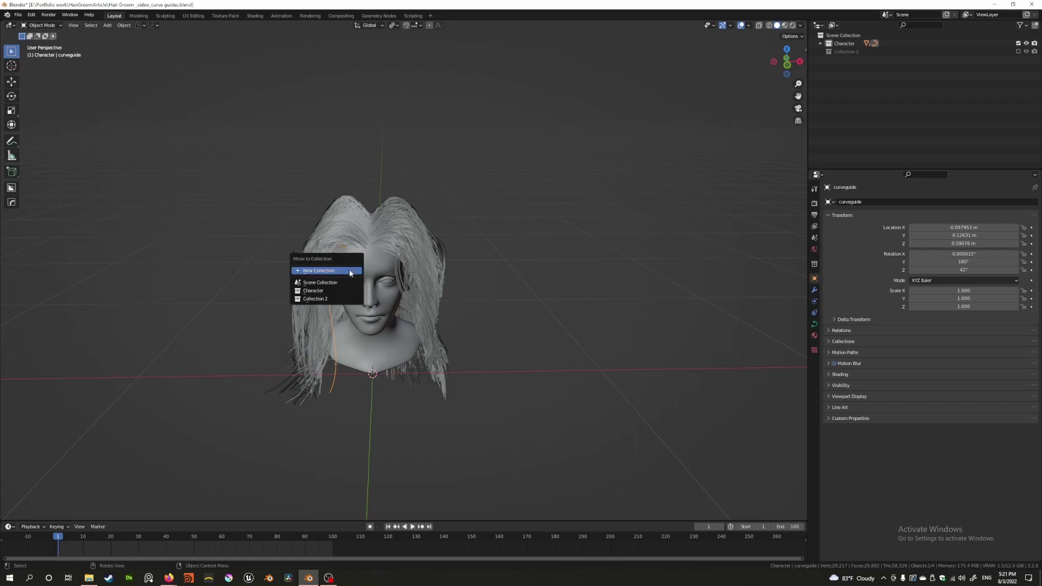
pyautogui.click(351, 271)
pyautogui.write('ctors')
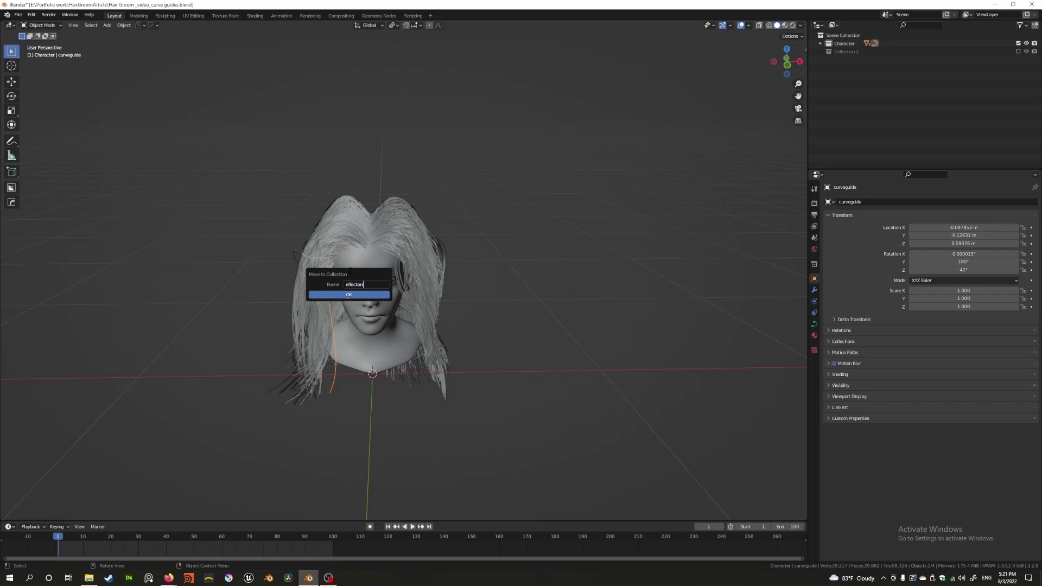
pyautogui.click(349, 295)
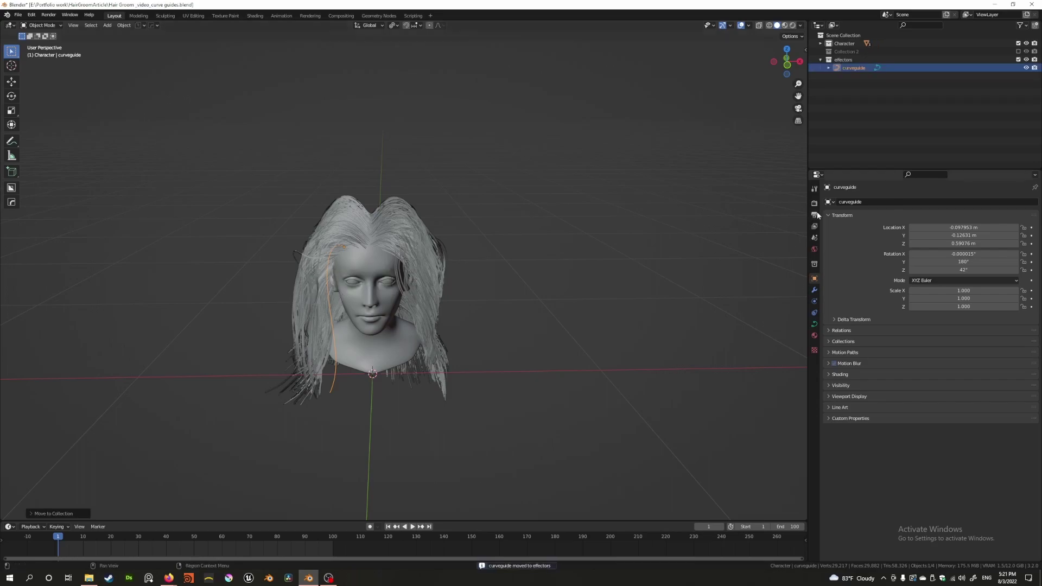
pyautogui.keyDown('shift'); pyautogui.moveTo(665, 184); pyautogui.dragTo(590, 236, button='middle'); pyautogui.keyUp('shift')
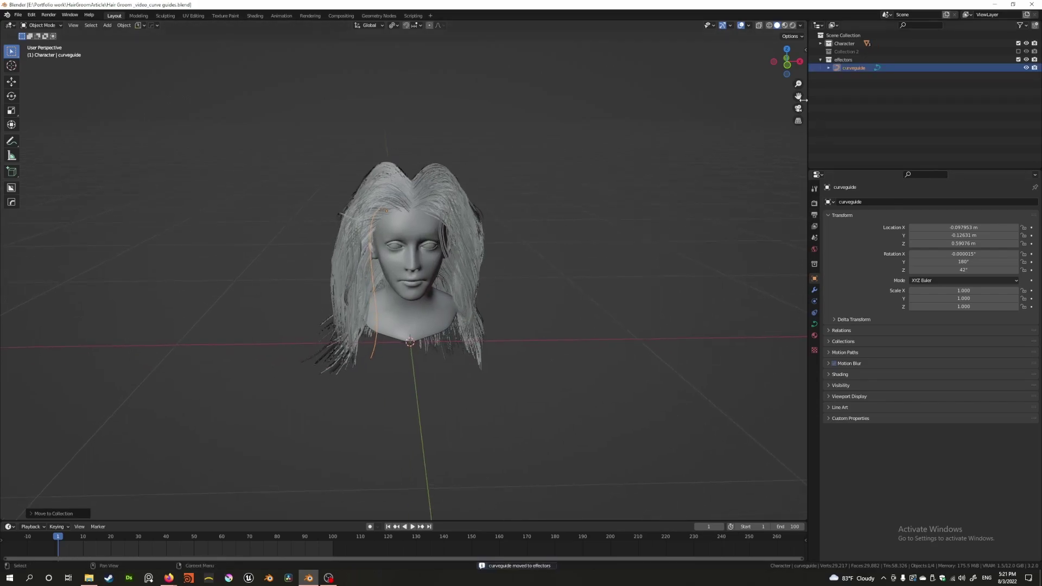
pyautogui.click(821, 60)
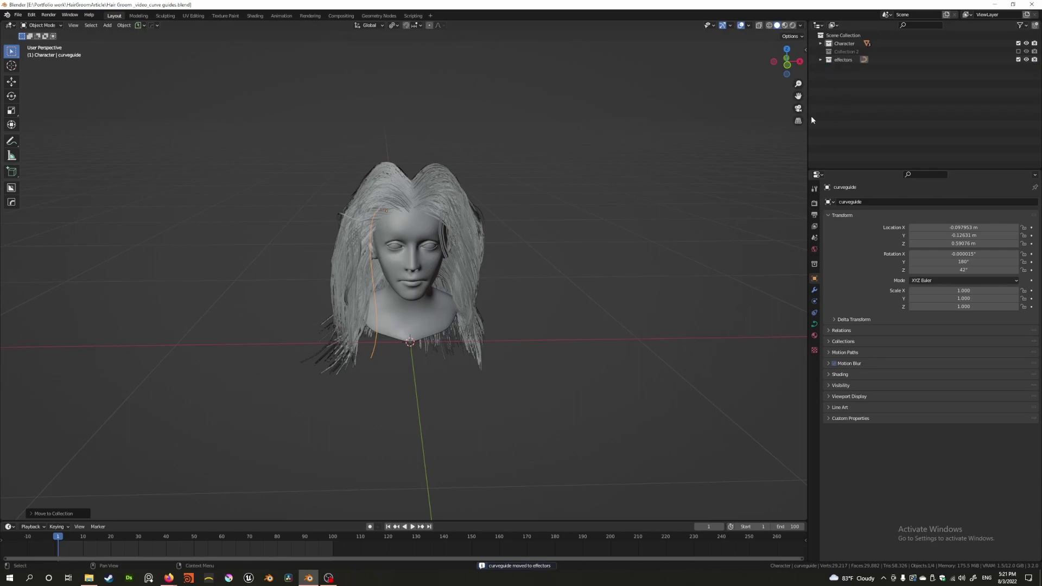
pyautogui.click(820, 60)
pyautogui.click(820, 60)
# - Add a force field to the curveguide object in its physics settings
pyautogui.moveTo(475, 240); pyautogui.dragTo(428, 241, button='middle')
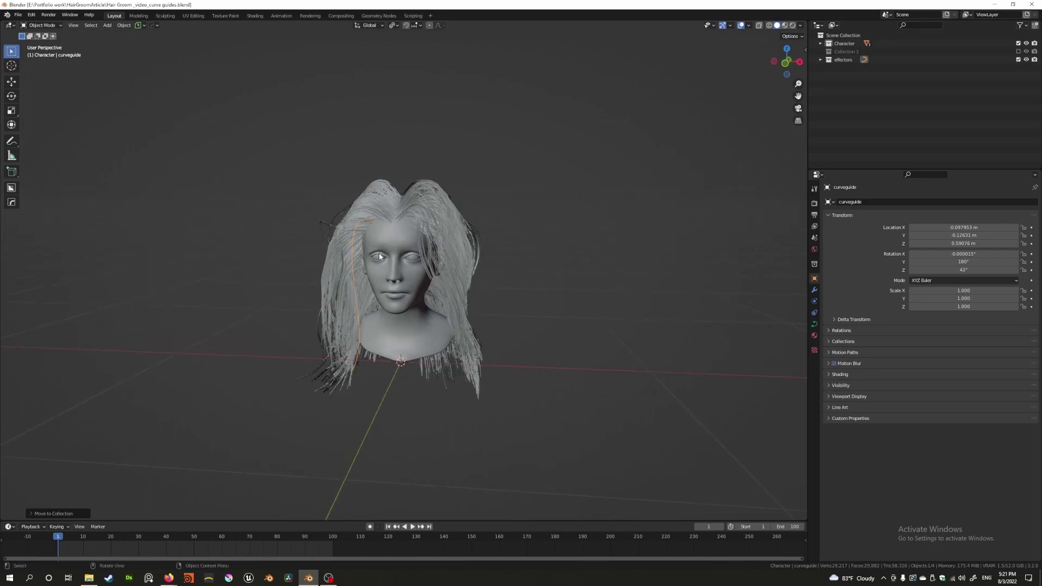
pyautogui.scroll(2, 379, 246)
pyautogui.moveTo(379, 247)
pyautogui.mouseDown(button='middle')
pyautogui.moveTo(439, 282)
pyautogui.moveTo(408, 304)
pyautogui.moveTo(391, 276)
pyautogui.moveTo(413, 293)
pyautogui.moveTo(367, 256)
pyautogui.mouseUp(button='middle')
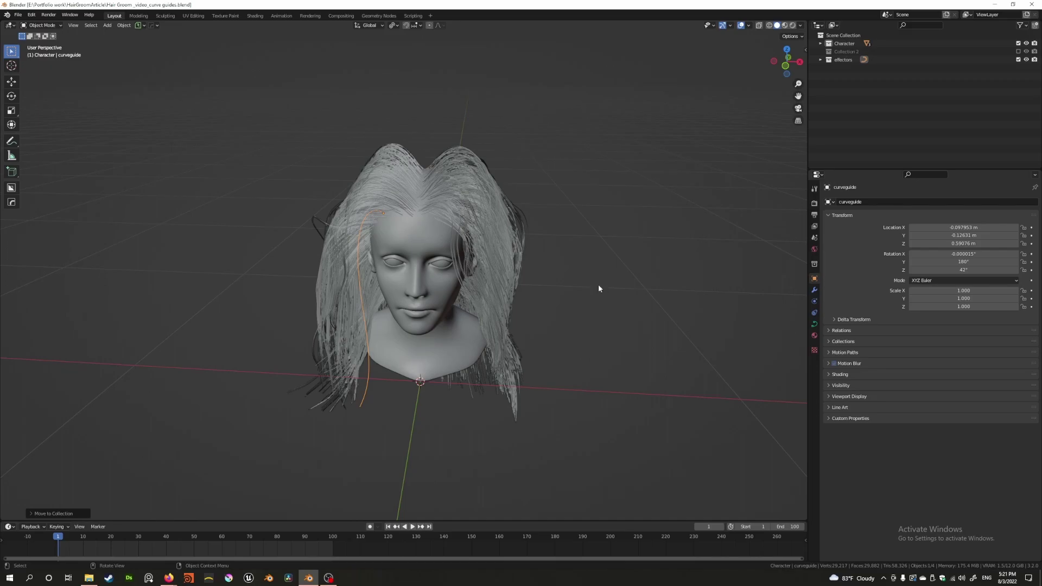
pyautogui.click(815, 301)
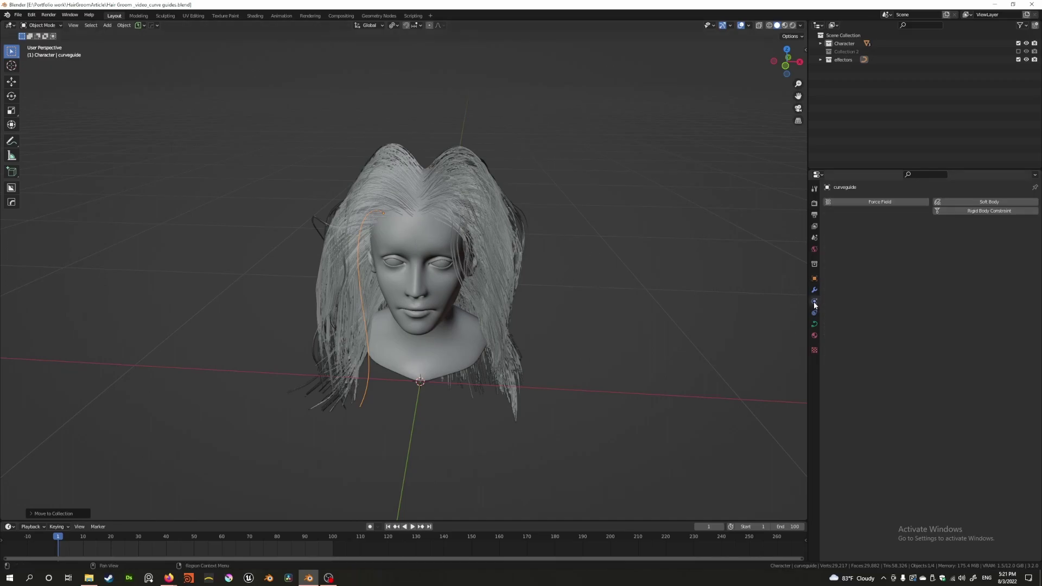
pyautogui.moveTo(469, 267); pyautogui.dragTo(404, 185, button='middle')
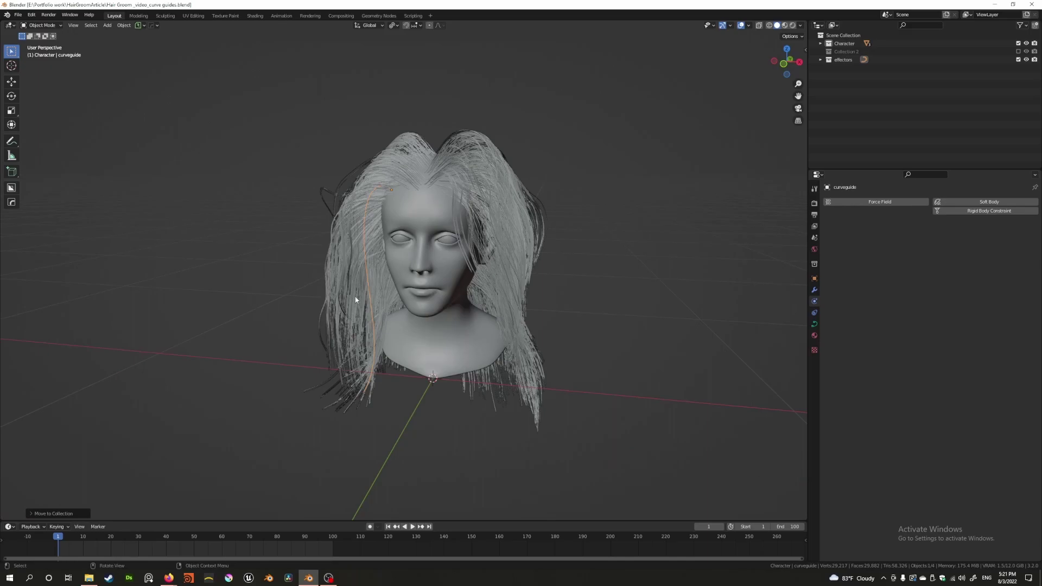
pyautogui.moveTo(417, 237); pyautogui.dragTo(385, 232, button='middle')
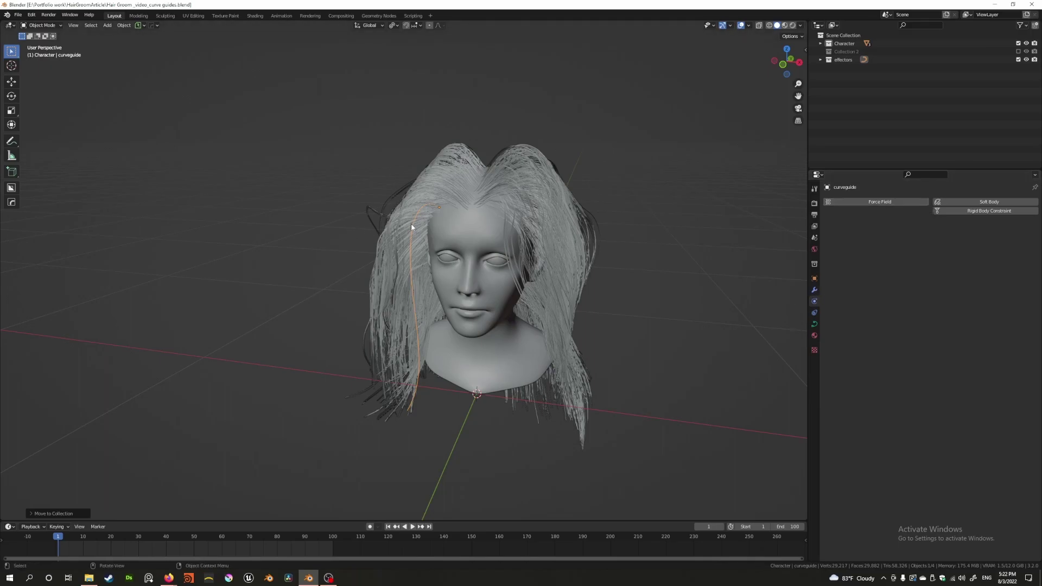
pyautogui.click(820, 59)
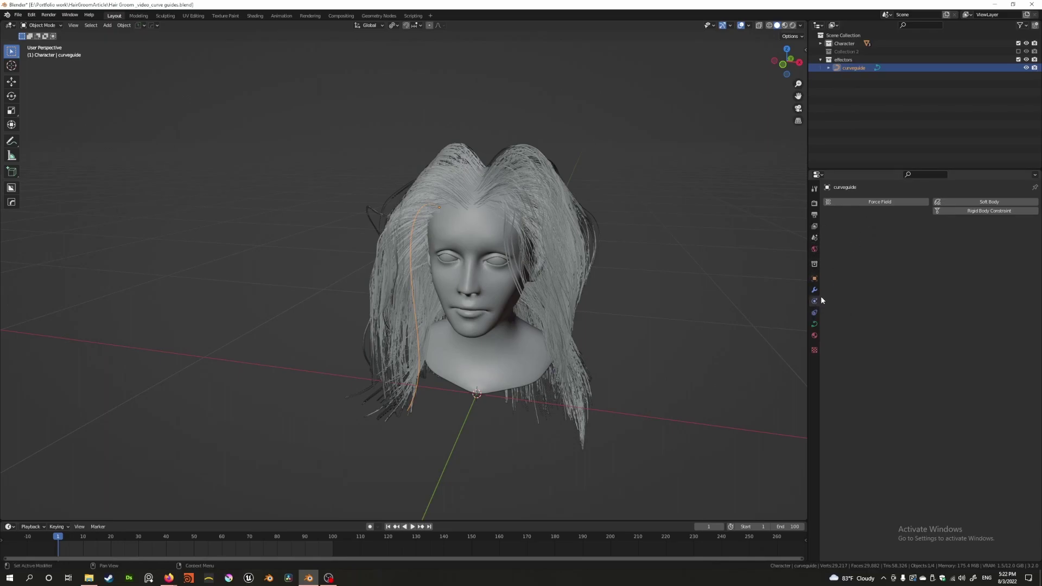
pyautogui.click(874, 203)
pyautogui.moveTo(585, 211); pyautogui.dragTo(474, 210, button='middle')
pyautogui.scroll(-4, 474, 197)
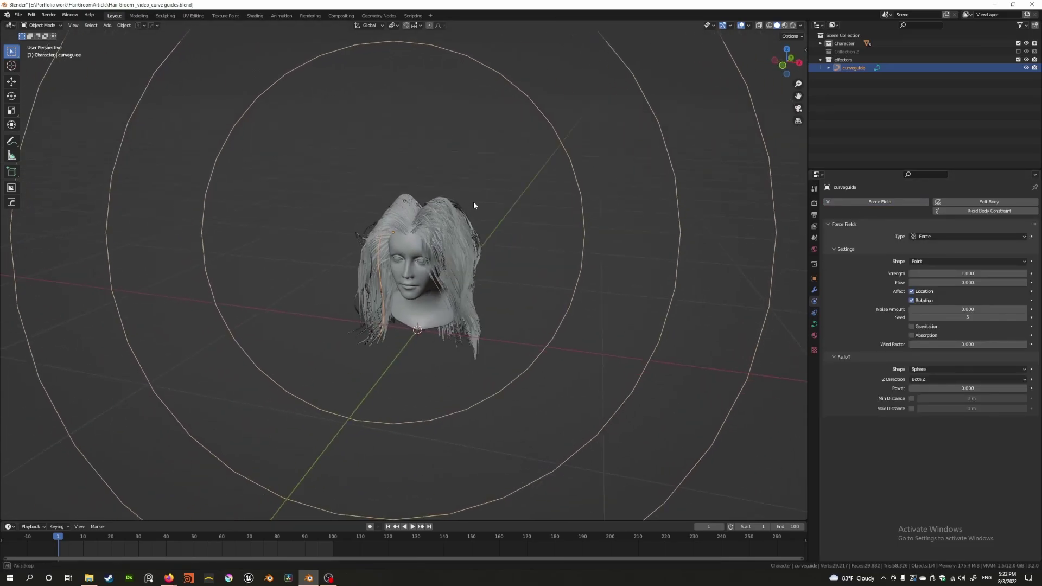
# - Set the curveguide's force field type to Curve Guide and inspect its effect on the bust's hair
pyautogui.click(935, 237)
pyautogui.click(935, 237)
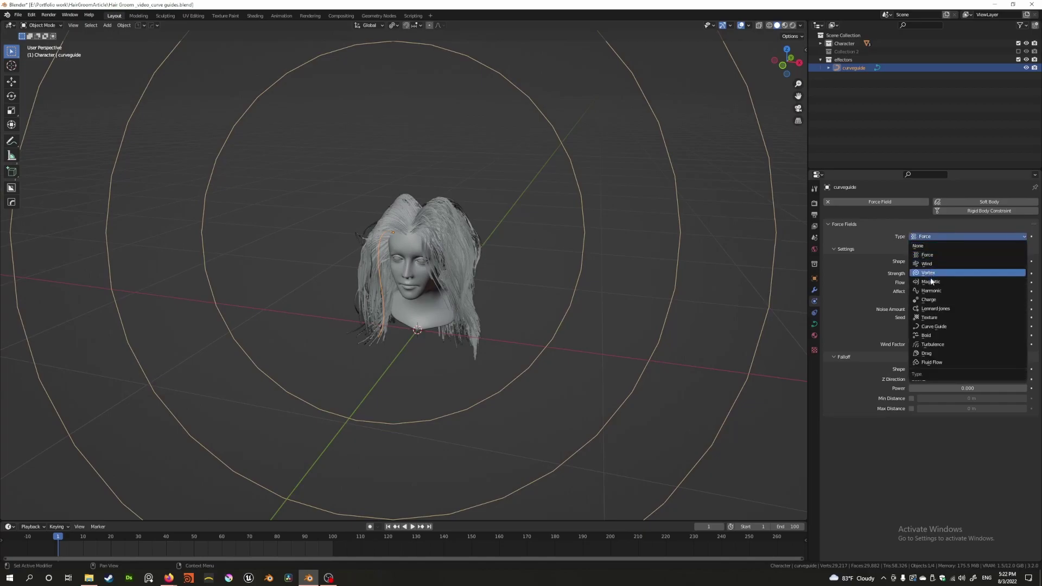
pyautogui.click(935, 327)
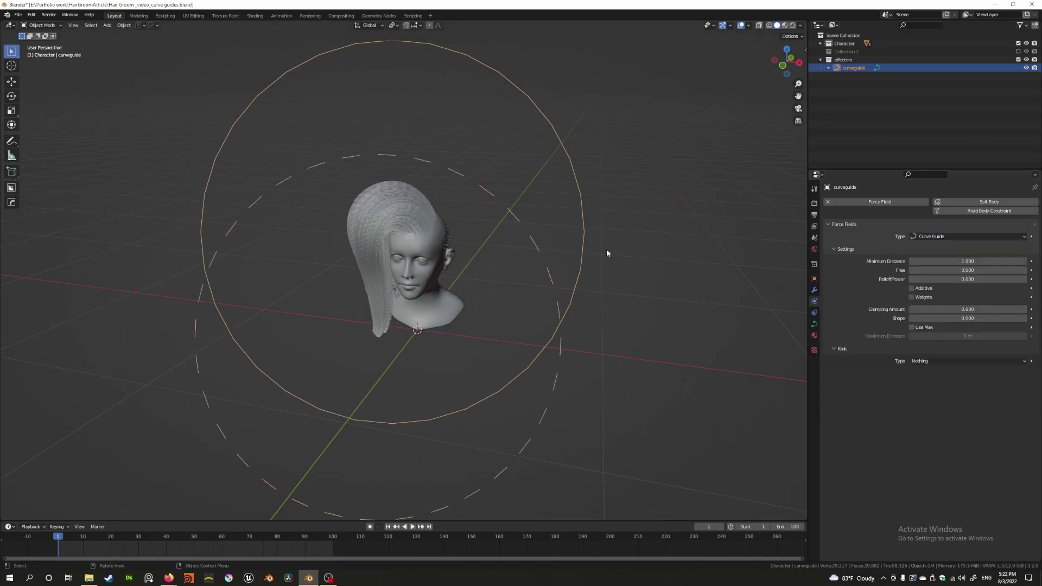
pyautogui.scroll(4, 442, 246)
pyautogui.moveTo(442, 246); pyautogui.dragTo(461, 222, button='middle')
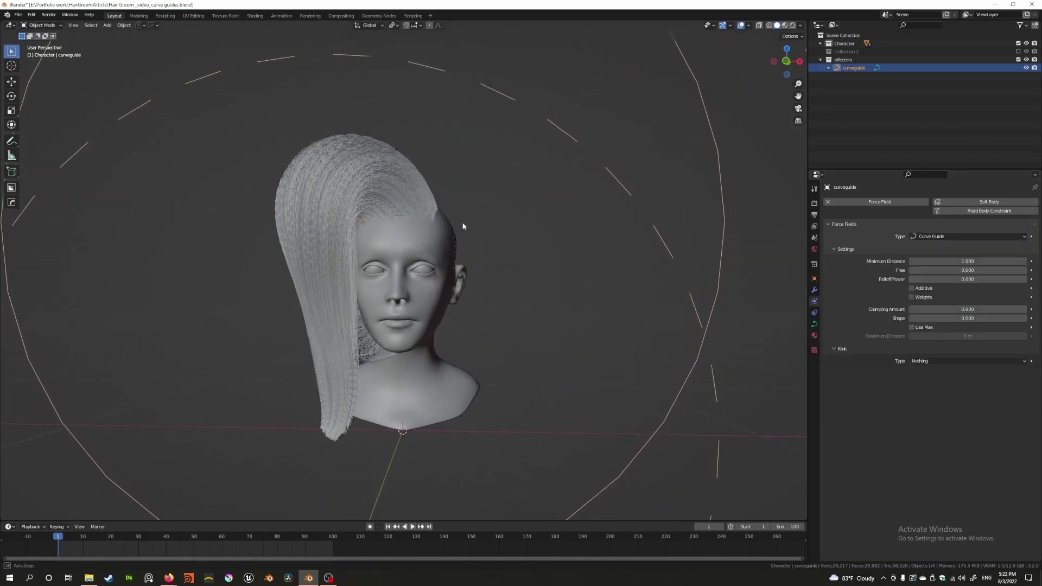
pyautogui.moveTo(401, 252); pyautogui.dragTo(489, 249, button='middle')
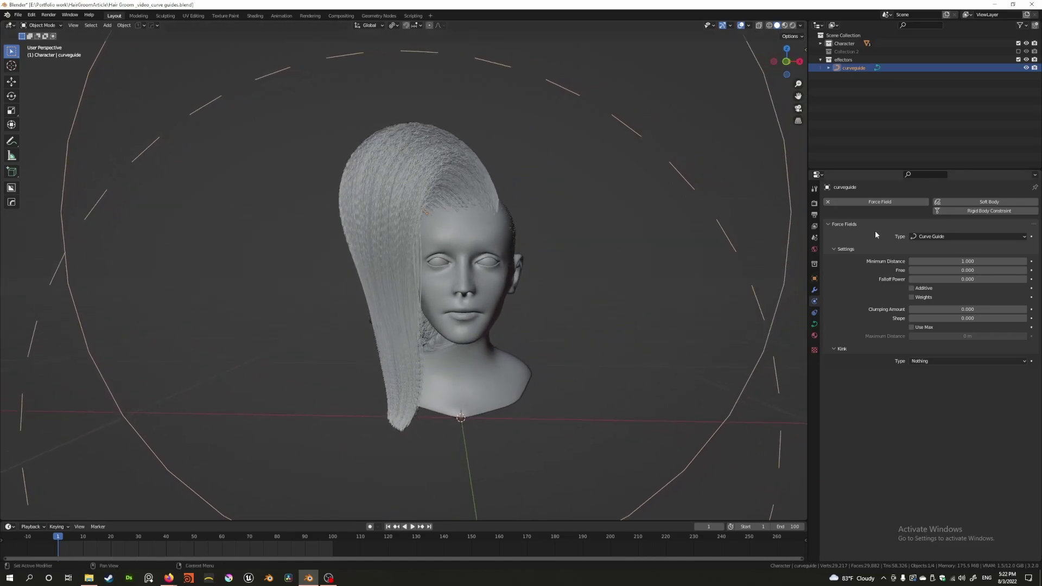
# - Set the curveguide's force field type to None and jump to the timeline's first frame to refresh the hair
pyautogui.click(917, 236)
pyautogui.click(914, 244)
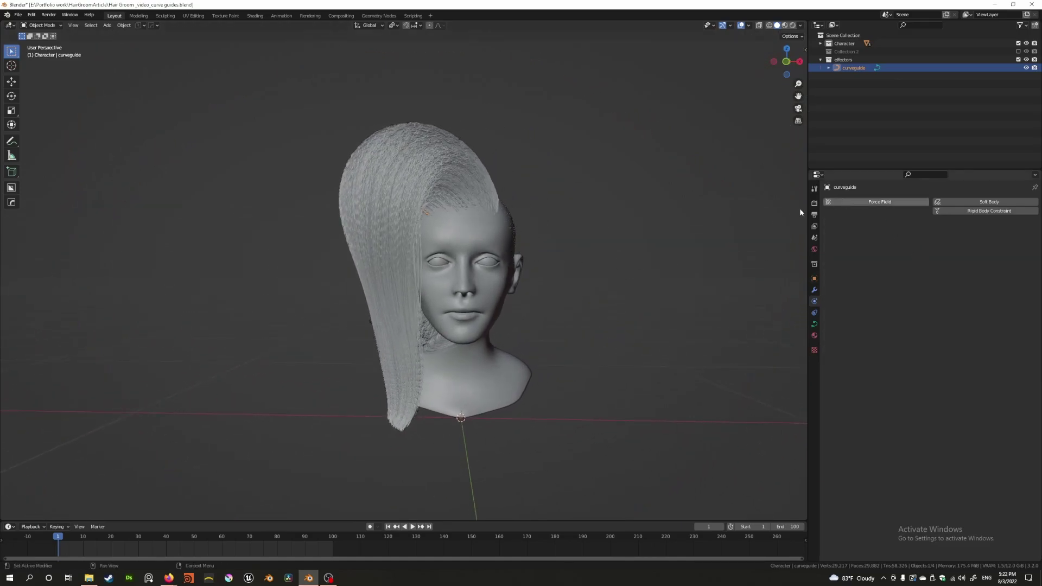
pyautogui.click(389, 527)
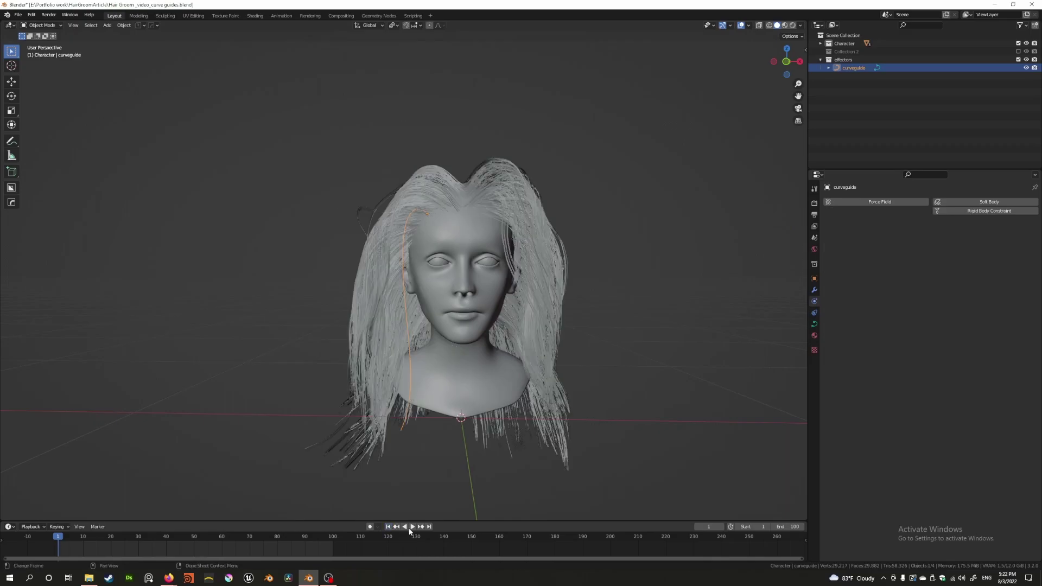
# - Add a force field to the curveguide object again and set its type to Curve Guide
pyautogui.moveTo(445, 414); pyautogui.dragTo(424, 413, button='middle')
pyautogui.click(872, 202)
pyautogui.click(931, 237)
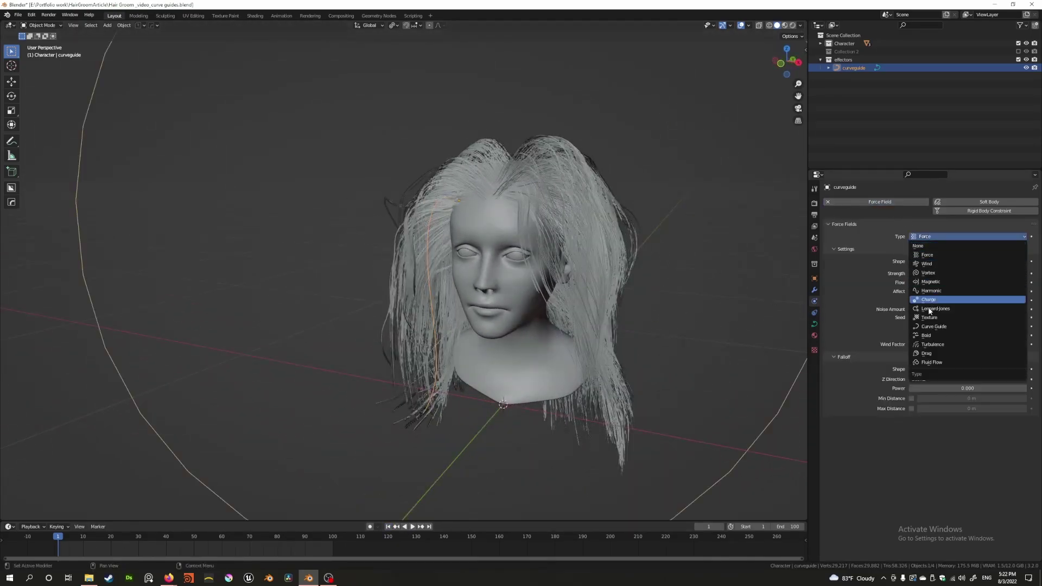
pyautogui.click(928, 328)
pyautogui.scroll(-3, 504, 304)
pyautogui.moveTo(486, 294)
pyautogui.mouseDown(button='middle')
pyautogui.moveTo(404, 298)
pyautogui.moveTo(503, 288)
pyautogui.moveTo(493, 282)
pyautogui.moveTo(501, 304)
pyautogui.moveTo(473, 281)
pyautogui.mouseUp(button='middle')
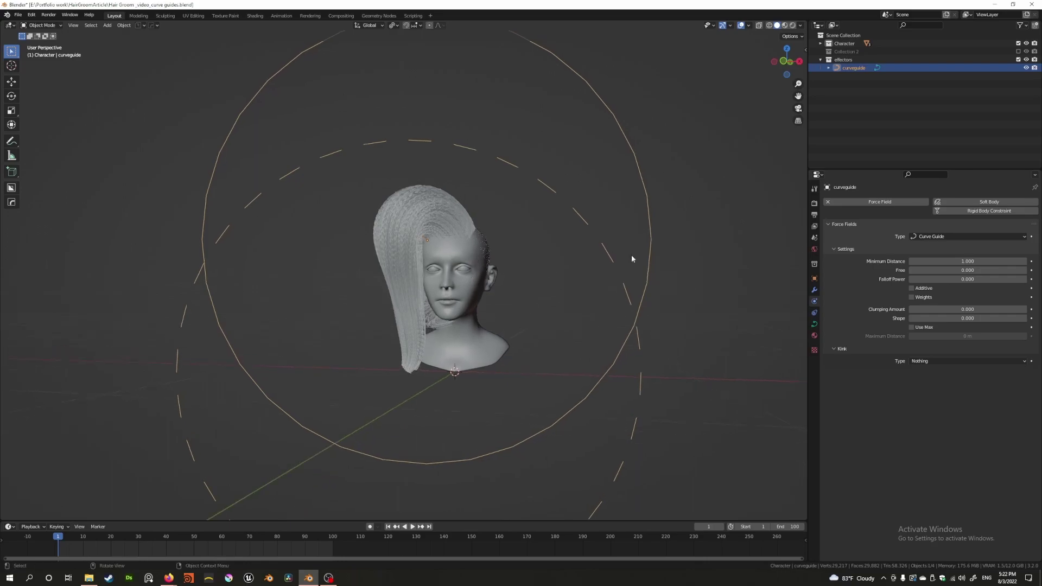
# - Try moving the curveguide's lower and upper control points in Edit Mode to test how the hair follows, cancelling each move
pyautogui.moveTo(462, 260)
pyautogui.mouseDown(button='middle')
pyautogui.moveTo(476, 269)
pyautogui.moveTo(444, 263)
pyautogui.moveTo(468, 270)
pyautogui.mouseUp(button='middle')
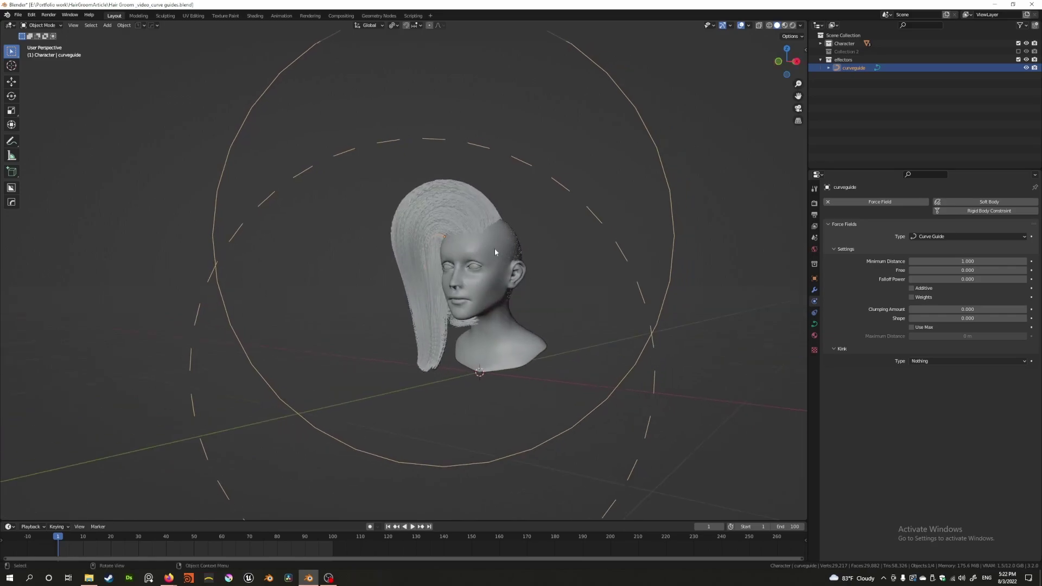
pyautogui.moveTo(409, 365)
pyautogui.mouseDown(button='middle')
pyautogui.moveTo(425, 320)
pyautogui.moveTo(418, 272)
pyautogui.moveTo(429, 295)
pyautogui.moveTo(444, 295)
pyautogui.moveTo(432, 285)
pyautogui.moveTo(444, 253)
pyautogui.mouseUp(button='middle')
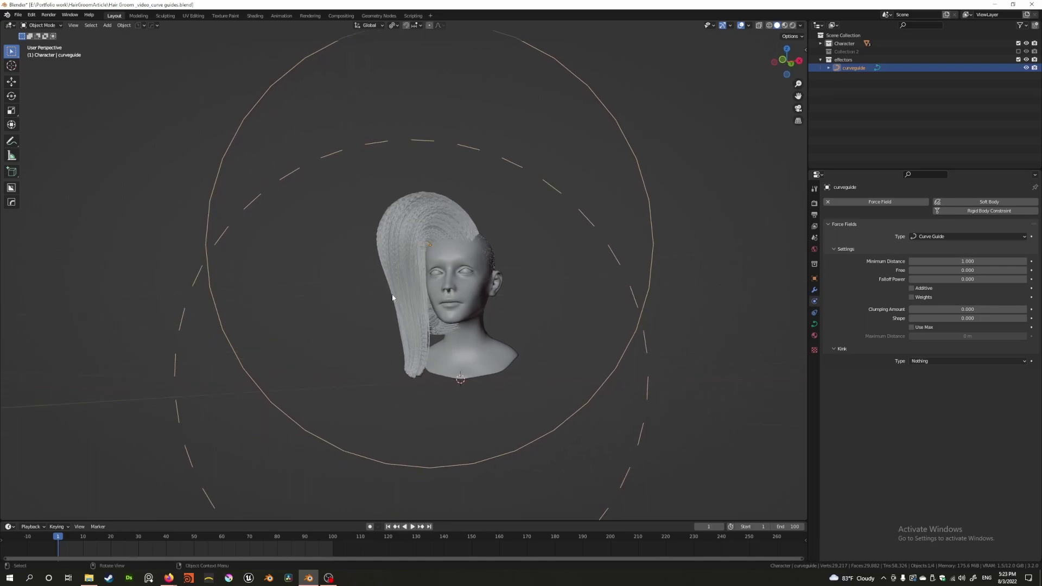
pyautogui.moveTo(516, 300); pyautogui.dragTo(339, 292, button='middle')
pyautogui.moveTo(282, 242); pyautogui.dragTo(354, 242, button='middle')
pyautogui.press('Tab')
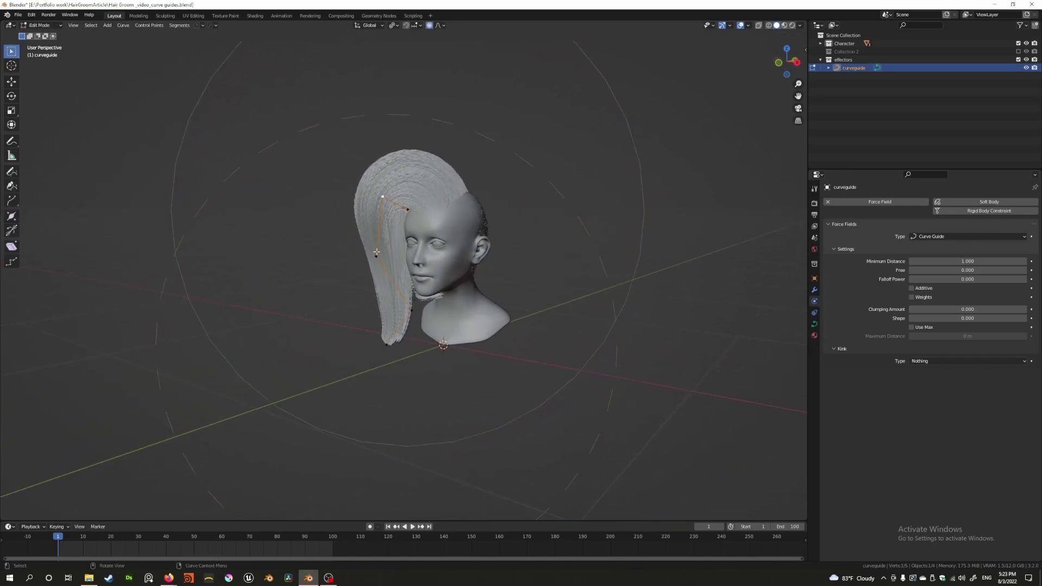
pyautogui.press('g')
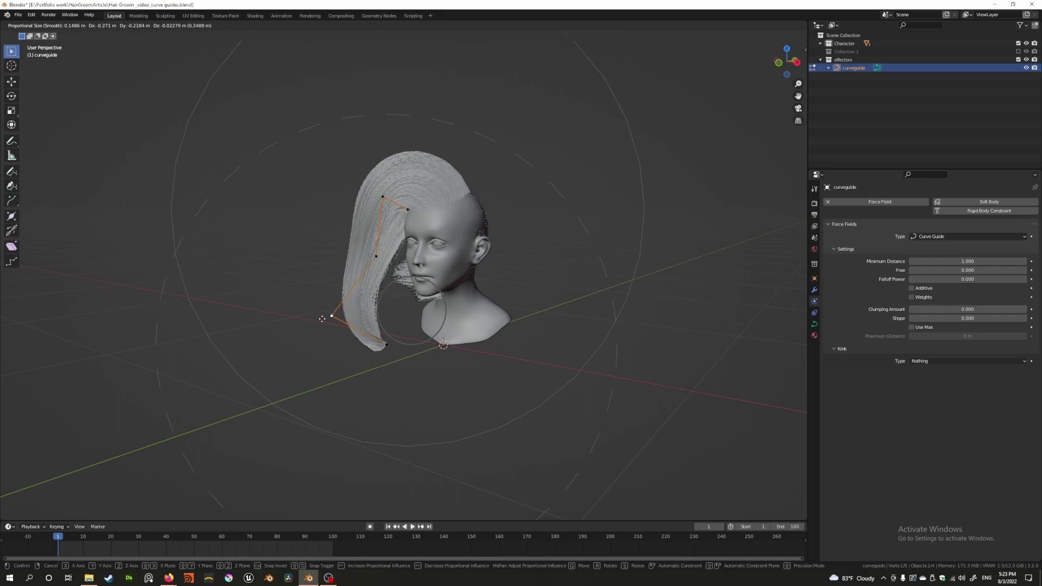
pyautogui.press('Escape')
pyautogui.click(381, 198)
pyautogui.press('g')
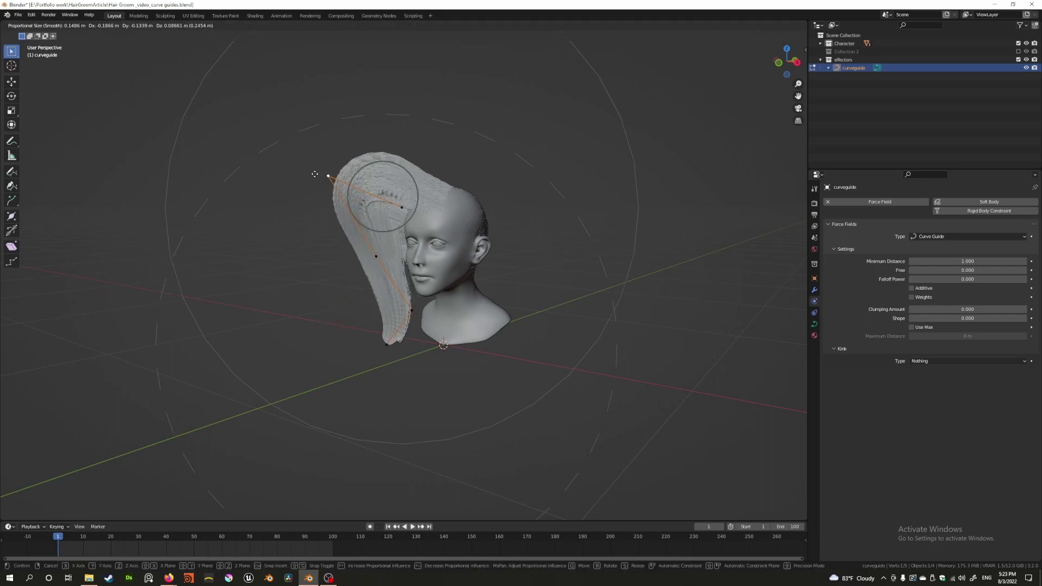
pyautogui.press('Escape')
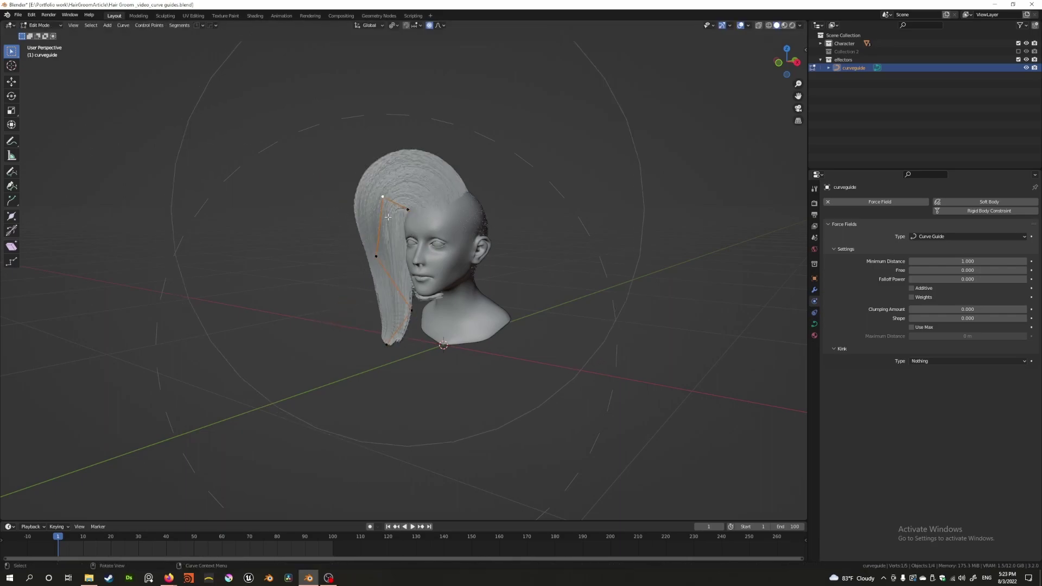
pyautogui.press('g')
pyautogui.rightClick(323, 221)
pyautogui.moveTo(323, 221); pyautogui.dragTo(416, 200, button='middle')
pyautogui.press('Tab')
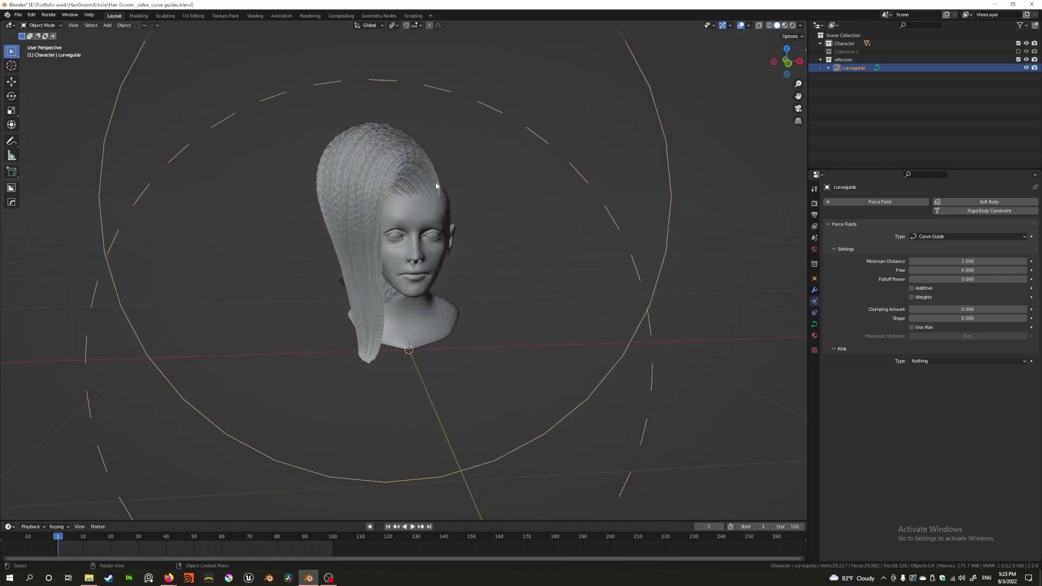
# - Inspect the guided hair around the bust and try adjusting the curve guide's Minimum Distance, leaving it at 1
pyautogui.moveTo(451, 230); pyautogui.dragTo(405, 243, button='middle')
pyautogui.keyDown('shift'); pyautogui.moveTo(502, 234); pyautogui.dragTo(452, 224, button='middle'); pyautogui.keyUp('shift')
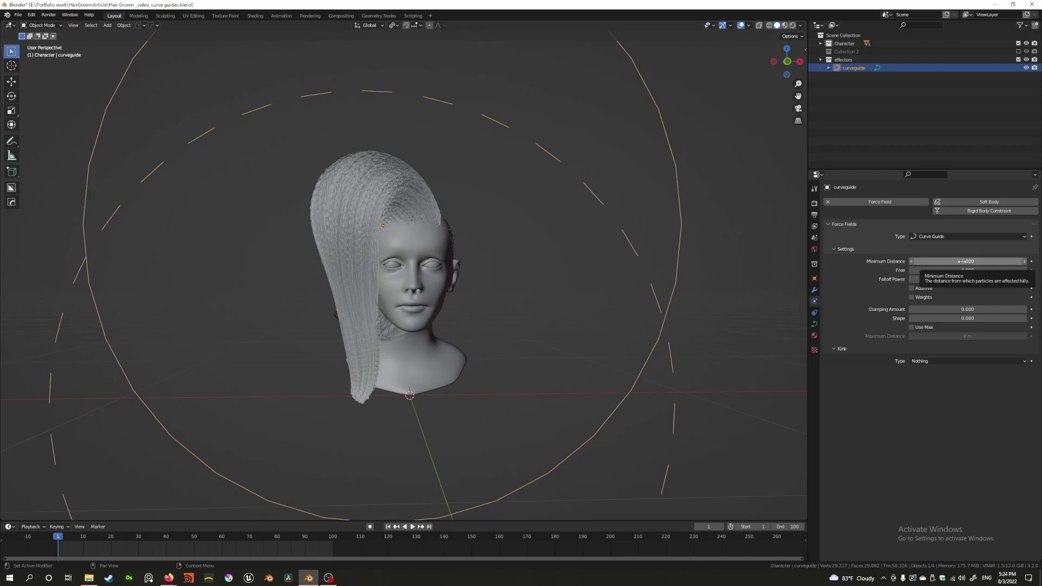
pyautogui.moveTo(439, 206)
pyautogui.mouseDown(button='middle')
pyautogui.moveTo(429, 210)
pyautogui.moveTo(435, 222)
pyautogui.moveTo(431, 211)
pyautogui.mouseUp(button='middle')
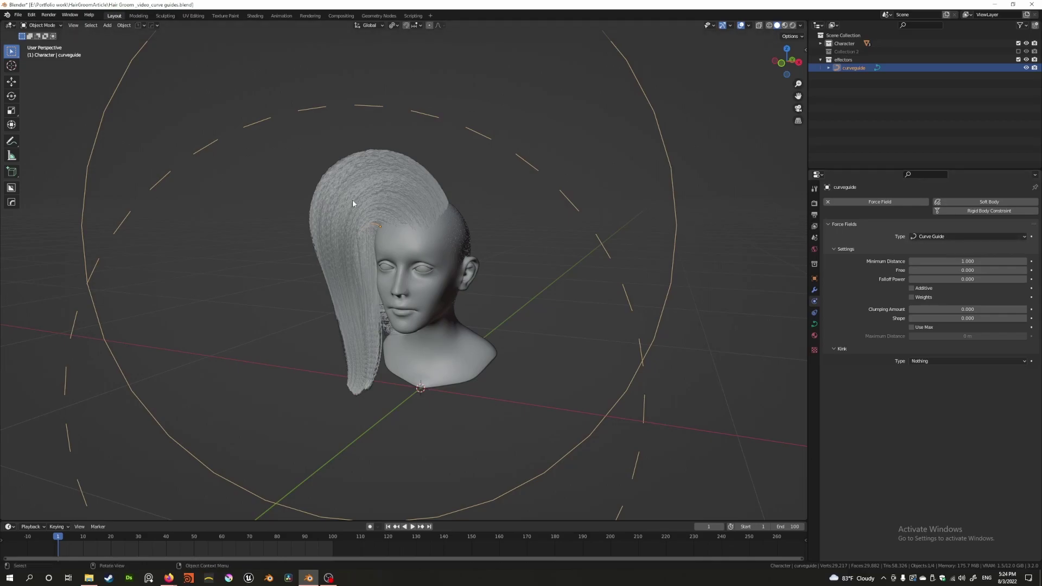
pyautogui.moveTo(380, 226); pyautogui.dragTo(601, 231, button='middle')
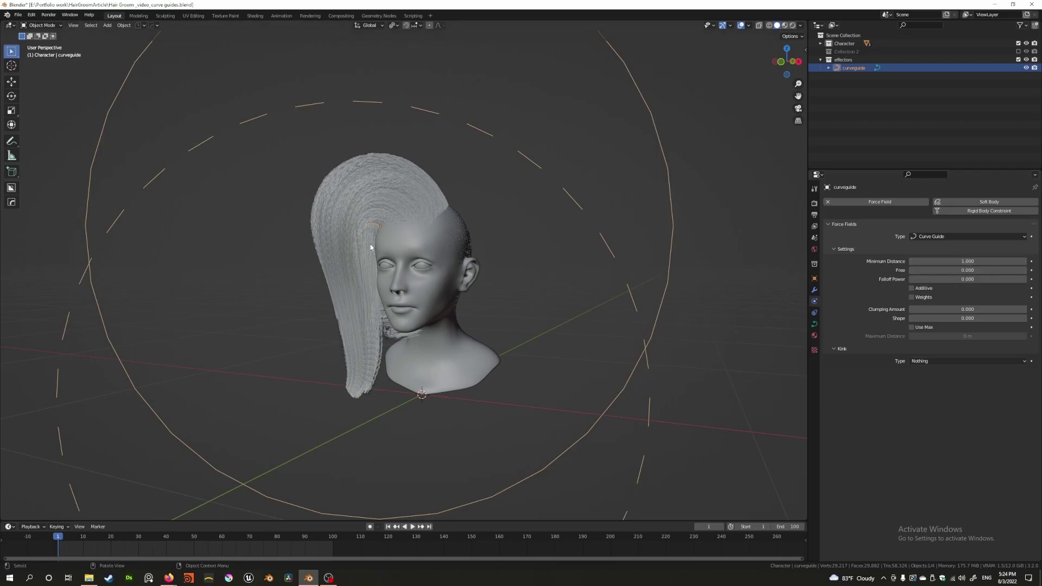
pyautogui.moveTo(968, 261)
pyautogui.mouseDown()
pyautogui.moveTo(945, 261)
pyautogui.moveTo(999, 261)
pyautogui.moveTo(975, 261)
pyautogui.mouseUp()
pyautogui.press('Return')
pyautogui.moveTo(404, 262); pyautogui.dragTo(380, 253, button='middle')
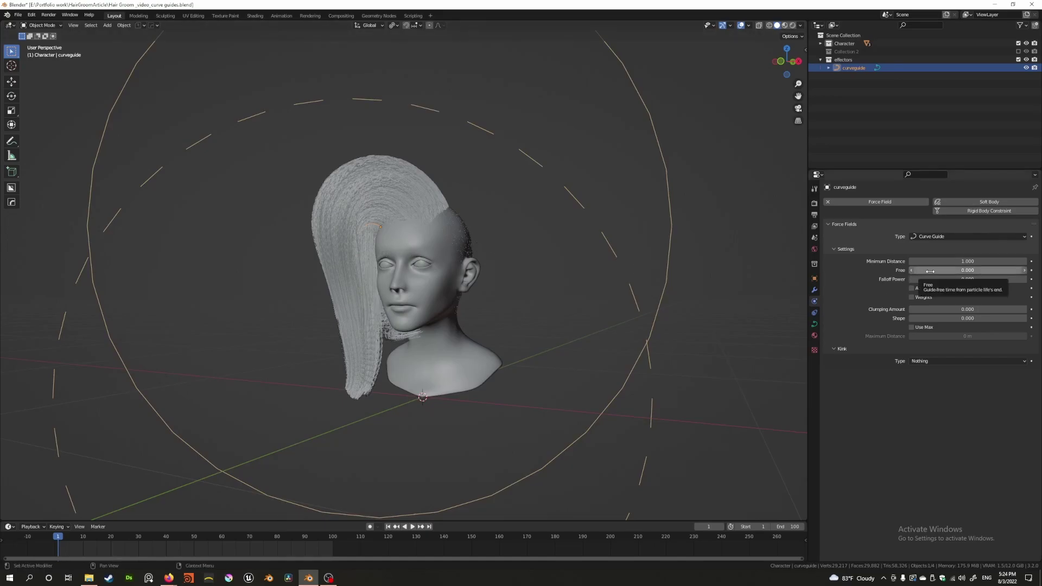
# - Try a Free value of about 0.99 on the curve guide, and return it to 0
pyautogui.moveTo(930, 272); pyautogui.dragTo(977, 271)
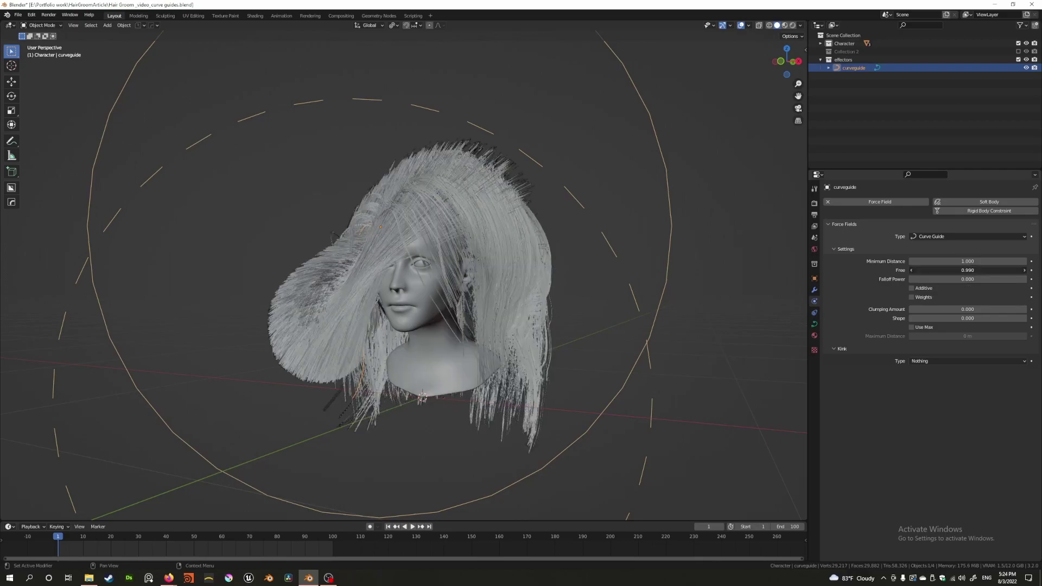
pyautogui.click(940, 271)
pyautogui.press('Return')
pyautogui.moveTo(936, 271)
pyautogui.mouseDown()
pyautogui.moveTo(891, 271)
pyautogui.moveTo(953, 271)
pyautogui.mouseUp()
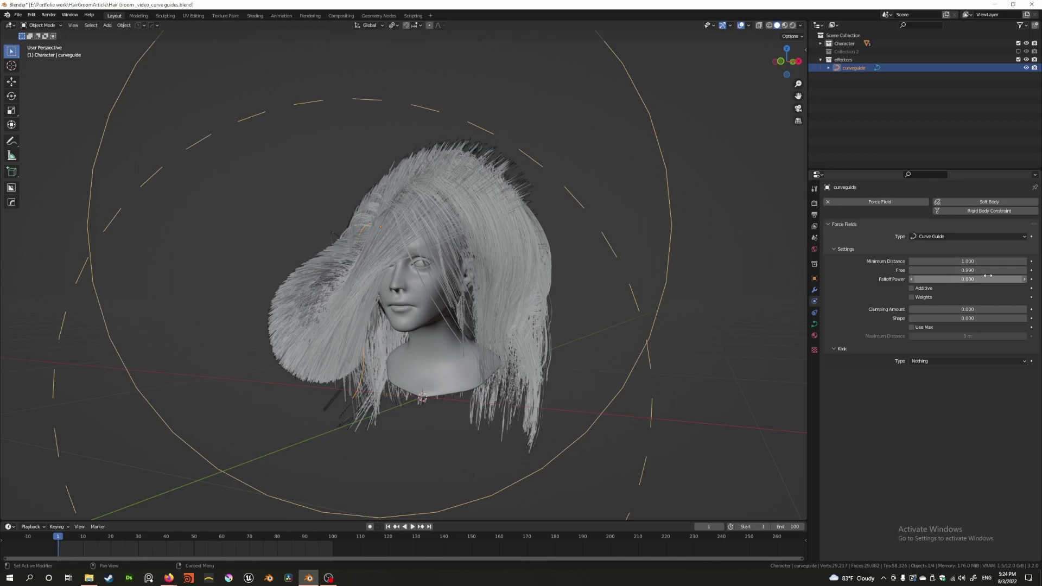
pyautogui.moveTo(948, 270)
pyautogui.mouseDown()
pyautogui.moveTo(917, 269)
pyautogui.moveTo(948, 269)
pyautogui.mouseUp()
pyautogui.moveTo(288, 223); pyautogui.dragTo(354, 223, button='middle')
pyautogui.scroll(3, 354, 223)
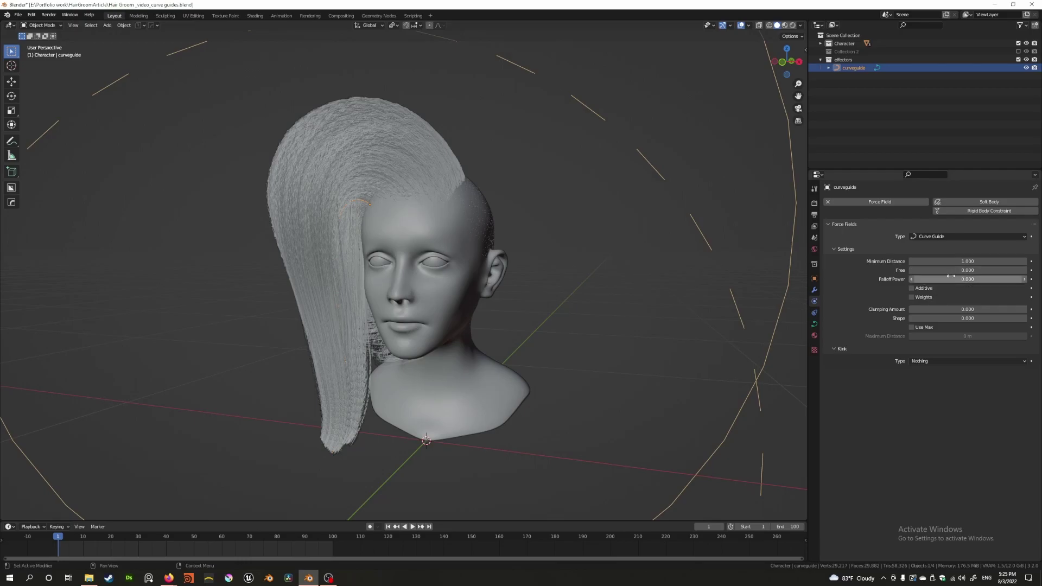
pyautogui.moveTo(376, 223); pyautogui.dragTo(333, 306, button='middle')
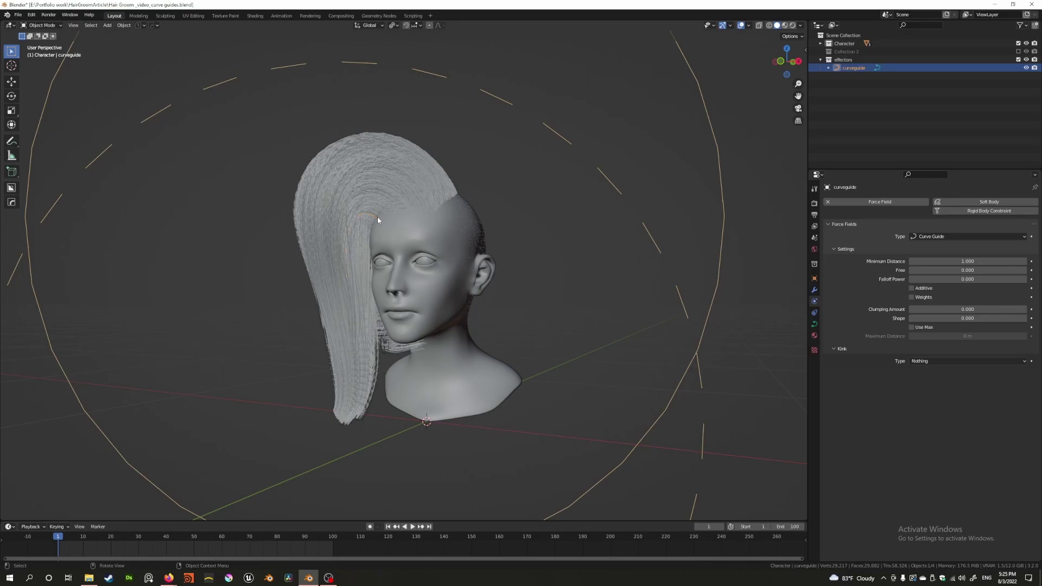
# - Set the curve guide's Free value to 0.5 and inspect the effect on the hair from several angles
pyautogui.click(944, 272)
pyautogui.write('00.5')
pyautogui.press('Return')
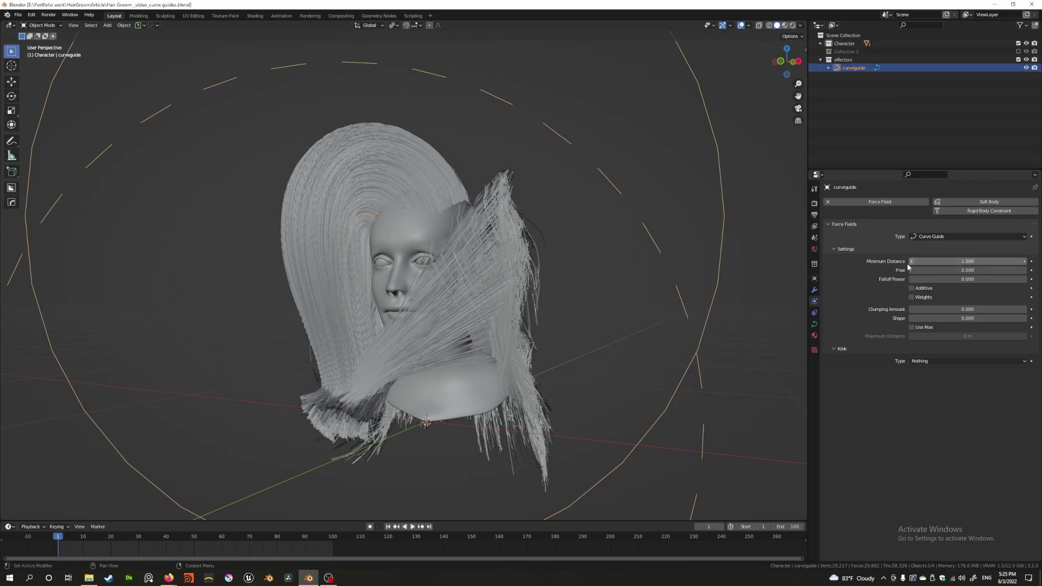
pyautogui.moveTo(356, 235); pyautogui.dragTo(379, 215, button='middle')
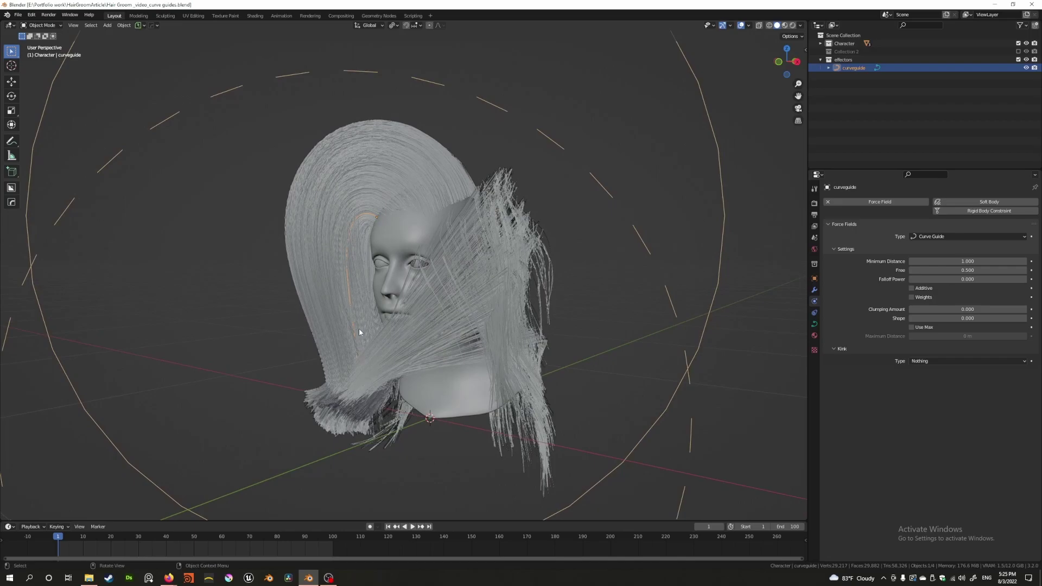
pyautogui.moveTo(330, 353); pyautogui.dragTo(389, 343, button='middle')
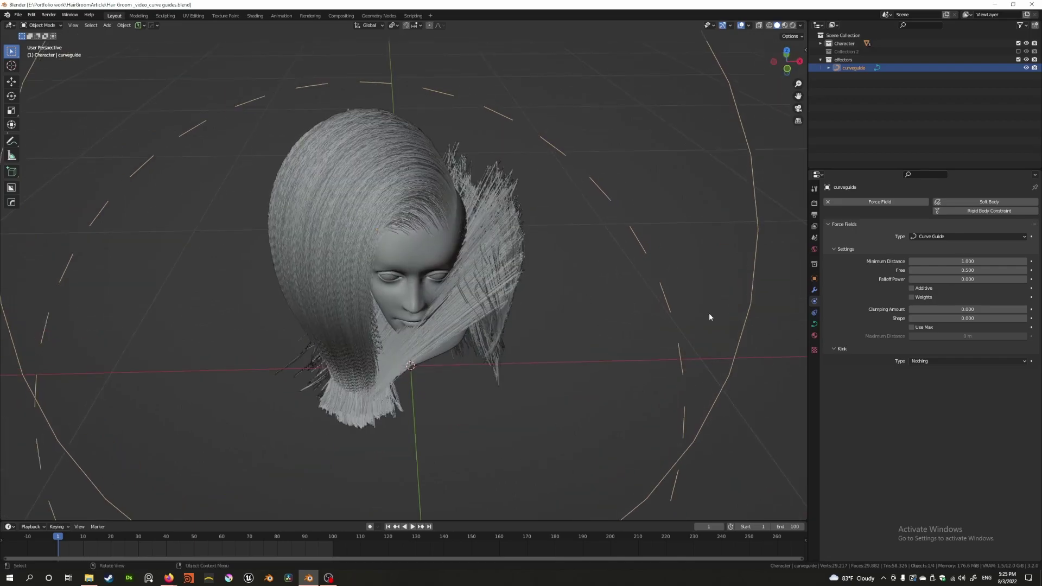
# - Reset the curve guide's Free value to 0 and inspect the hair around the bust
pyautogui.moveTo(968, 271); pyautogui.dragTo(914, 271)
pyautogui.moveTo(715, 252); pyautogui.dragTo(496, 236, button='middle')
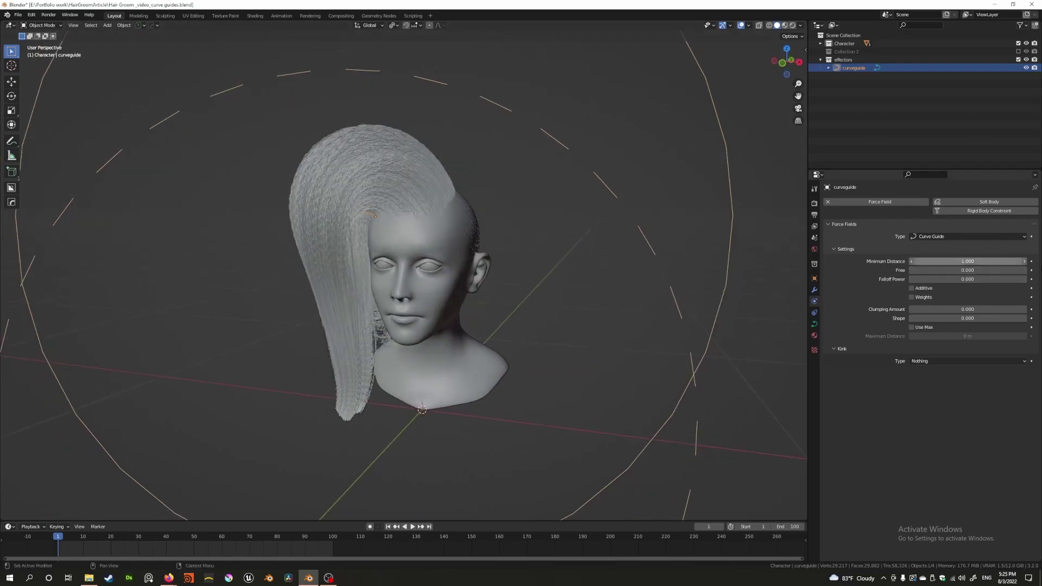
pyautogui.moveTo(461, 269); pyautogui.dragTo(432, 254, button='middle')
pyautogui.moveTo(320, 254); pyautogui.dragTo(358, 254, button='middle')
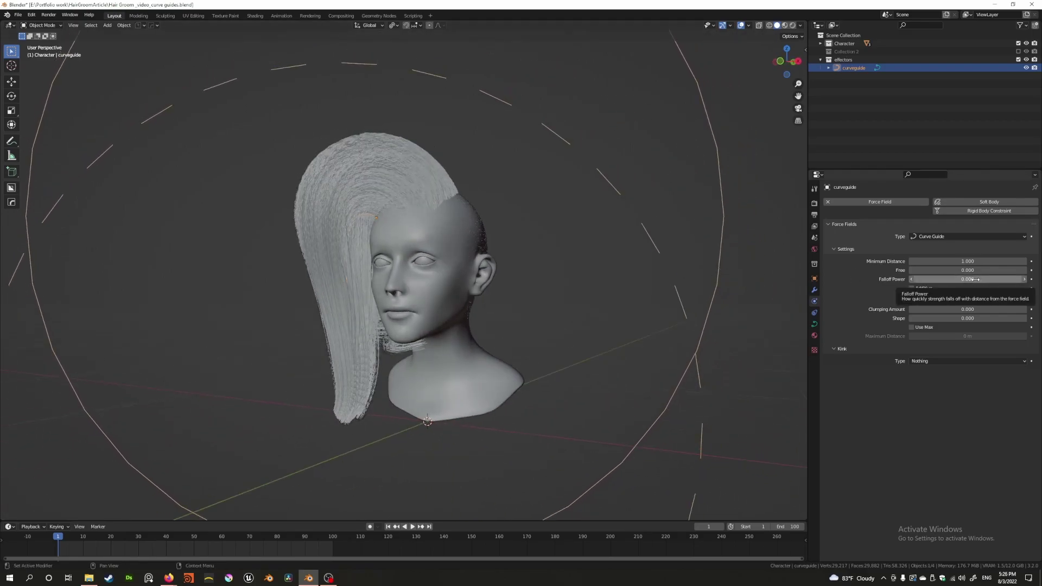
pyautogui.moveTo(342, 274); pyautogui.dragTo(258, 259, button='middle')
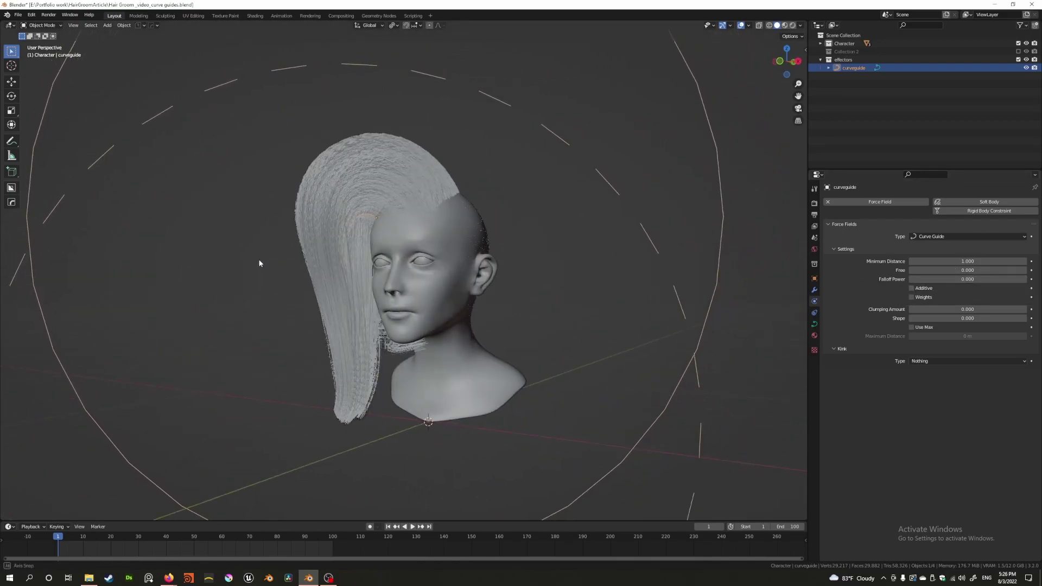
pyautogui.moveTo(503, 245)
pyautogui.mouseDown(button='middle')
pyautogui.moveTo(540, 256)
pyautogui.moveTo(581, 241)
pyautogui.moveTo(515, 255)
pyautogui.mouseUp(button='middle')
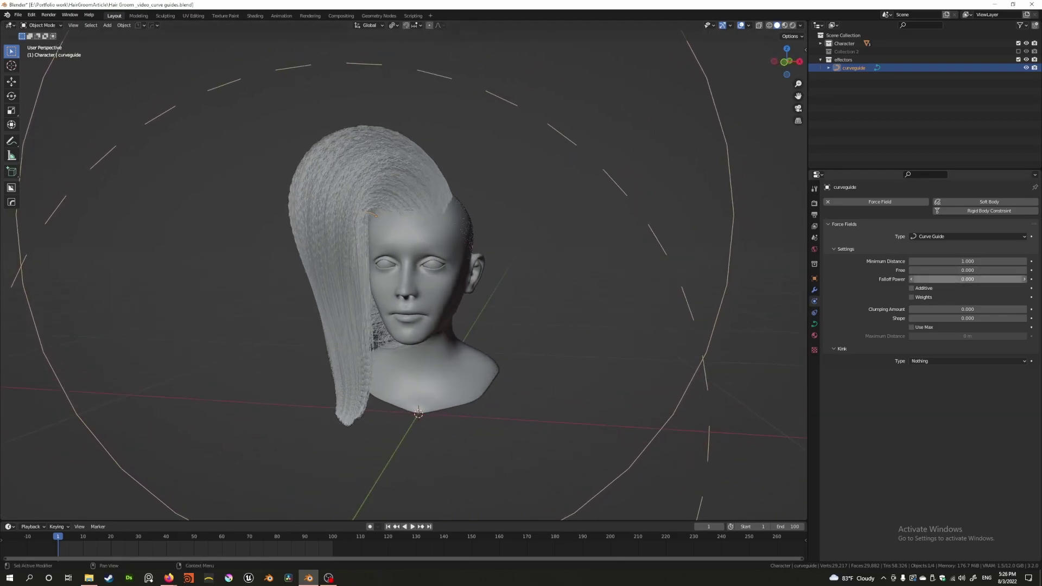
# - Set the curve guide's Falloff Power to 10 and inspect the hair around the guide
pyautogui.moveTo(956, 279); pyautogui.dragTo(1020, 279)
pyautogui.moveTo(465, 275); pyautogui.dragTo(354, 262, button='middle')
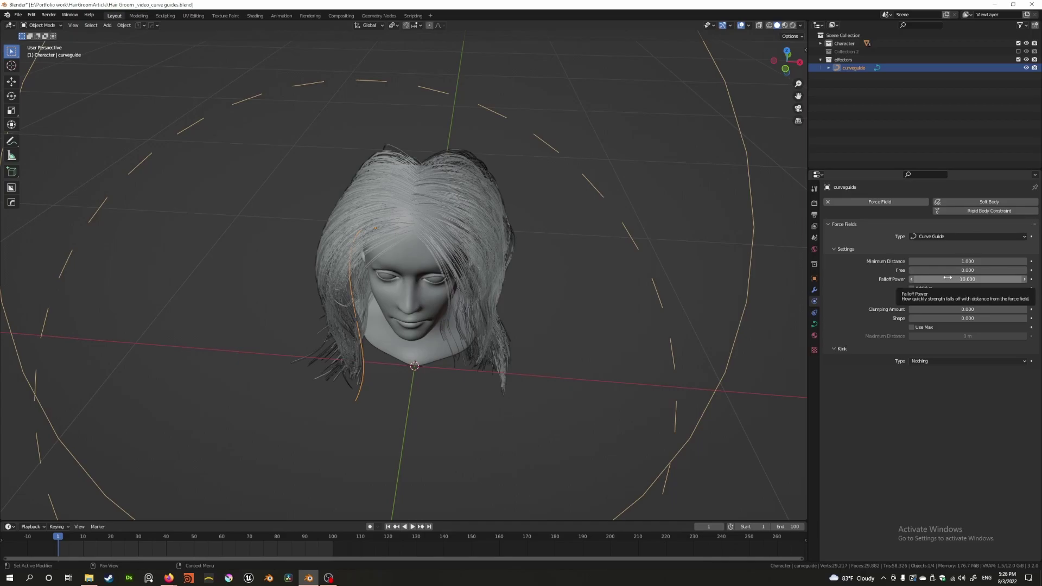
pyautogui.moveTo(441, 247); pyautogui.dragTo(341, 256, button='middle')
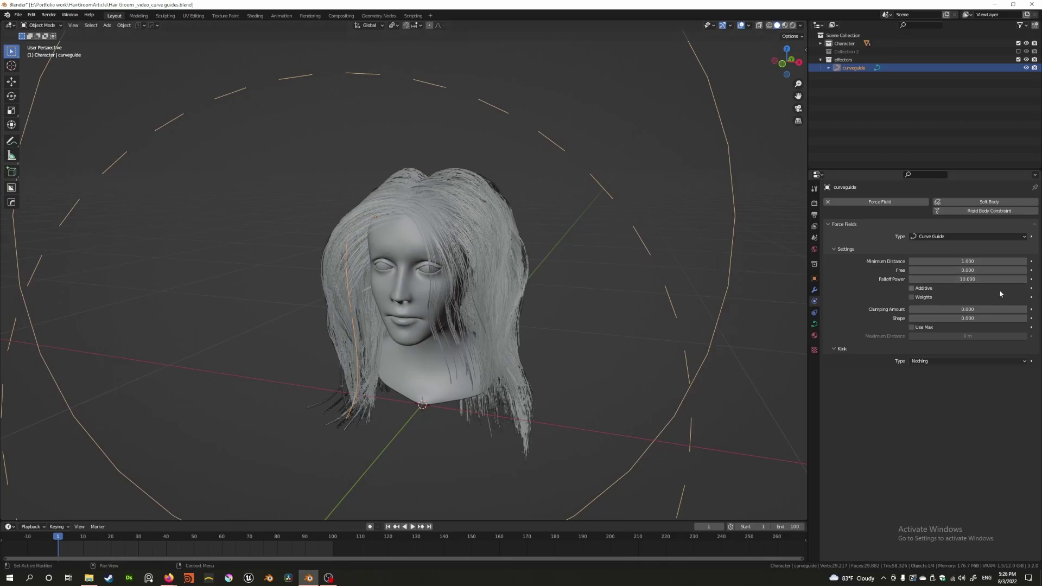
pyautogui.moveTo(597, 282); pyautogui.dragTo(314, 296, button='middle')
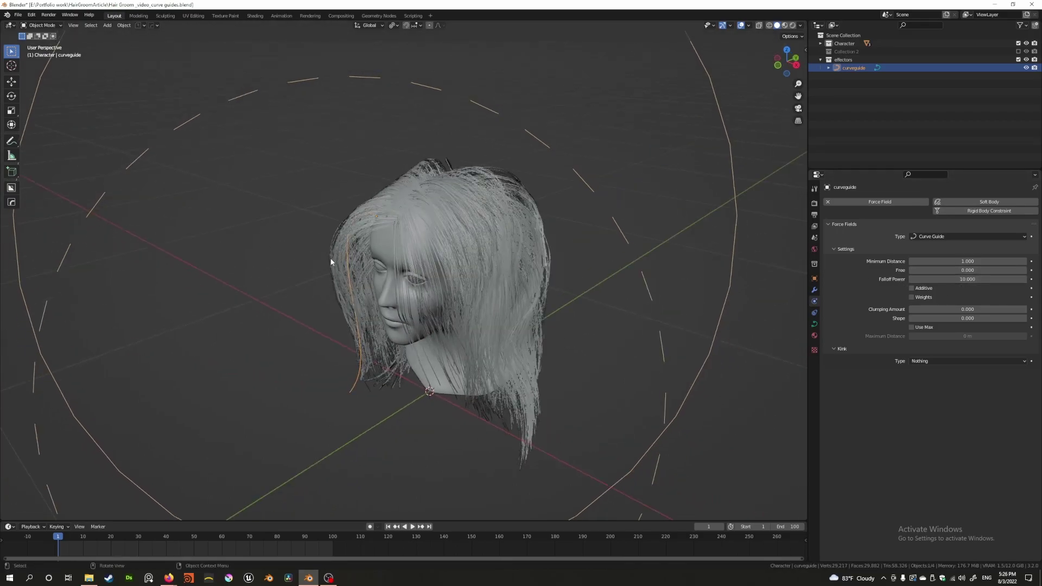
# - Try a Falloff Power of 0, undo it, and set the Falloff Power to 2.6 to compare the hair
pyautogui.moveTo(974, 281); pyautogui.dragTo(817, 281)
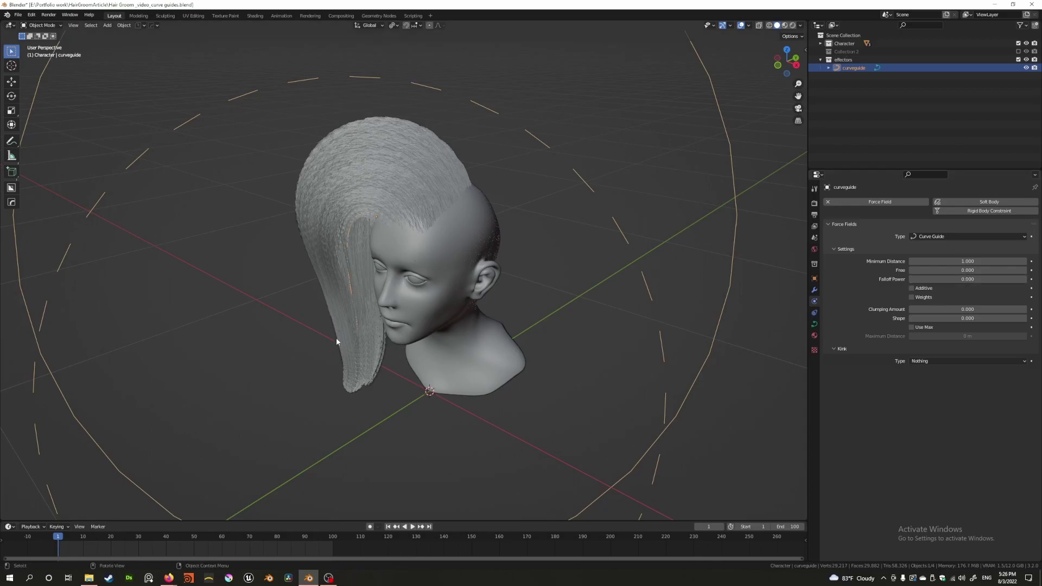
pyautogui.hotkey('ctrl', 'z')
pyautogui.moveTo(967, 279); pyautogui.dragTo(985, 279)
pyautogui.moveTo(304, 233); pyautogui.dragTo(379, 286, button='middle')
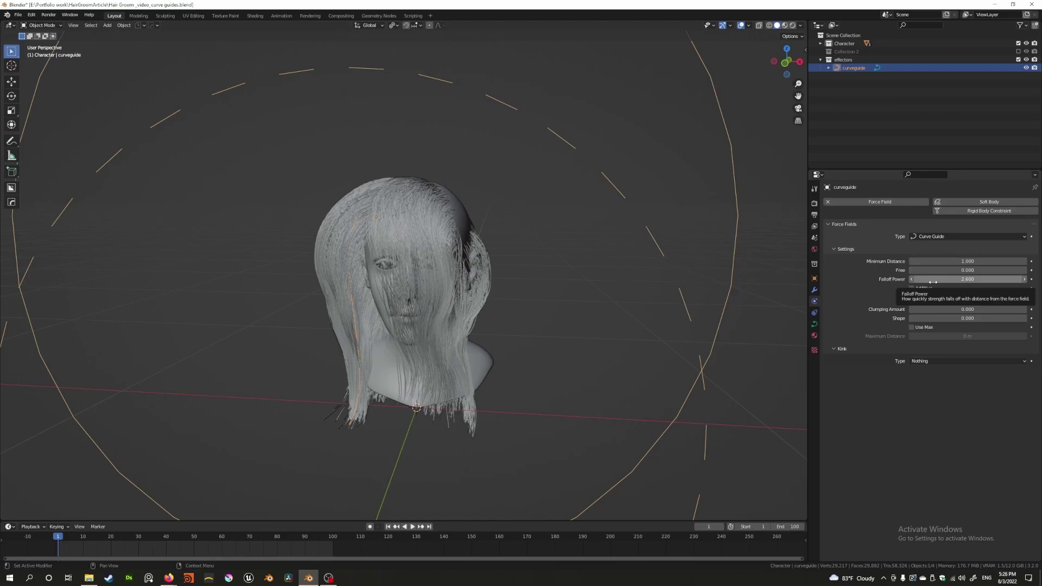
# - Return the curve guide's Falloff Power to 0 and inspect the hair from above
pyautogui.moveTo(521, 202); pyautogui.dragTo(419, 280, button='middle')
pyautogui.moveTo(946, 279); pyautogui.dragTo(868, 280)
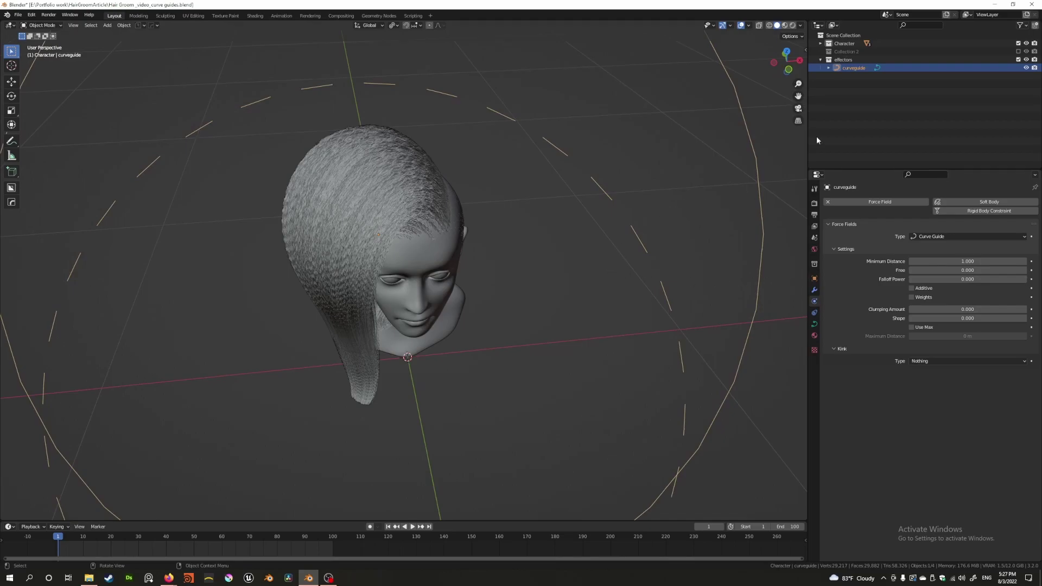
pyautogui.moveTo(452, 268); pyautogui.dragTo(440, 262, button='middle')
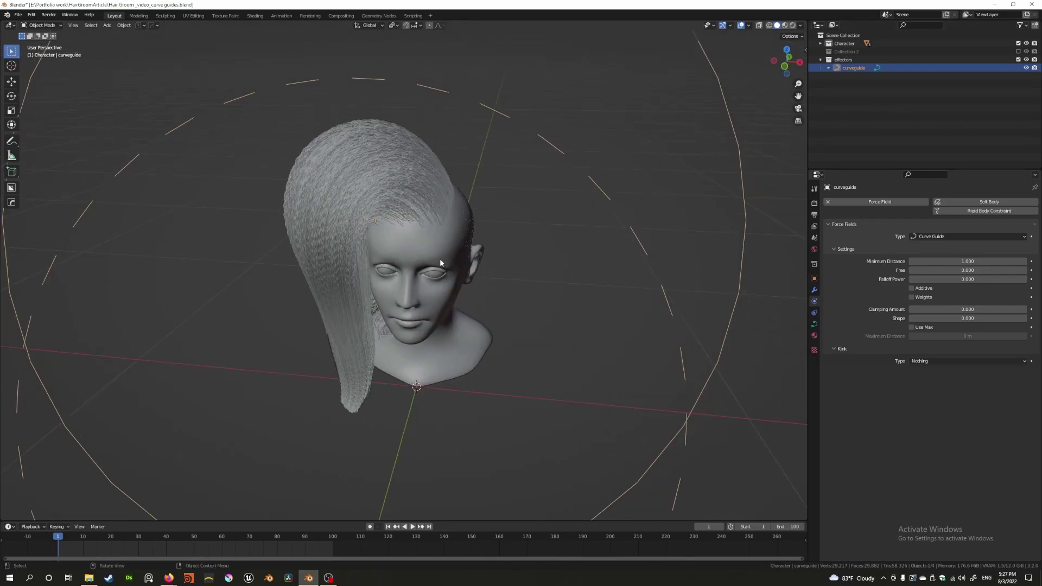
# - View the bust from the top with X-ray enabled, trying wireframe shading before returning to solid shading
pyautogui.press('KP_7')
pyautogui.hotkey('alt', 'z')
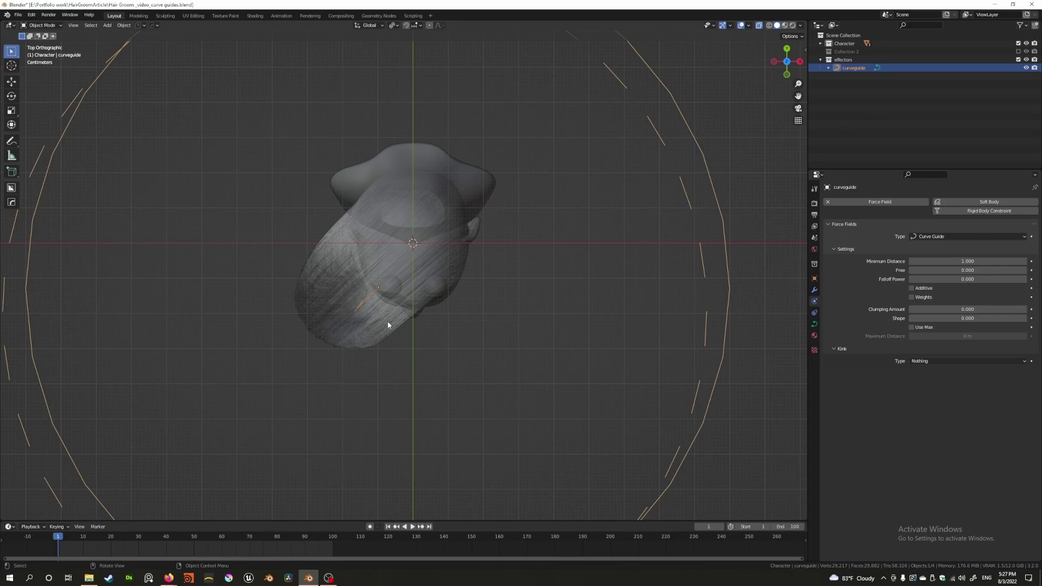
pyautogui.press('z')
pyautogui.click(483, 270)
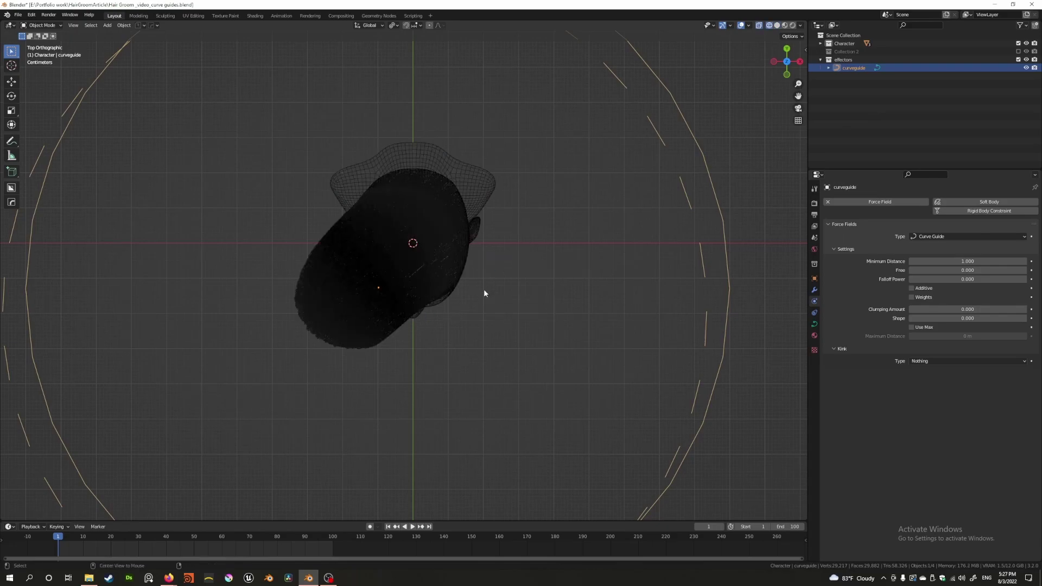
pyautogui.press('z')
pyautogui.click(496, 290)
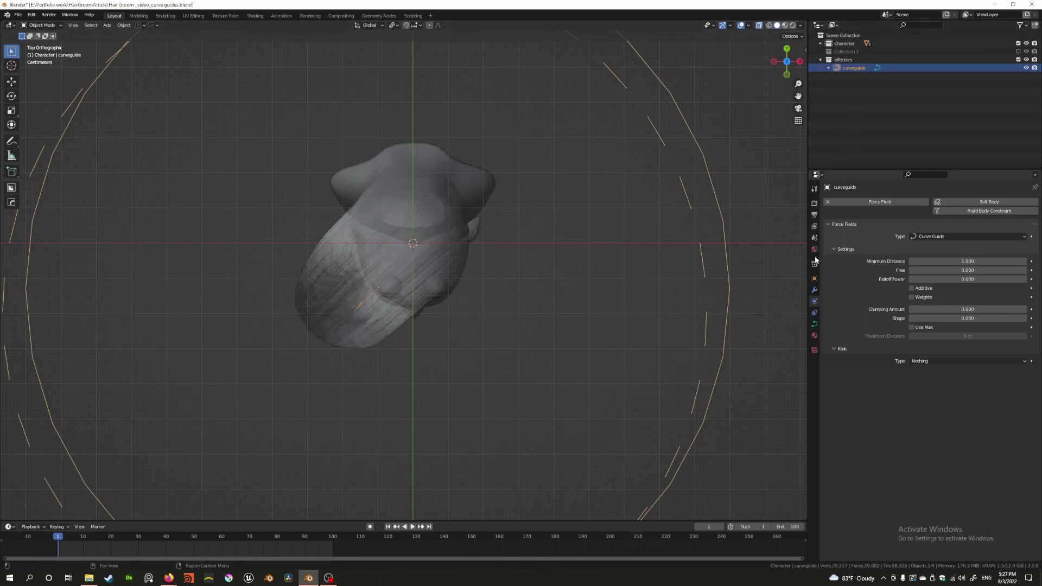
# - Select the bust and open the settings of its hair particle system
pyautogui.click(444, 186)
pyautogui.click(814, 301)
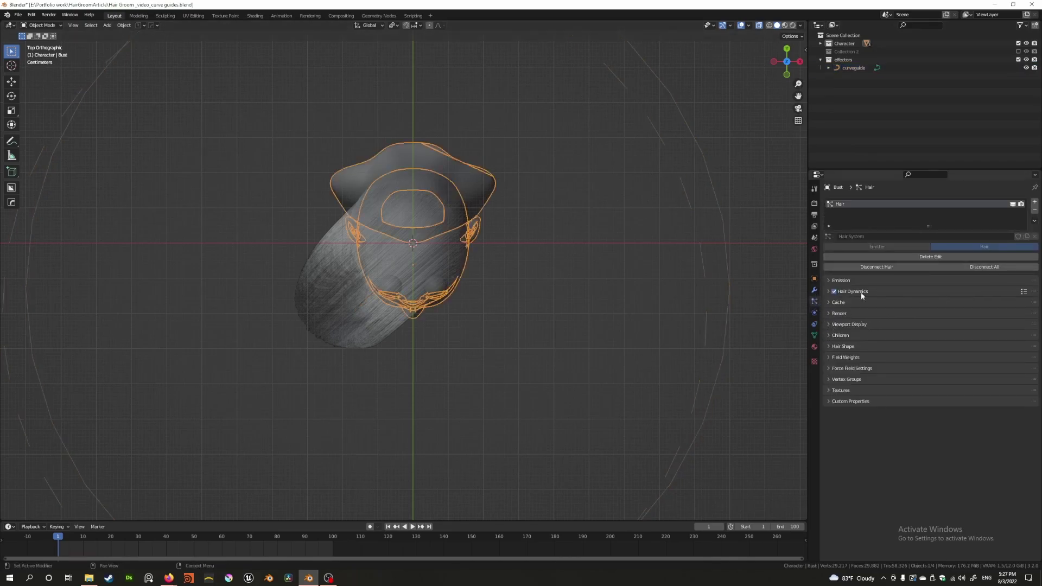
# - Hide the hair system in the viewport and duplicate the curve guide to the opposite side of the forehead, rotated to about 142° around Z
pyautogui.click(1012, 205)
pyautogui.click(364, 303)
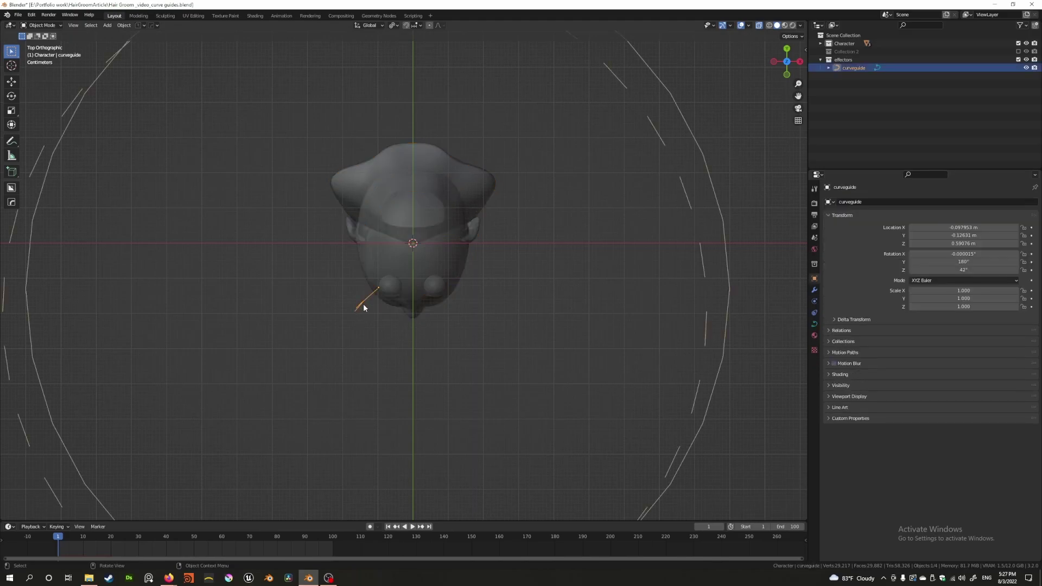
pyautogui.hotkey('shift', 'd')
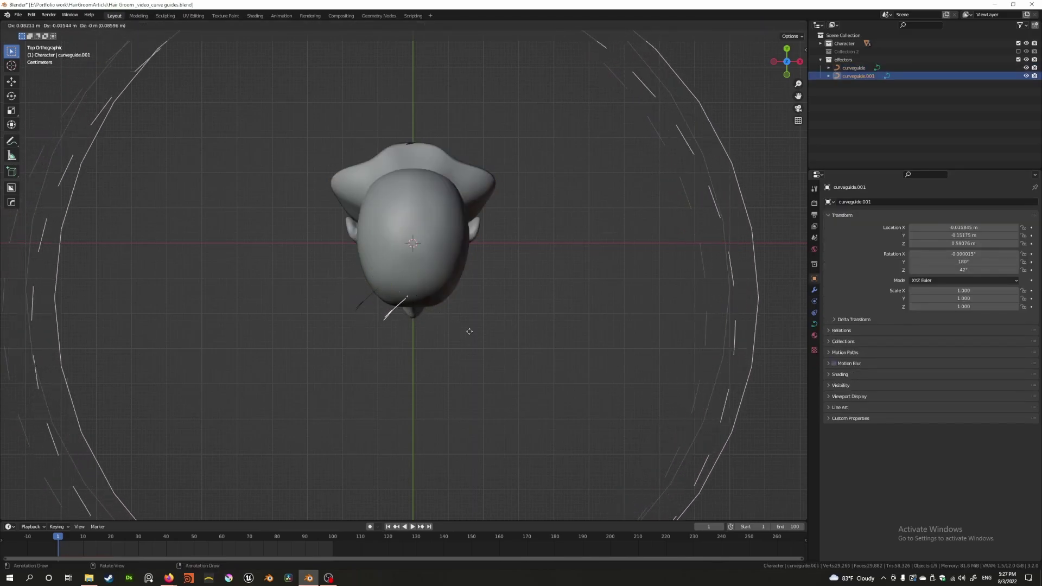
pyautogui.click(491, 323)
pyautogui.press('r')
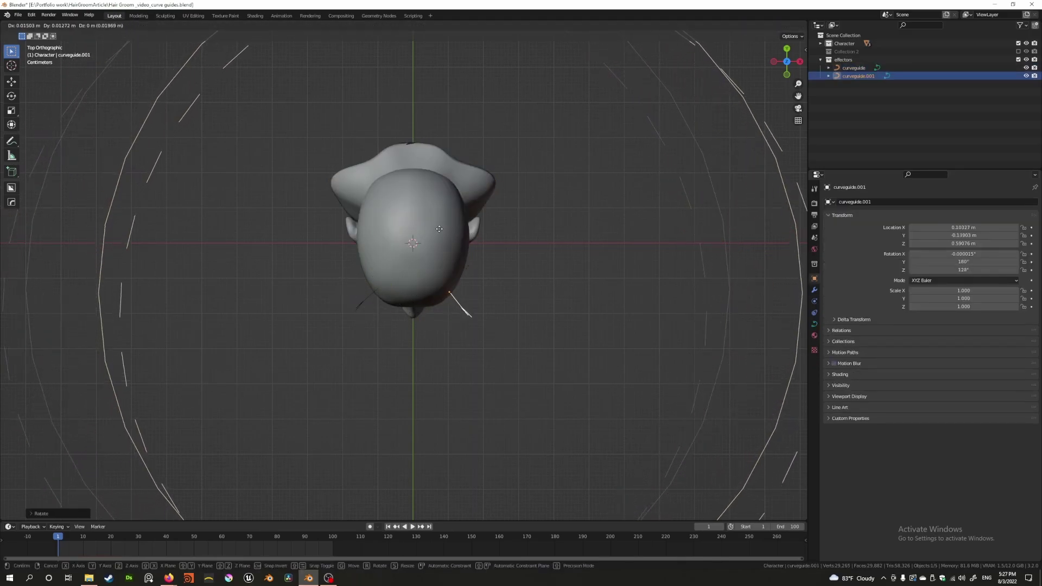
pyautogui.click(434, 214)
pyautogui.moveTo(434, 214)
pyautogui.mouseDown(button='middle')
pyautogui.moveTo(416, 204)
pyautogui.moveTo(421, 218)
pyautogui.mouseUp(button='middle')
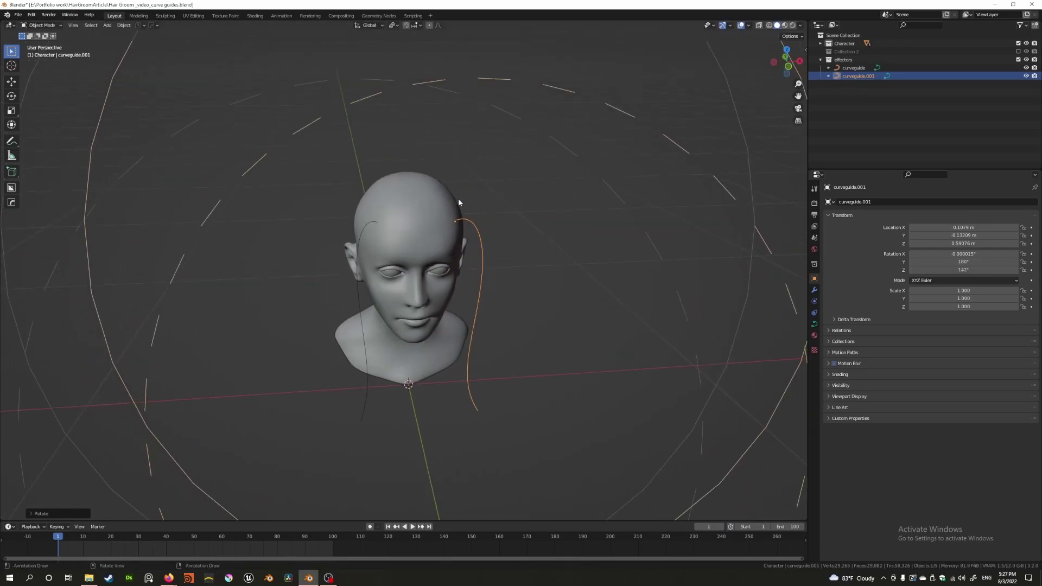
# - Reshape the duplicate curve guide by moving its middle control points outward into a wide arc beside the head
pyautogui.press('Tab')
pyautogui.moveTo(495, 225); pyautogui.dragTo(510, 236, button='middle')
pyautogui.click(451, 362)
pyautogui.press('g')
pyautogui.click(591, 356)
pyautogui.moveTo(591, 356); pyautogui.dragTo(552, 331, button='middle')
pyautogui.click(498, 284)
pyautogui.press('g')
pyautogui.click(608, 226)
pyautogui.moveTo(607, 226); pyautogui.dragTo(767, 246, button='middle')
pyautogui.press('Tab')
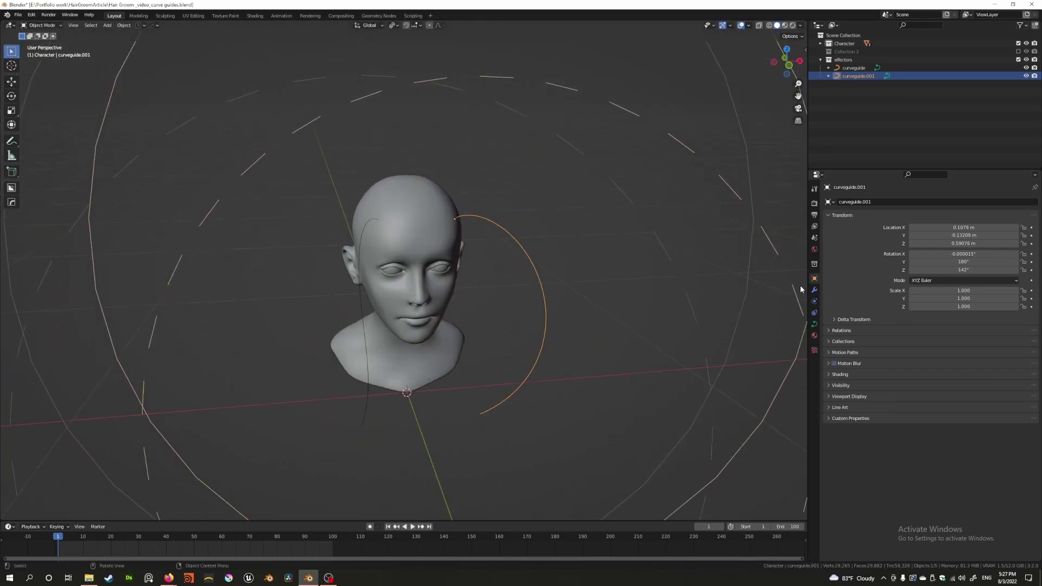
# - Show the bust's hair system in the viewport again and inspect how the hair follows the two curve guides
pyautogui.click(418, 242)
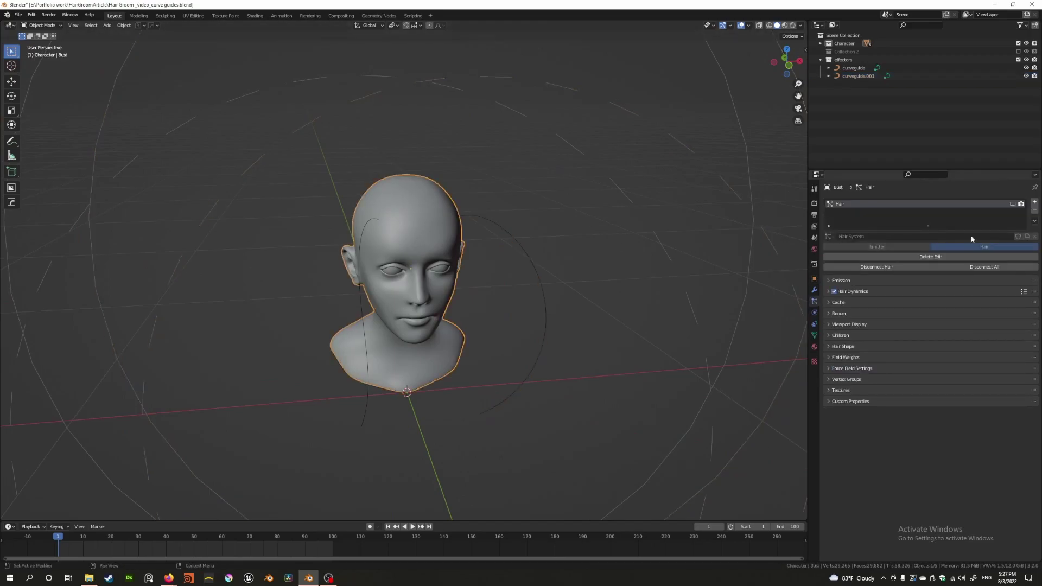
pyautogui.click(1013, 204)
pyautogui.moveTo(549, 245); pyautogui.dragTo(368, 292, button='middle')
pyautogui.click(352, 292)
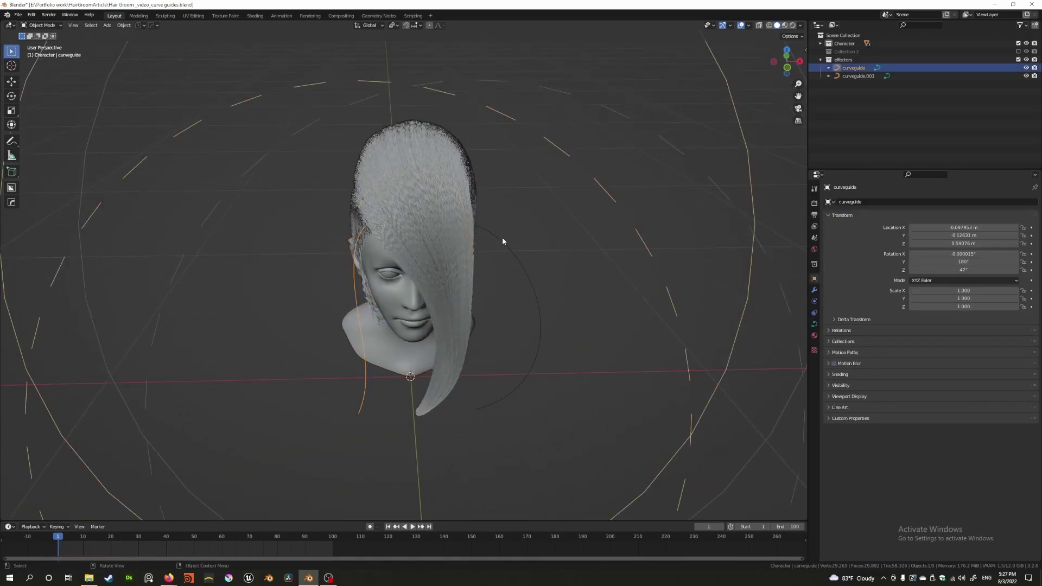
pyautogui.click(523, 267)
pyautogui.moveTo(511, 258); pyautogui.dragTo(388, 302, button='middle')
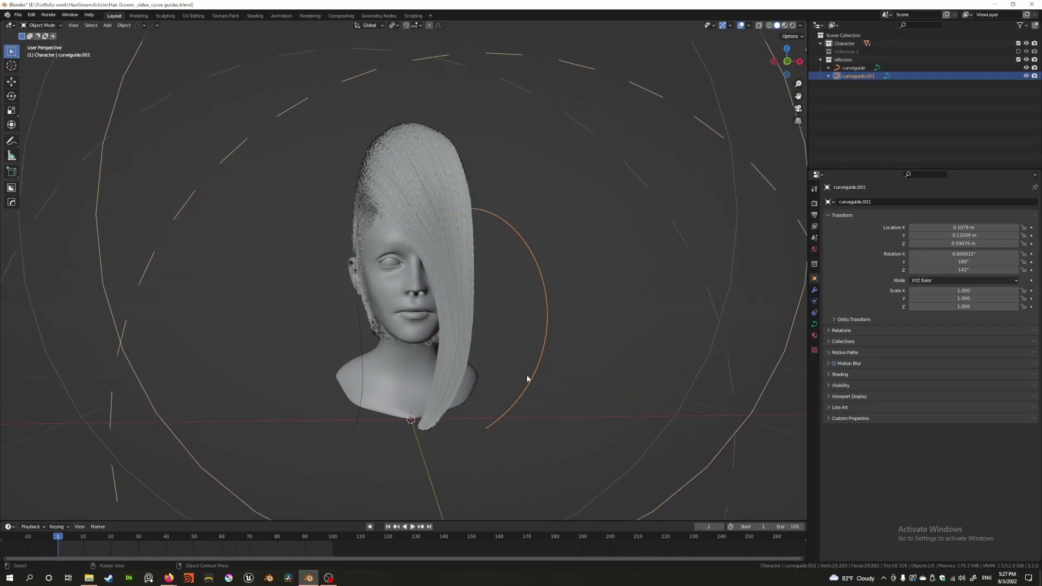
pyautogui.moveTo(490, 375); pyautogui.dragTo(343, 324, button='middle')
pyautogui.press('Tab')
pyautogui.press('Tab')
# - Move the middle control point of the original curve guide outward so that the curve bows away from the face
pyautogui.click(350, 297)
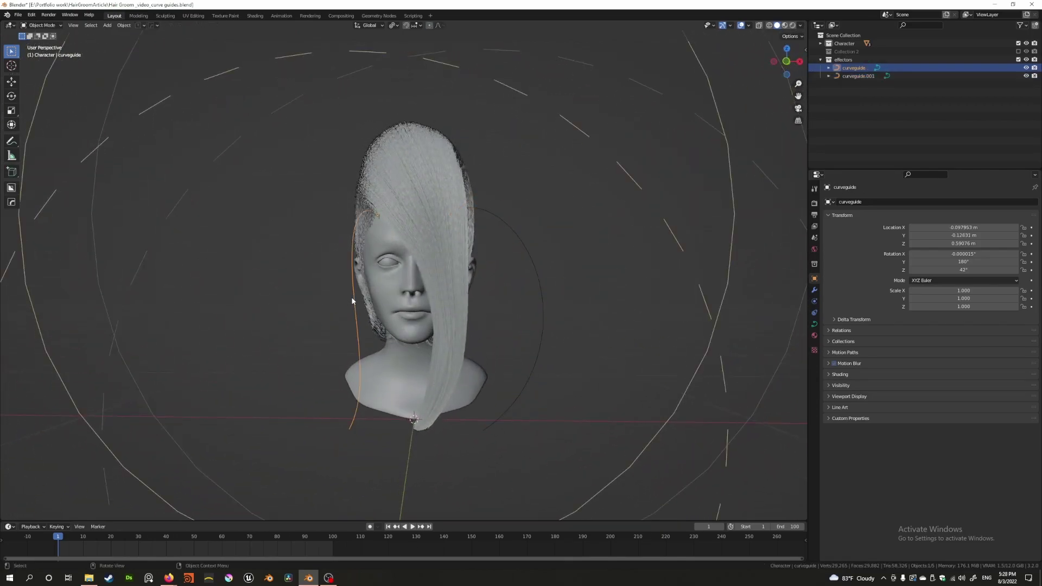
pyautogui.press('Tab')
pyautogui.click(334, 285)
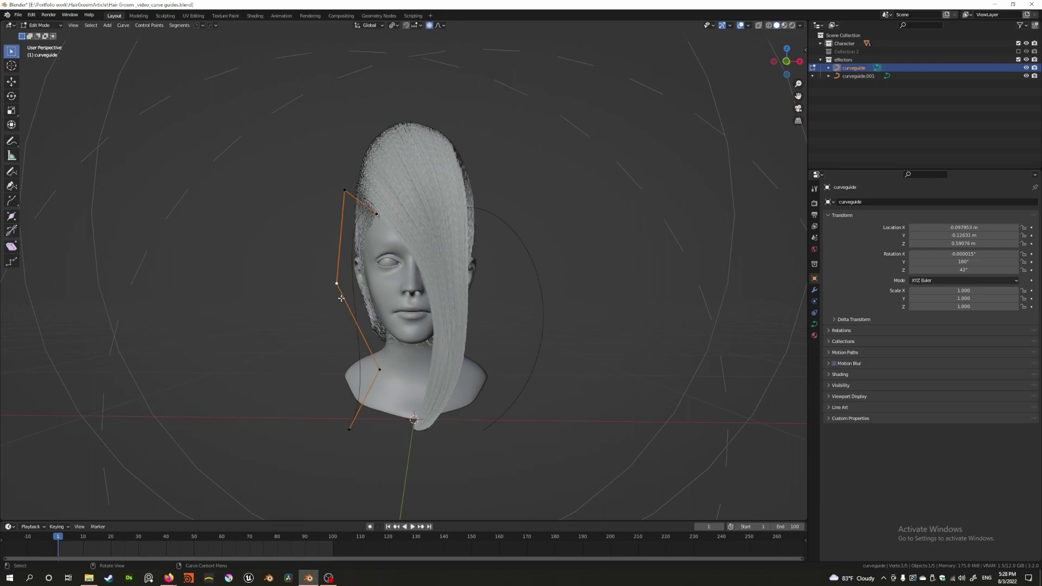
pyautogui.press('g')
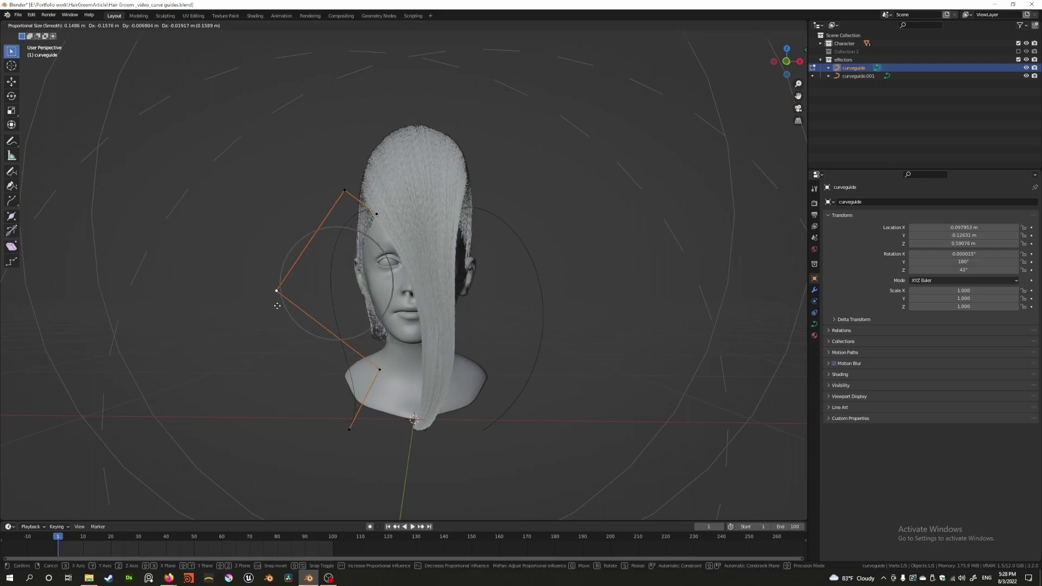
pyautogui.click(327, 303)
pyautogui.press('g')
pyautogui.click(293, 313)
pyautogui.moveTo(293, 313); pyautogui.dragTo(471, 254, button='middle')
pyautogui.press('Tab')
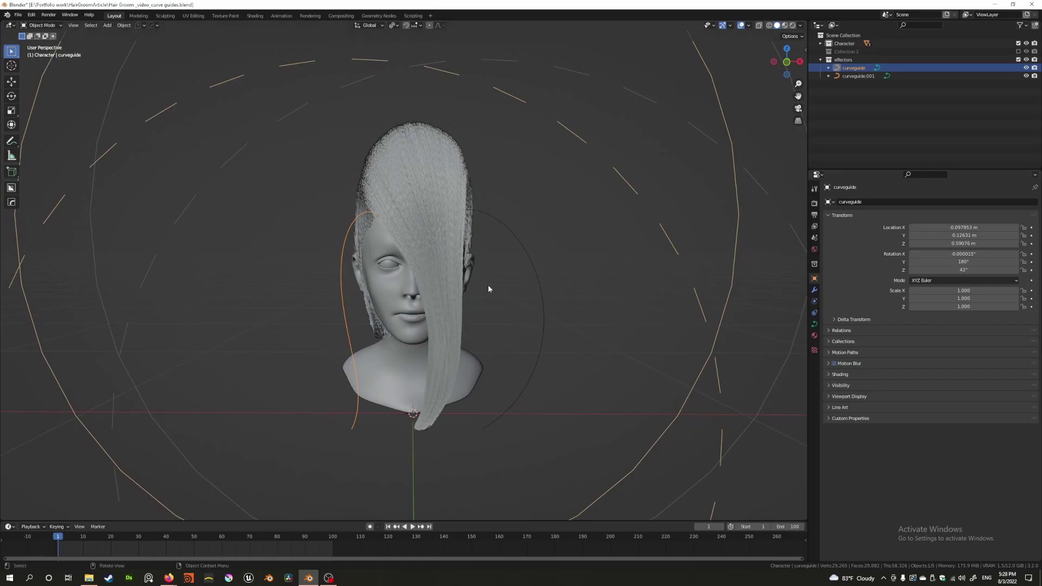
# - Try a Falloff Power of 10 on the original curve guide and inspect the hair from the side
pyautogui.click(815, 302)
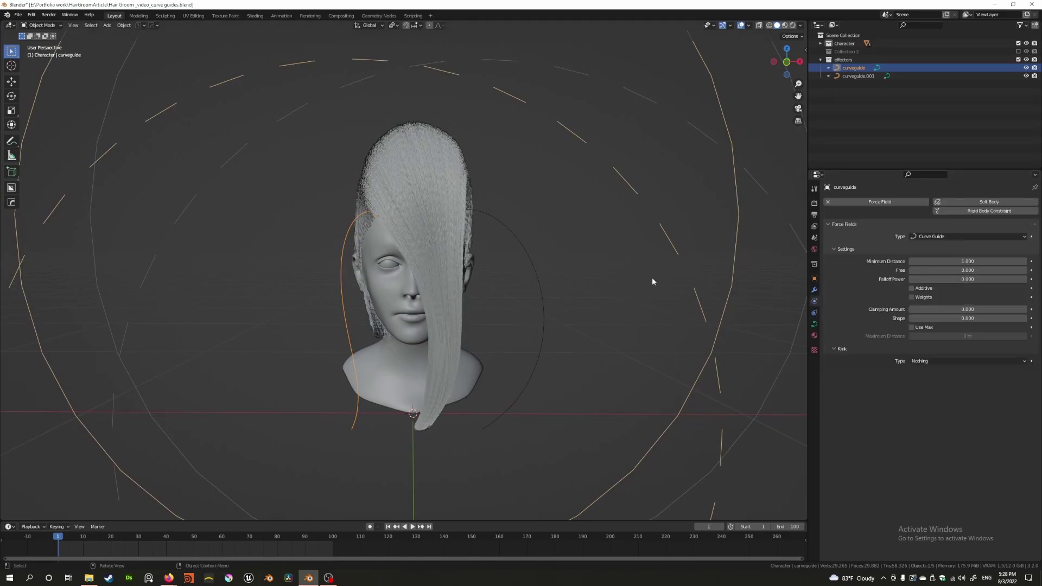
pyautogui.moveTo(663, 279); pyautogui.dragTo(956, 261, button='middle')
pyautogui.click(961, 279)
pyautogui.write('10')
pyautogui.press('Return')
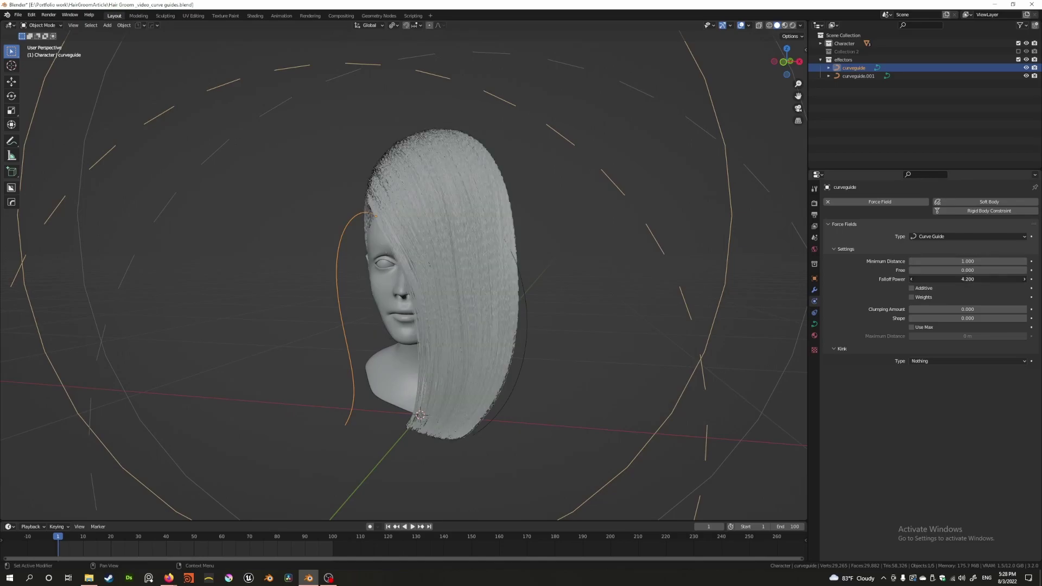
pyautogui.moveTo(304, 239); pyautogui.dragTo(350, 238, button='middle')
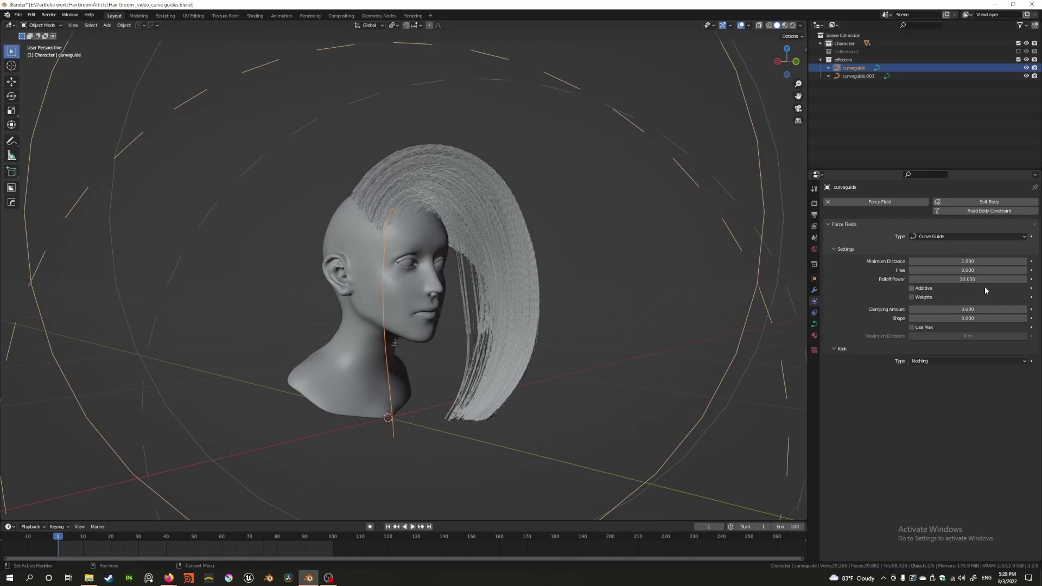
# - Return the original curve guide's Falloff Power to 0 and view the bust from the front
pyautogui.click(968, 279)
pyautogui.write('0')
pyautogui.press('Return')
pyautogui.moveTo(412, 295); pyautogui.dragTo(465, 222, button='middle')
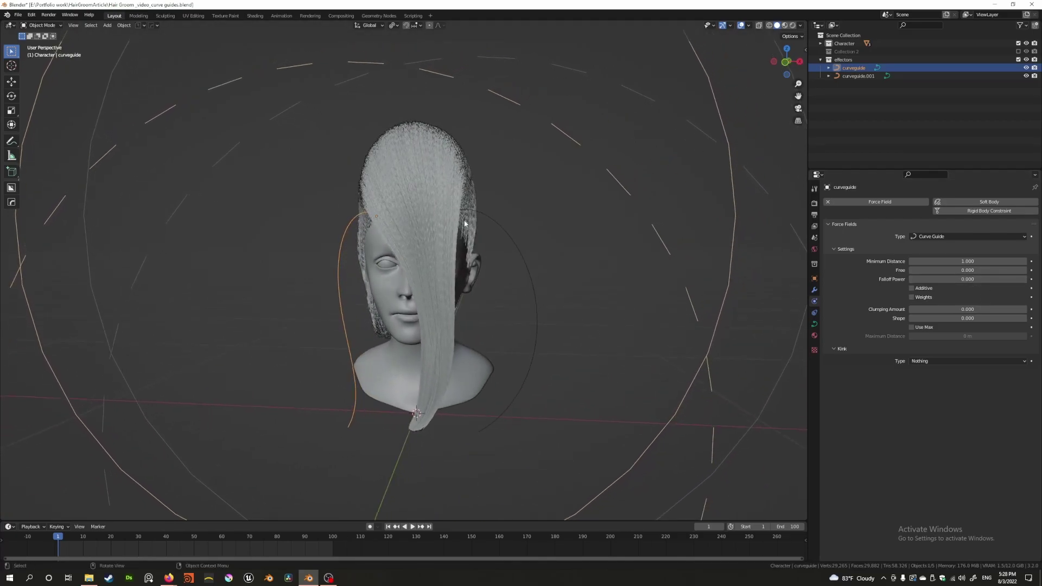
# - Set the Falloff Power to 10 on the duplicate curve guide and on the original one, inspecting the hair around the head
pyautogui.click(509, 237)
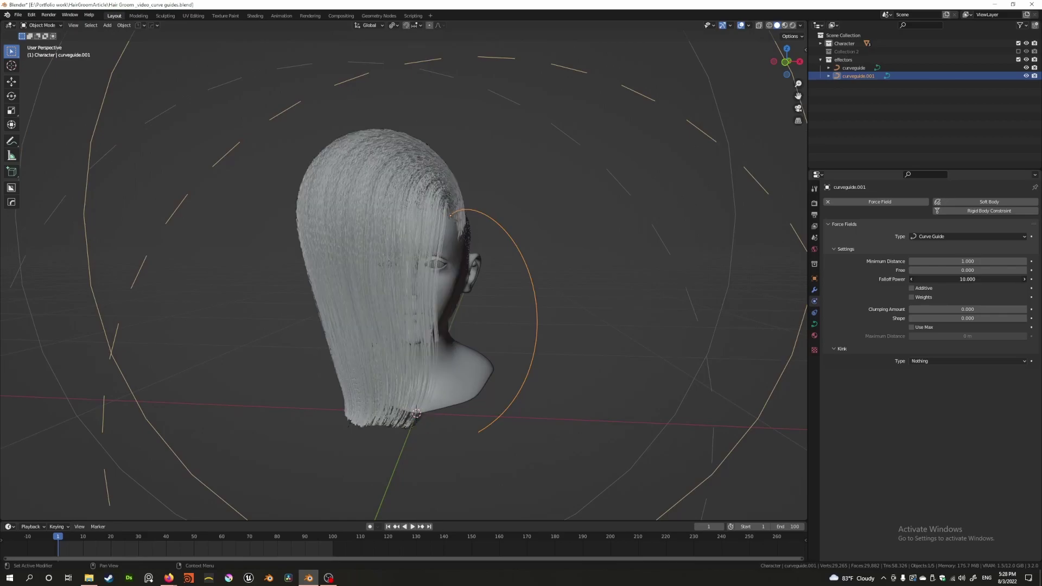
pyautogui.moveTo(365, 292); pyautogui.dragTo(512, 257, button='middle')
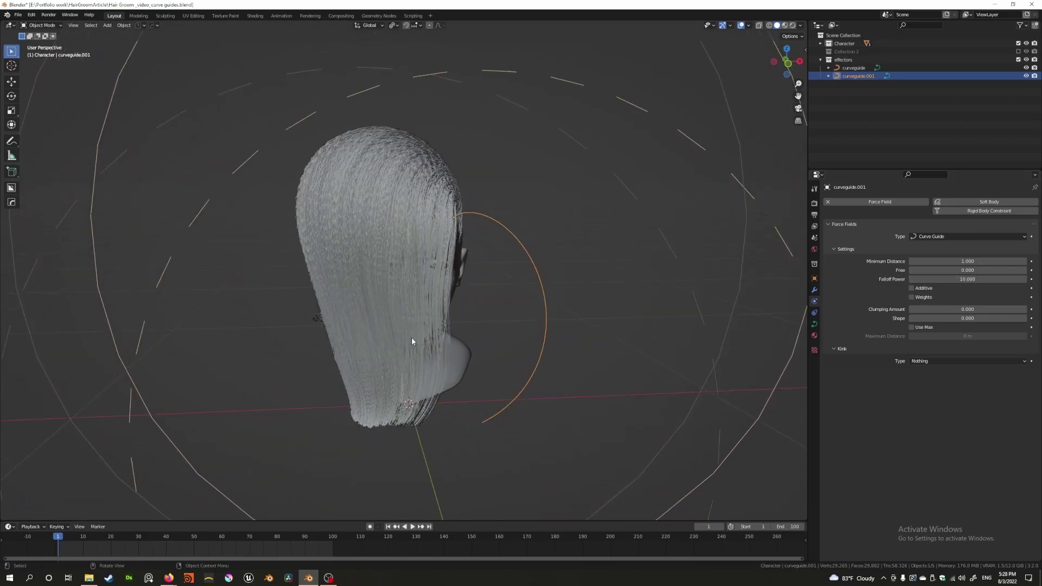
pyautogui.moveTo(417, 281); pyautogui.dragTo(481, 344, button='middle')
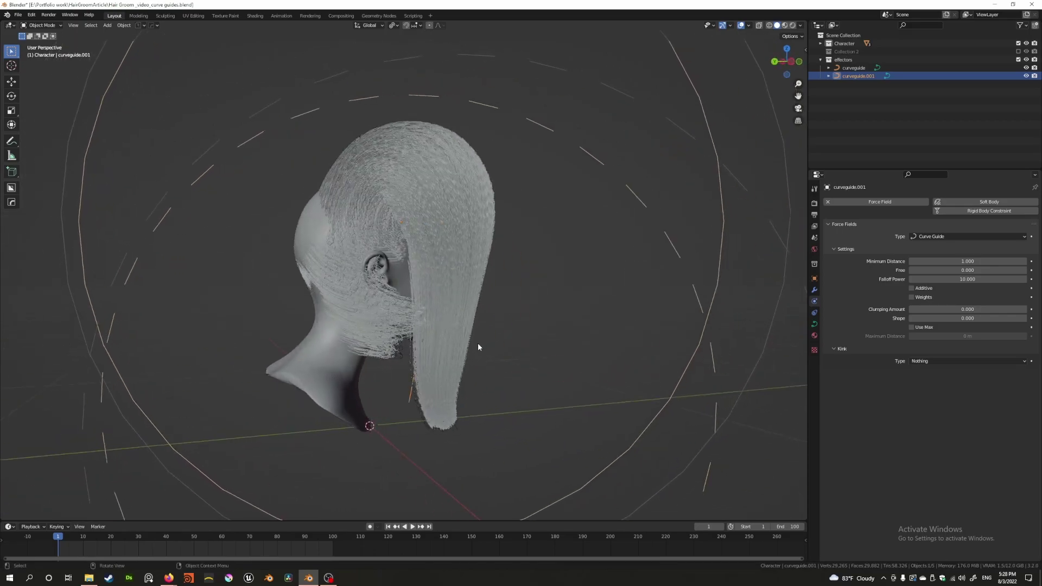
pyautogui.click(456, 433)
pyautogui.click(968, 279)
pyautogui.write('10')
pyautogui.press('Return')
pyautogui.moveTo(678, 249); pyautogui.dragTo(106, 210, button='middle')
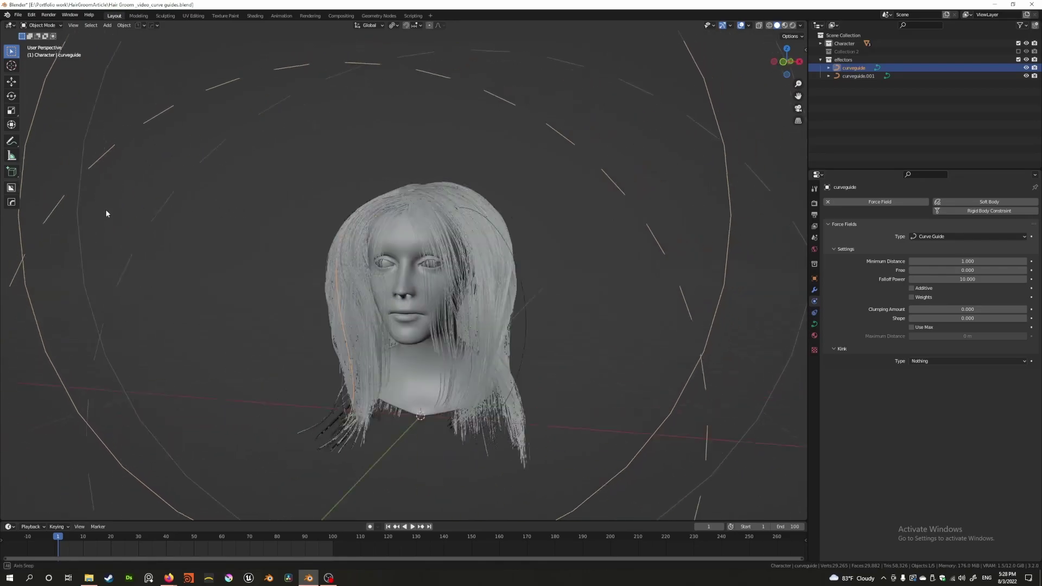
# - Lower the Falloff Power to 4.6 on the original curve guide and to 2 on the duplicate
pyautogui.moveTo(978, 279); pyautogui.dragTo(937, 279)
pyautogui.moveTo(426, 220); pyautogui.dragTo(488, 327, button='middle')
pyautogui.click(437, 349)
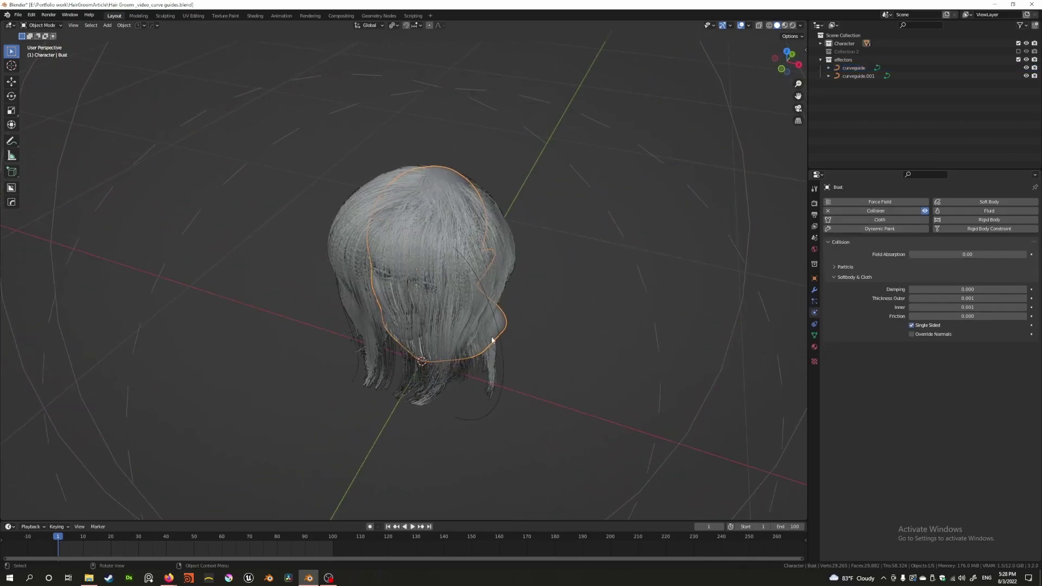
pyautogui.click(504, 376)
pyautogui.moveTo(977, 279); pyautogui.dragTo(923, 279)
pyautogui.moveTo(374, 293); pyautogui.dragTo(457, 268, button='middle')
pyautogui.moveTo(495, 223); pyautogui.dragTo(530, 249, button='middle')
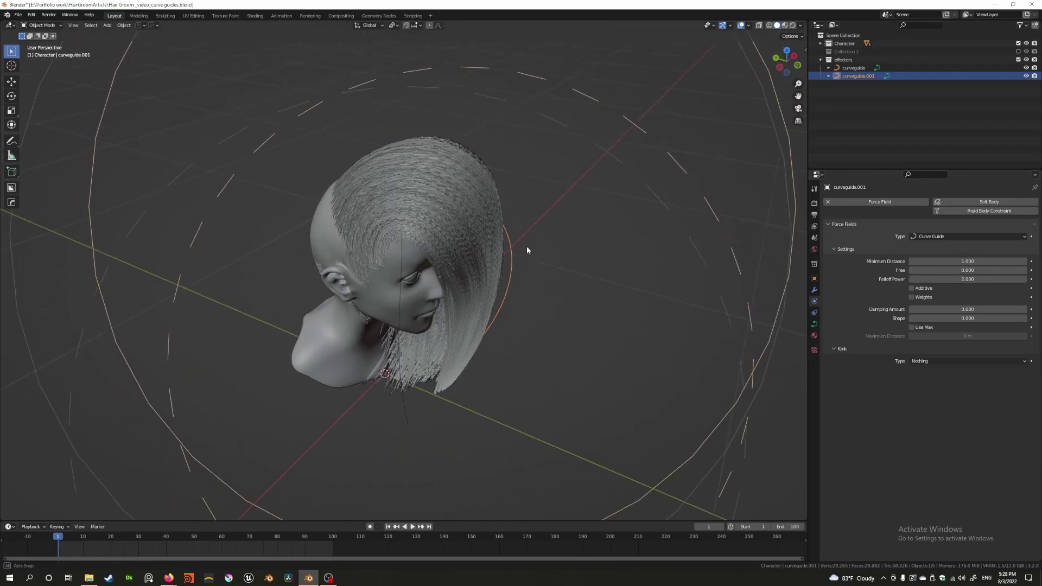
# - Select the original curve guide and examine the hair from the side, the front and above
pyautogui.click(402, 257)
pyautogui.moveTo(401, 256); pyautogui.dragTo(362, 280, button='middle')
pyautogui.moveTo(317, 256); pyautogui.dragTo(390, 255, button='middle')
pyautogui.moveTo(415, 309); pyautogui.dragTo(345, 246, button='middle')
pyautogui.moveTo(514, 253); pyautogui.dragTo(474, 300, button='middle')
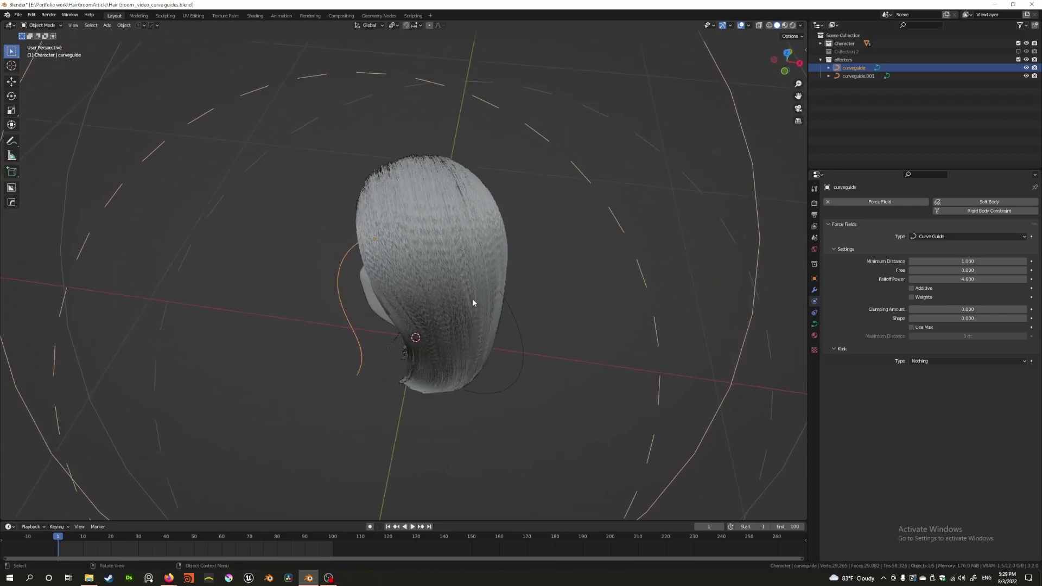
# - Delete the duplicate curve guide
pyautogui.click(518, 326)
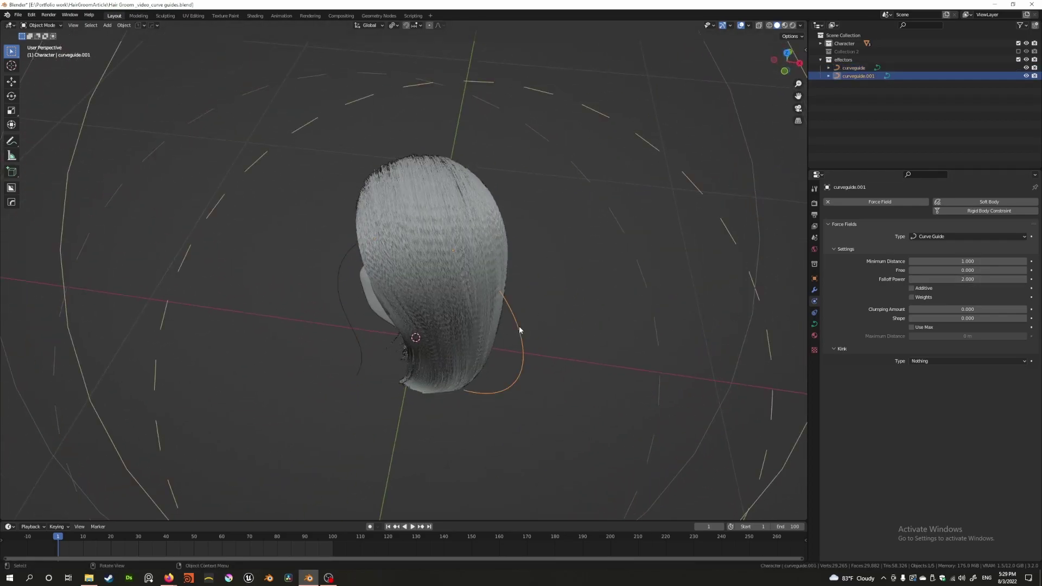
pyautogui.press('x')
pyautogui.click(519, 325)
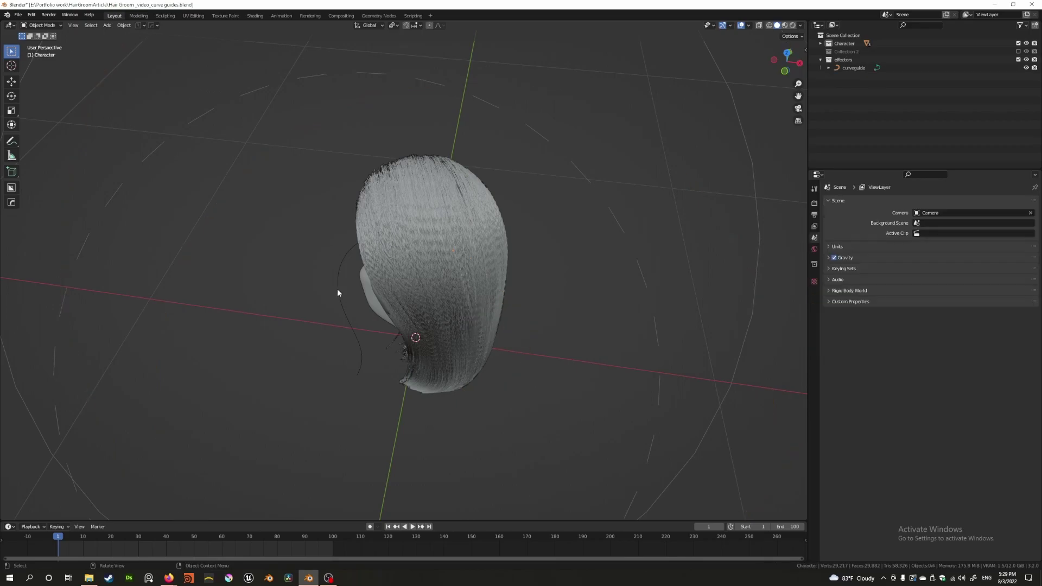
# - Try a Falloff Power of 0 on the remaining curve guide, and undo back to before the duplicate guide's deletion
pyautogui.click(336, 282)
pyautogui.moveTo(388, 516); pyautogui.dragTo(275, 383, button='middle')
pyautogui.click(1001, 280)
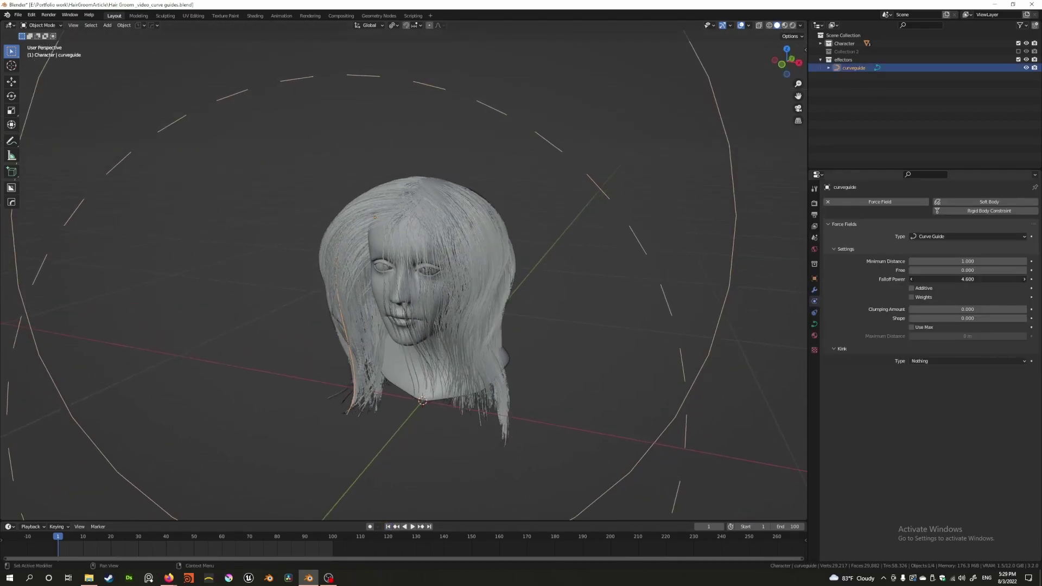
pyautogui.write('0')
pyautogui.press('Return')
pyautogui.moveTo(359, 225); pyautogui.dragTo(322, 228, button='middle')
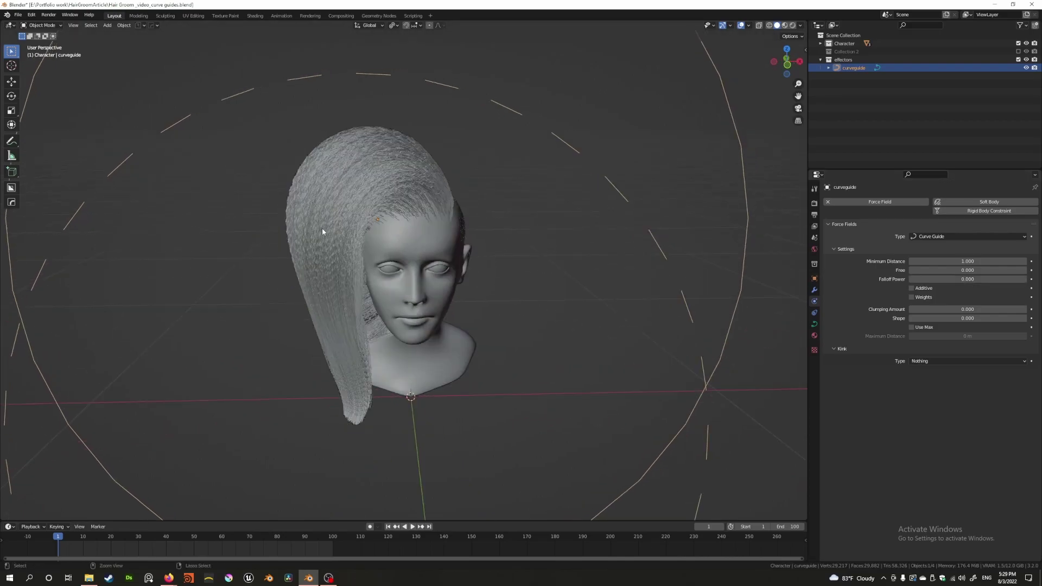
pyautogui.hotkey('ctrl', 'z')
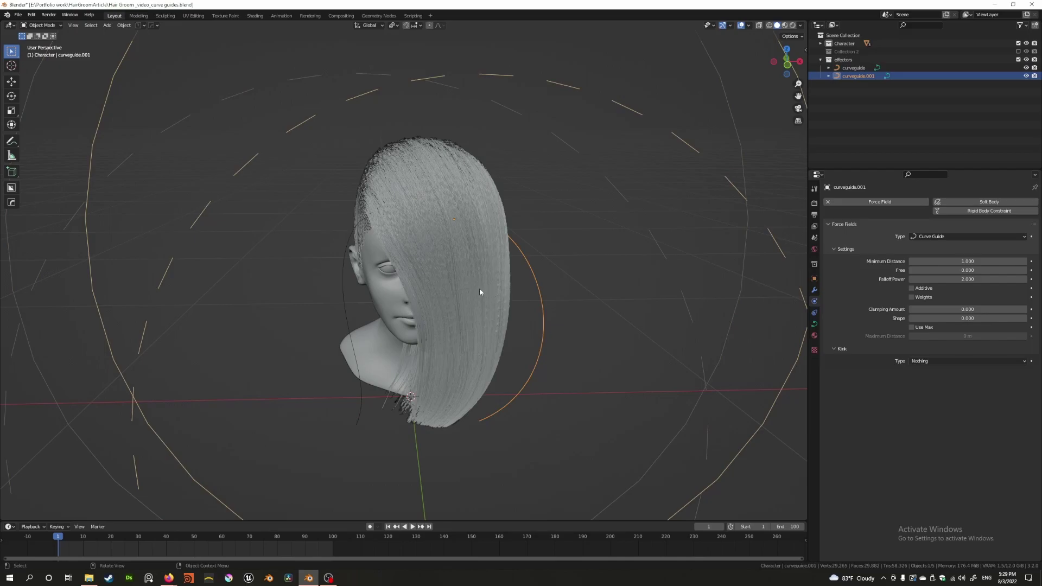
# - Toggle the Additive option of the original curve guide on and off to compare the hair
pyautogui.click(345, 259)
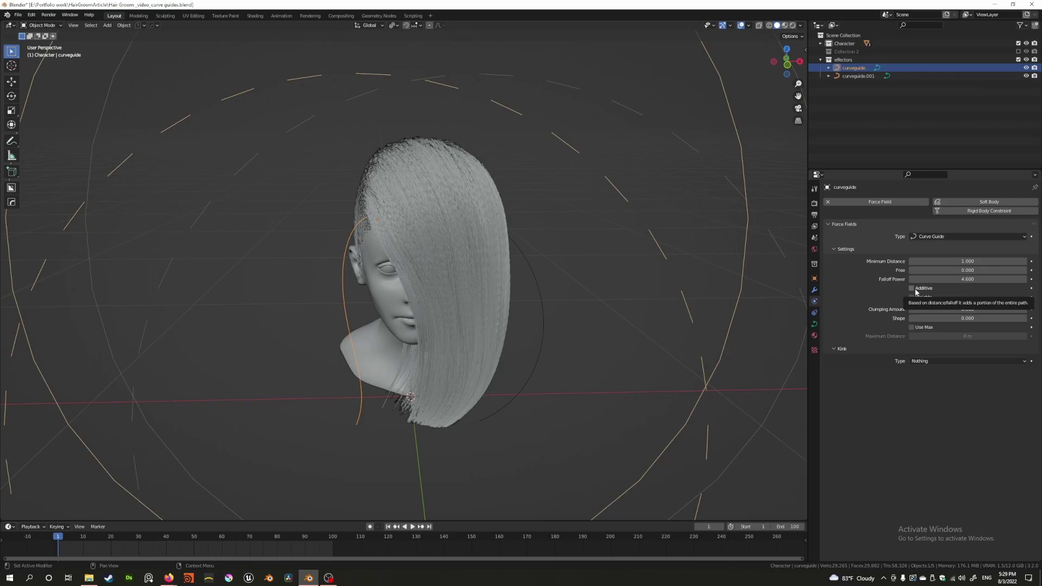
pyautogui.click(912, 288)
pyautogui.click(912, 288)
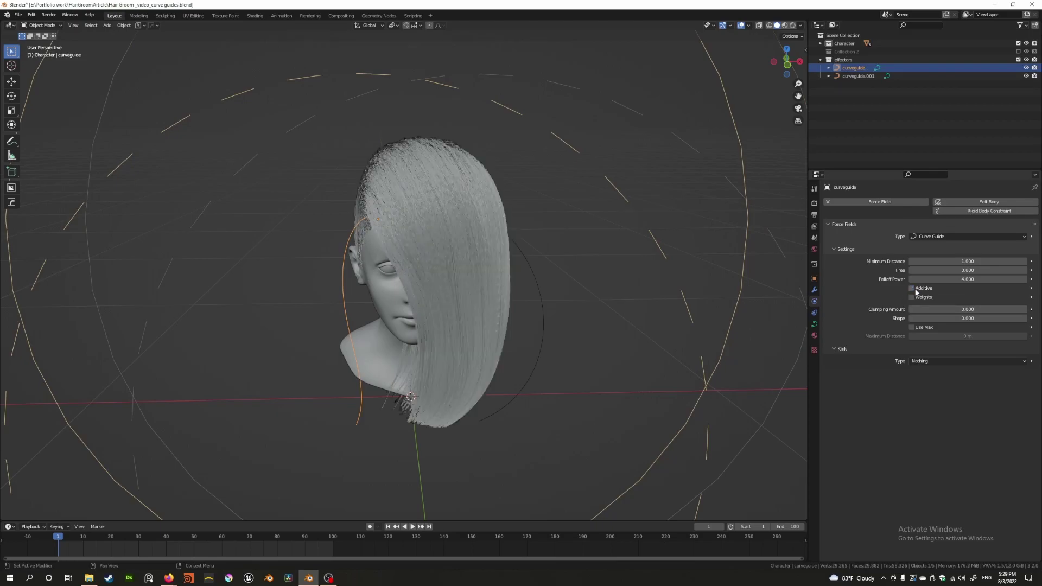
pyautogui.moveTo(498, 279); pyautogui.dragTo(696, 298, button='middle')
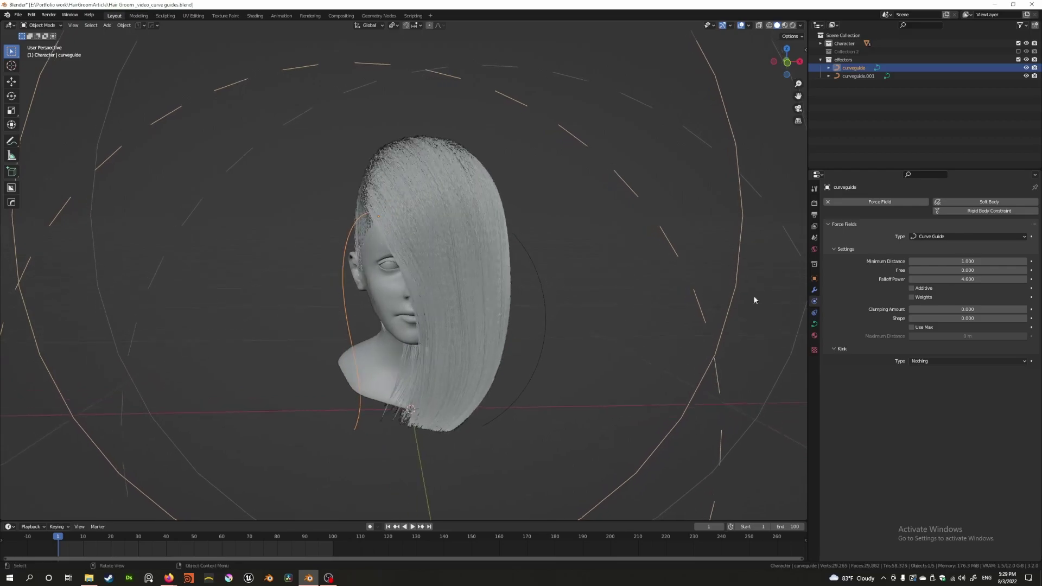
pyautogui.click(912, 288)
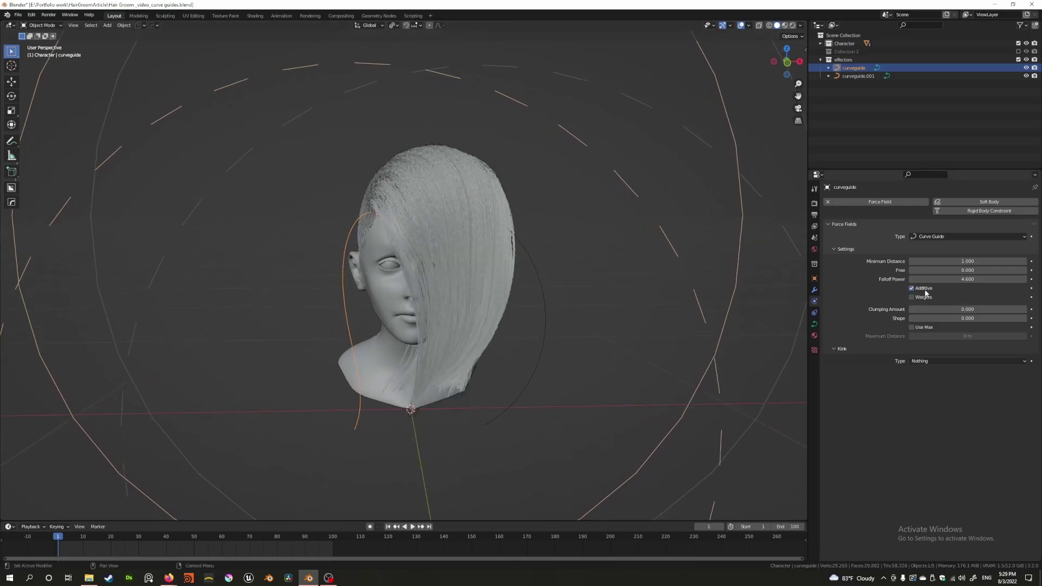
pyautogui.moveTo(445, 265); pyautogui.dragTo(386, 258, button='middle')
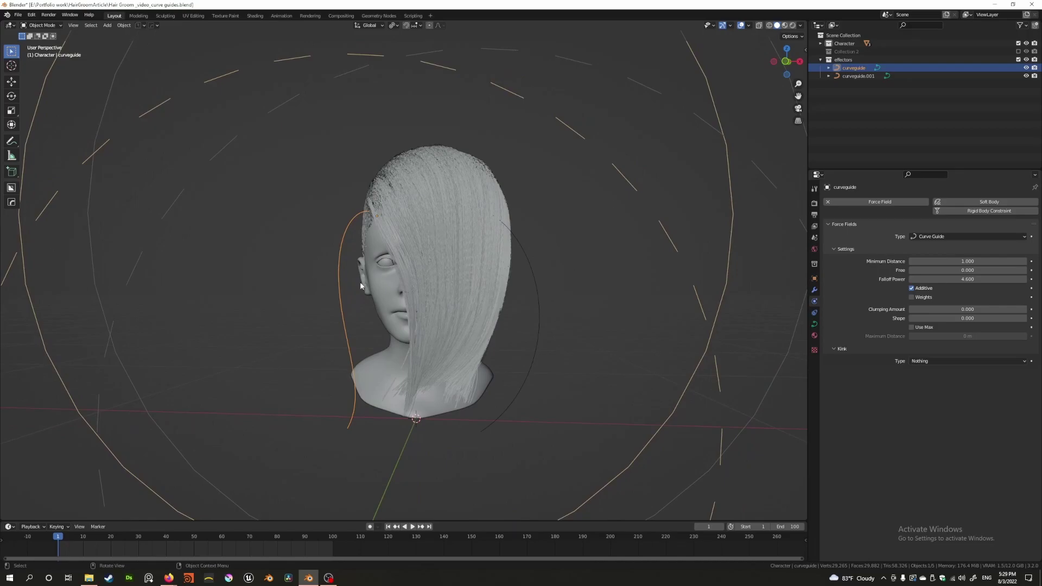
pyautogui.click(912, 288)
pyautogui.click(912, 288)
pyautogui.click(911, 289)
# - Try a Falloff Power of 0 on the original curve guide with Additive off, and raise it to 10
pyautogui.moveTo(968, 279); pyautogui.dragTo(923, 279)
pyautogui.click(968, 279)
pyautogui.click(921, 289)
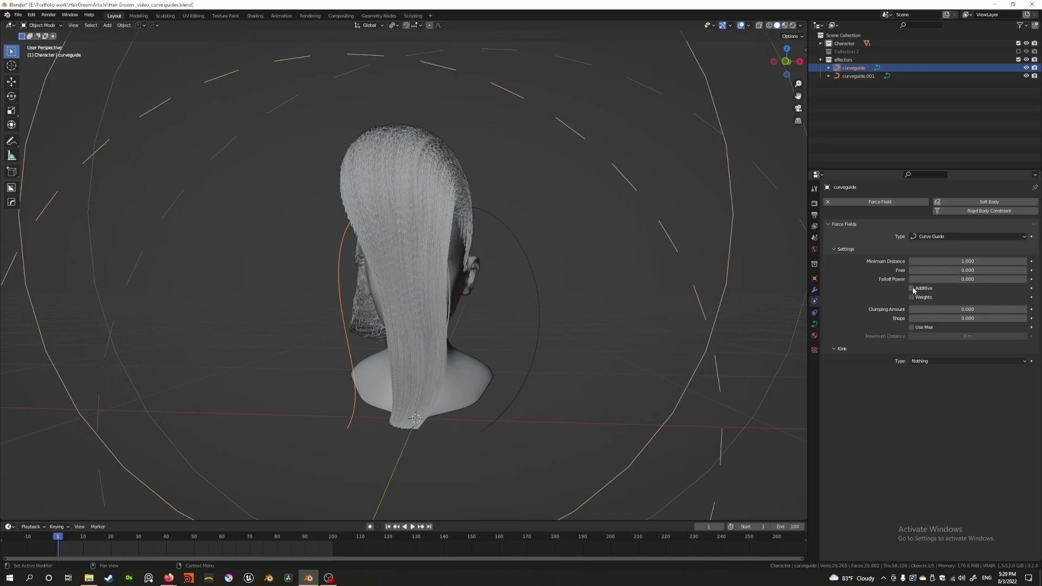
pyautogui.moveTo(921, 279); pyautogui.dragTo(988, 279)
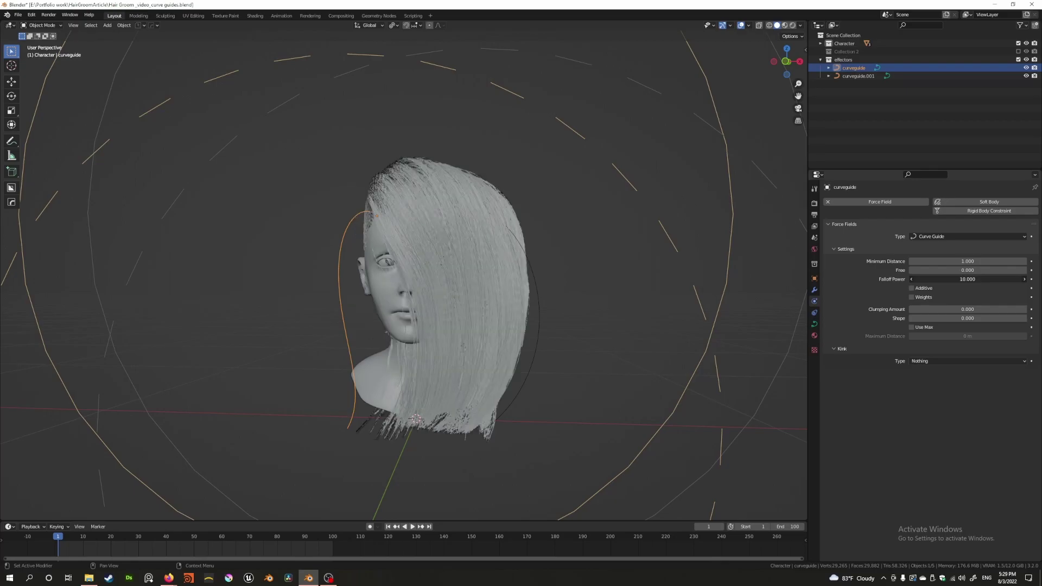
# - Turn on Additive for the original and duplicate curve guides, and set the duplicate's Falloff Power to 0 and 0.1 in turn
pyautogui.click(913, 288)
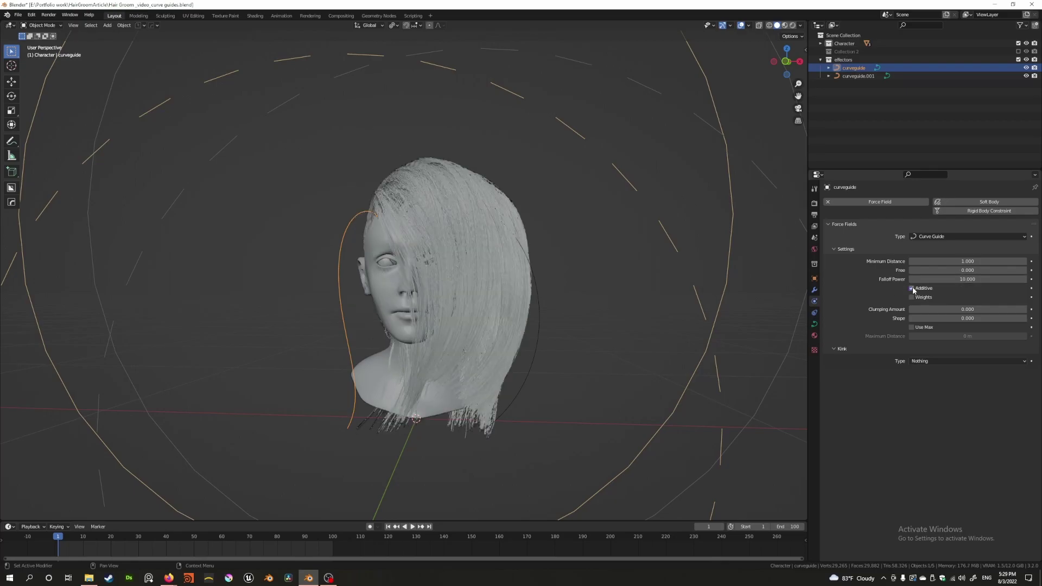
pyautogui.click(540, 321)
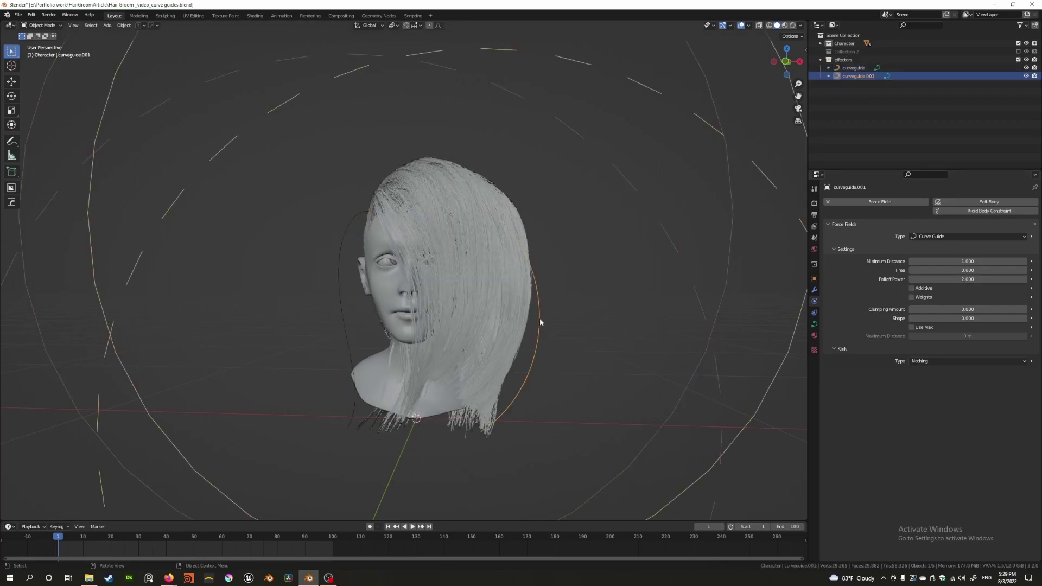
pyautogui.moveTo(939, 279); pyautogui.dragTo(977, 279)
pyautogui.click(914, 291)
pyautogui.moveTo(949, 279); pyautogui.dragTo(918, 279)
pyautogui.click(976, 279)
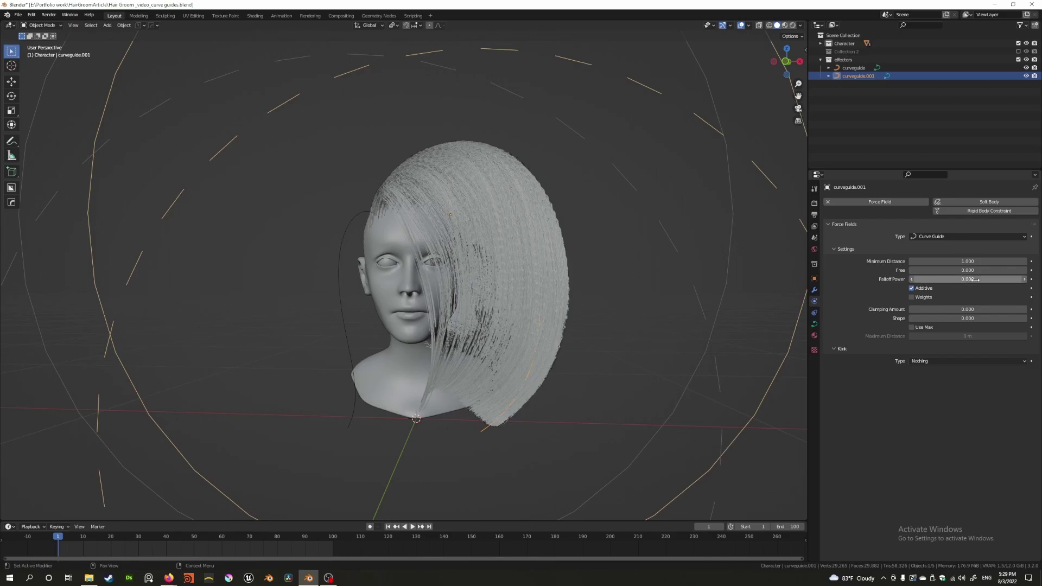
pyautogui.write('0.1')
pyautogui.press('Return')
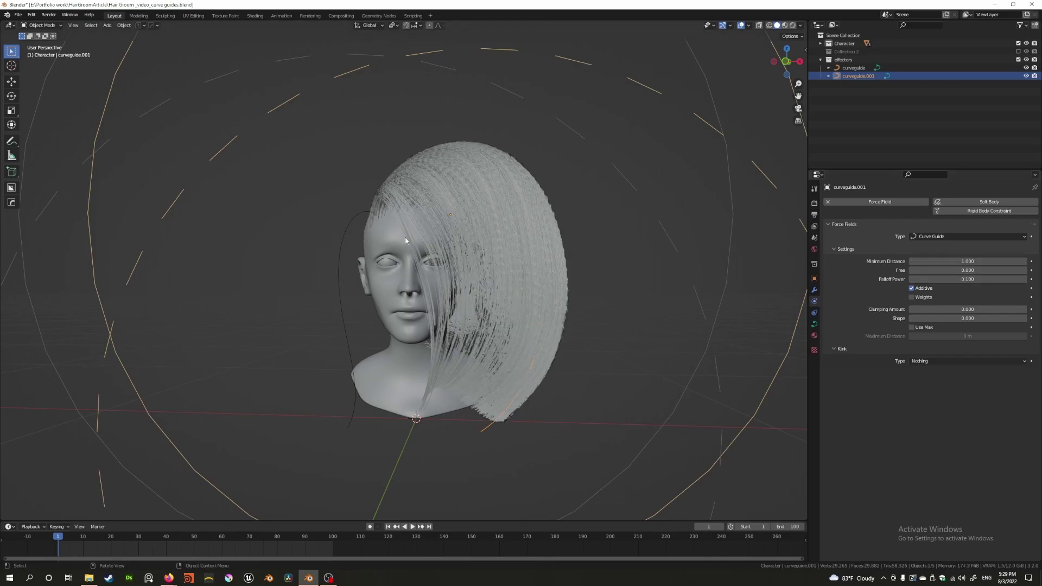
# - Set the Falloff Power of both the duplicate and the original curve guide to 1
pyautogui.click(966, 279)
pyautogui.write('1')
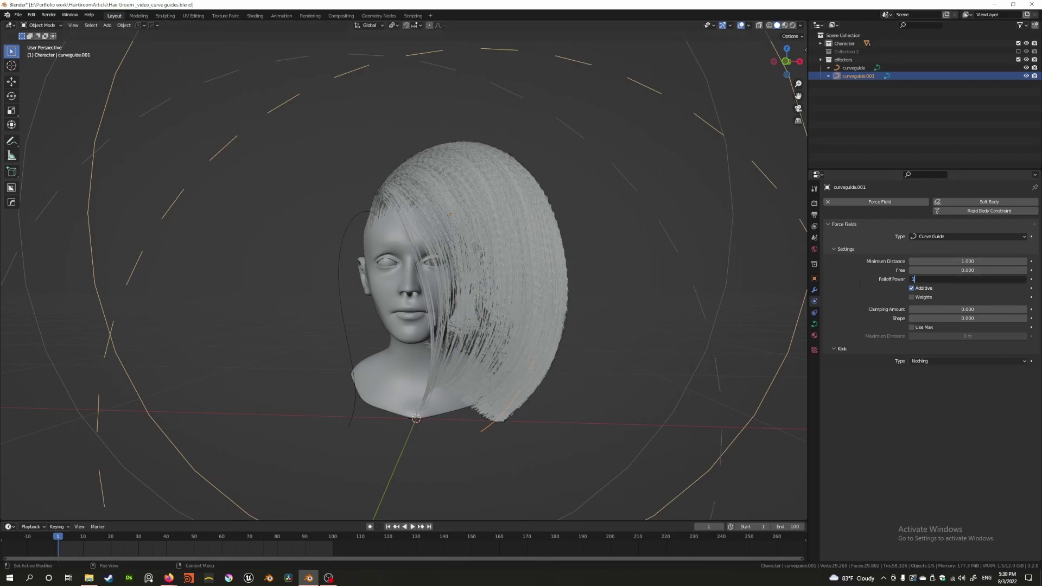
pyautogui.press('Return')
pyautogui.click(343, 258)
pyautogui.click(966, 279)
pyautogui.write('1')
pyautogui.press('Return')
# - Toggle Additive on the original curve guide to compare the hair, leave it off, and set its Falloff Power to 0
pyautogui.click(912, 288)
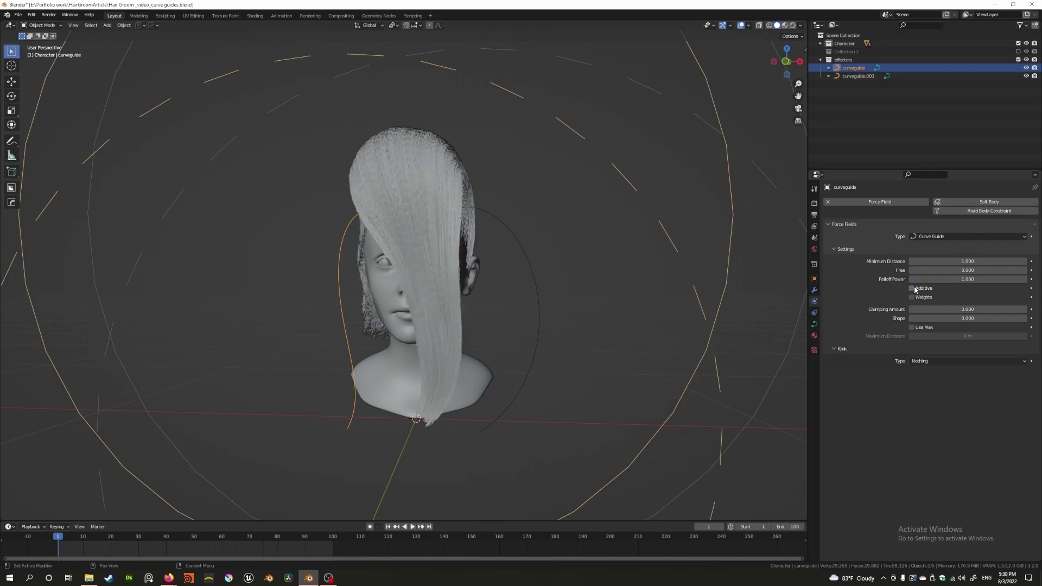
pyautogui.click(912, 289)
pyautogui.click(912, 288)
pyautogui.moveTo(332, 279); pyautogui.dragTo(452, 313, button='middle')
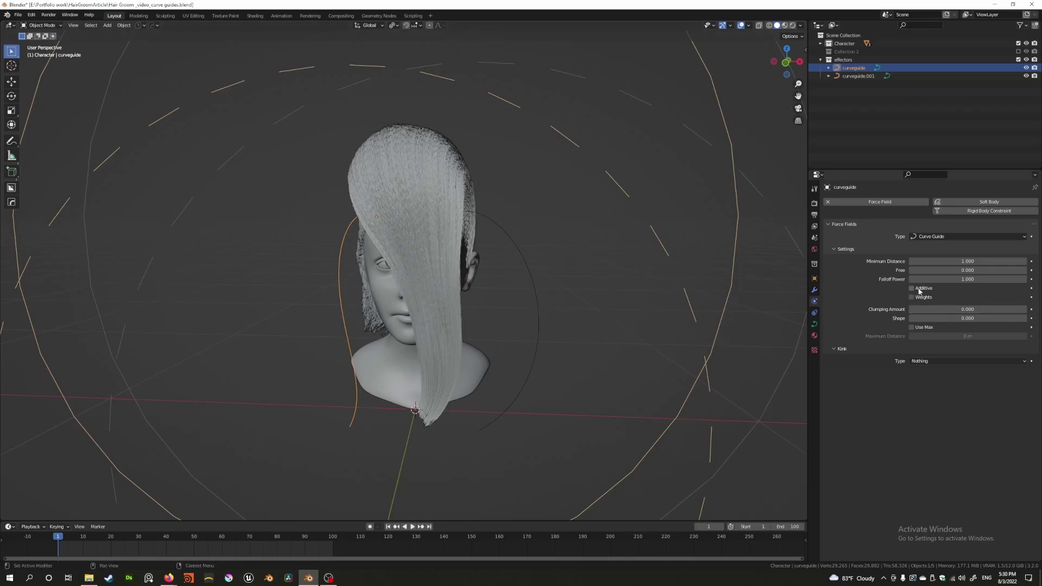
pyautogui.moveTo(963, 281); pyautogui.dragTo(917, 281)
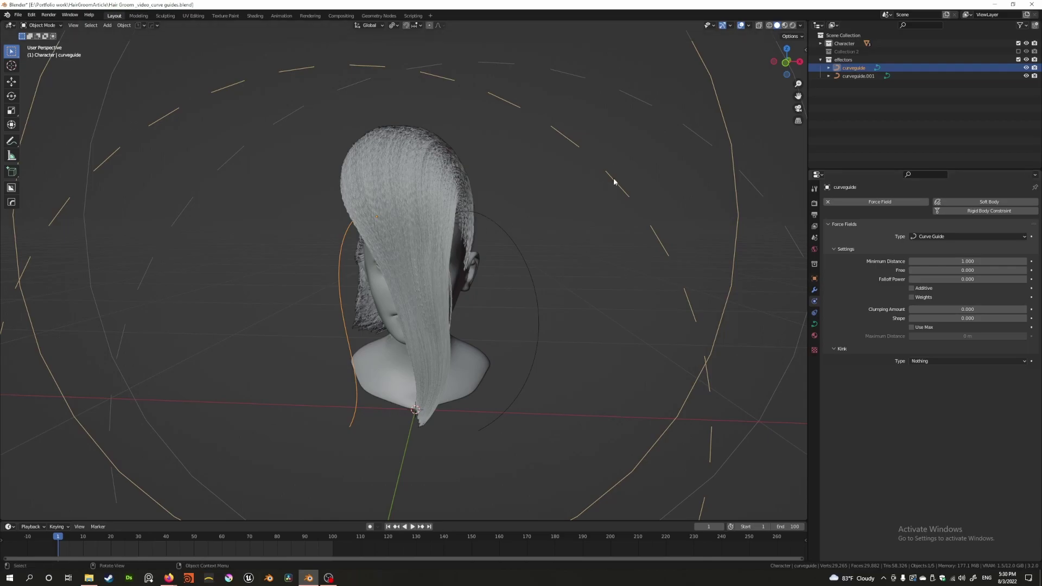
pyautogui.moveTo(528, 250); pyautogui.dragTo(542, 235, button='middle')
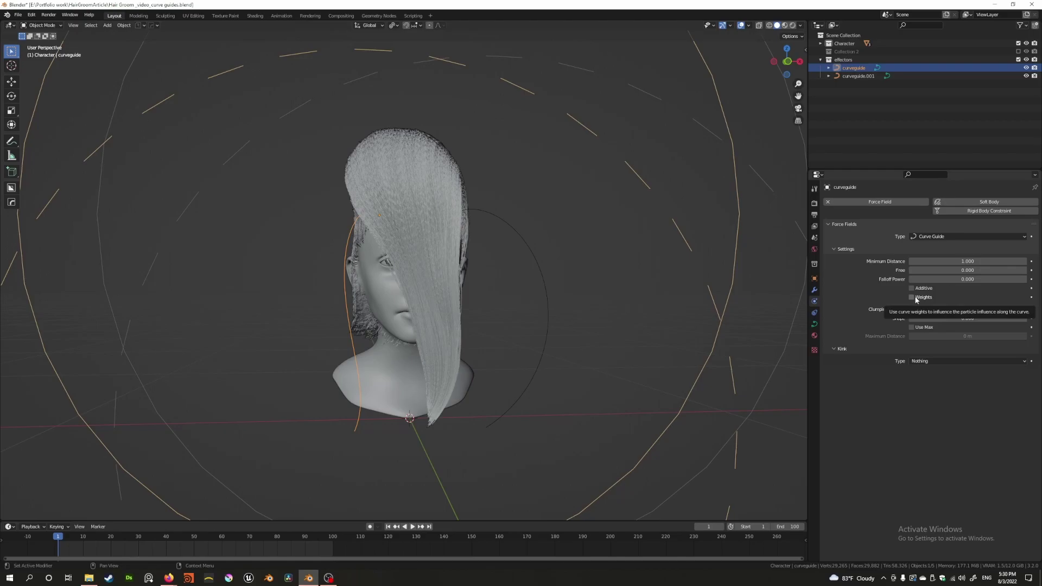
# - Enable the Weights option in the original curve guide's force field settings
pyautogui.click(914, 297)
pyautogui.moveTo(500, 239); pyautogui.dragTo(441, 250, button='middle')
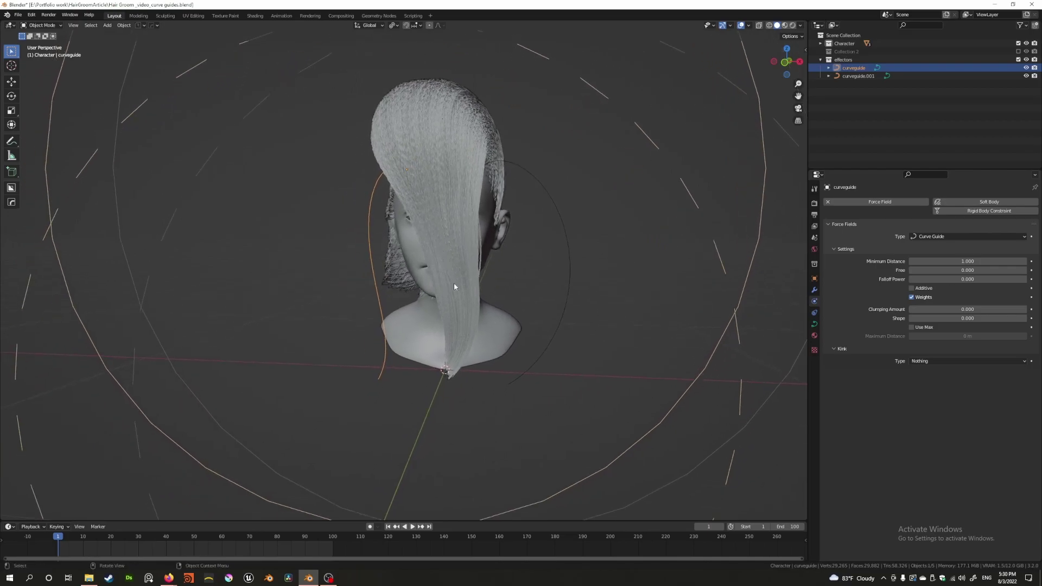
pyautogui.moveTo(455, 286); pyautogui.dragTo(465, 275, button='middle')
pyautogui.press('Tab')
pyautogui.press('Tab')
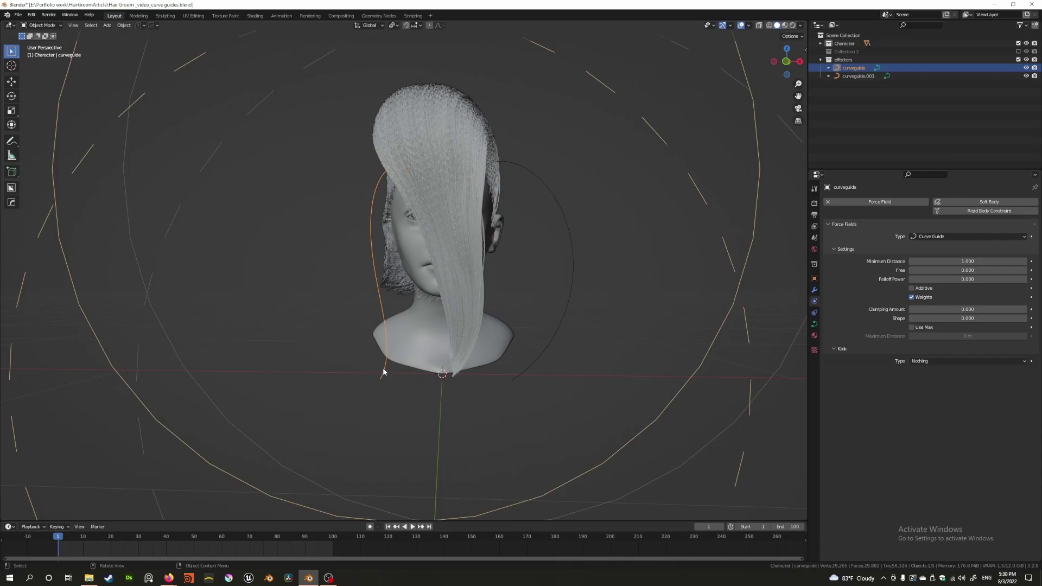
# - In Edit Mode, save the file and set the weight of the original curve guide's tip control point to 0.01
pyautogui.press('Tab')
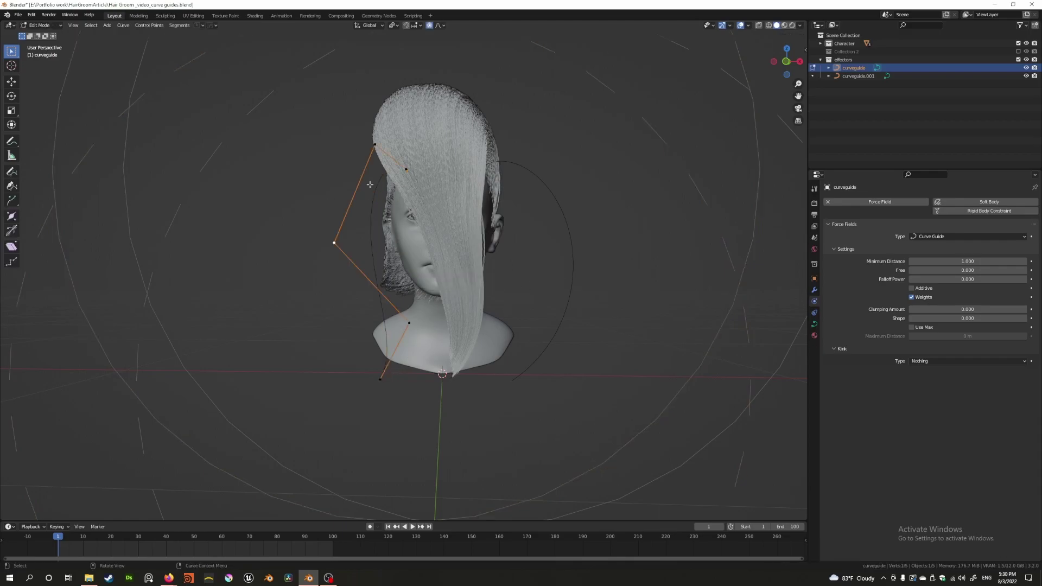
pyautogui.click(378, 377)
pyautogui.press('n')
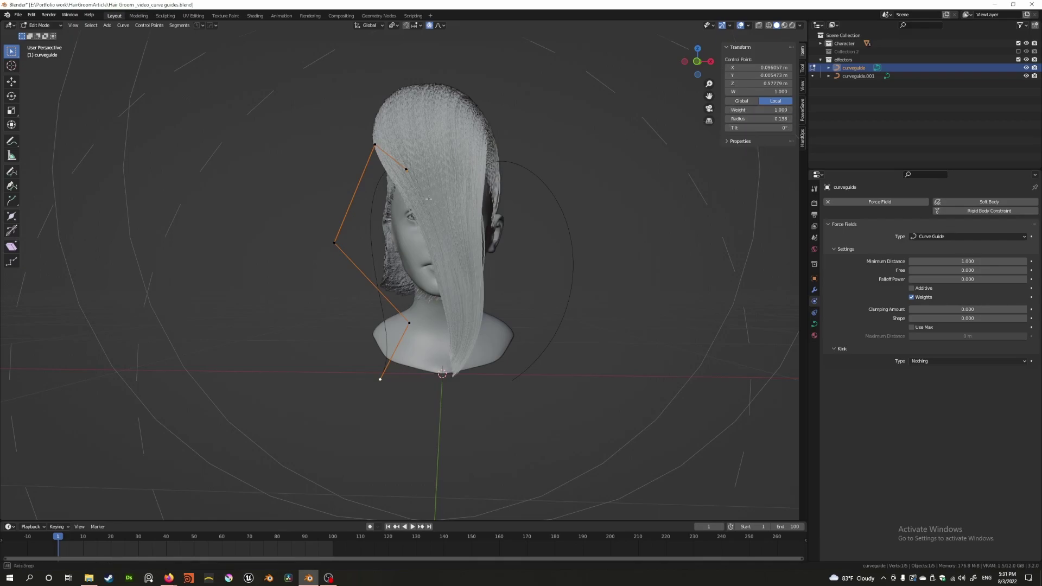
pyautogui.moveTo(438, 186); pyautogui.dragTo(406, 204, button='middle')
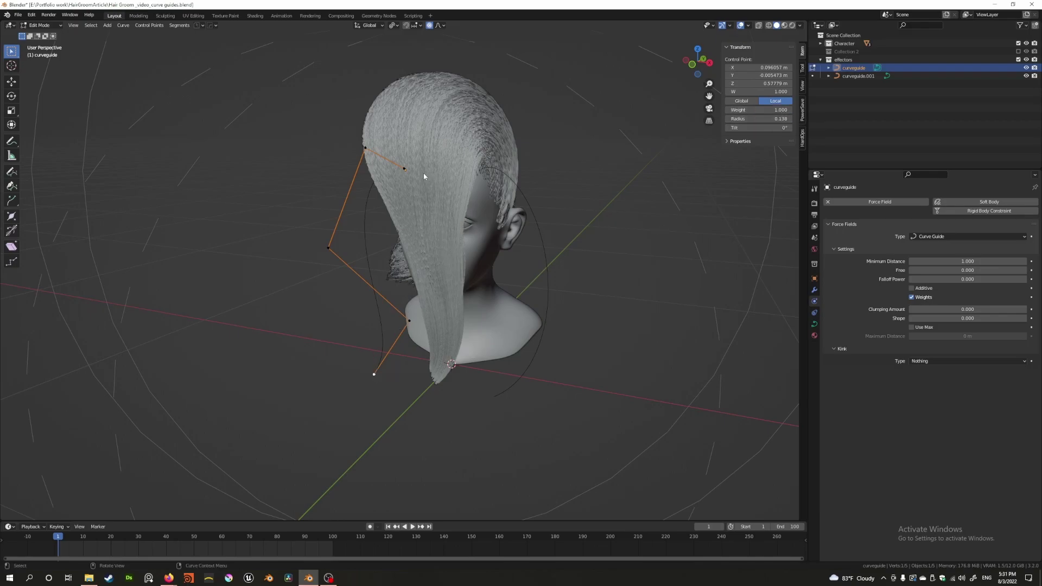
pyautogui.hotkey('ctrl', 's')
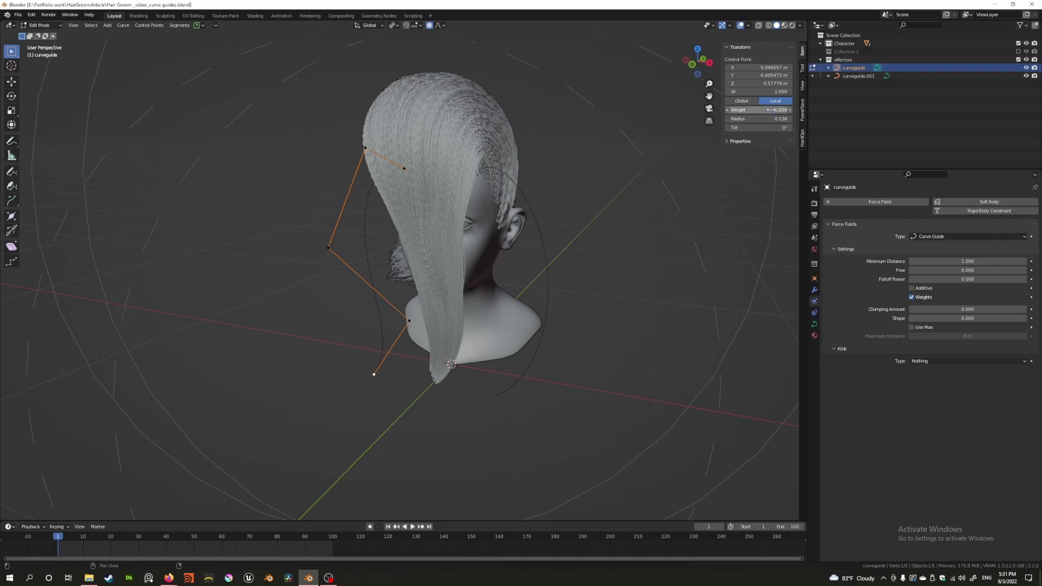
pyautogui.moveTo(759, 110); pyautogui.dragTo(503, 110)
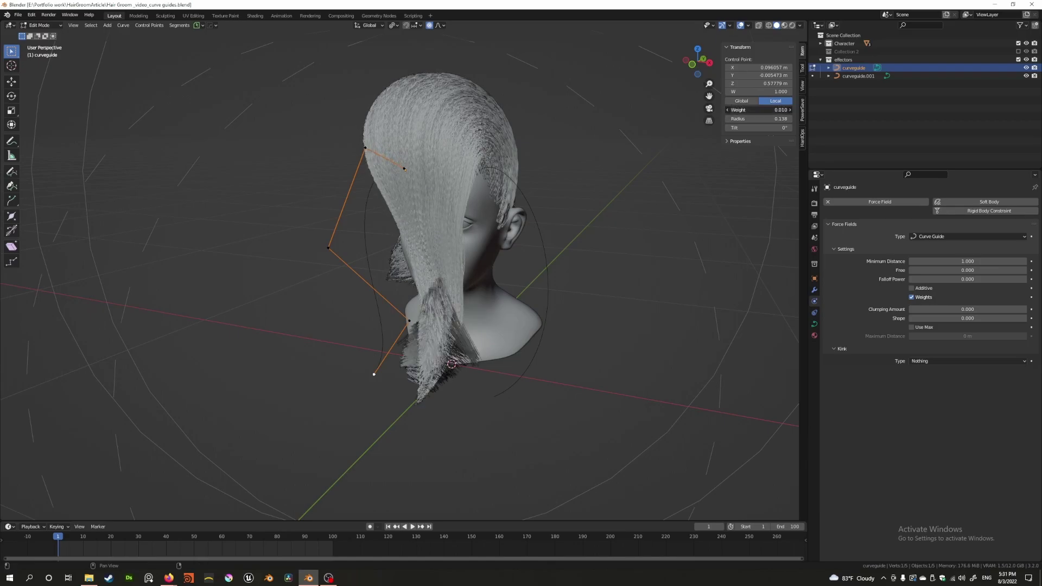
# - Set the weights of the original guide's fourth and middle control points to 0.01
pyautogui.moveTo(325, 263)
pyautogui.mouseDown(button='middle')
pyautogui.moveTo(396, 262)
pyautogui.moveTo(310, 268)
pyautogui.moveTo(337, 266)
pyautogui.mouseUp(button='middle')
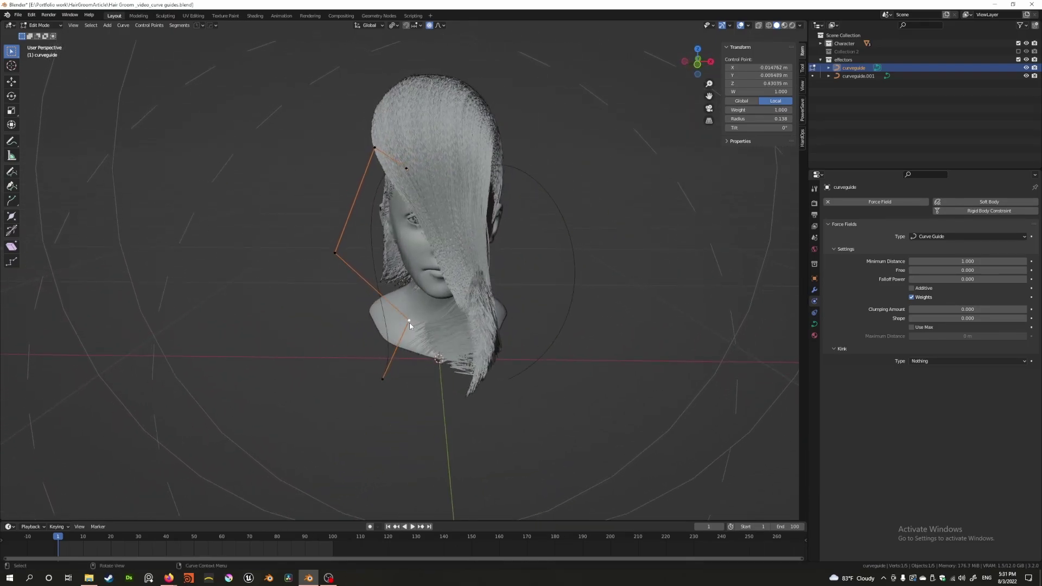
pyautogui.moveTo(777, 108); pyautogui.dragTo(707, 120)
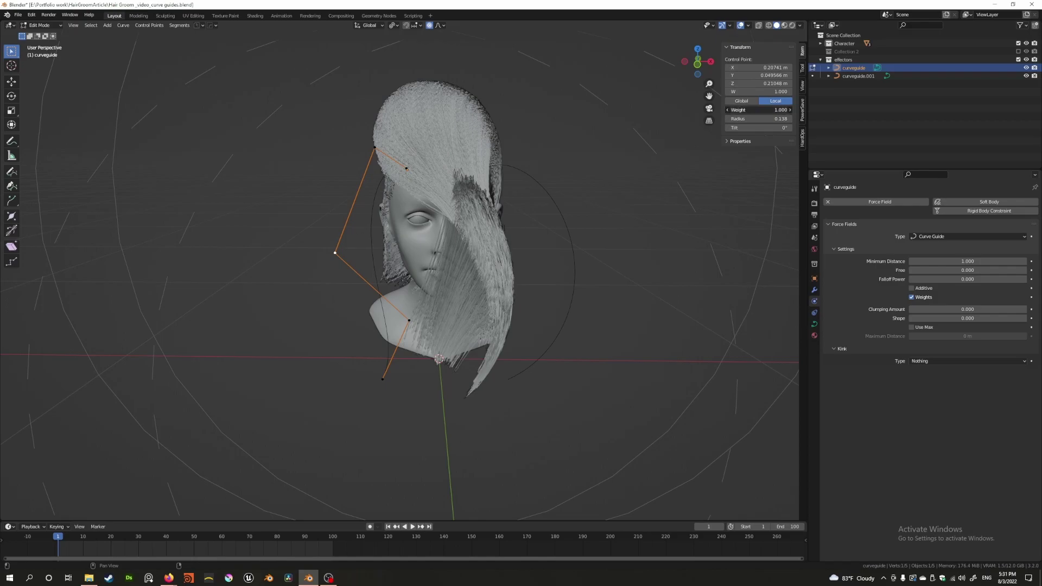
pyautogui.moveTo(226, 177); pyautogui.dragTo(403, 160, button='middle')
pyautogui.moveTo(476, 246)
pyautogui.mouseDown(button='middle')
pyautogui.moveTo(431, 236)
pyautogui.moveTo(397, 119)
pyautogui.mouseUp(button='middle')
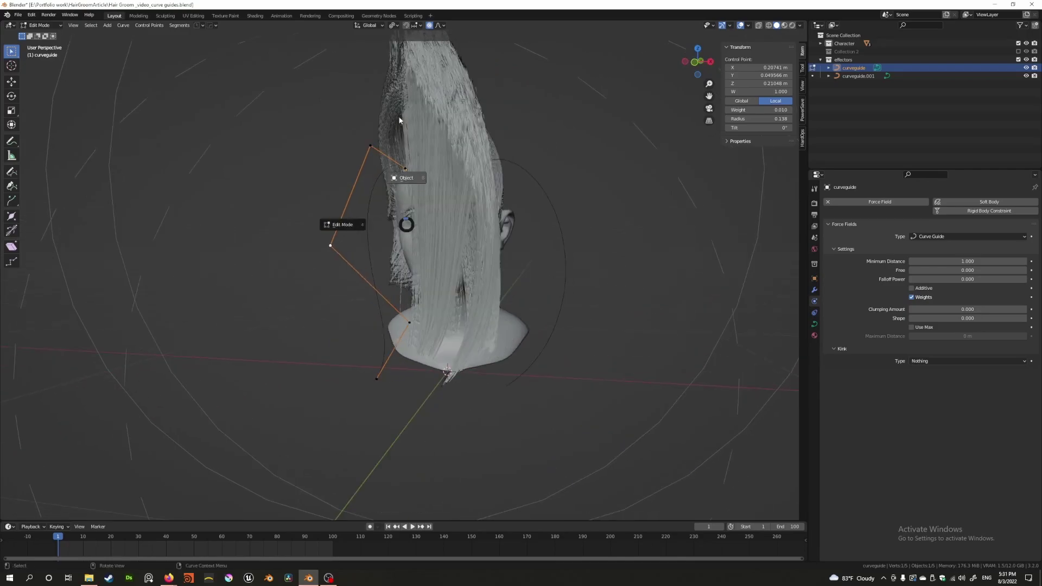
# - In Object Mode, switch the original guide's Weights option off and back on to compare the hair
pyautogui.press('Tab')
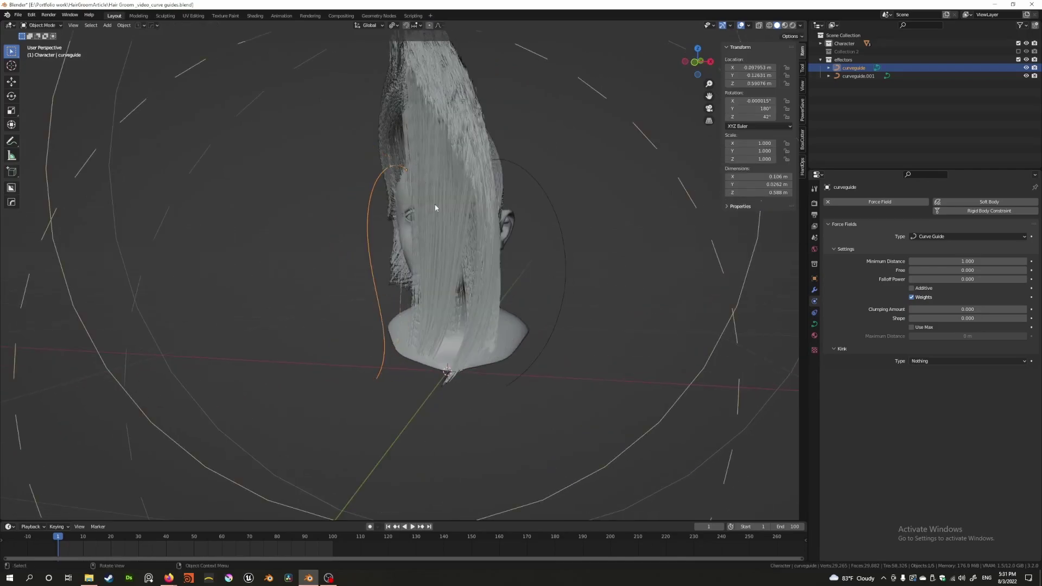
pyautogui.click(912, 297)
pyautogui.moveTo(380, 271); pyautogui.dragTo(296, 252, button='middle')
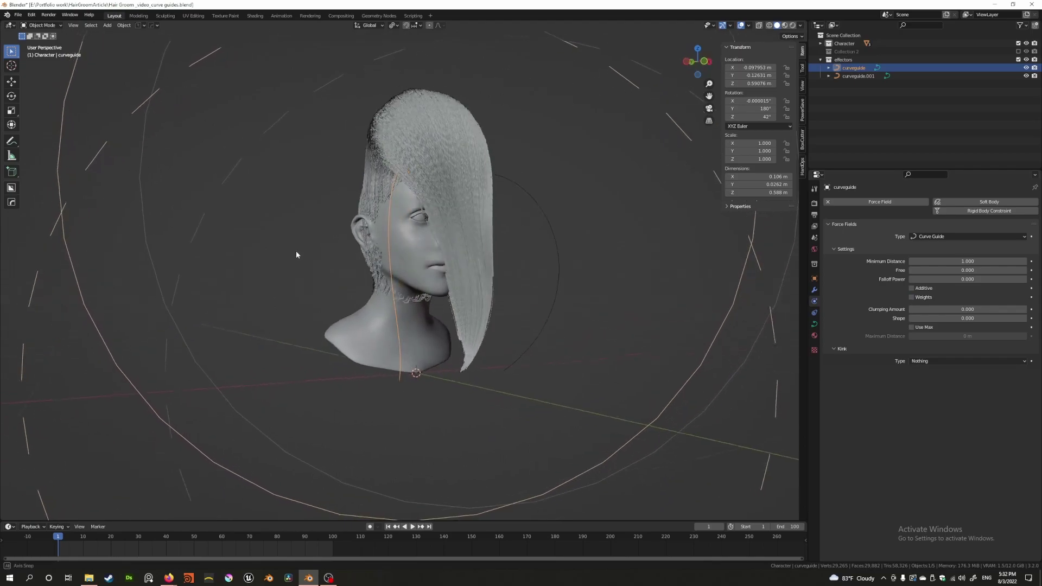
pyautogui.click(912, 298)
pyautogui.moveTo(488, 269); pyautogui.dragTo(451, 274, button='middle')
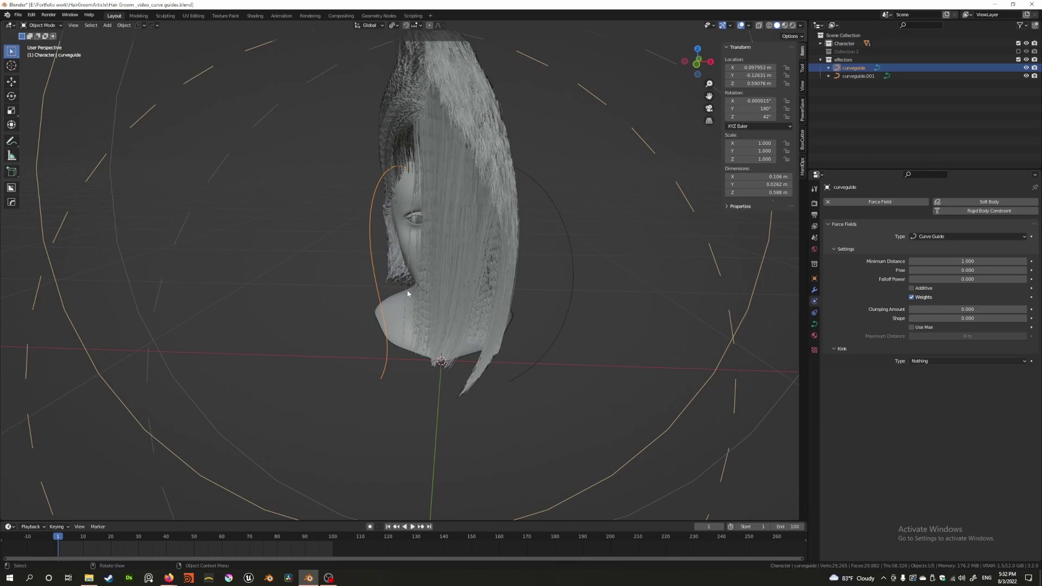
# - In Edit Mode, reset the weights of the original guide's fourth, tip and middle control points to 1
pyautogui.press('Tab')
pyautogui.click(381, 378)
pyautogui.moveTo(381, 379); pyautogui.dragTo(367, 294, button='middle')
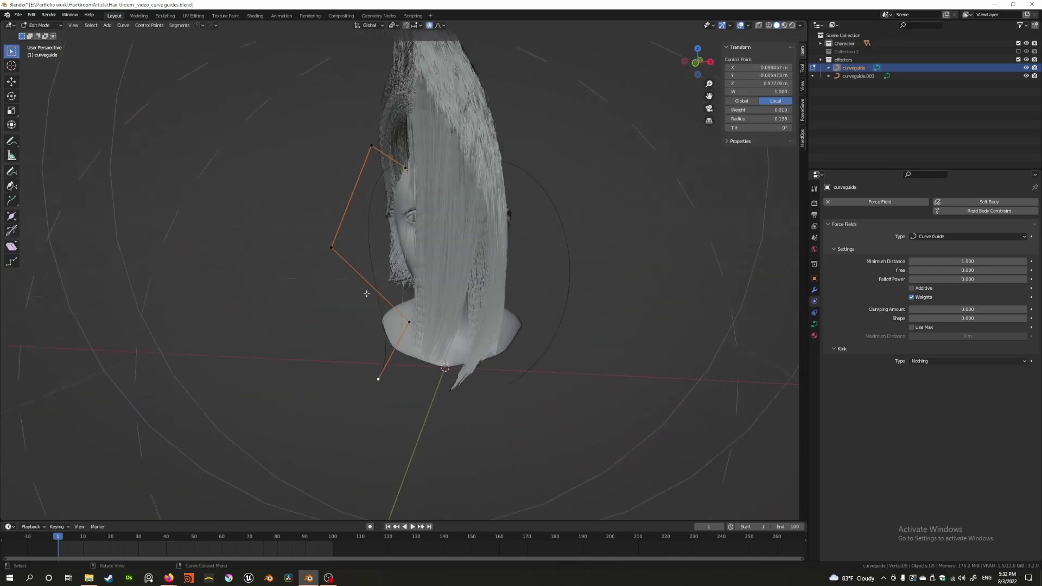
pyautogui.click(410, 321)
pyautogui.moveTo(411, 321); pyautogui.dragTo(391, 336, button='middle')
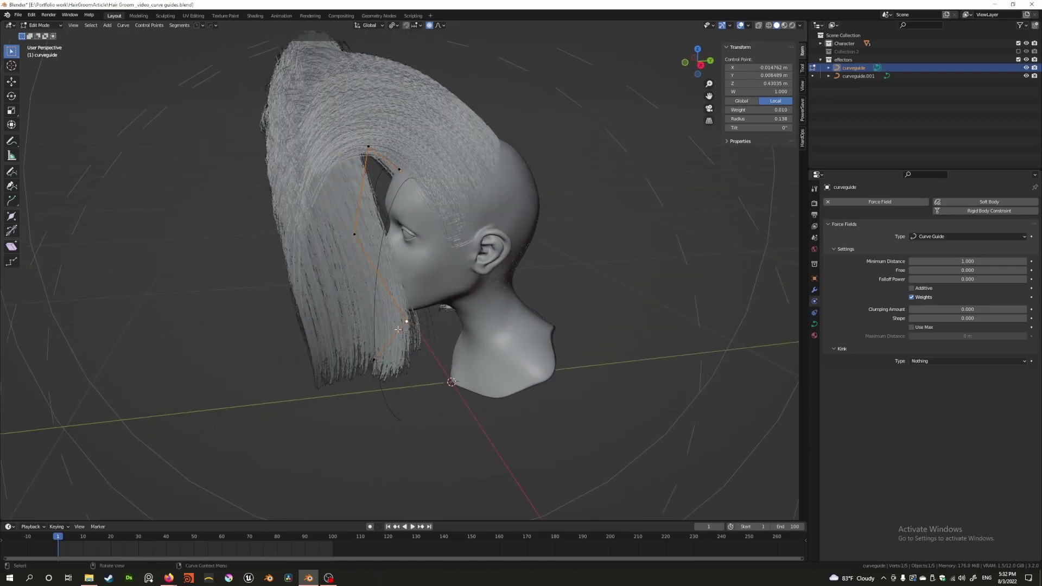
pyautogui.moveTo(294, 267); pyautogui.dragTo(410, 279, button='middle')
pyautogui.press('BackSpace')
pyautogui.click(382, 380)
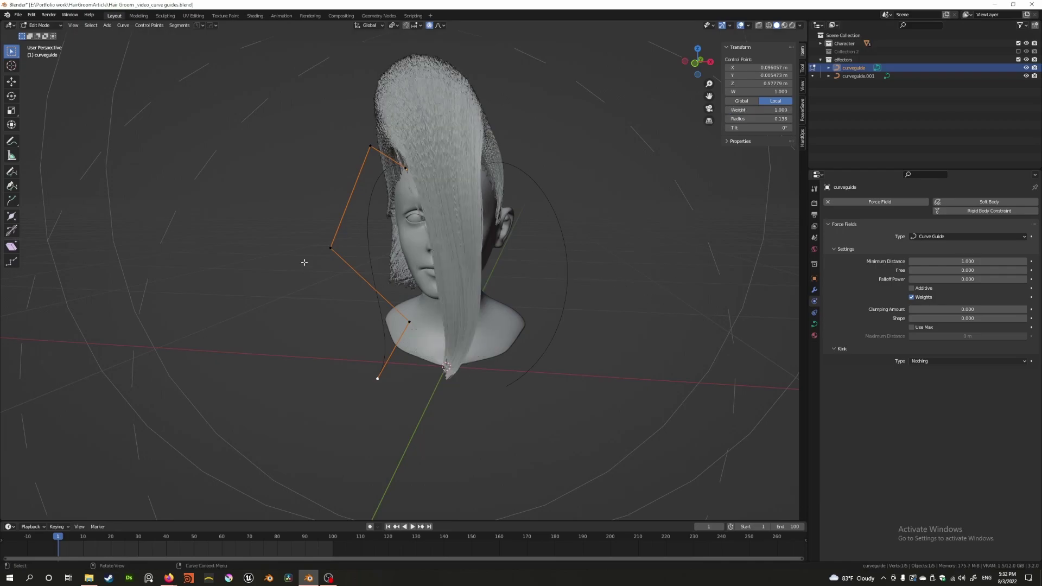
pyautogui.click(332, 249)
pyautogui.press('BackSpace')
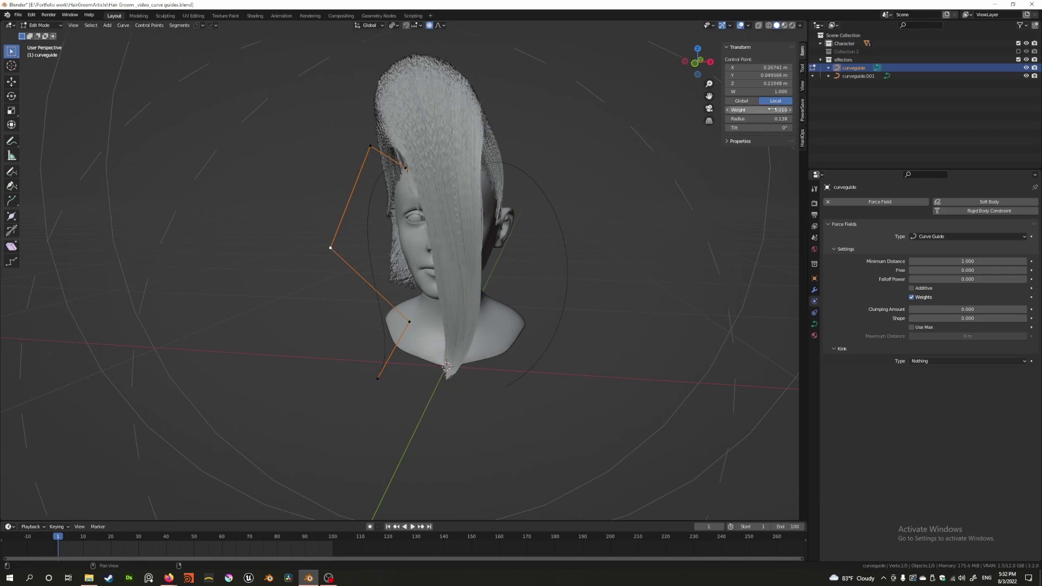
# - Set the weight of the original guide's root control point at the scalp to 0.01
pyautogui.moveTo(467, 255); pyautogui.dragTo(420, 255, button='middle')
pyautogui.click(409, 167)
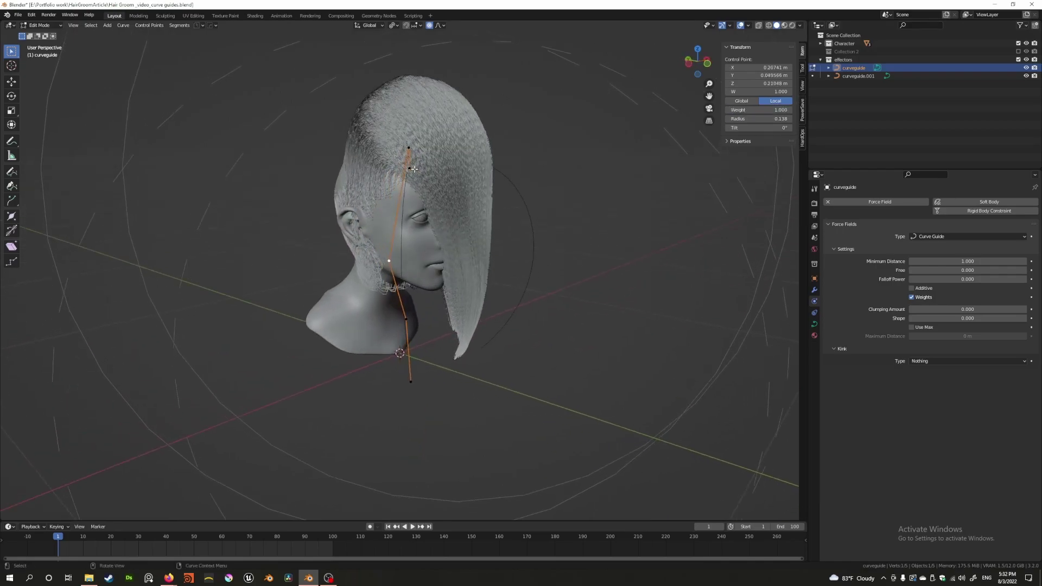
pyautogui.moveTo(409, 167); pyautogui.dragTo(760, 149, button='middle')
pyautogui.moveTo(765, 110)
pyautogui.mouseDown()
pyautogui.moveTo(744, 110)
pyautogui.moveTo(763, 110)
pyautogui.mouseUp()
pyautogui.moveTo(514, 154); pyautogui.dragTo(345, 169, button='middle')
pyautogui.moveTo(416, 207); pyautogui.dragTo(472, 168, button='middle')
# - Set the duplicate curve guide's root control point weight to 0.01 and enable its Weights option
pyautogui.press('Tab')
pyautogui.click(488, 188)
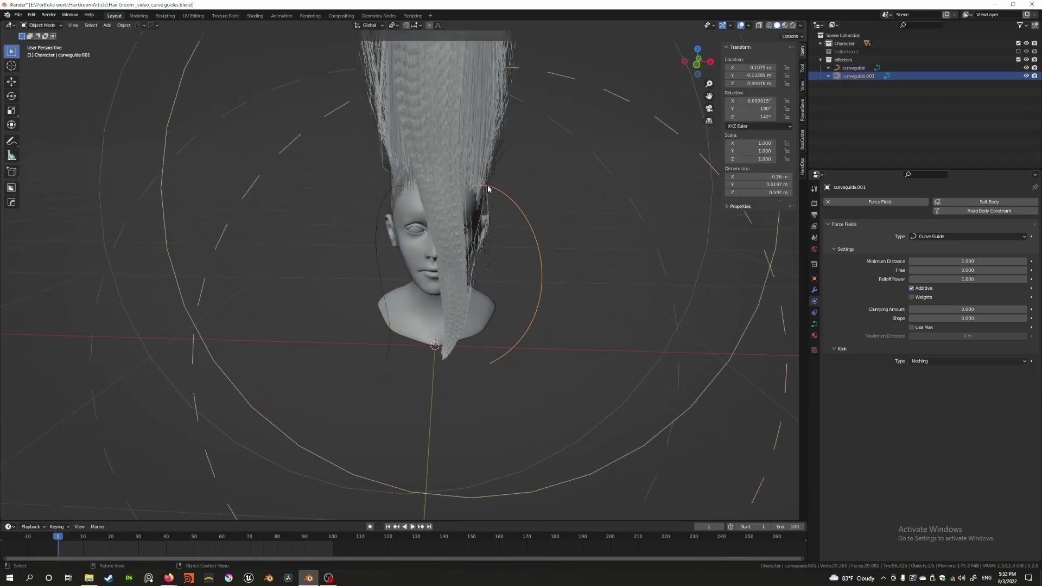
pyautogui.press('Tab')
pyautogui.click(472, 188)
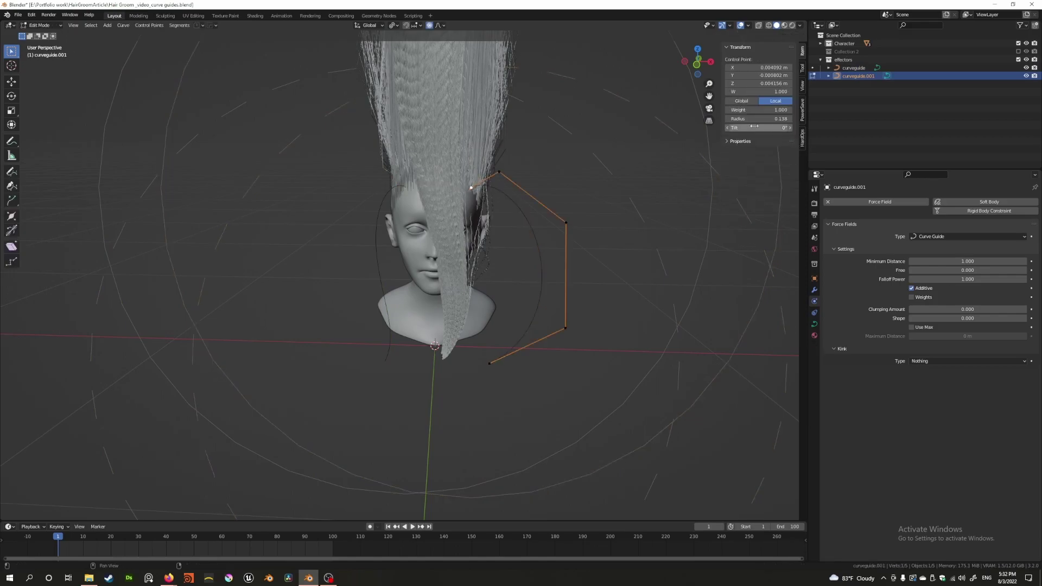
pyautogui.click(780, 110)
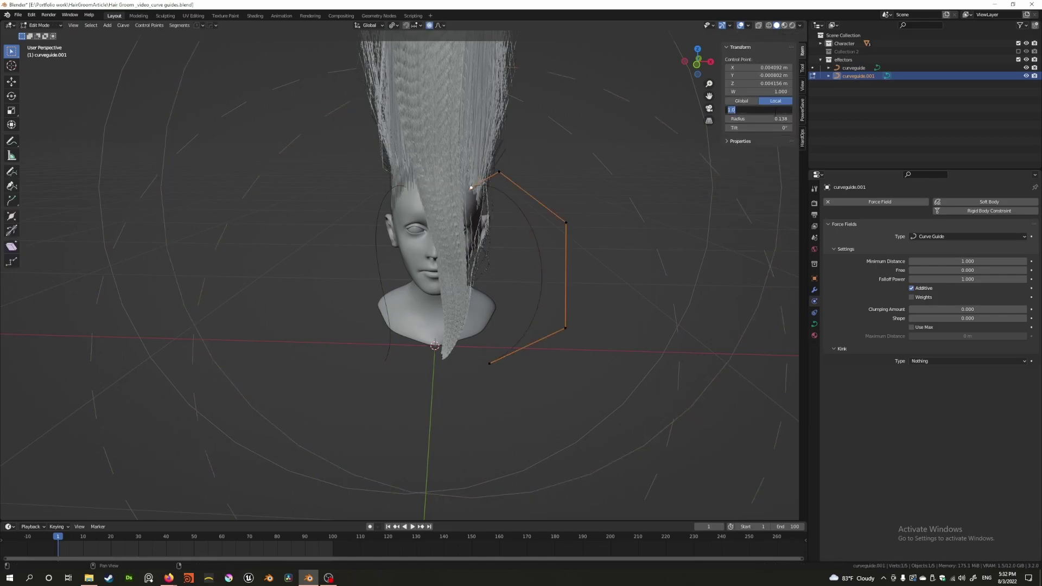
pyautogui.press('Return')
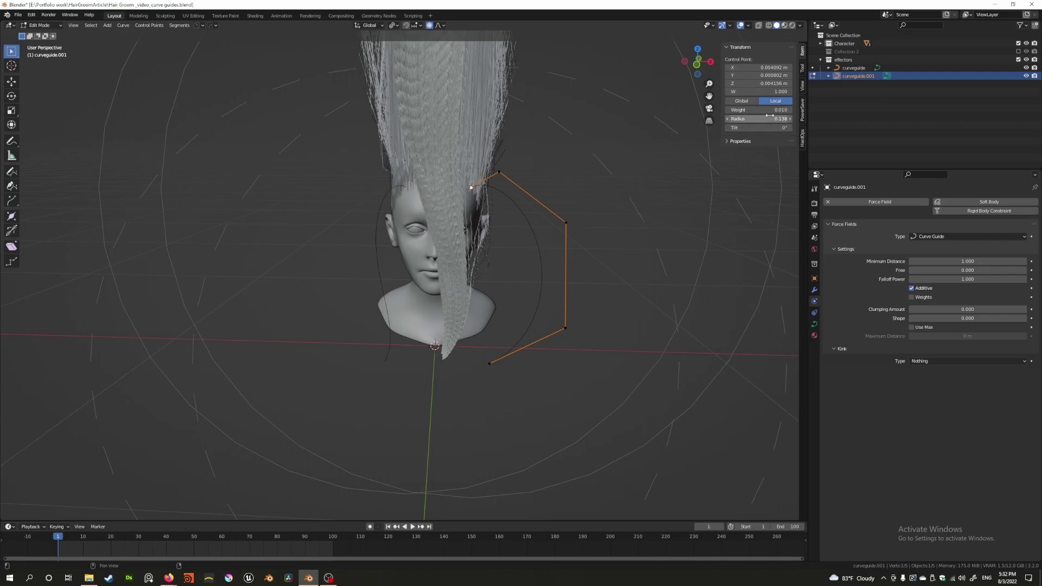
pyautogui.click(912, 296)
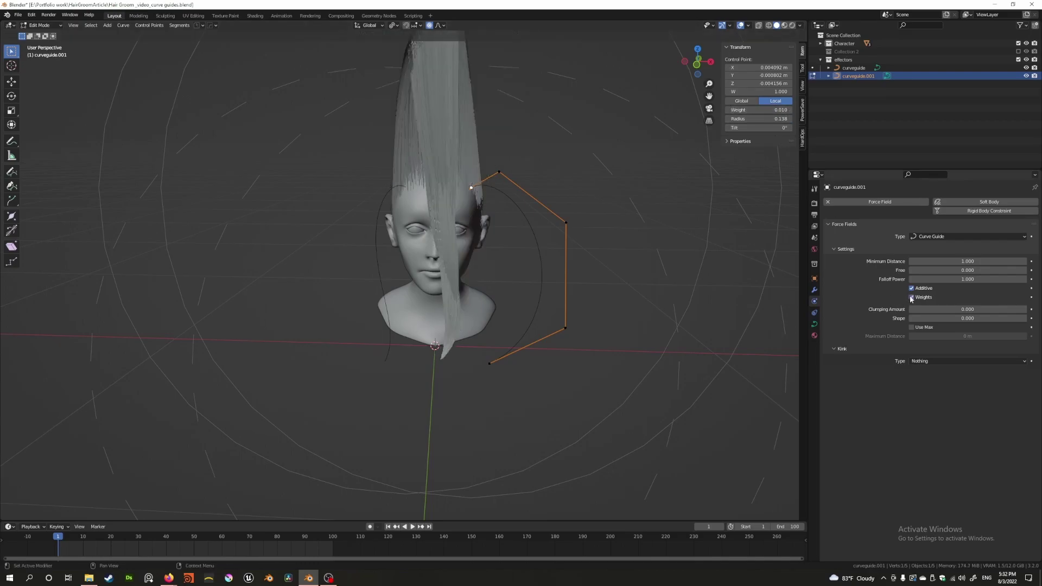
# - Return to Object Mode and delete the duplicate curve guide
pyautogui.moveTo(413, 195); pyautogui.dragTo(499, 189, button='middle')
pyautogui.scroll(-3, 380, 201)
pyautogui.scroll(3, 380, 200)
pyautogui.press('Tab')
pyautogui.scroll(-3, 423, 199)
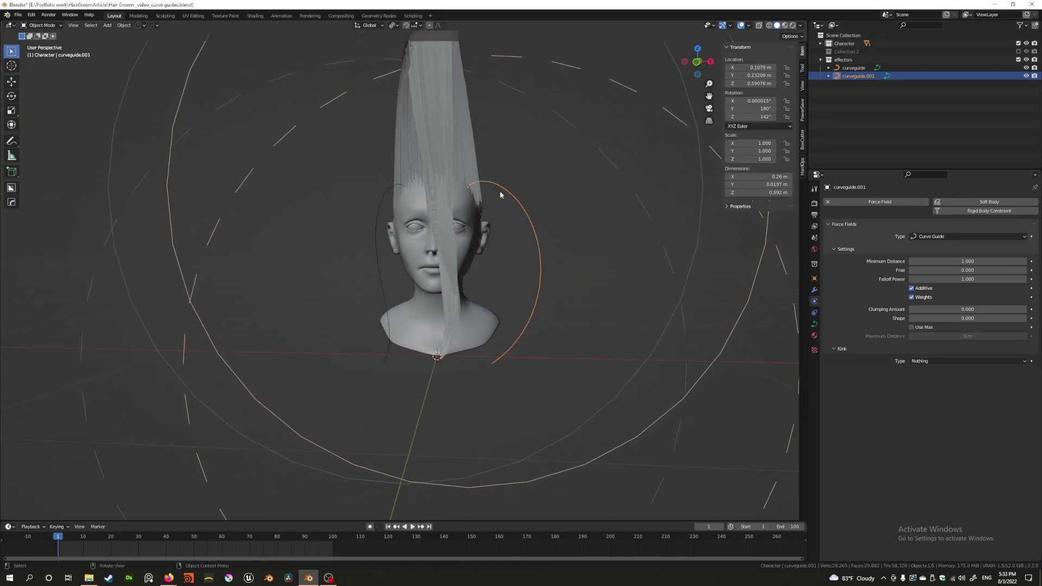
pyautogui.press('x')
pyautogui.click(500, 195)
# - Return the timeline to its first frame to refresh the hair, and open the remaining curve guide in Edit Mode
pyautogui.click(387, 197)
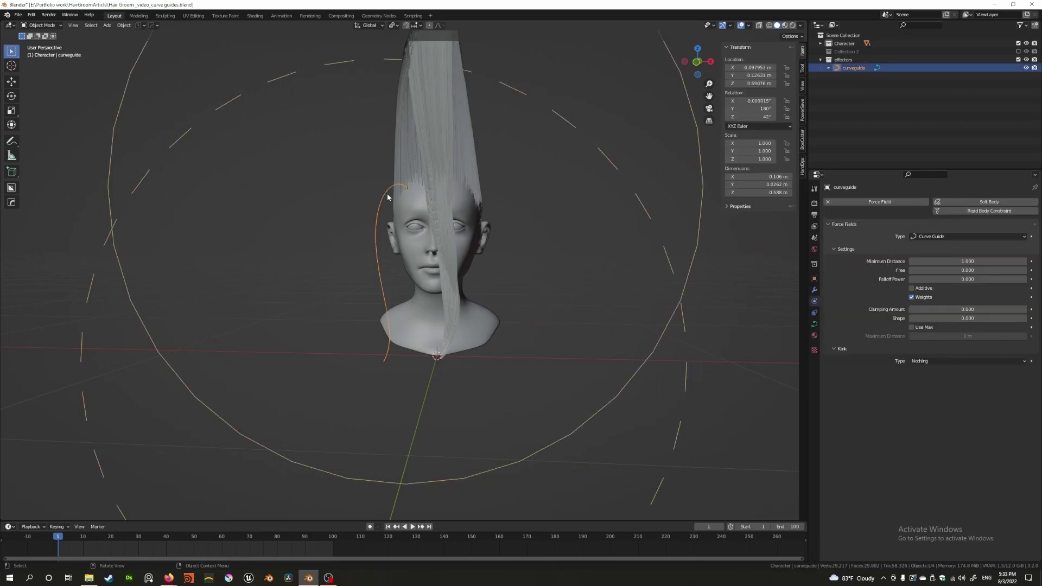
pyautogui.click(388, 526)
pyautogui.moveTo(401, 444); pyautogui.dragTo(386, 302, button='middle')
pyautogui.hotkey('ctrl', 'Tab')
pyautogui.click(308, 321)
pyautogui.moveTo(309, 305); pyautogui.dragTo(261, 311, button='middle')
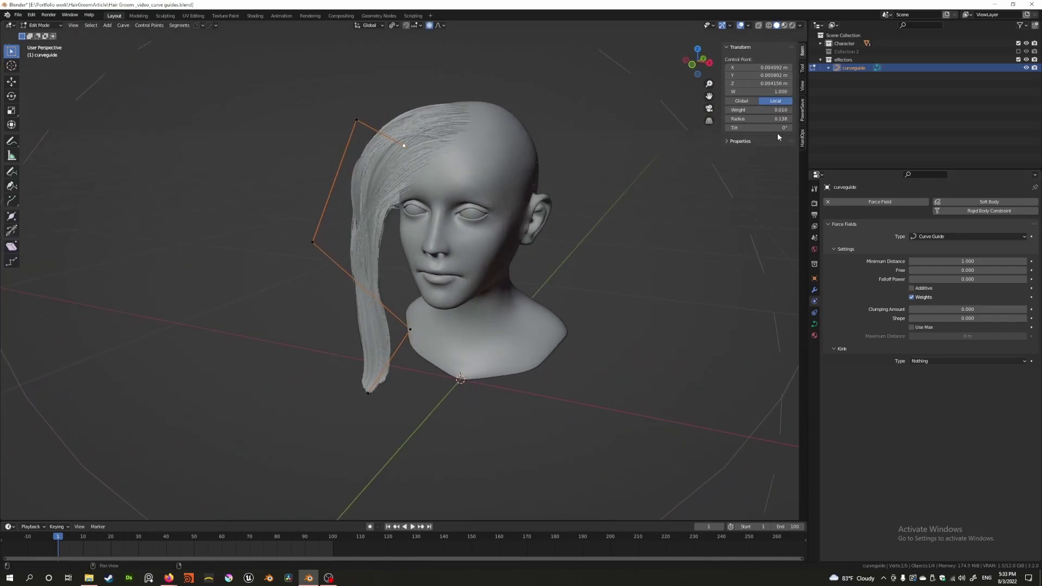
# - Set the curve guide's root control point weight to 1 to compare the hair, and restore it to 0.01
pyautogui.doubleClick(760, 110)
pyautogui.write('1')
pyautogui.press('Return')
pyautogui.moveTo(608, 220); pyautogui.dragTo(406, 151, button='middle')
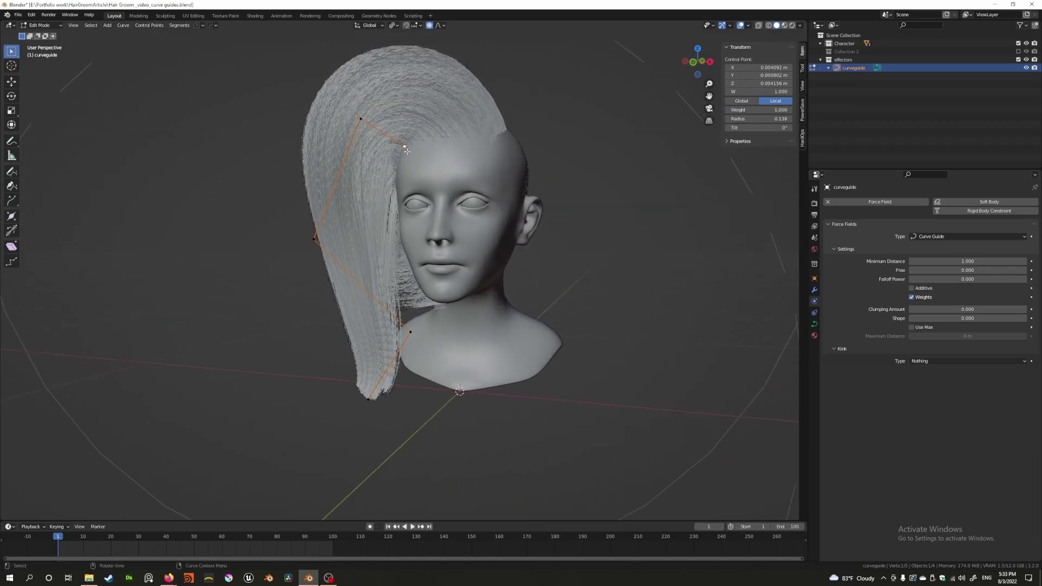
pyautogui.doubleClick(760, 110)
pyautogui.write('0.01')
pyautogui.press('Return')
pyautogui.moveTo(462, 196); pyautogui.dragTo(381, 161, button='middle')
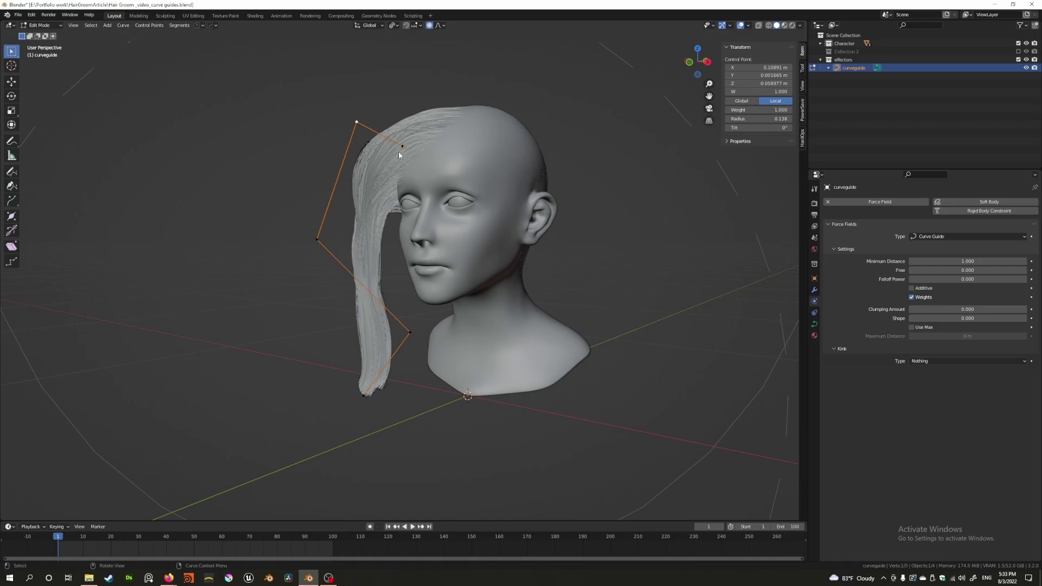
pyautogui.moveTo(440, 177); pyautogui.dragTo(443, 214, button='middle')
pyautogui.click(397, 161)
pyautogui.moveTo(434, 177); pyautogui.dragTo(430, 140, button='middle')
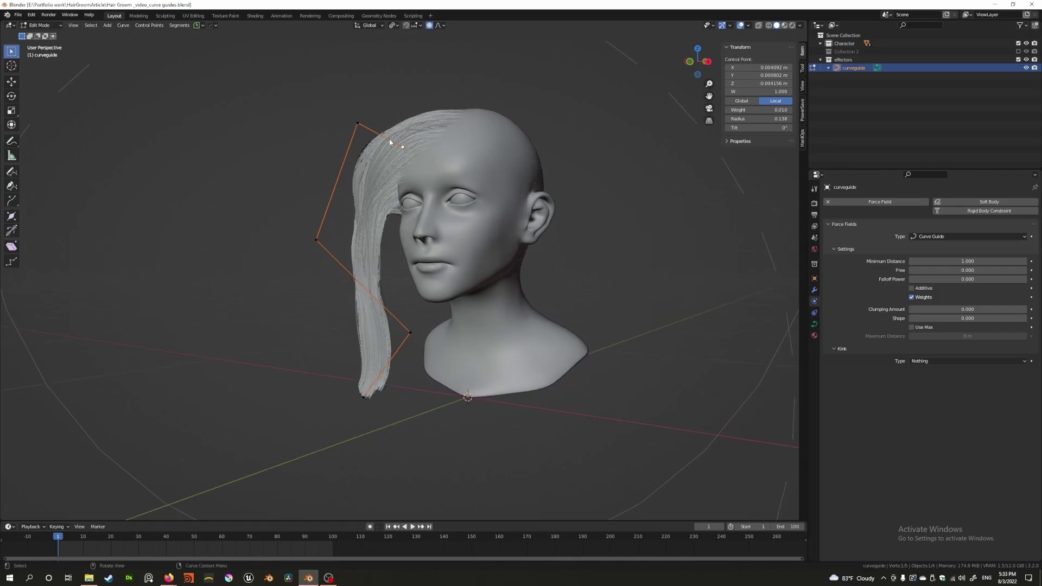
# - Try a Falloff Power of 10 on the curve guide and undo it
pyautogui.click(968, 279)
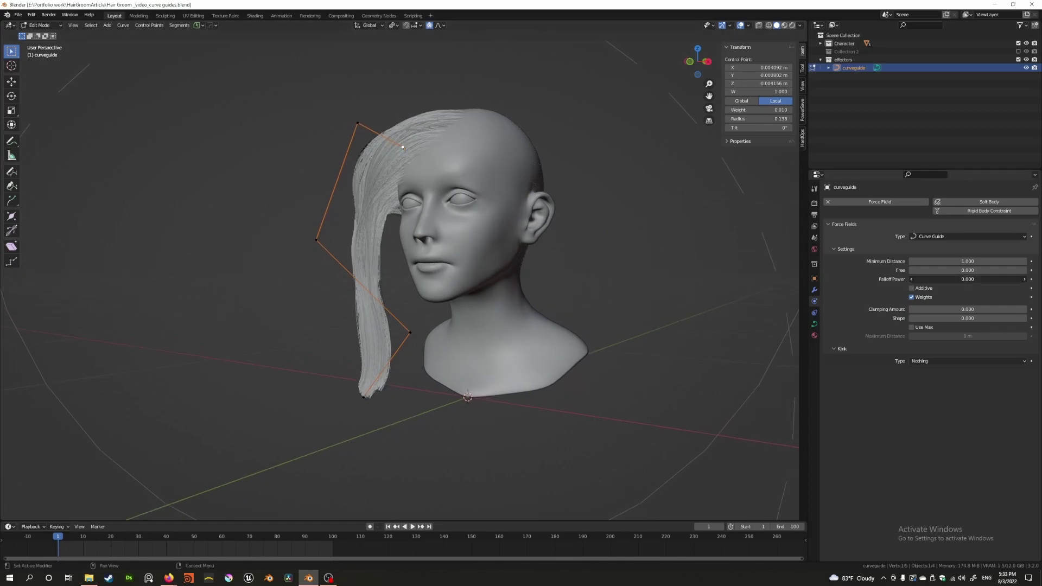
pyautogui.write('10')
pyautogui.press('Return')
pyautogui.hotkey('ctrl', 'z')
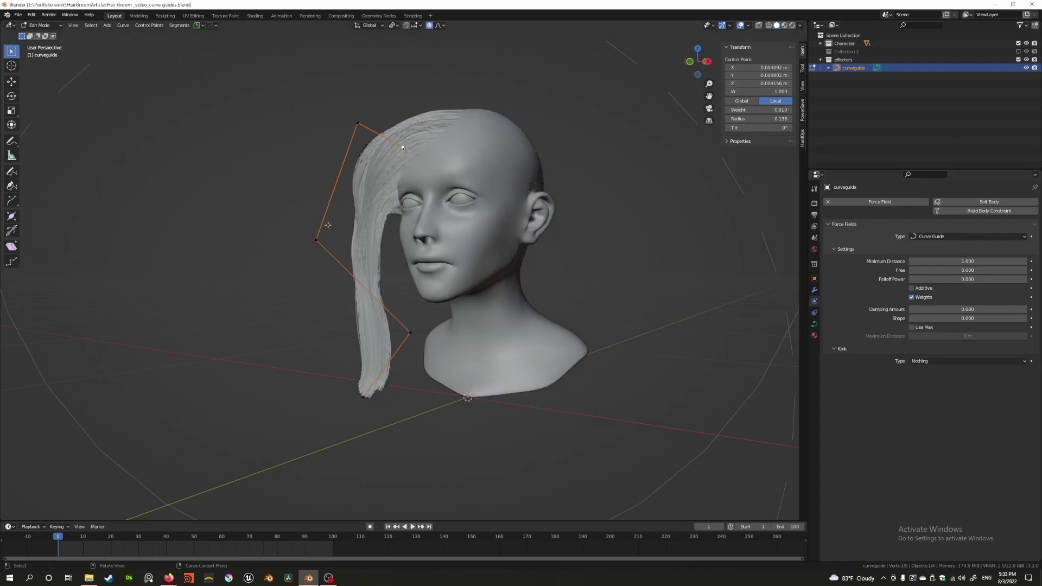
# - Lower the weight of the guide's second control point from the root to 0.01
pyautogui.click(357, 123)
pyautogui.moveTo(780, 109); pyautogui.dragTo(733, 110)
pyautogui.moveTo(217, 147); pyautogui.dragTo(375, 185, button='middle')
pyautogui.scroll(-3, 207, 185)
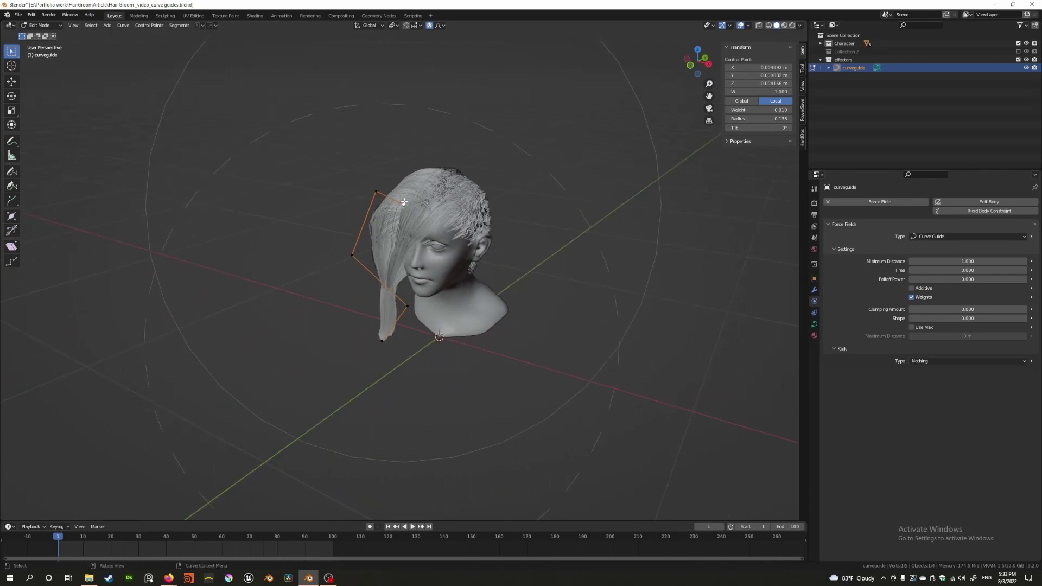
pyautogui.click(376, 193)
pyautogui.moveTo(376, 192); pyautogui.dragTo(366, 249, button='middle')
# - Vary the weight of the guide's third control point from the root and reset it to 1
pyautogui.click(356, 253)
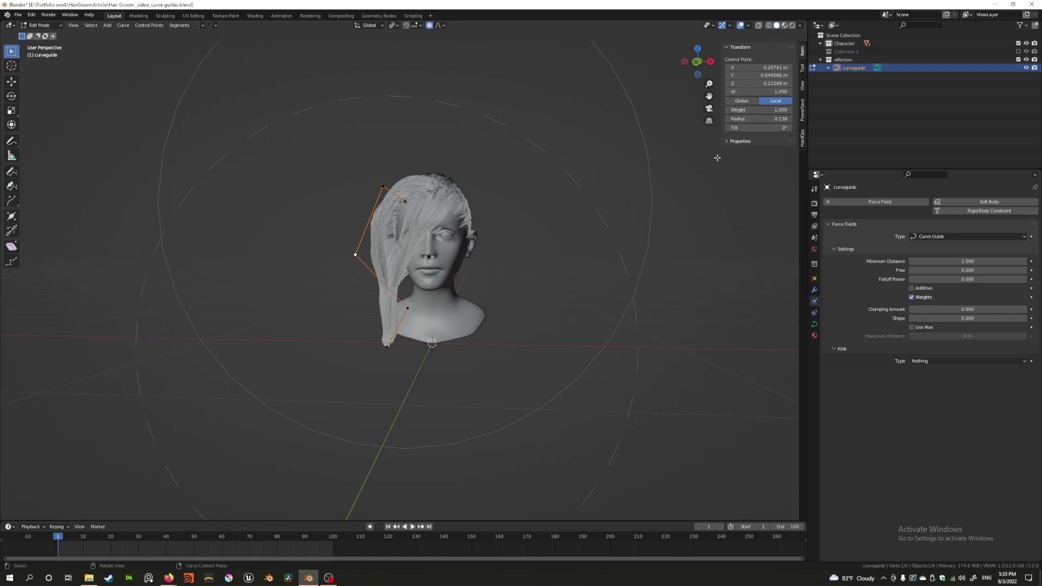
pyautogui.moveTo(435, 330); pyautogui.dragTo(315, 296, button='middle')
pyautogui.scroll(3, 312, 295)
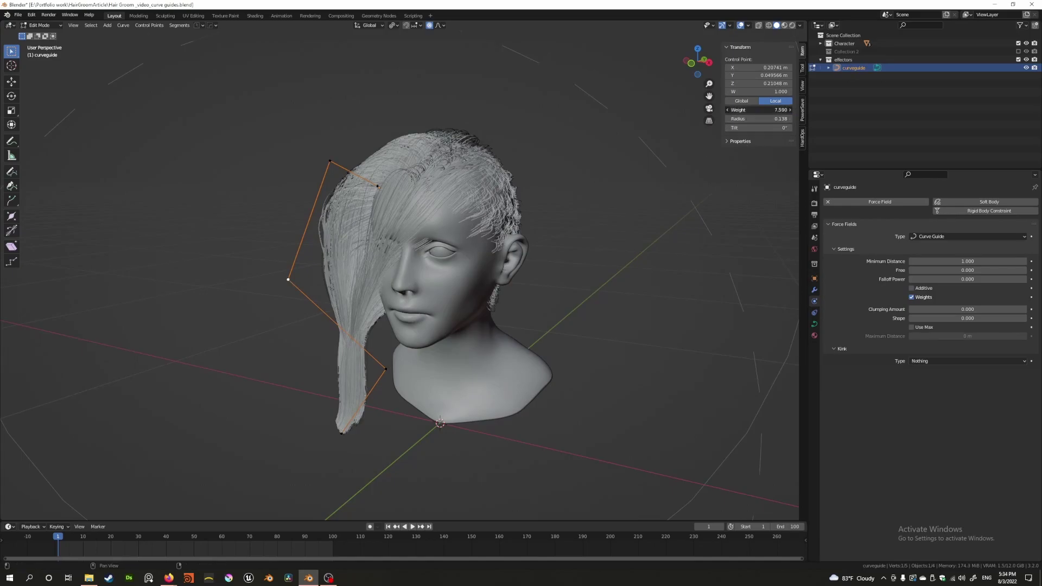
pyautogui.moveTo(756, 109); pyautogui.dragTo(755, 109)
pyautogui.moveTo(766, 111); pyautogui.dragTo(744, 111)
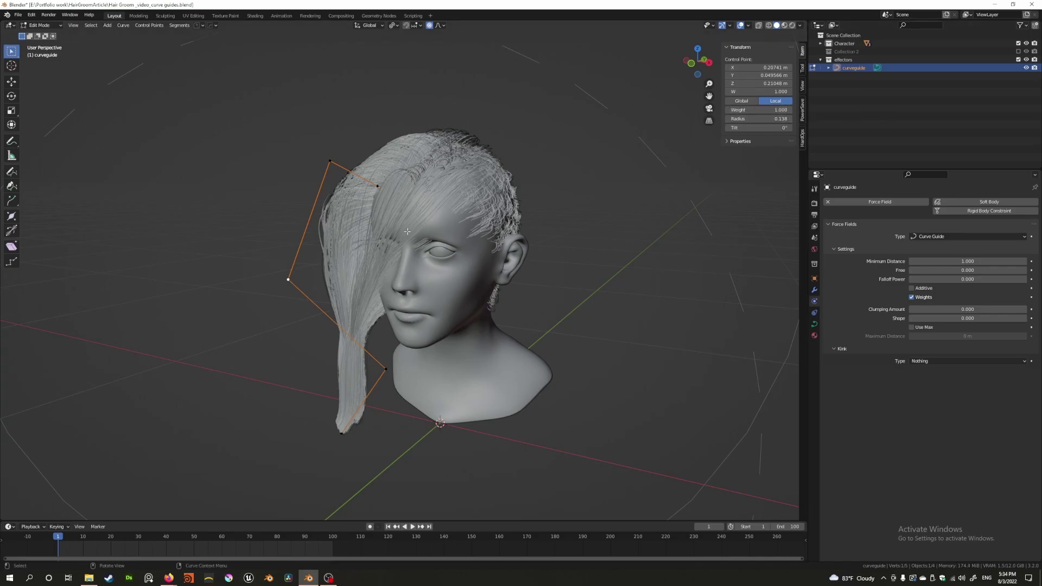
pyautogui.moveTo(773, 110); pyautogui.dragTo(754, 111)
pyautogui.moveTo(232, 244); pyautogui.dragTo(307, 232, button='middle')
pyautogui.click(776, 111)
pyautogui.write('1')
pyautogui.press('Return')
# - Set the weight of the guide's root control point at the scalp back to 1
pyautogui.click(363, 150)
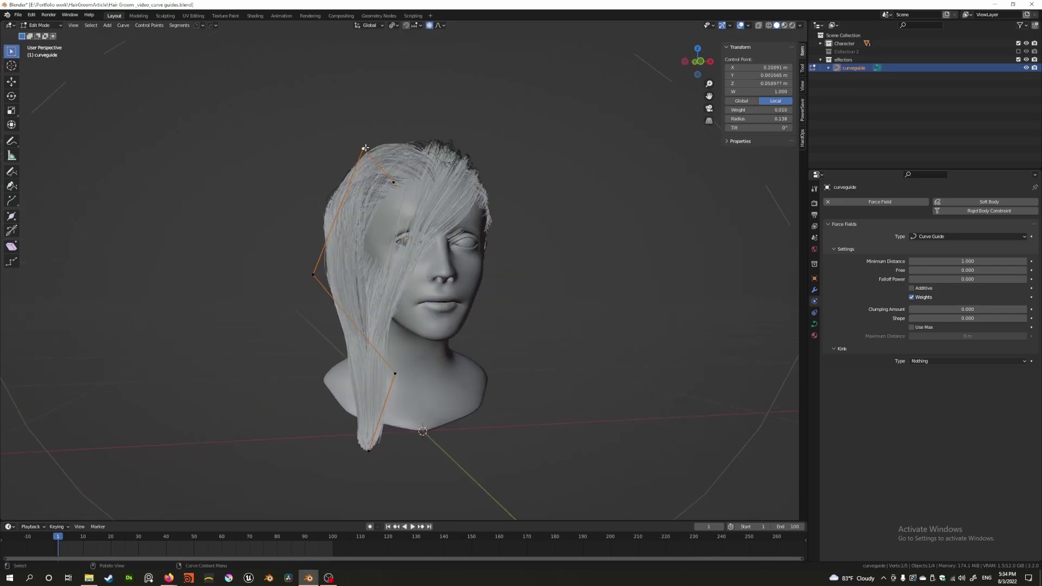
pyautogui.moveTo(537, 246); pyautogui.dragTo(505, 244, button='middle')
pyautogui.click(381, 184)
pyautogui.click(759, 110)
pyautogui.write('1')
pyautogui.press('Return')
pyautogui.moveTo(553, 274); pyautogui.dragTo(439, 317, button='middle')
pyautogui.moveTo(482, 313)
pyautogui.mouseDown(button='middle')
pyautogui.moveTo(521, 304)
pyautogui.moveTo(489, 309)
pyautogui.mouseUp(button='middle')
pyautogui.moveTo(591, 227); pyautogui.dragTo(473, 252, button='middle')
# - Return to Object Mode and disable the Weights option of the curve guide's force field
pyautogui.press('Tab')
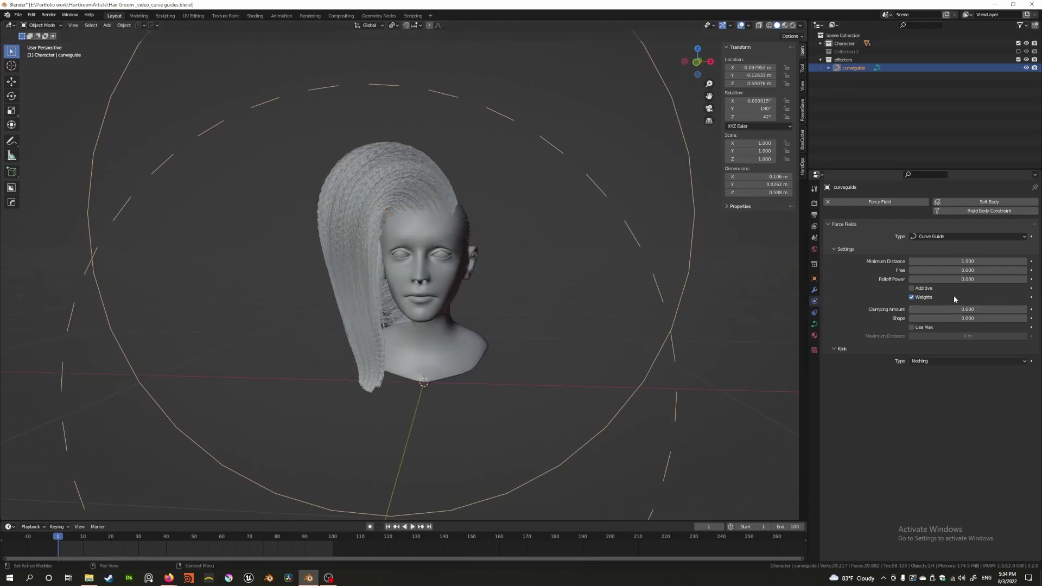
pyautogui.click(912, 296)
pyautogui.click(913, 289)
pyautogui.moveTo(465, 231); pyautogui.dragTo(495, 245, button='middle')
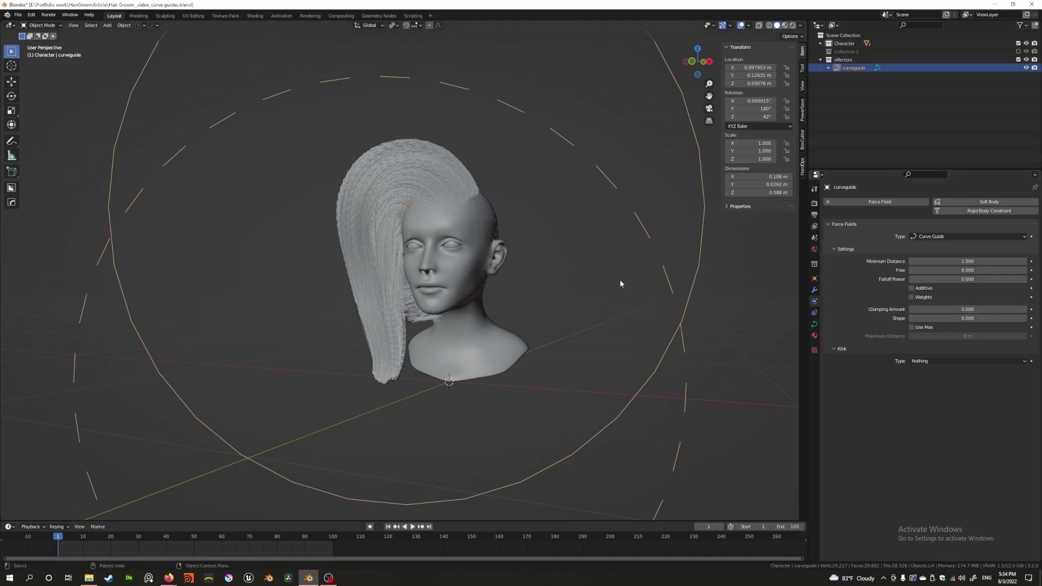
# - Set the curve guide's Clumping Amount to 1 and inspect the hair from the side and front
pyautogui.scroll(2, 537, 282)
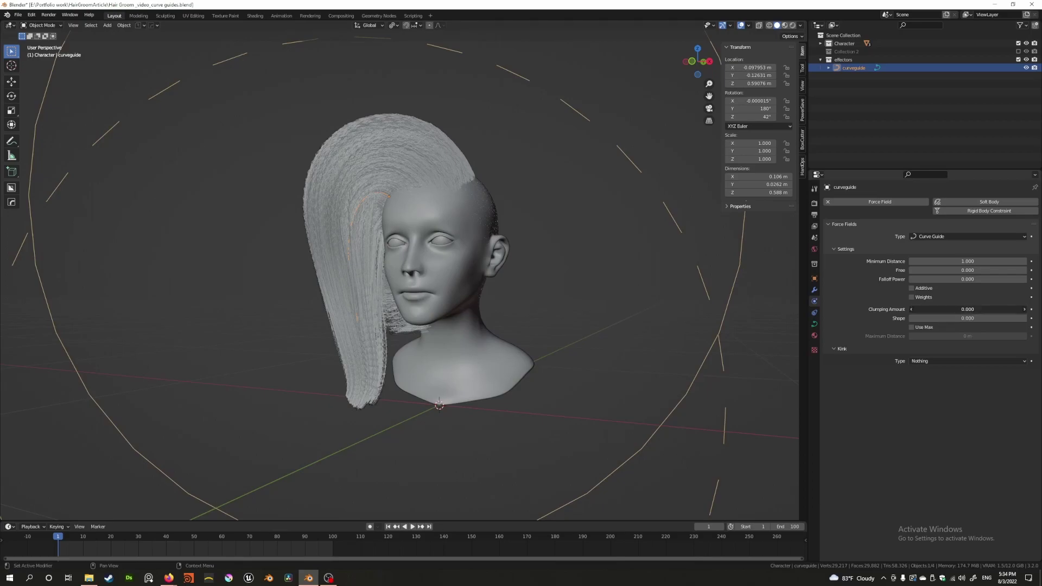
pyautogui.moveTo(968, 309); pyautogui.dragTo(1009, 310)
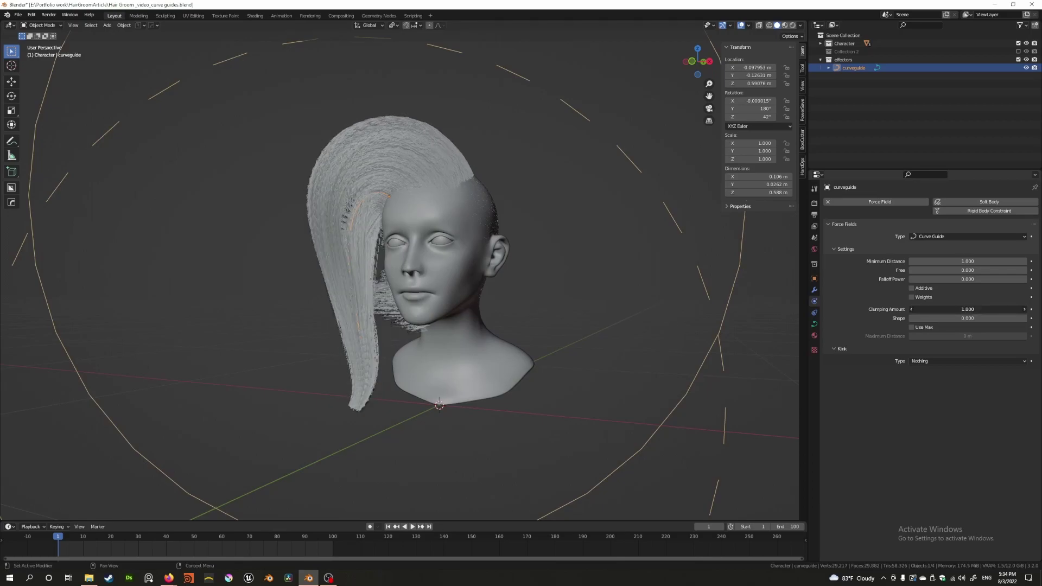
pyautogui.press('-')
pyautogui.press('-')
pyautogui.press('-')
pyautogui.press('-')
pyautogui.moveTo(379, 414); pyautogui.dragTo(426, 197, button='middle')
pyautogui.moveTo(505, 384); pyautogui.dragTo(432, 380, button='middle')
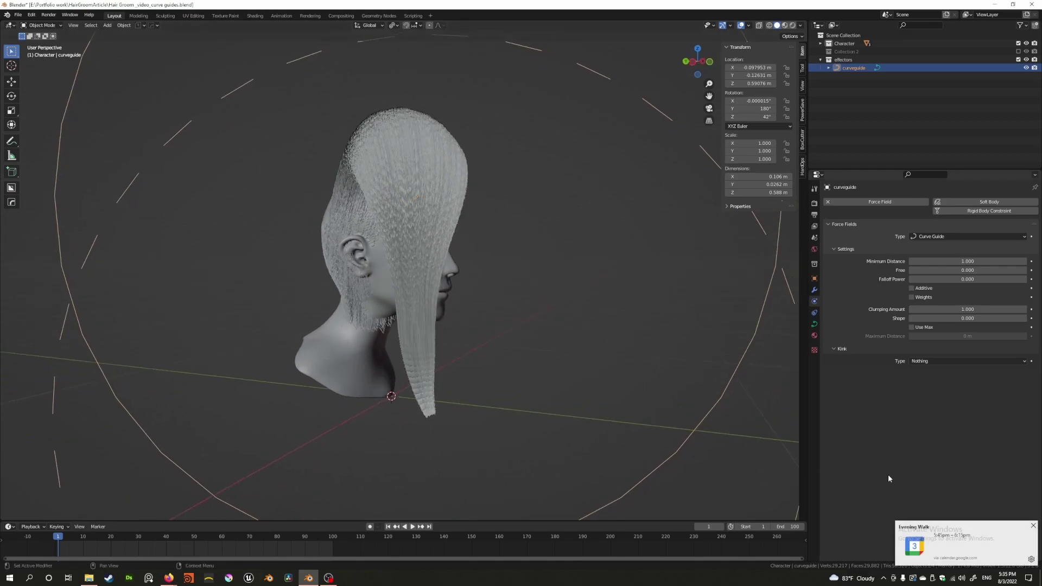
pyautogui.click(1032, 526)
pyautogui.moveTo(470, 299); pyautogui.dragTo(366, 191, button='middle')
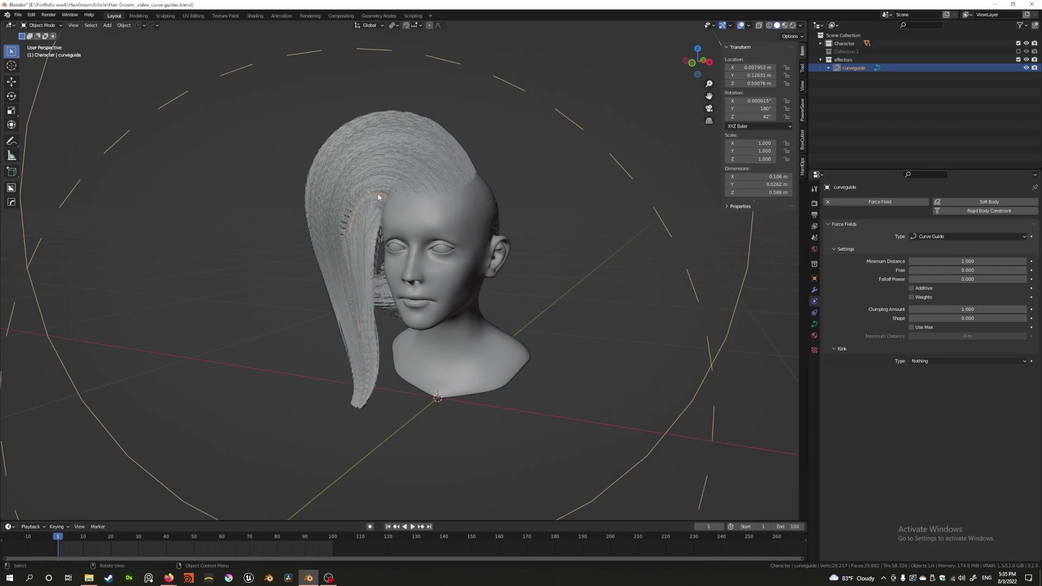
# - Switch the Clumping Amount to -1 and back to 1 to compare the hair shapes
pyautogui.moveTo(954, 309); pyautogui.dragTo(917, 309)
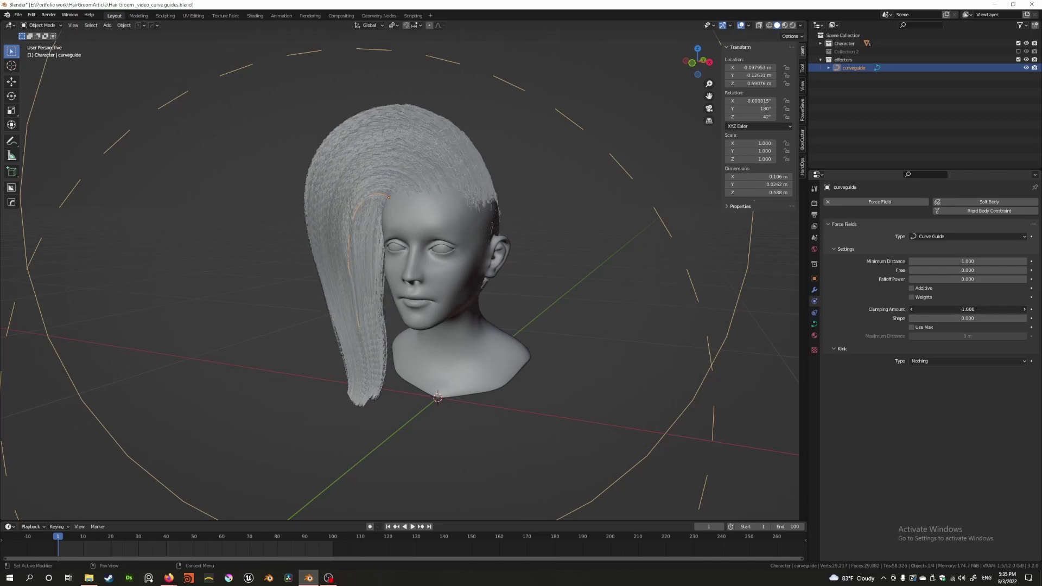
pyautogui.moveTo(388, 215); pyautogui.dragTo(423, 170, button='middle')
pyautogui.moveTo(933, 309); pyautogui.dragTo(977, 309)
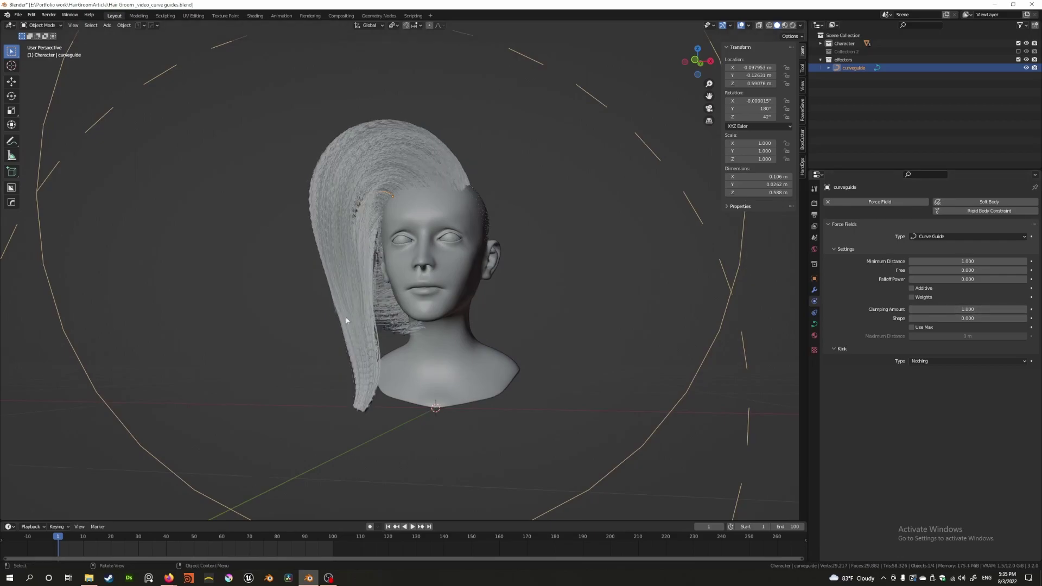
pyautogui.moveTo(350, 314); pyautogui.dragTo(360, 331, button='middle')
# - Try Clumping Amounts of -1, -0.1 and 0 on the curve guide, and return it to 1
pyautogui.click(968, 309)
pyautogui.write('-1')
pyautogui.press('Return')
pyautogui.moveTo(939, 309); pyautogui.dragTo(977, 309)
pyautogui.click(938, 309)
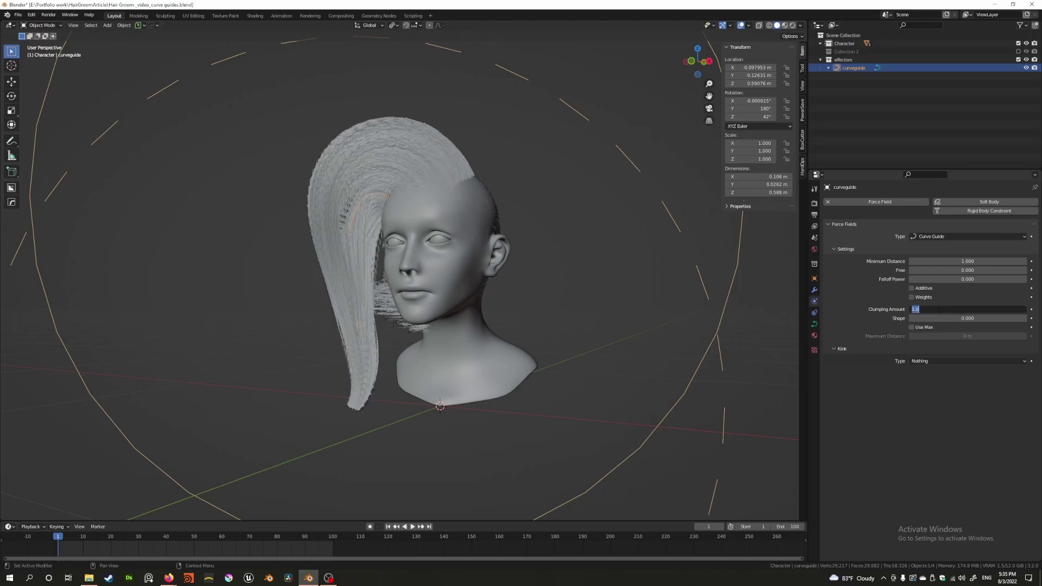
pyautogui.write('-0.1')
pyautogui.press('Return')
pyautogui.moveTo(939, 310); pyautogui.dragTo(972, 309)
pyautogui.click(945, 309)
pyautogui.write('0')
pyautogui.press('Return')
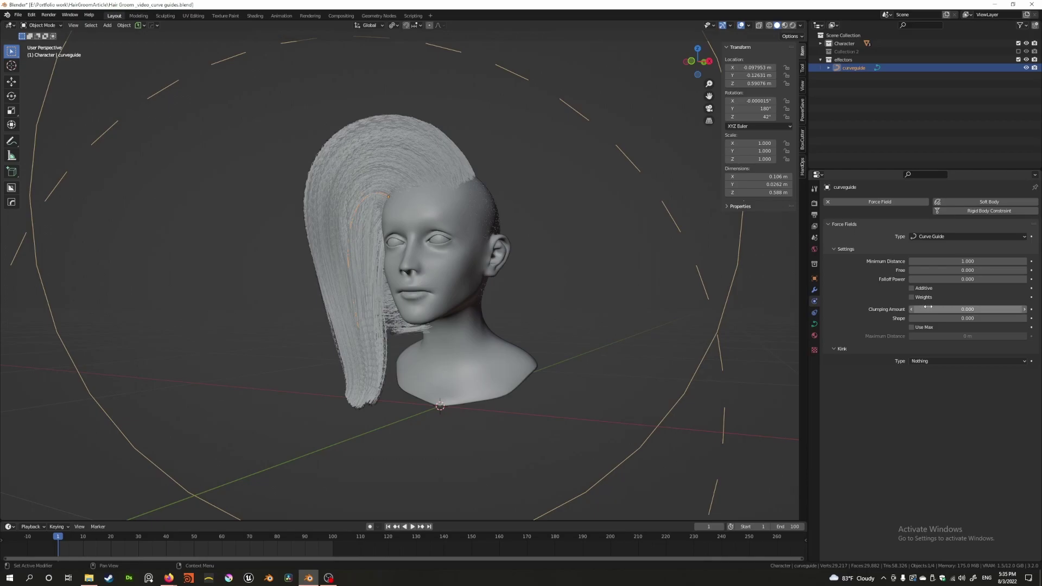
pyautogui.moveTo(930, 309); pyautogui.dragTo(974, 309)
pyautogui.moveTo(370, 321); pyautogui.dragTo(466, 321, button='middle')
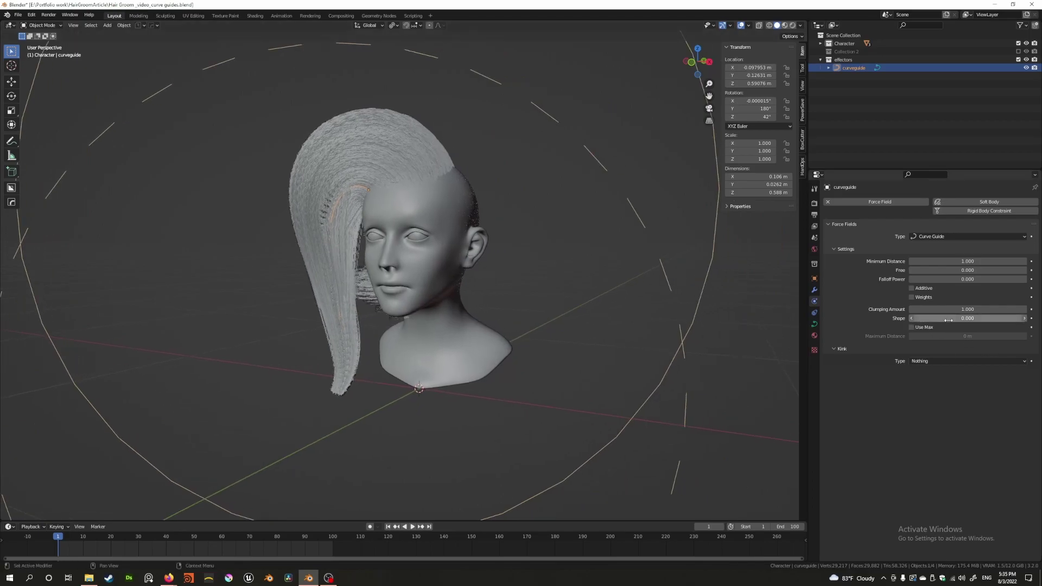
# - Lower the curve guide's Shape to about -0.999, raise it to a positive value, and reset it to 0
pyautogui.moveTo(928, 321)
pyautogui.mouseDown()
pyautogui.moveTo(983, 320)
pyautogui.moveTo(921, 319)
pyautogui.mouseUp()
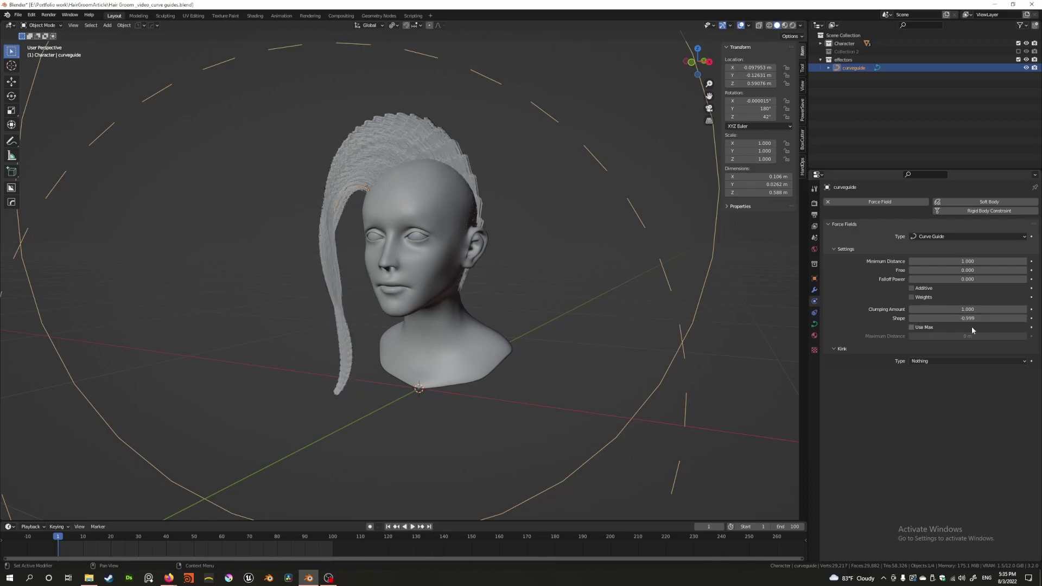
pyautogui.moveTo(792, 312); pyautogui.dragTo(417, 252, button='middle')
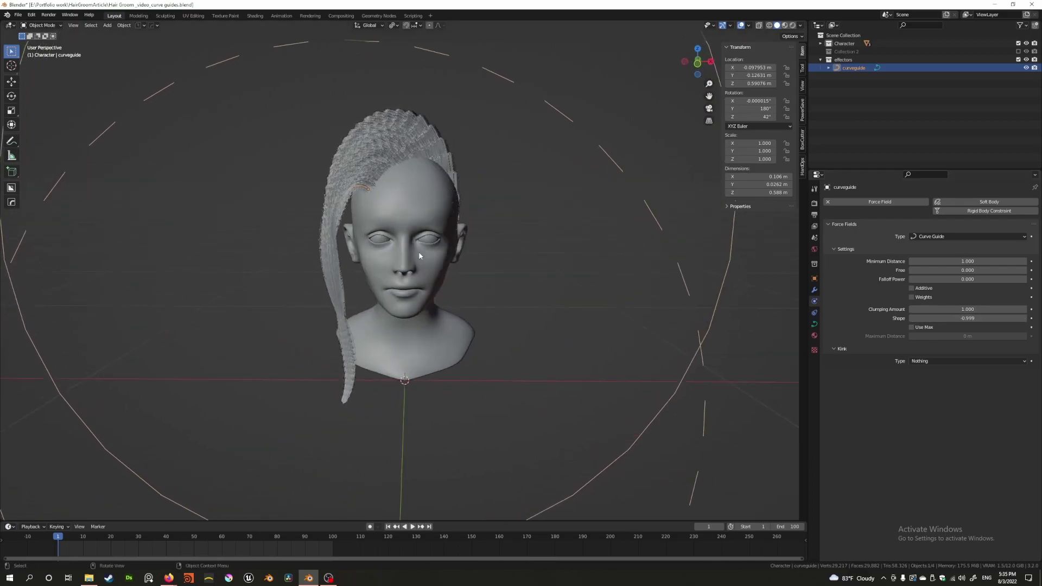
pyautogui.moveTo(449, 182); pyautogui.dragTo(358, 244, button='middle')
pyautogui.moveTo(955, 319); pyautogui.dragTo(1020, 319)
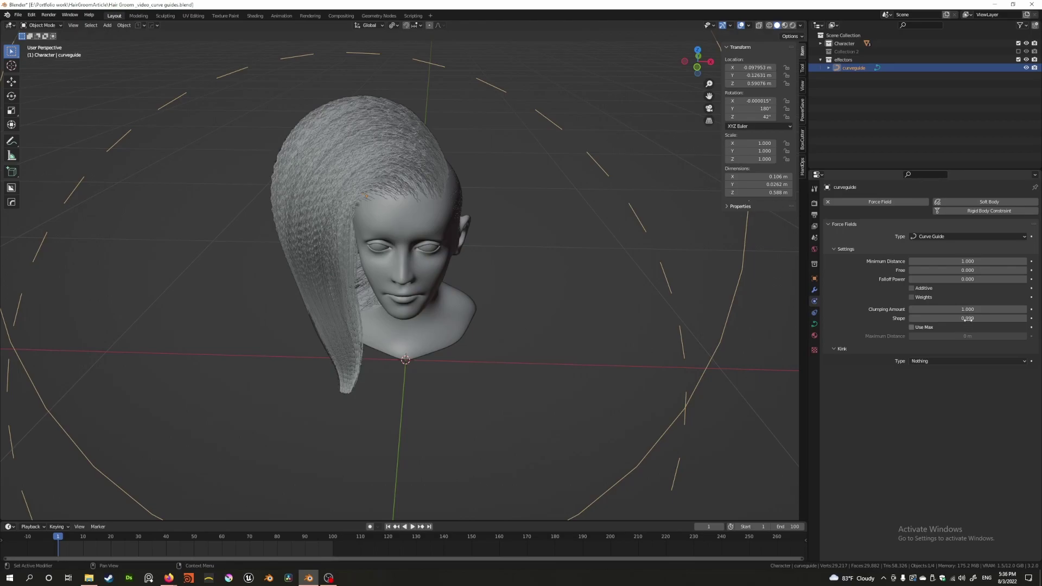
pyautogui.click(965, 319)
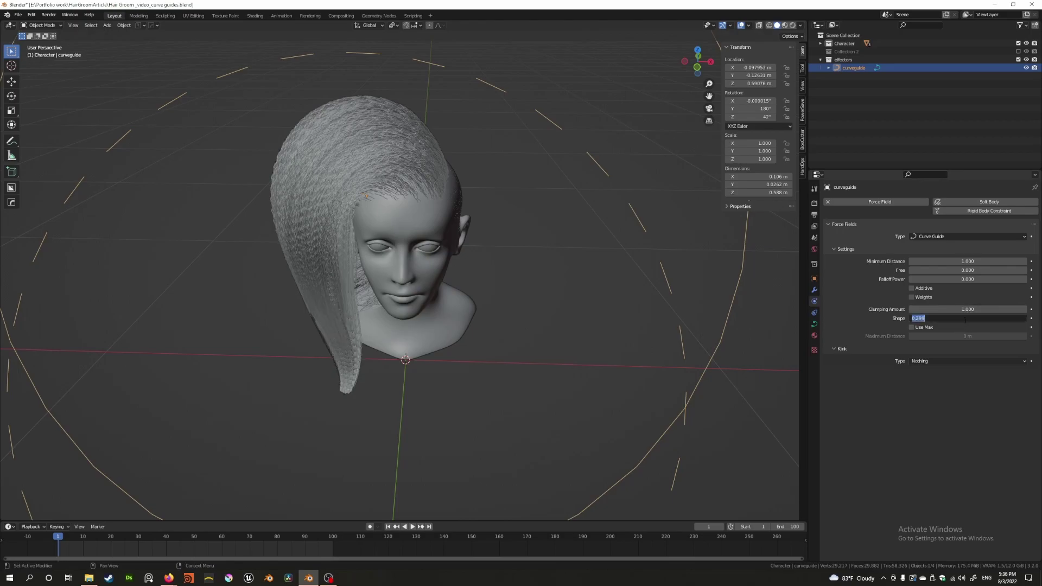
pyautogui.write('0')
pyautogui.press('Return')
pyautogui.moveTo(473, 267); pyautogui.dragTo(429, 232, button='middle')
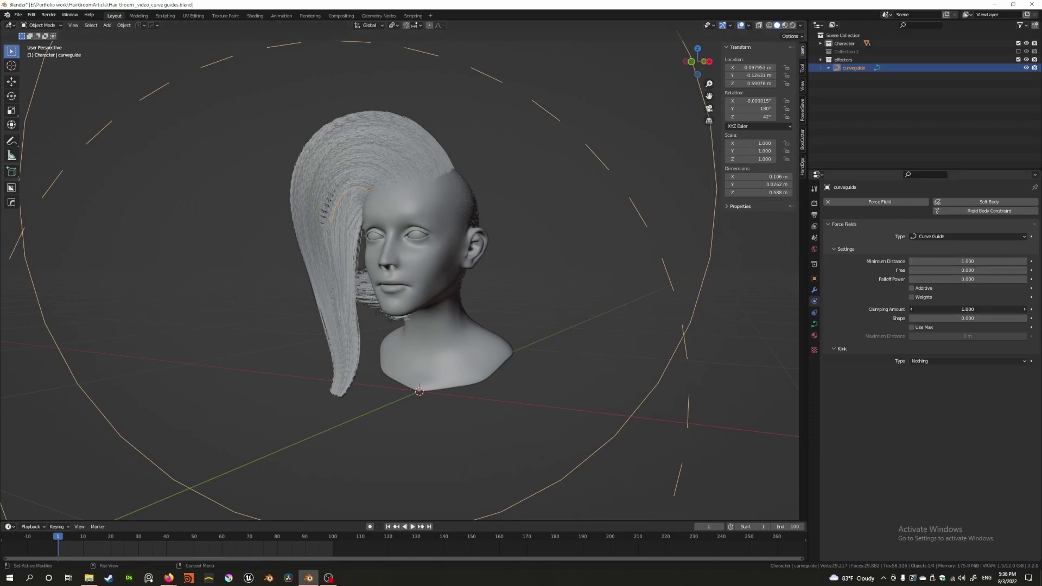
# - Try a Shape value of about -0.8 and return it to 0
pyautogui.moveTo(923, 319); pyautogui.dragTo(895, 318)
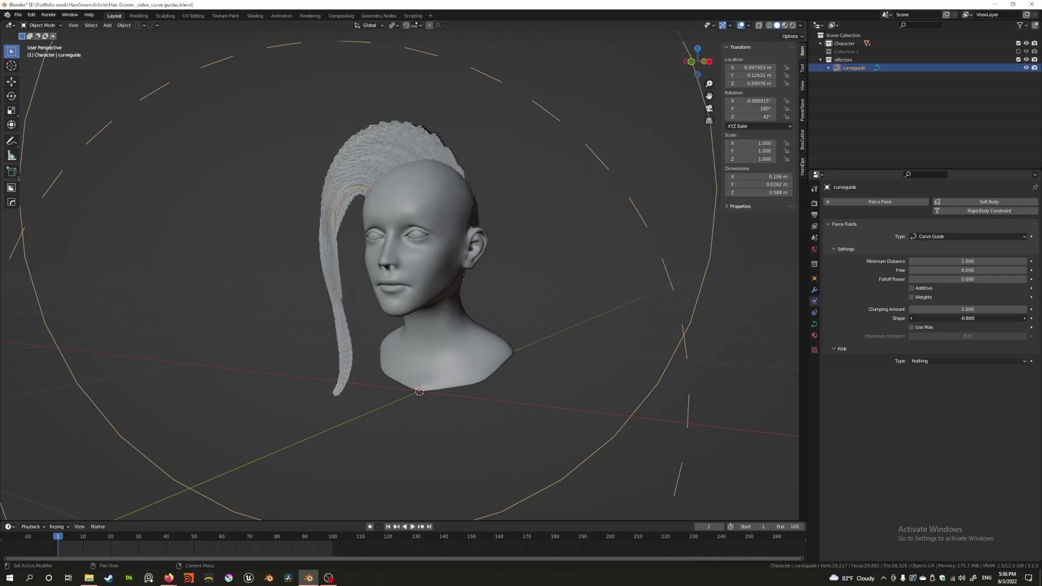
pyautogui.click(955, 318)
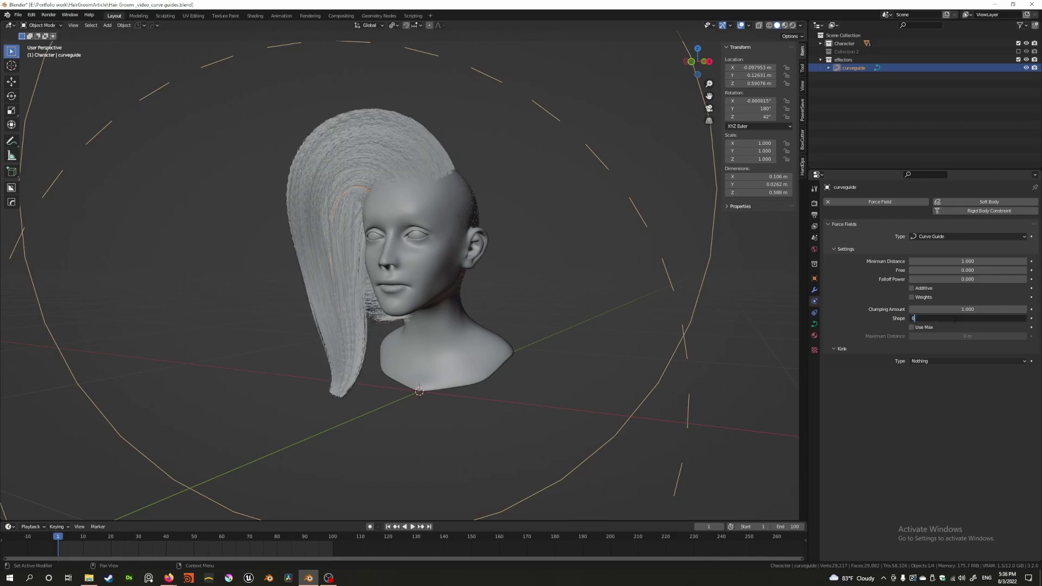
pyautogui.write('0')
pyautogui.press('Return')
# - Set the curve guide's Shape to 0.1 and its Clumping Amount to 0.5
pyautogui.moveTo(698, 314); pyautogui.dragTo(470, 260, button='middle')
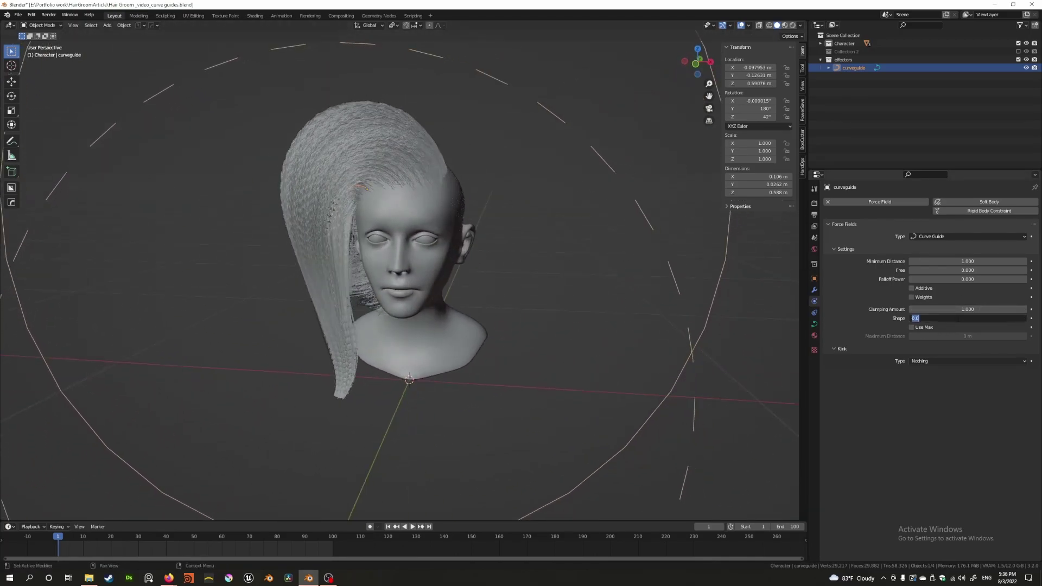
pyautogui.press('Return')
pyautogui.click(961, 310)
pyautogui.write('0.5')
pyautogui.press('Return')
pyautogui.moveTo(542, 261); pyautogui.dragTo(551, 230, button='middle')
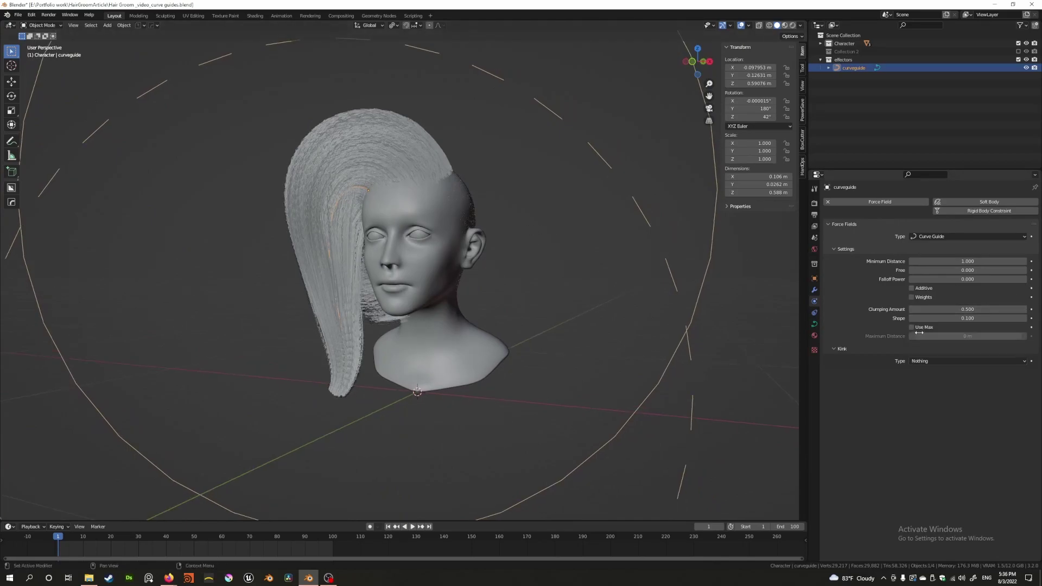
pyautogui.moveTo(392, 288); pyautogui.dragTo(418, 298, button='middle')
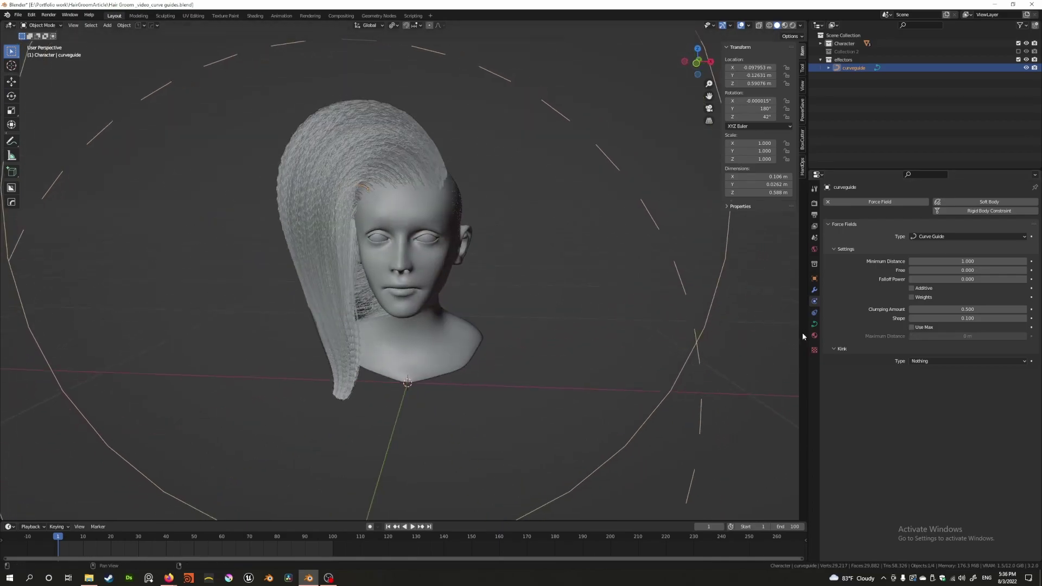
# - Enable Use Max on the curve guide and raise its Maximum Distance to about 0.08 m and on to about 0.59 m
pyautogui.click(912, 328)
pyautogui.moveTo(438, 240)
pyautogui.mouseDown(button='middle')
pyautogui.moveTo(405, 245)
pyautogui.moveTo(482, 290)
pyautogui.moveTo(406, 233)
pyautogui.moveTo(402, 249)
pyautogui.moveTo(439, 262)
pyautogui.moveTo(460, 238)
pyautogui.moveTo(427, 252)
pyautogui.mouseUp(button='middle')
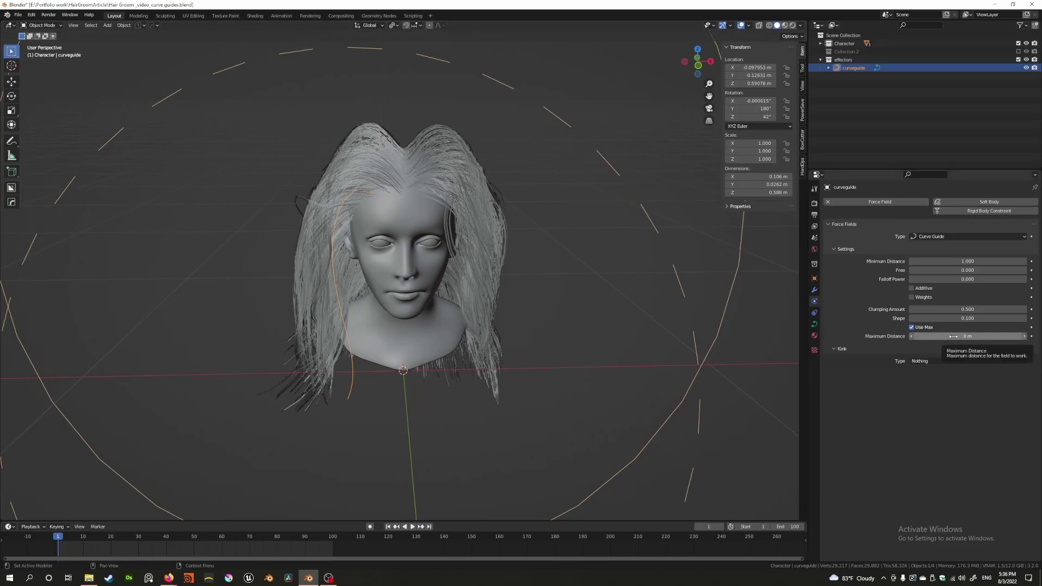
pyautogui.moveTo(391, 218)
pyautogui.mouseDown(button='middle')
pyautogui.moveTo(401, 222)
pyautogui.moveTo(365, 229)
pyautogui.moveTo(381, 206)
pyautogui.mouseUp(button='middle')
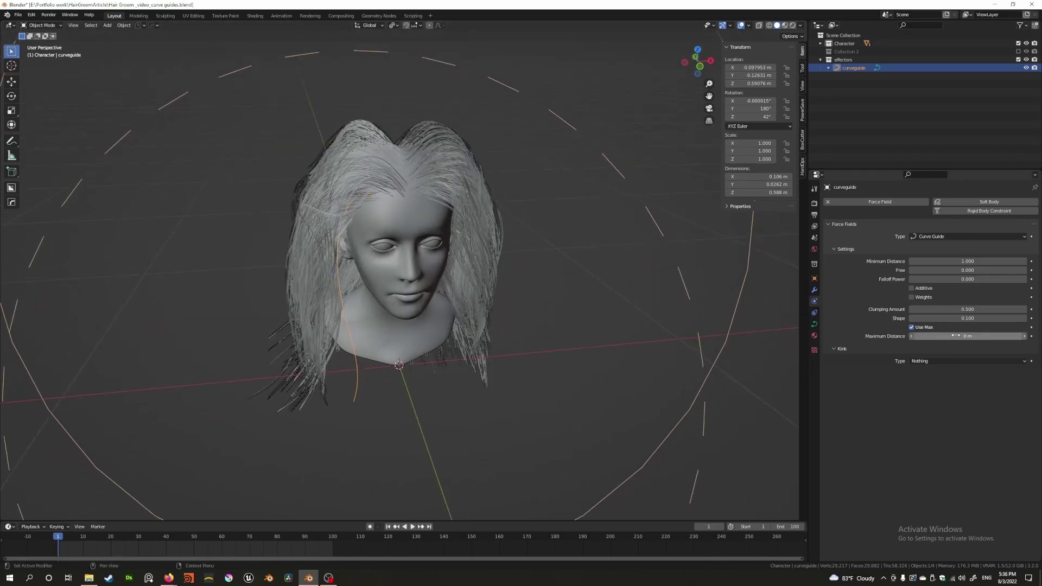
pyautogui.moveTo(951, 335); pyautogui.dragTo(961, 336)
pyautogui.moveTo(326, 245); pyautogui.dragTo(462, 228, button='middle')
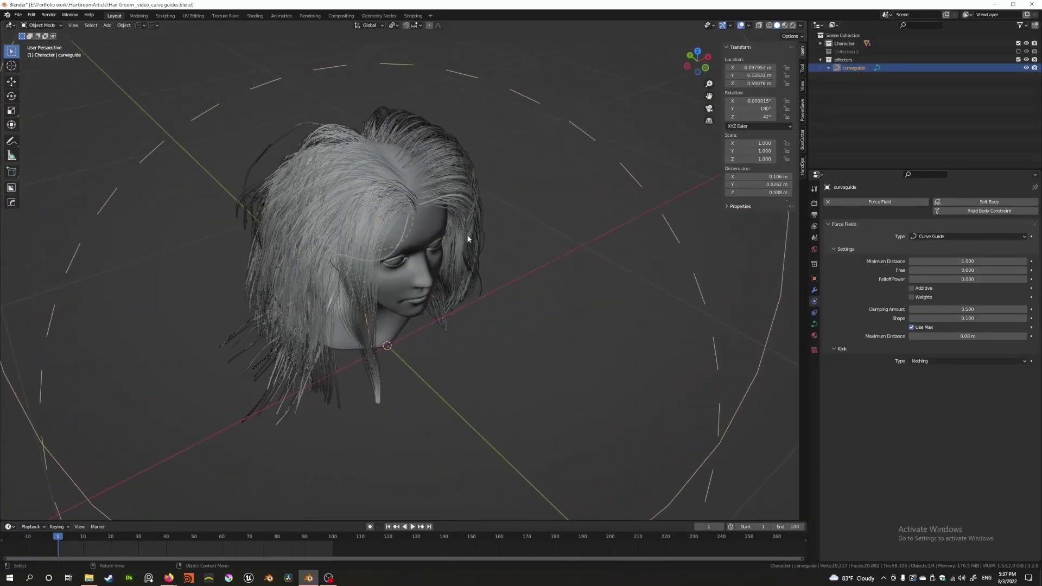
pyautogui.moveTo(968, 336); pyautogui.dragTo(1024, 336)
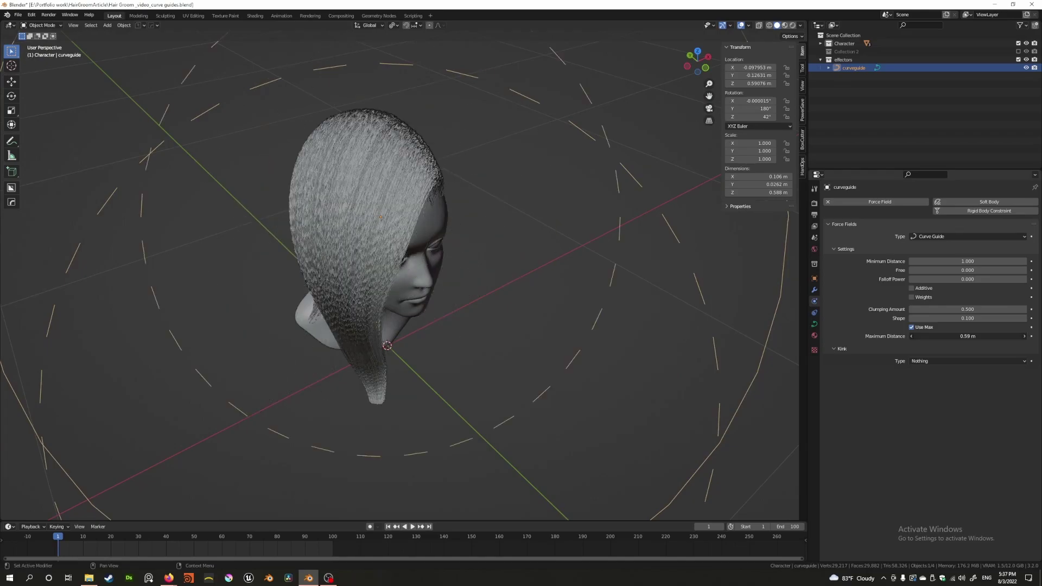
# - Lower the curve guide's Maximum Distance to about 0.26 m and on to about 0.12 m, saving the file along the way
pyautogui.moveTo(548, 325); pyautogui.dragTo(553, 293, button='middle')
pyautogui.moveTo(962, 336); pyautogui.dragTo(934, 336)
pyautogui.moveTo(577, 288)
pyautogui.mouseDown(button='middle')
pyautogui.moveTo(516, 333)
pyautogui.moveTo(533, 381)
pyautogui.moveTo(635, 349)
pyautogui.moveTo(704, 293)
pyautogui.moveTo(680, 278)
pyautogui.moveTo(572, 293)
pyautogui.mouseUp(button='middle')
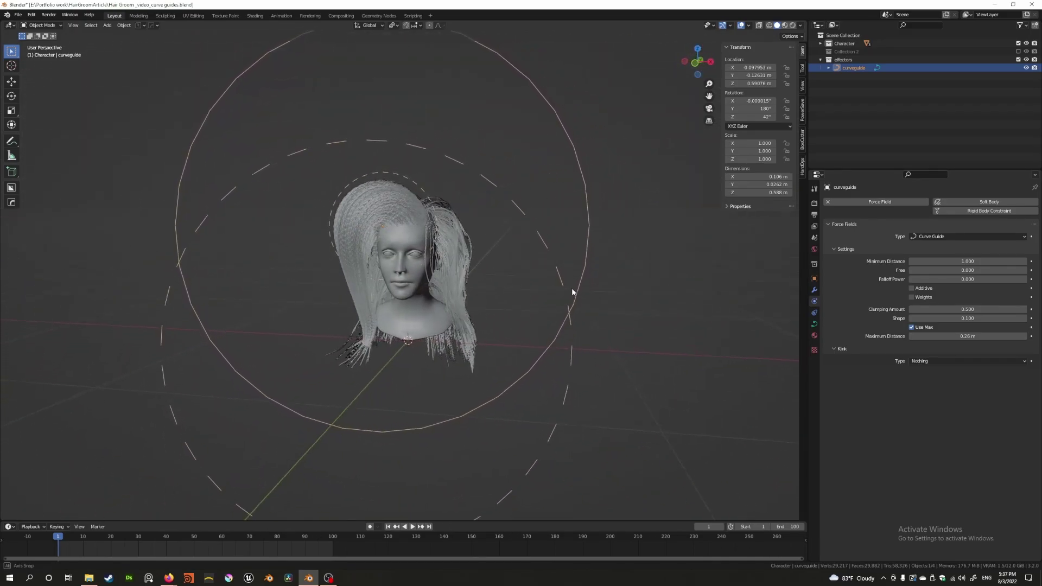
pyautogui.moveTo(417, 291); pyautogui.dragTo(357, 230, button='middle')
pyautogui.moveTo(437, 308); pyautogui.dragTo(271, 275, button='middle')
pyautogui.moveTo(1003, 337); pyautogui.dragTo(977, 337)
pyautogui.moveTo(486, 284); pyautogui.dragTo(331, 212, button='middle')
pyautogui.scroll(3, 430, 276)
pyautogui.hotkey('ctrl', 's')
pyautogui.moveTo(430, 276); pyautogui.dragTo(570, 268, button='middle')
pyautogui.moveTo(968, 336); pyautogui.dragTo(947, 336)
pyautogui.moveTo(456, 296); pyautogui.dragTo(530, 314, button='middle')
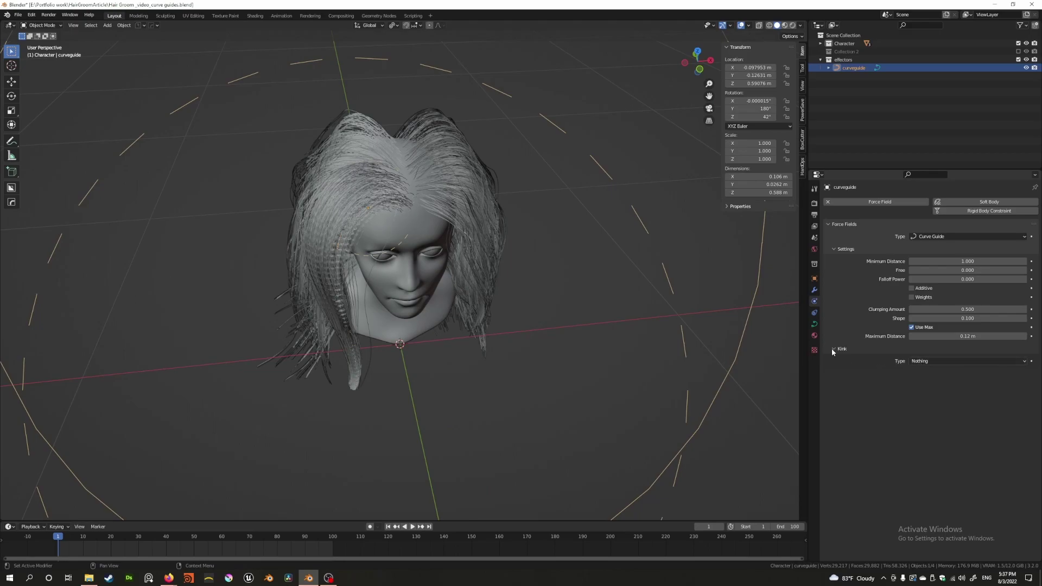
# - Set the curve guide's Kink Type to Curl and view the hair from the side
pyautogui.moveTo(419, 295); pyautogui.dragTo(487, 281, button='middle')
pyautogui.moveTo(520, 277); pyautogui.dragTo(917, 350, button='middle')
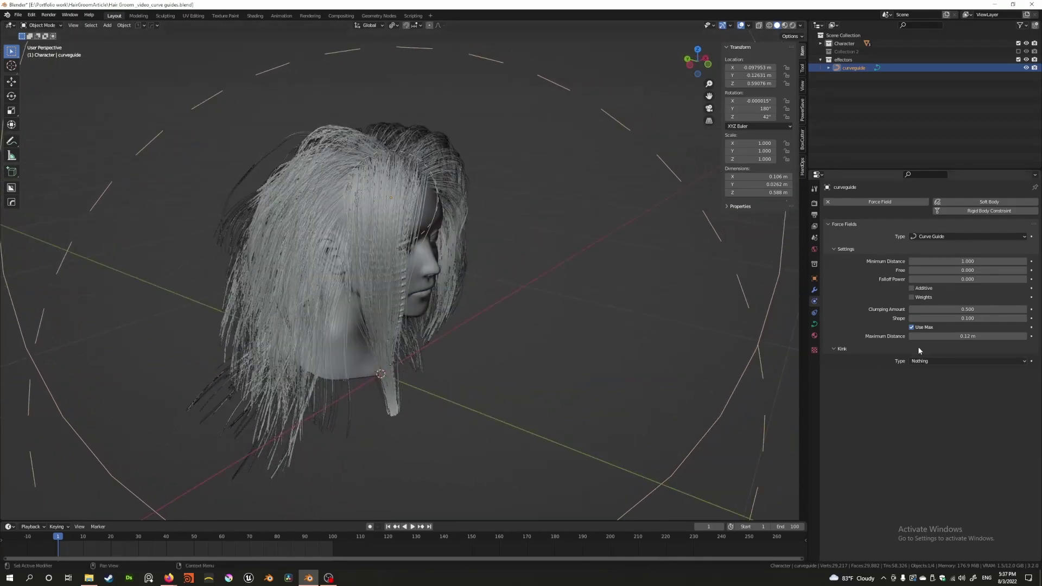
pyautogui.moveTo(518, 299); pyautogui.dragTo(716, 324, button='middle')
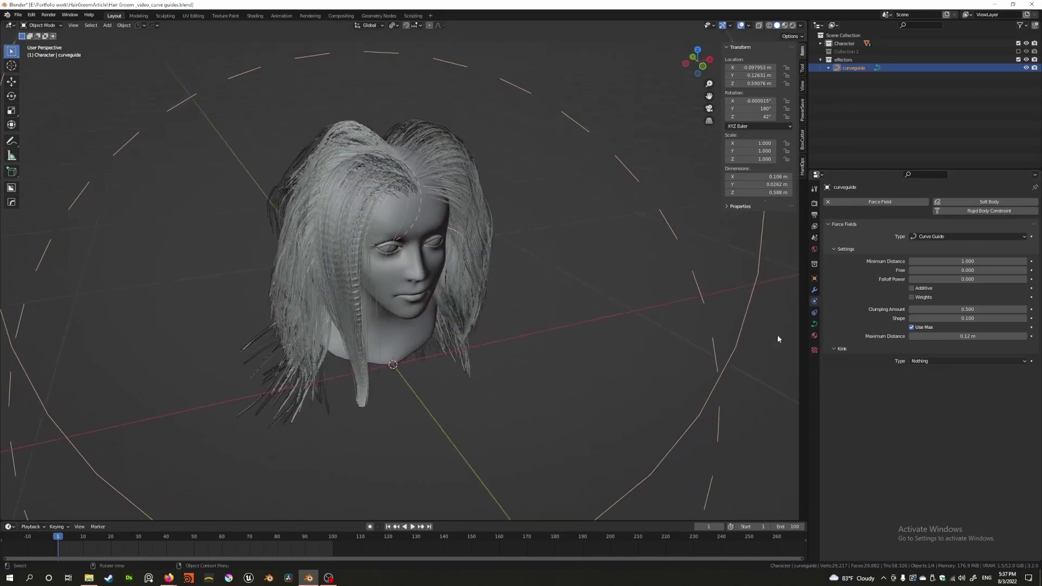
pyautogui.click(933, 360)
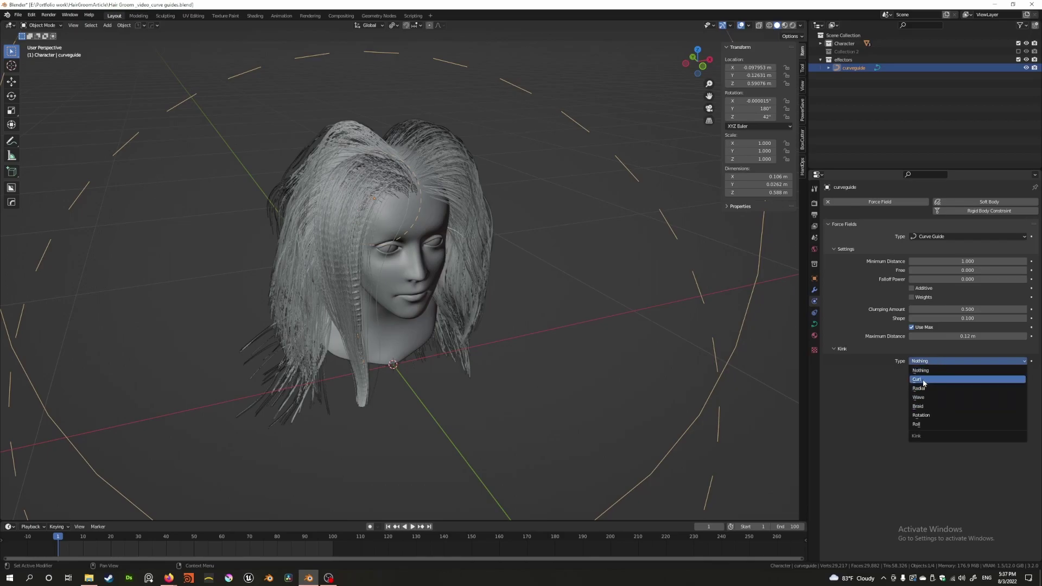
pyautogui.click(922, 379)
pyautogui.moveTo(601, 352); pyautogui.dragTo(425, 311, button='middle')
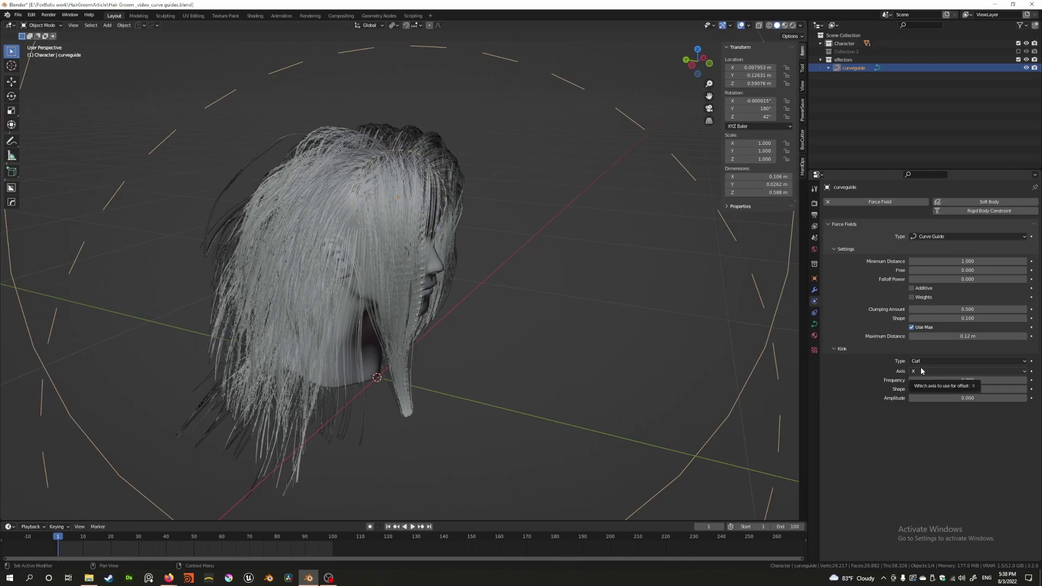
# - Try a Curl kink Amplitude of 0.4 and reduce it back to 0
pyautogui.click(930, 401)
pyautogui.write('0.4')
pyautogui.press('Return')
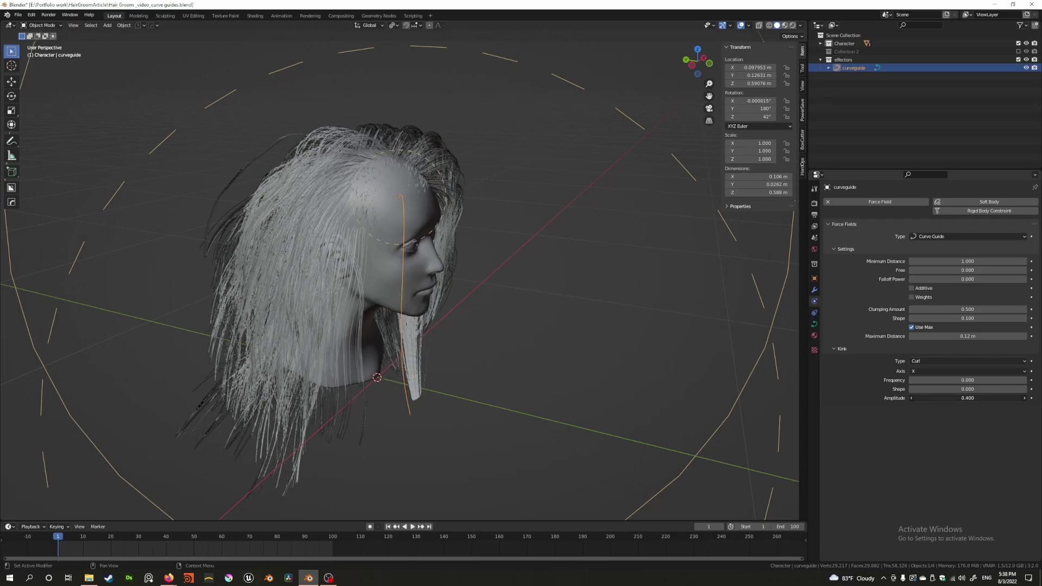
pyautogui.moveTo(953, 400); pyautogui.dragTo(931, 400)
# - Try a Curl kink Amplitude of 0.1 and lower it slightly while inspecting the hair up close
pyautogui.click(932, 400)
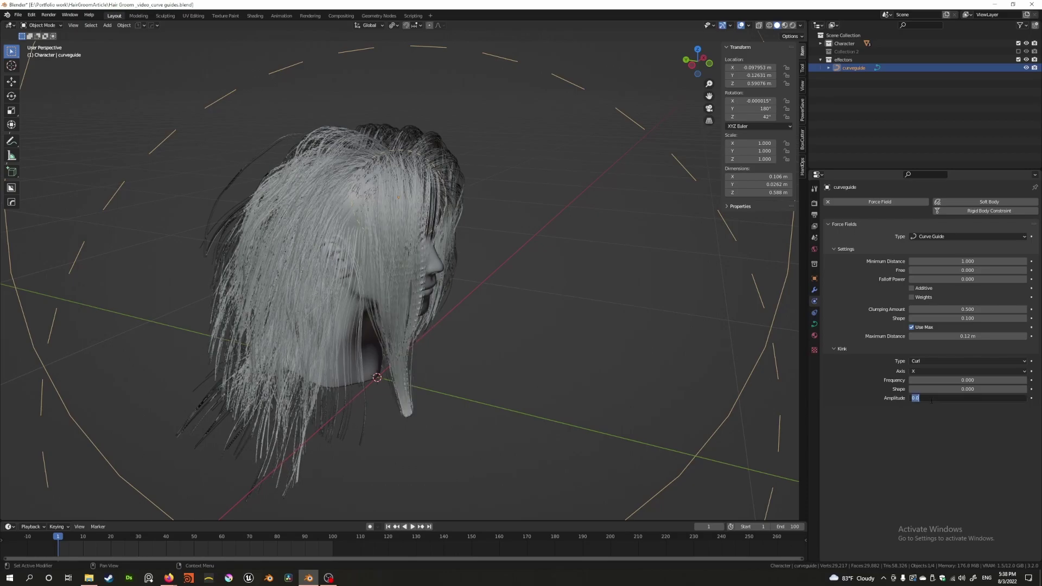
pyautogui.write('.1')
pyautogui.press('Return')
pyautogui.moveTo(477, 263); pyautogui.dragTo(624, 326, button='middle')
pyautogui.scroll(3, 460, 298)
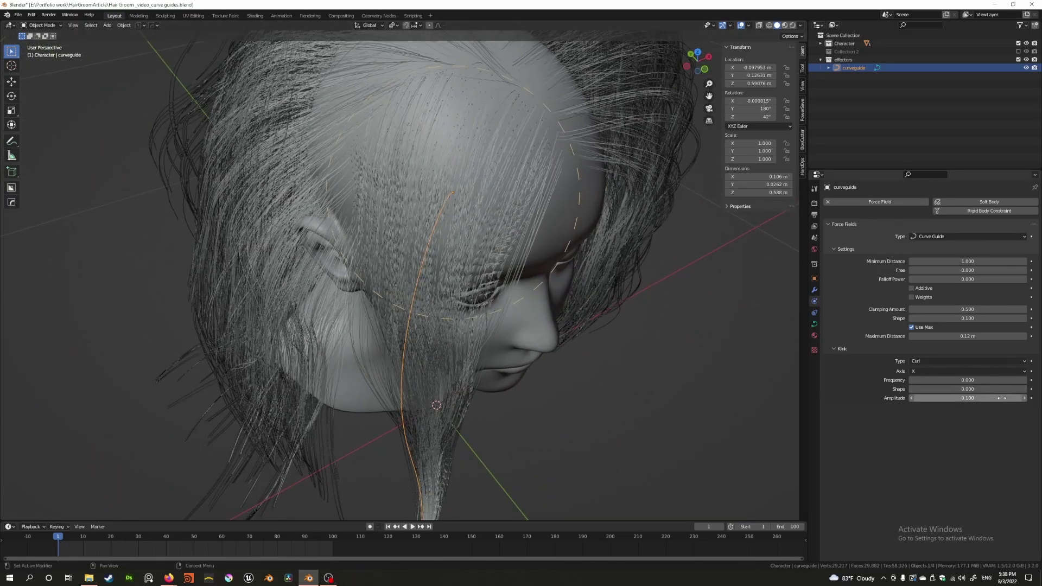
pyautogui.moveTo(1004, 398); pyautogui.dragTo(998, 398)
pyautogui.moveTo(548, 347); pyautogui.dragTo(717, 327, button='middle')
# - Reset the Kink Type to Nothing, try Radial, and return it to Curl
pyautogui.click(939, 361)
pyautogui.click(930, 370)
pyautogui.click(928, 361)
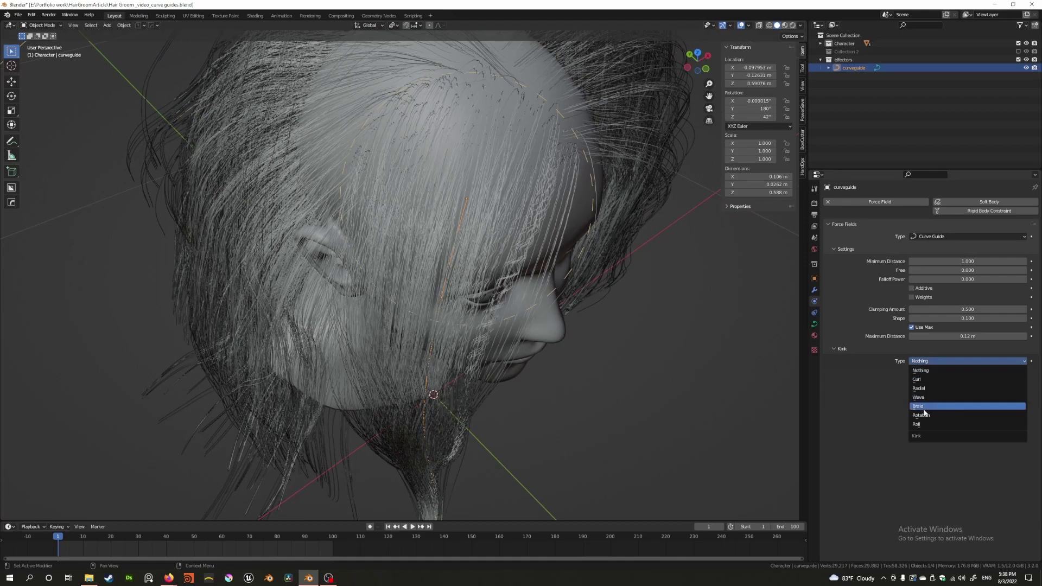
pyautogui.click(920, 388)
pyautogui.click(922, 362)
pyautogui.click(922, 379)
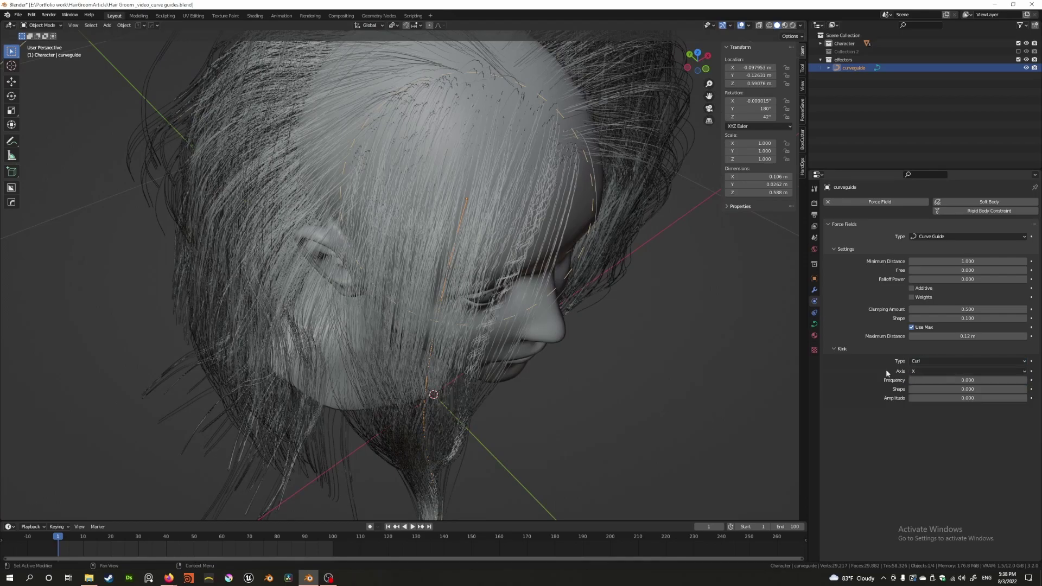
# - Set the curve guide's Kink Type to Braid and its Amplitude to 0.01
pyautogui.moveTo(591, 320); pyautogui.dragTo(564, 298, button='middle')
pyautogui.click(926, 363)
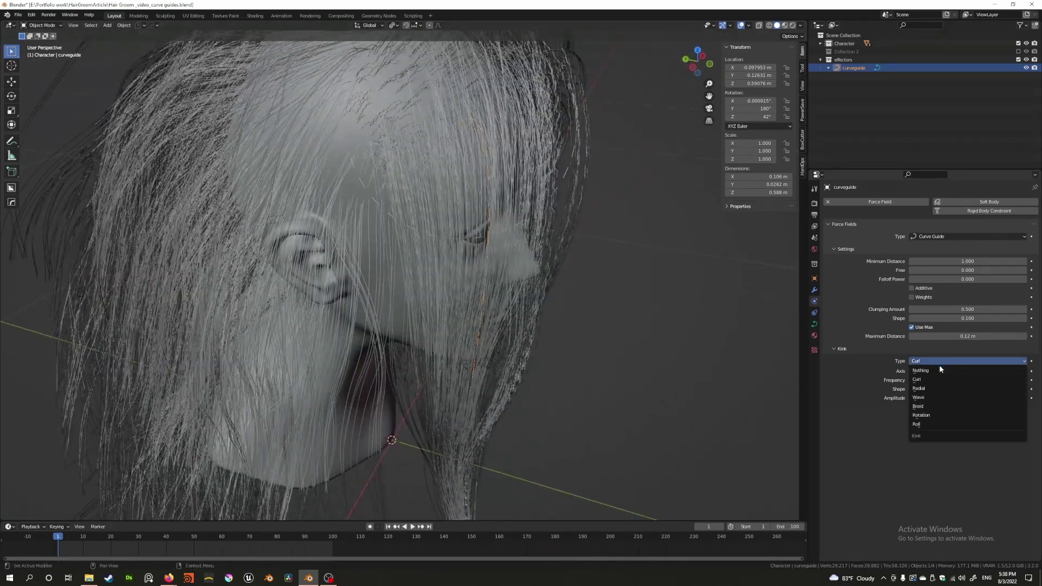
pyautogui.click(926, 407)
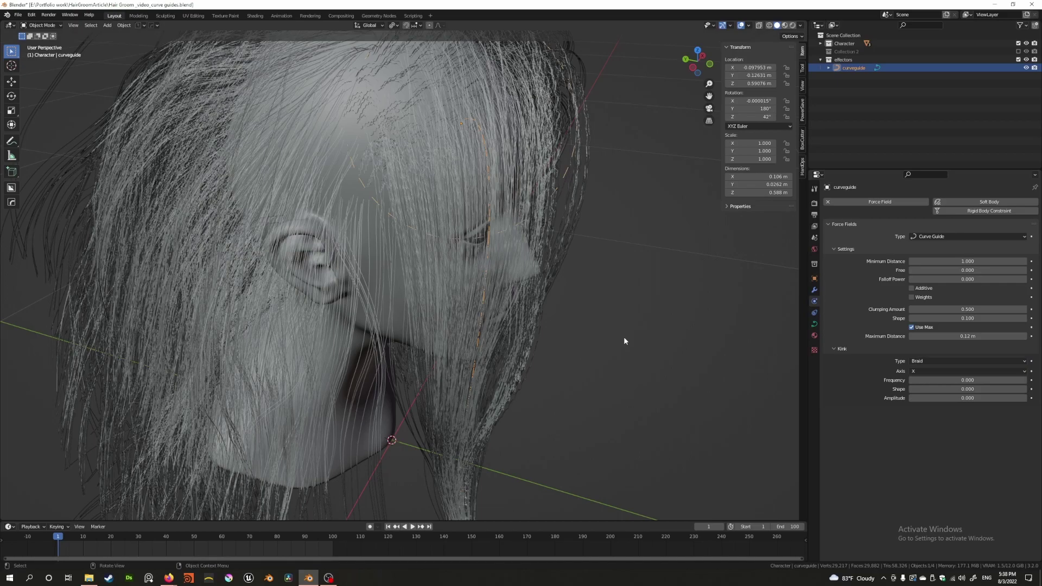
pyautogui.click(928, 400)
pyautogui.moveTo(467, 277); pyautogui.dragTo(499, 278, button='middle')
# - Set the Braid kink's Frequency to 0.5 and raise it to 10
pyautogui.click(968, 380)
pyautogui.write('0.5')
pyautogui.press('Return')
pyautogui.moveTo(967, 380); pyautogui.dragTo(1029, 380)
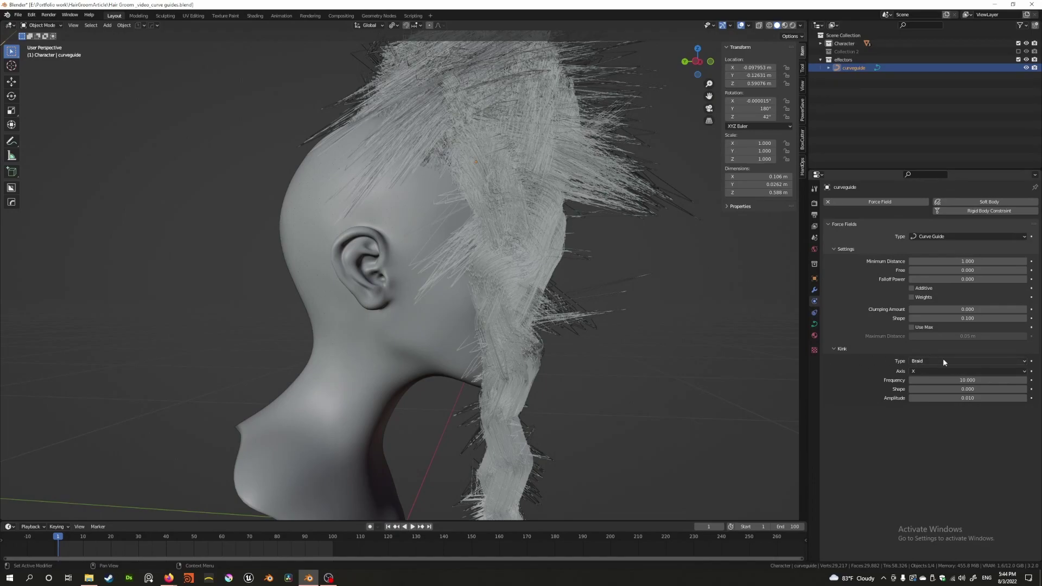
# - Enable Use Max on the curve guide to limit the braid's influence, and view the bust from the front
pyautogui.moveTo(477, 297); pyautogui.dragTo(459, 308, button='middle')
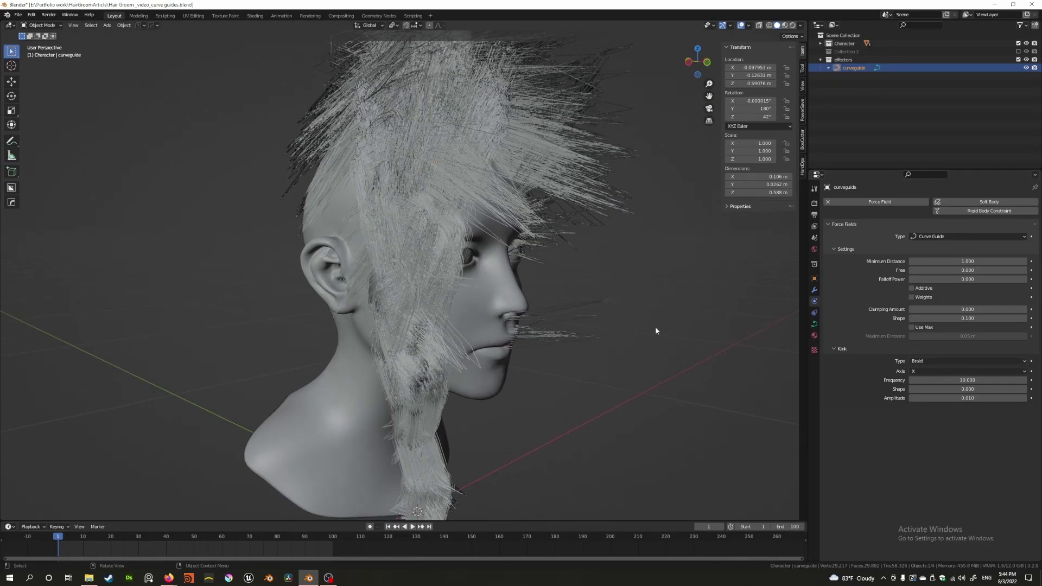
pyautogui.click(911, 327)
pyautogui.moveTo(676, 307); pyautogui.dragTo(464, 267, button='middle')
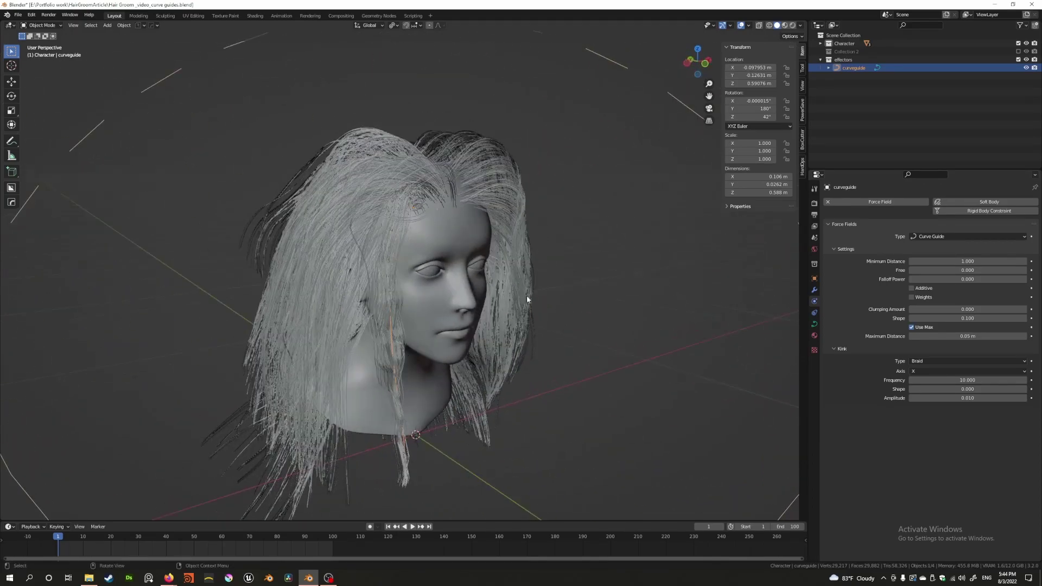
# - Try the Roll kink on the curve guide and set the Kink Type to Nothing
pyautogui.click(956, 361)
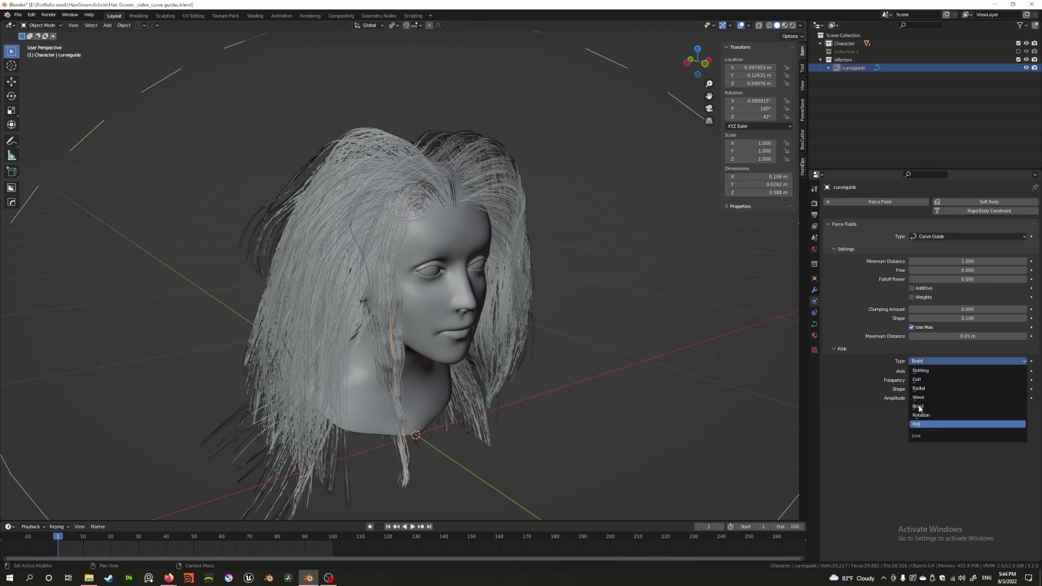
pyautogui.click(919, 424)
pyautogui.moveTo(444, 279); pyautogui.dragTo(428, 280, button='middle')
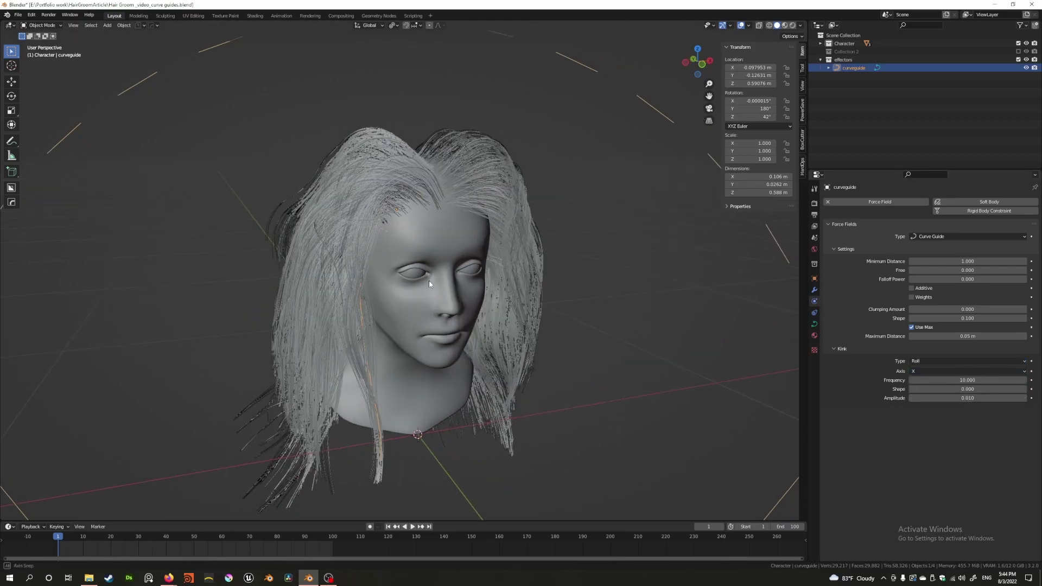
pyautogui.click(922, 361)
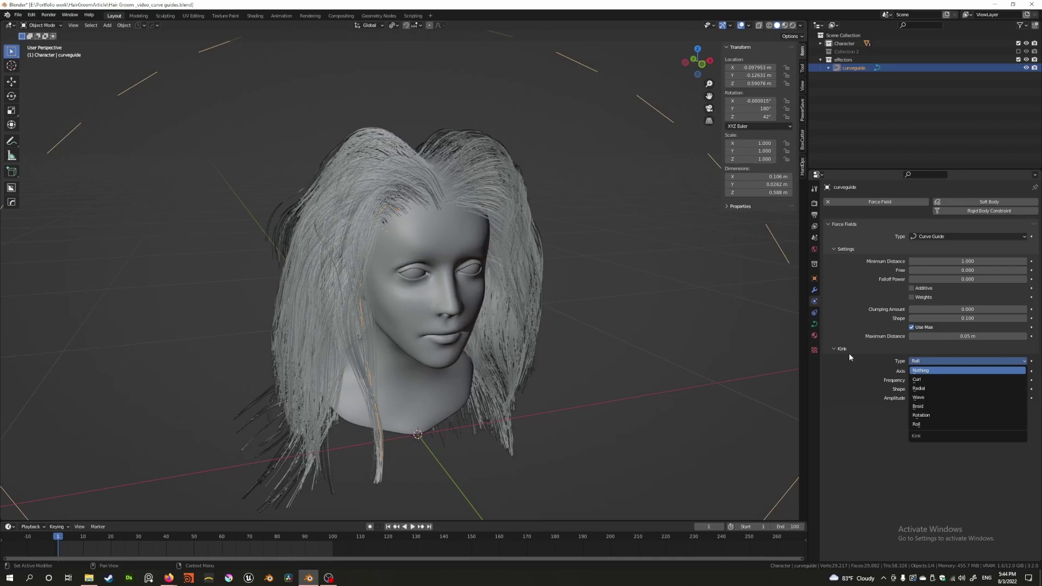
pyautogui.click(921, 370)
pyautogui.moveTo(367, 292); pyautogui.dragTo(442, 304, button='middle')
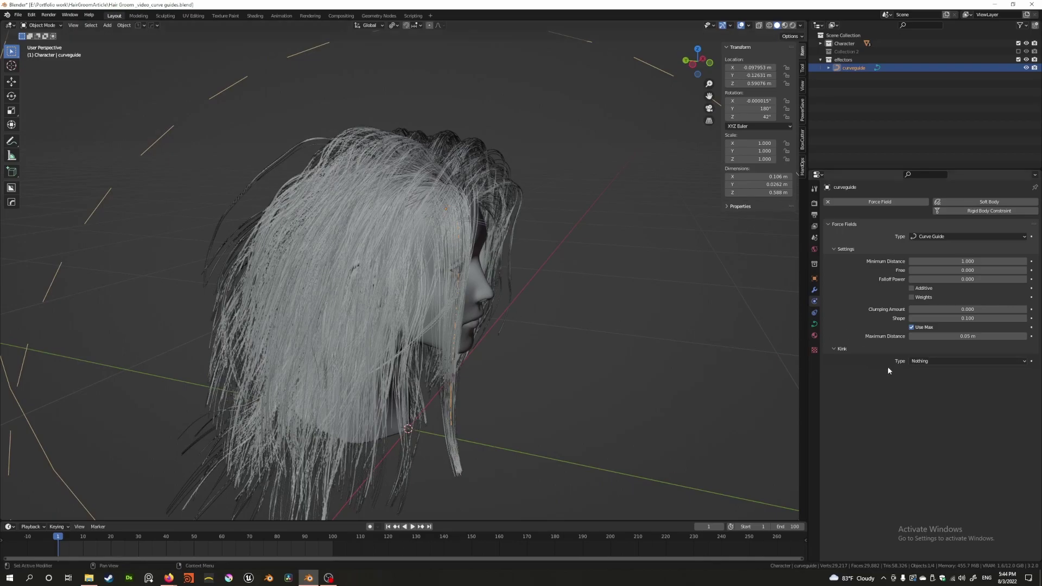
# - Raise the curve guide's Maximum Distance to 0.06 m
pyautogui.click(921, 361)
pyautogui.moveTo(435, 266); pyautogui.dragTo(725, 256, button='middle')
pyautogui.scroll(5, 390, 244)
pyautogui.scroll(-4, 493, 181)
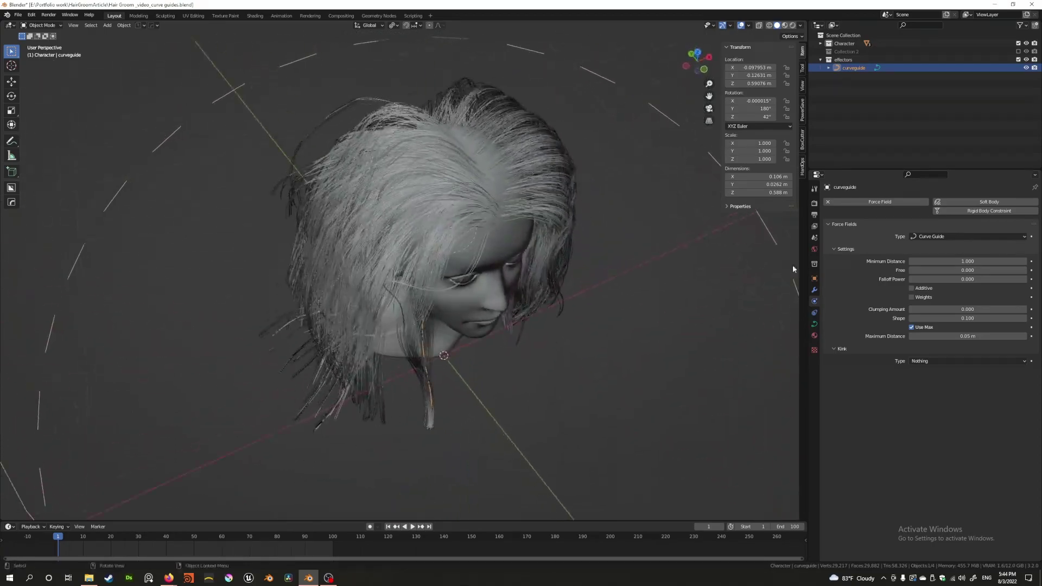
pyautogui.click(1025, 336)
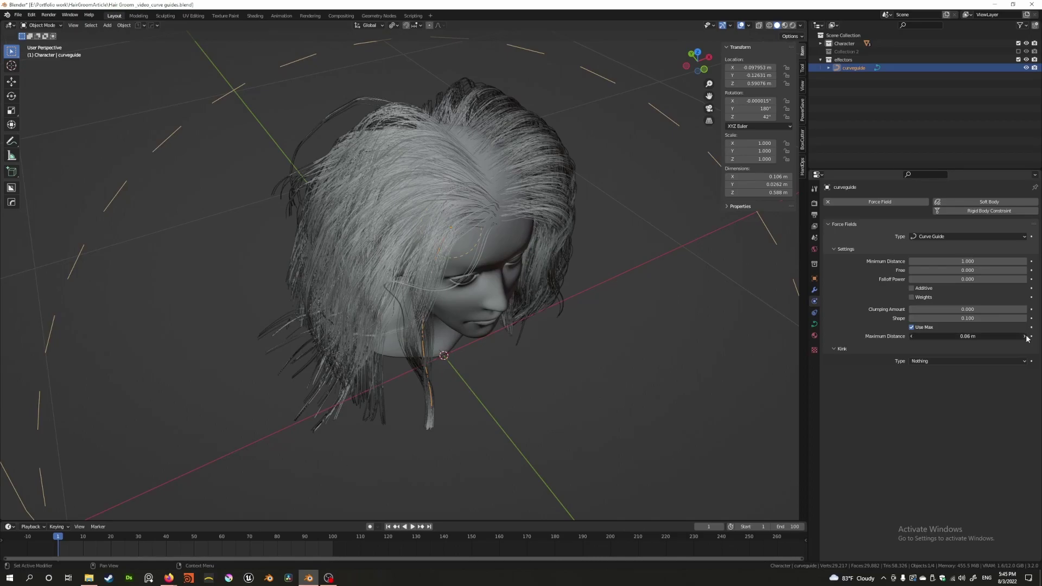
# - Set the curve guide's maximum distance to 0.08 m and enter Edit Mode on its curve
pyautogui.click(1025, 337)
pyautogui.click(1025, 337)
pyautogui.moveTo(628, 302); pyautogui.dragTo(304, 255, button='middle')
pyautogui.press('Tab')
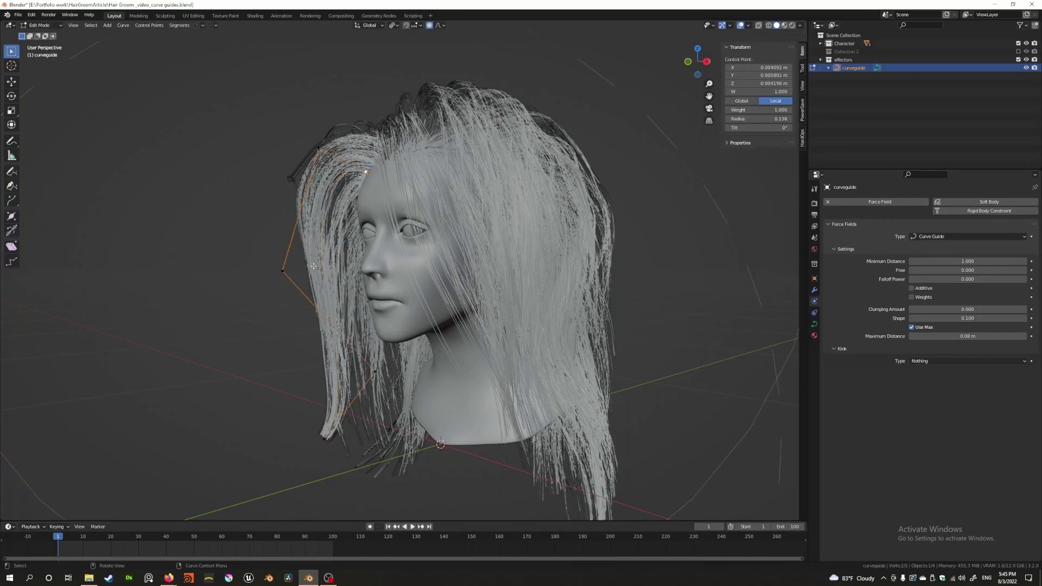
# - Move the guide curve's third control point farther out from the face, and pull its fourth control point outward as well
pyautogui.click(282, 272)
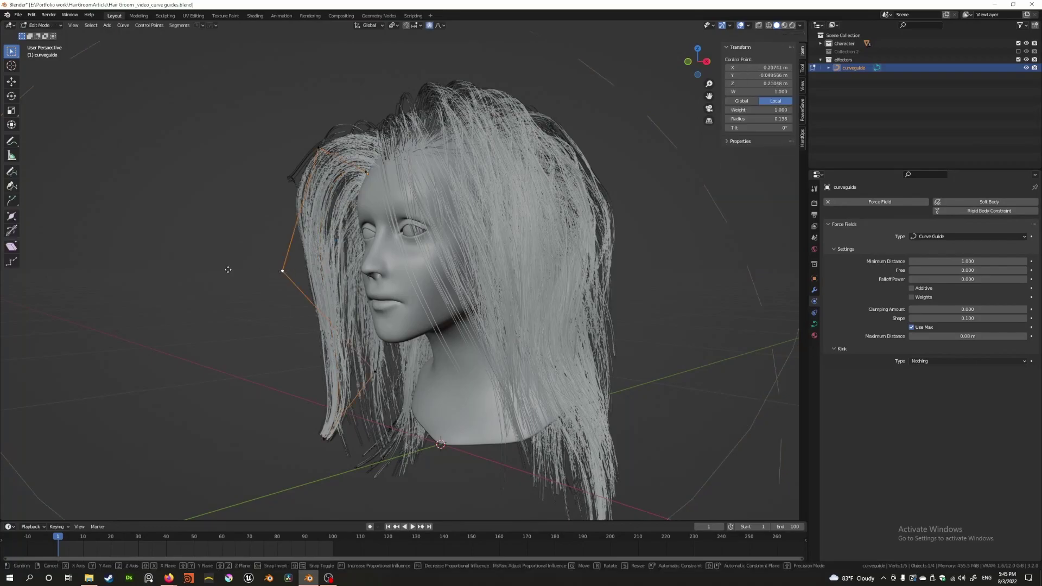
pyautogui.press('g')
pyautogui.click(206, 274)
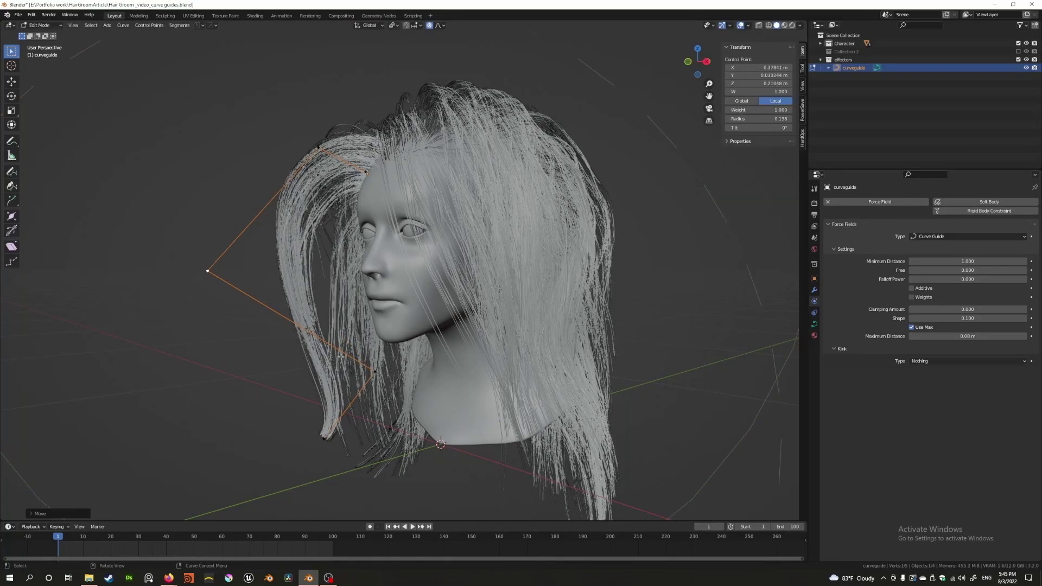
pyautogui.click(371, 375)
pyautogui.press('g')
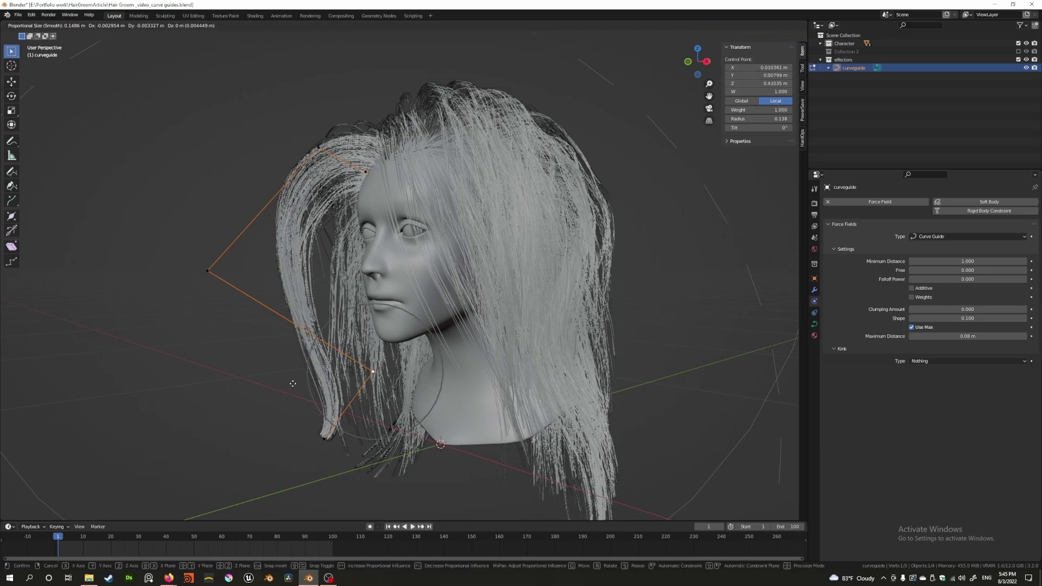
pyautogui.click(253, 367)
# - Move the guide curve's third control point sideways, toward the front of the face, as seen from above
pyautogui.moveTo(253, 367); pyautogui.dragTo(443, 445, button='middle')
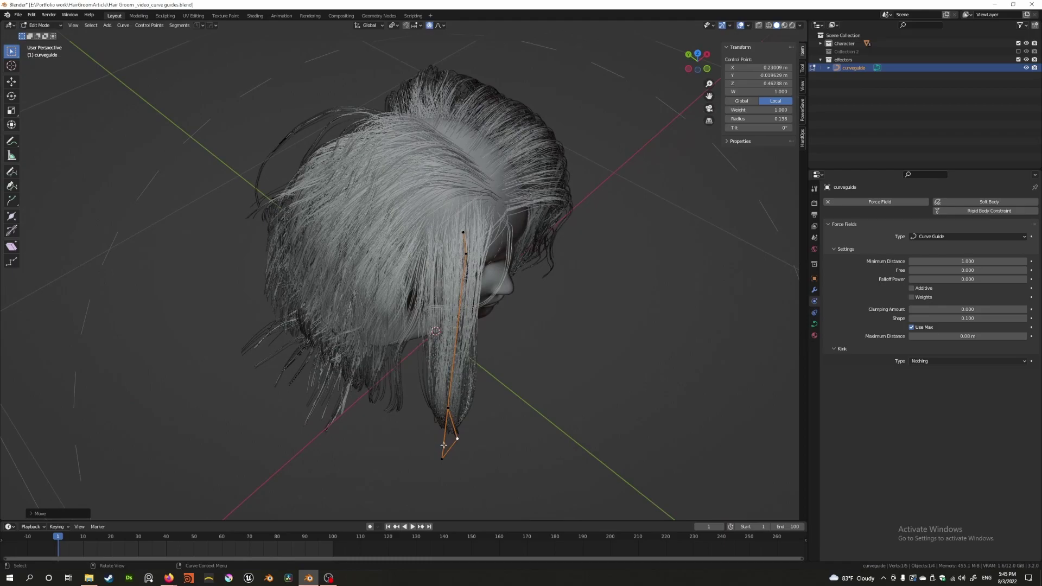
pyautogui.press('g')
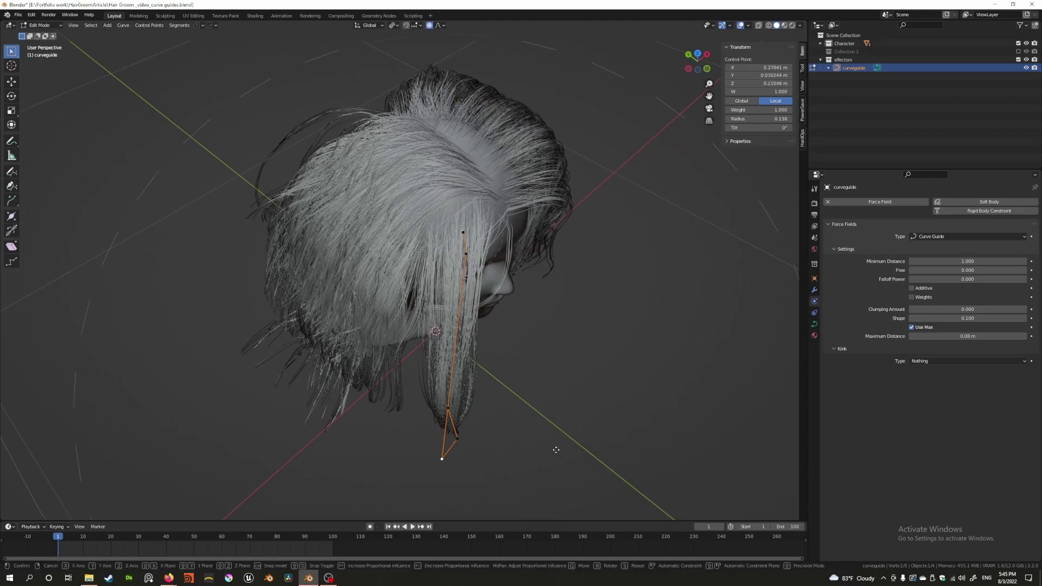
pyautogui.click(558, 444)
# - Move the second control point, at the top of the guide curve, forward and away from the forehead
pyautogui.moveTo(558, 444); pyautogui.dragTo(375, 307, button='middle')
pyautogui.scroll(3, 385, 378)
pyautogui.click(416, 183)
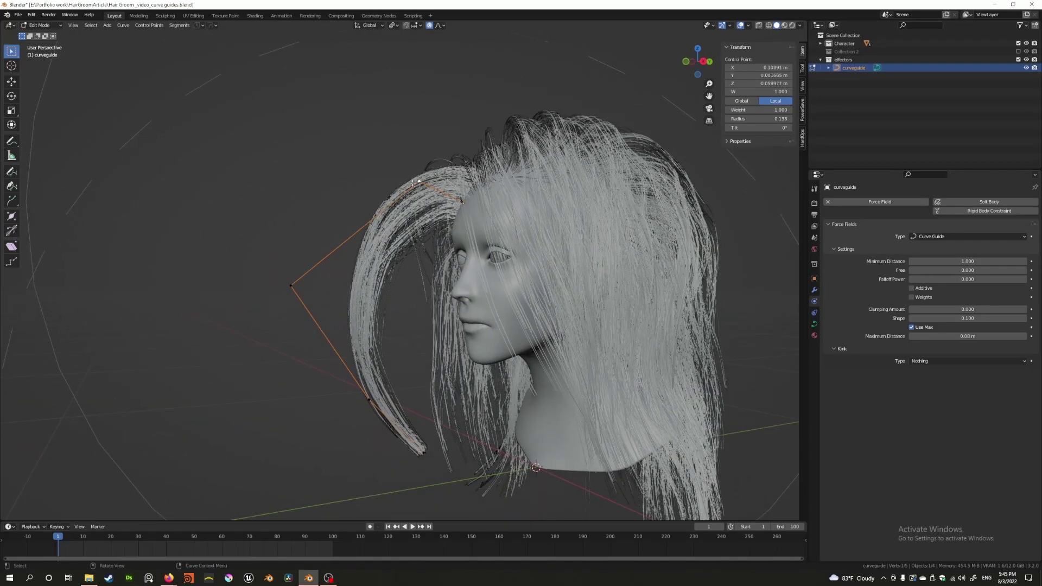
pyautogui.press('g')
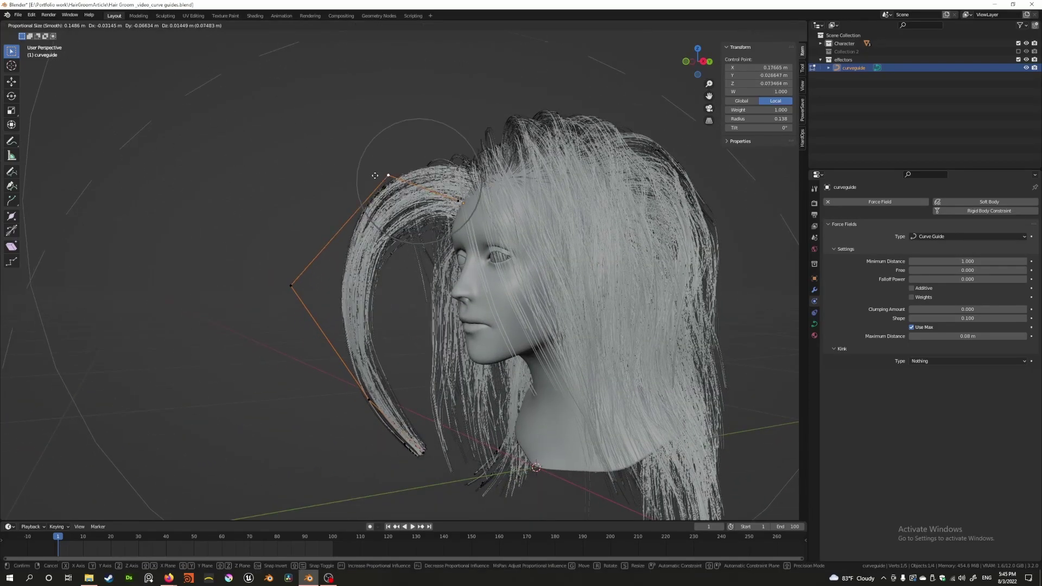
pyautogui.click(372, 176)
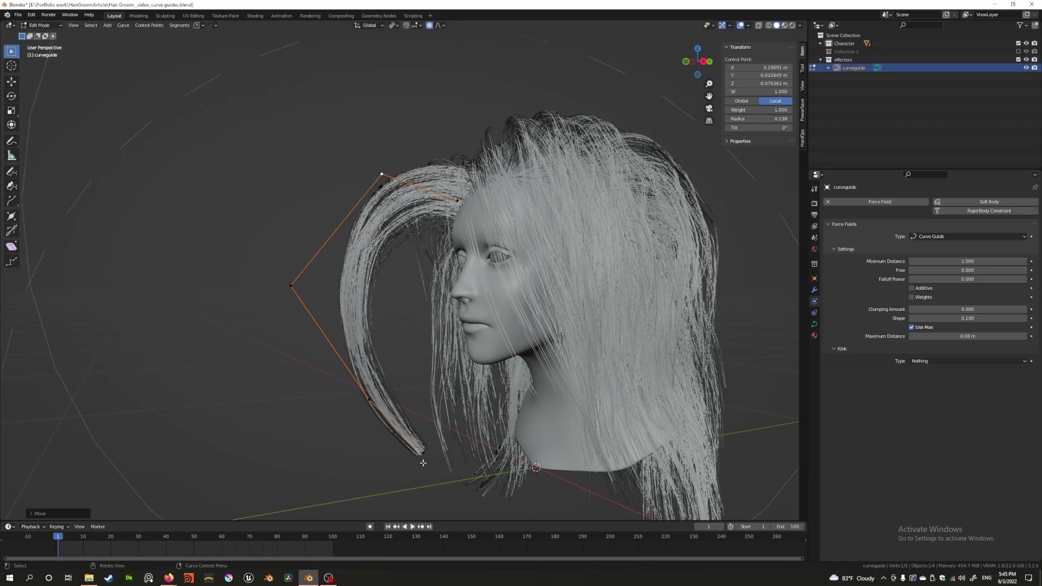
# - Lower the guide curve's tip control point so the strand hangs down, and move the fourth control point inward toward the neck
pyautogui.keyDown('shift'); pyautogui.moveTo(414, 460); pyautogui.dragTo(378, 350, button='middle'); pyautogui.keyUp('shift')
pyautogui.press('g')
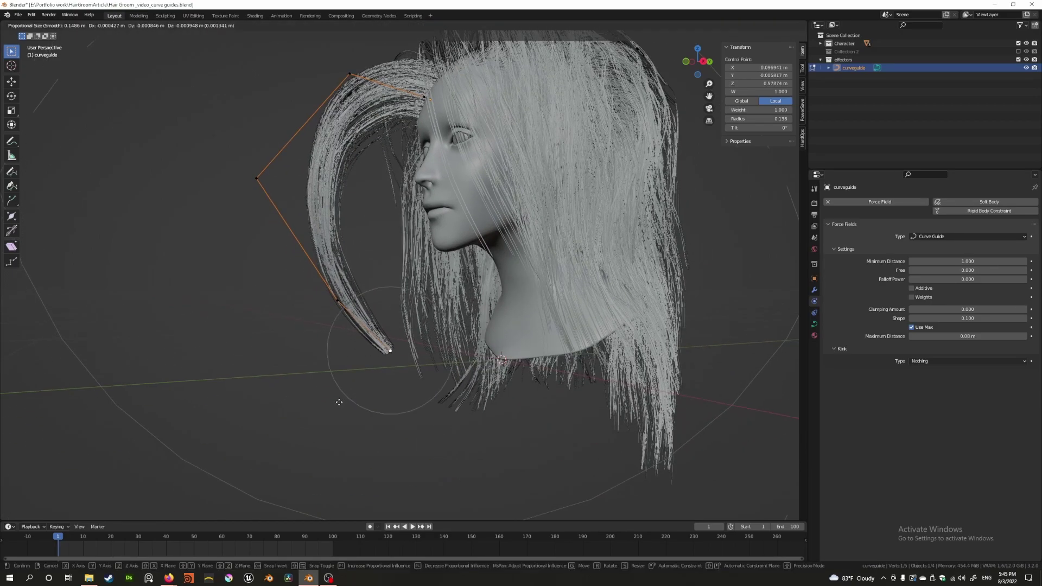
pyautogui.click(339, 354)
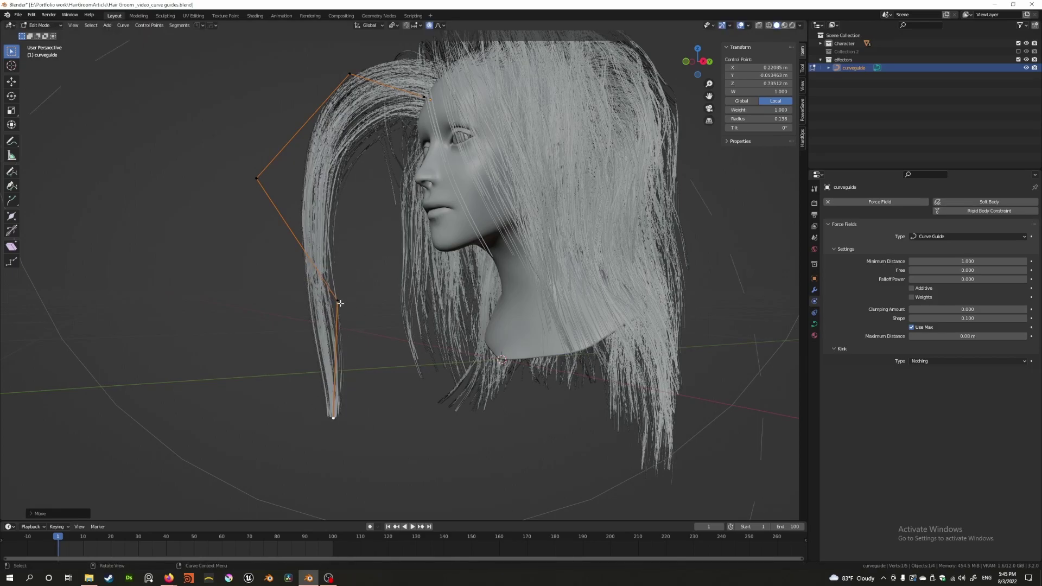
pyautogui.click(339, 303)
pyautogui.press('g')
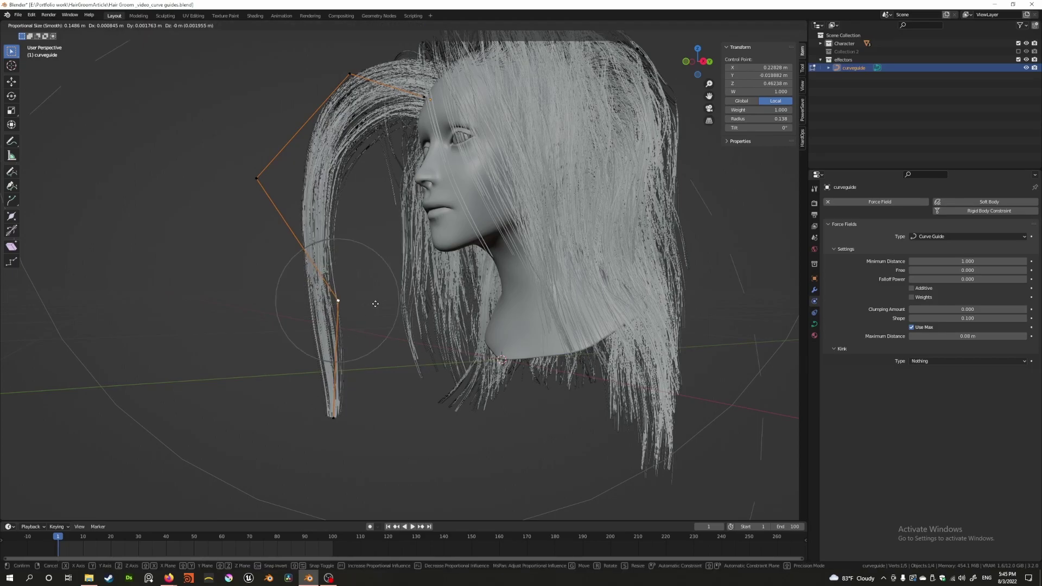
pyautogui.click(333, 302)
pyautogui.moveTo(333, 302); pyautogui.dragTo(298, 302, button='middle')
pyautogui.hotkey('ctrl', 'Tab')
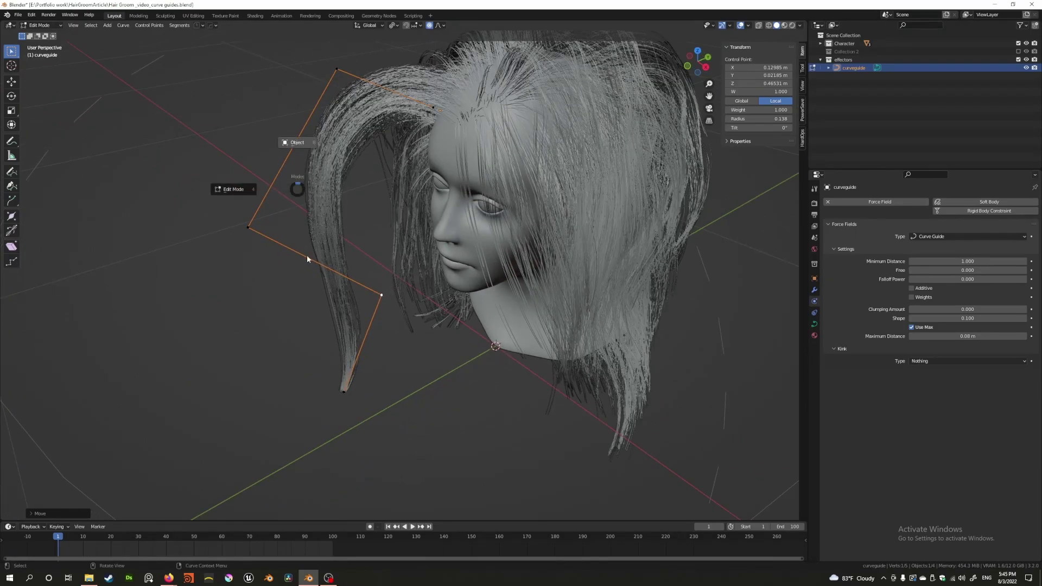
pyautogui.scroll(-3, 283, 247)
pyautogui.moveTo(291, 234); pyautogui.dragTo(318, 224, button='middle')
pyautogui.hotkey('ctrl', 'Tab')
pyautogui.click(322, 202)
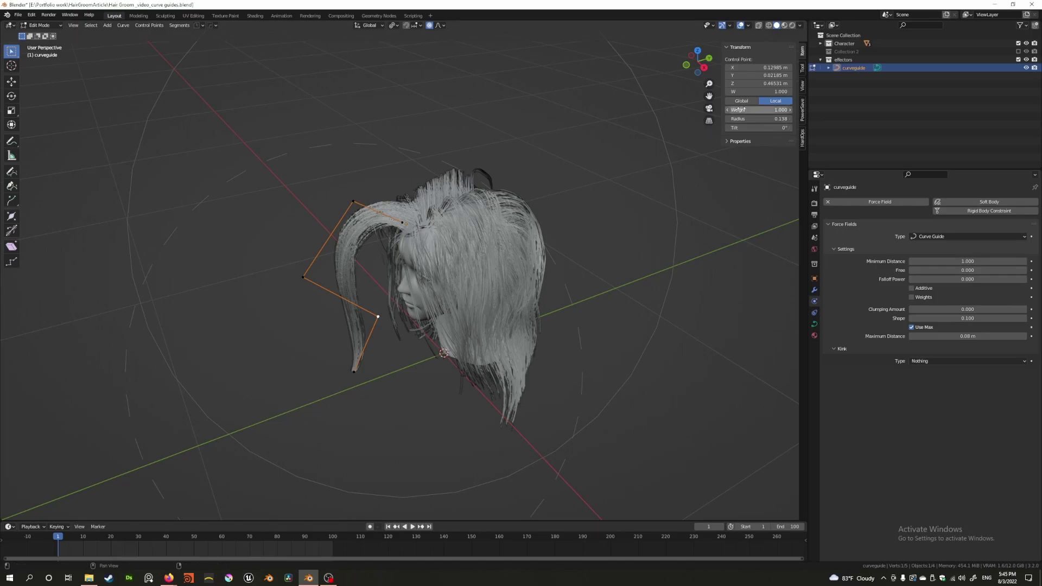
# - Set the radius of the guide curve's second control point to 0.658
pyautogui.click(355, 204)
pyautogui.moveTo(370, 209); pyautogui.dragTo(347, 195, button='middle')
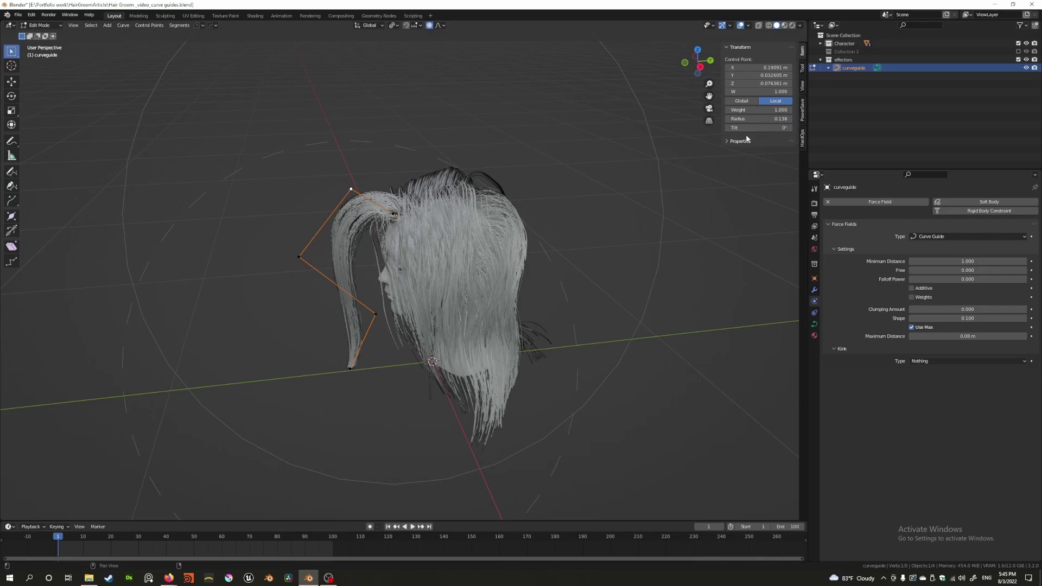
pyautogui.scroll(3, 317, 305)
pyautogui.keyDown('shift'); pyautogui.moveTo(306, 236); pyautogui.dragTo(516, 256, button='middle'); pyautogui.keyUp('shift')
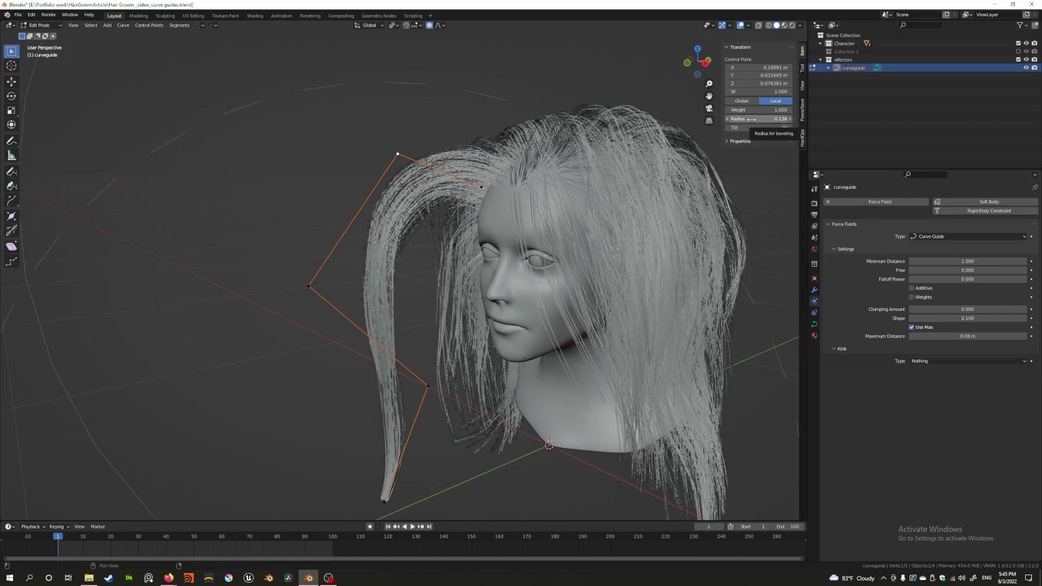
pyautogui.moveTo(753, 120)
pyautogui.mouseDown()
pyautogui.moveTo(814, 120)
pyautogui.moveTo(743, 127)
pyautogui.mouseUp()
# - Try a radius of 1.700 on the fourth control point and 0.000 on the third control point
pyautogui.moveTo(342, 185); pyautogui.dragTo(475, 168, button='middle')
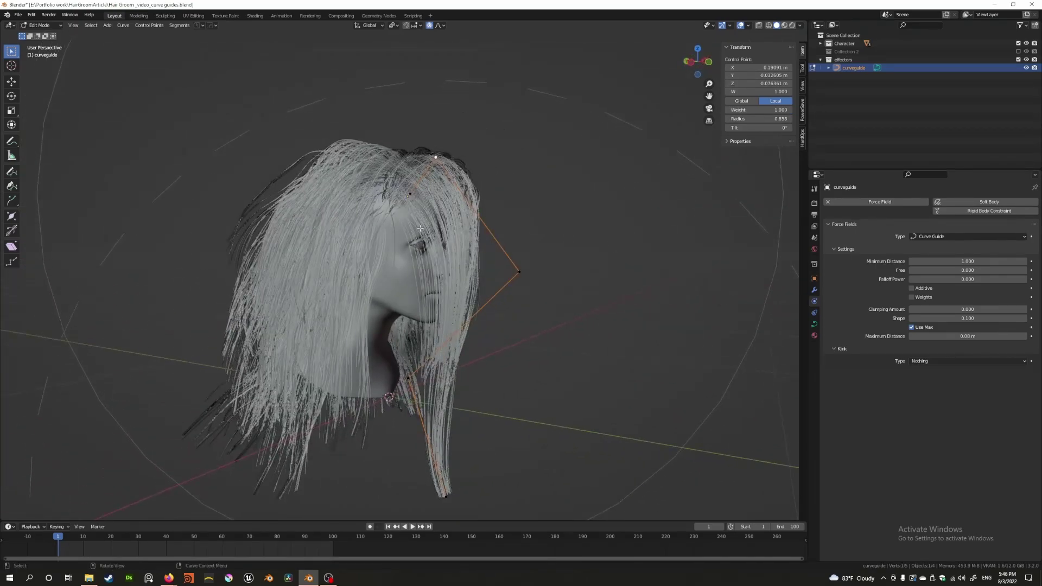
pyautogui.click(520, 273)
pyautogui.keyDown('shift'); pyautogui.moveTo(495, 368); pyautogui.dragTo(532, 230, button='middle'); pyautogui.keyUp('shift')
pyautogui.click(443, 274)
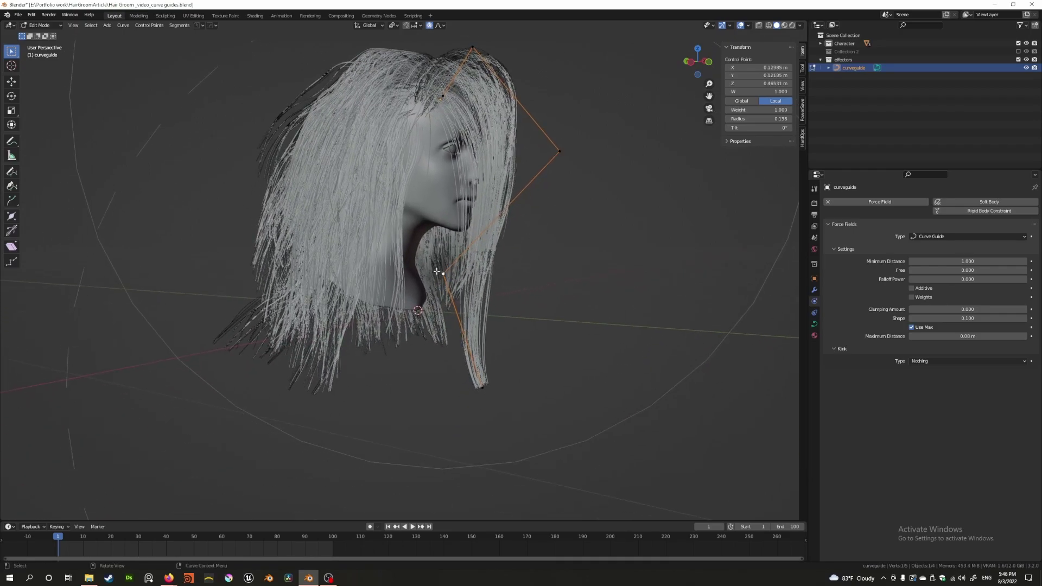
pyautogui.moveTo(760, 118); pyautogui.dragTo(793, 118)
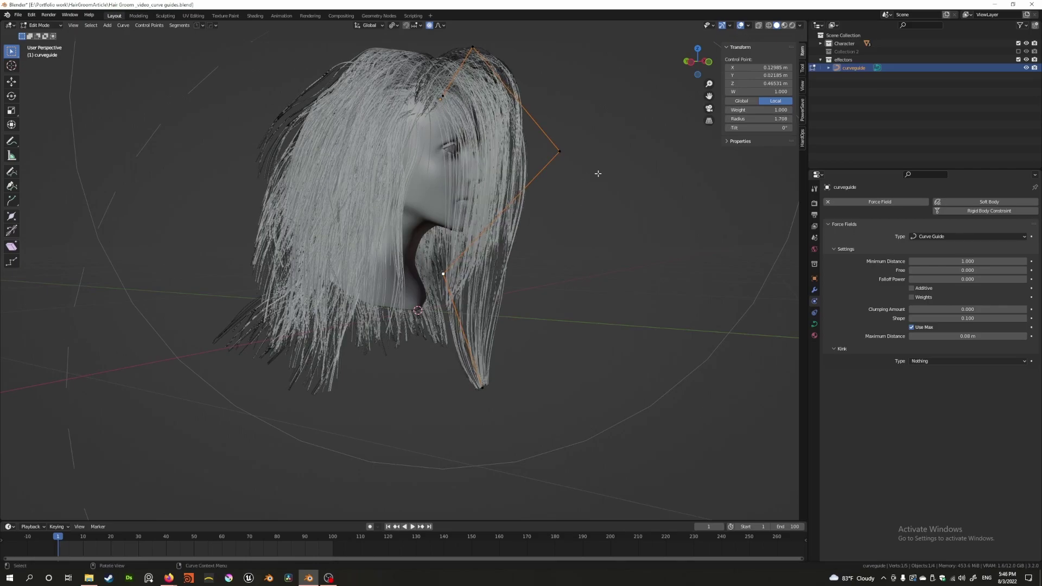
pyautogui.moveTo(759, 119); pyautogui.dragTo(749, 119)
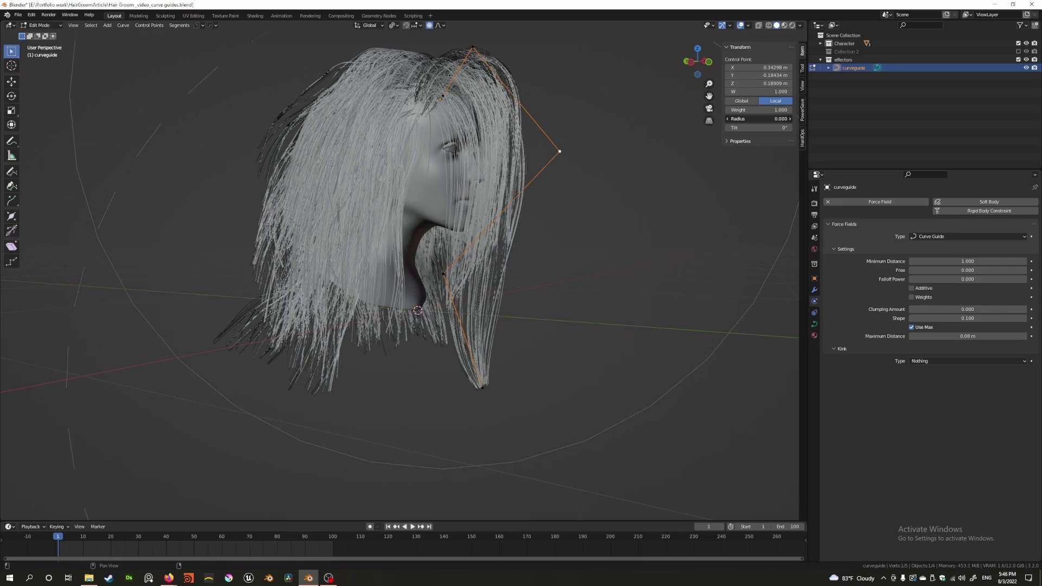
# - Set the radius of the guide curve's second and third control points to 1
pyautogui.moveTo(498, 203); pyautogui.dragTo(387, 183, button='middle')
pyautogui.click(399, 99)
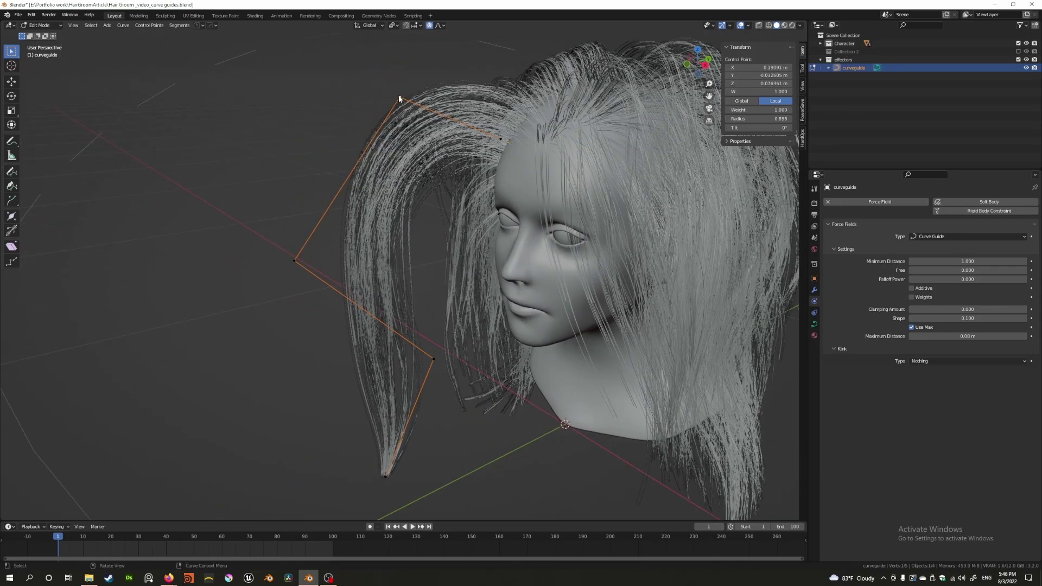
pyautogui.scroll(-2, 308, 259)
pyautogui.moveTo(307, 259); pyautogui.dragTo(301, 243, button='middle')
pyautogui.click(771, 118)
pyautogui.write('1')
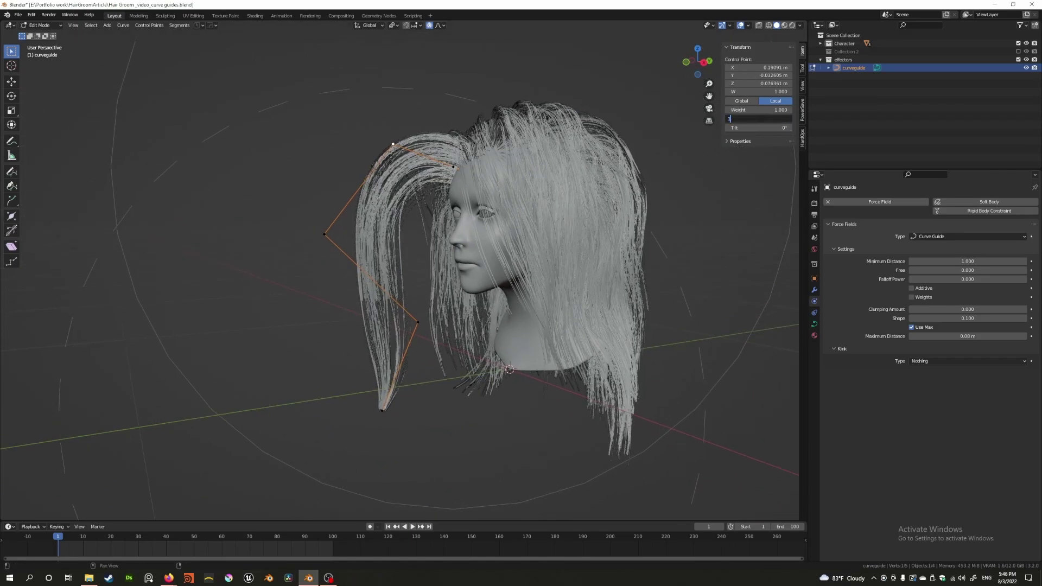
pyautogui.press('Return')
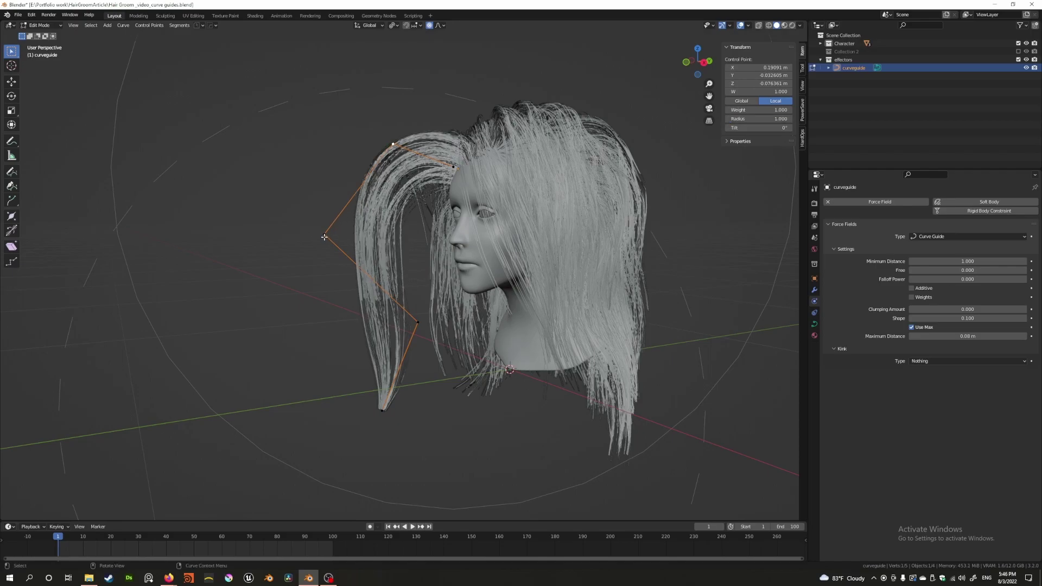
pyautogui.click(324, 235)
pyautogui.click(760, 118)
pyautogui.write('1')
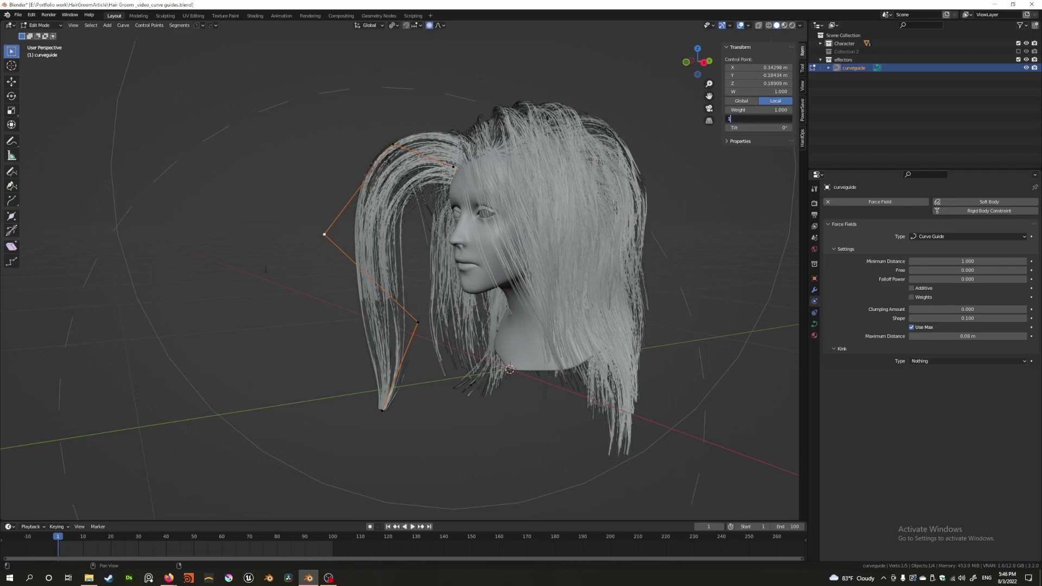
pyautogui.press('Return')
# - Set the radius of the guide curve's fourth control point and its tip control point to 1
pyautogui.click(416, 326)
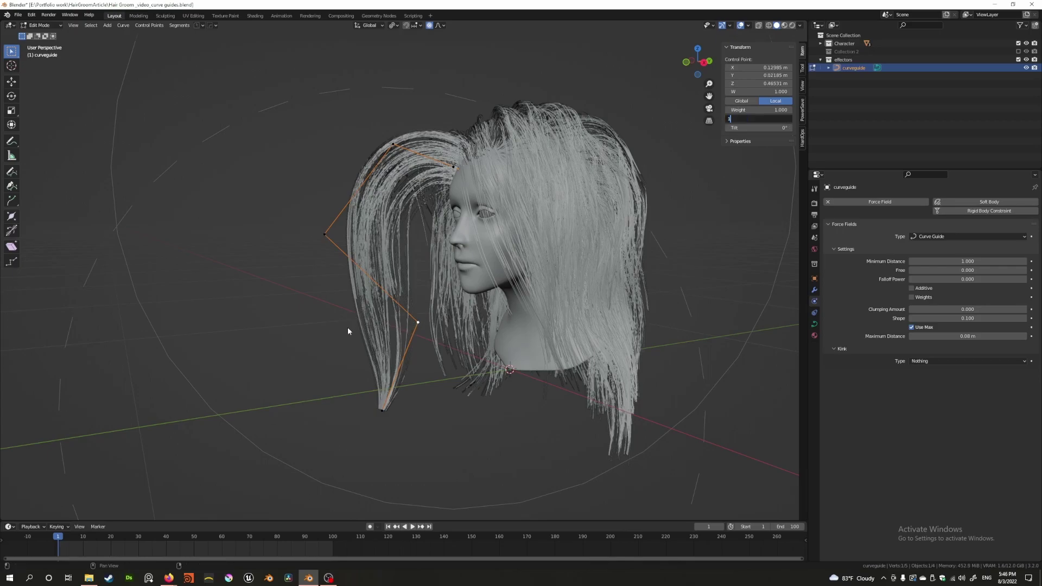
pyautogui.press('Return')
pyautogui.click(382, 411)
pyautogui.doubleClick(759, 118)
pyautogui.write('1')
pyautogui.press('Return')
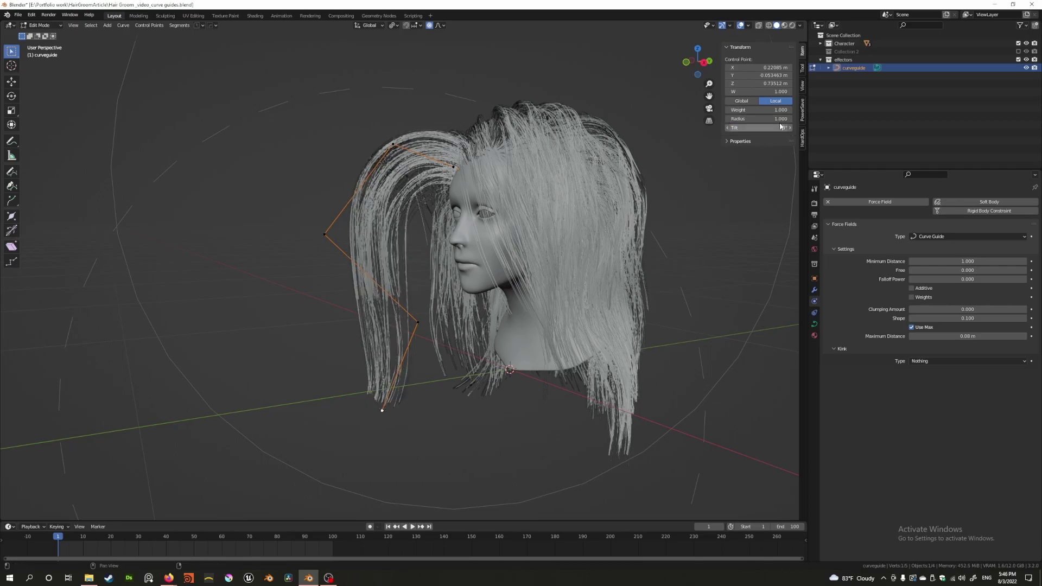
# - Try tip control point radii of 0.72, 0.13 and a much larger value, and restore the radius to 1
pyautogui.doubleClick(760, 118)
pyautogui.write('0.5')
pyautogui.press('Return')
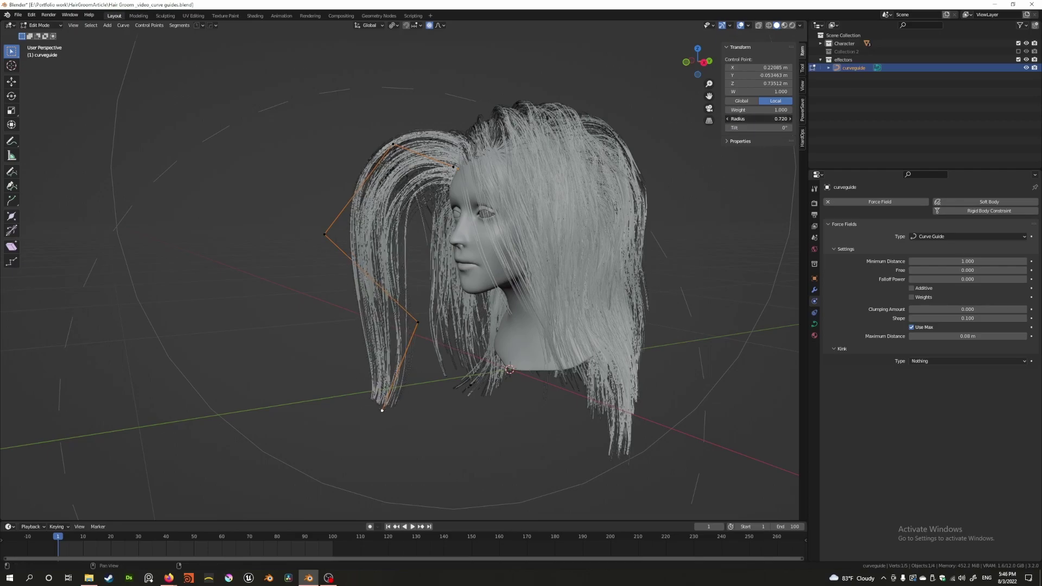
pyautogui.doubleClick(759, 119)
pyautogui.write('0.13')
pyautogui.press('Return')
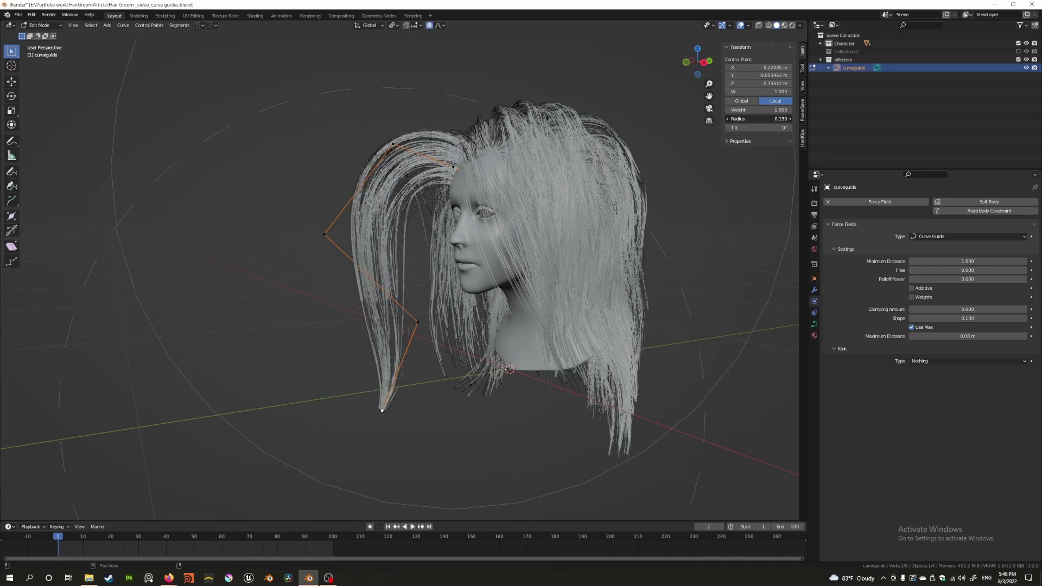
pyautogui.moveTo(760, 118)
pyautogui.mouseDown()
pyautogui.moveTo(746, 119)
pyautogui.moveTo(787, 118)
pyautogui.moveTo(771, 119)
pyautogui.mouseUp()
pyautogui.click(768, 119)
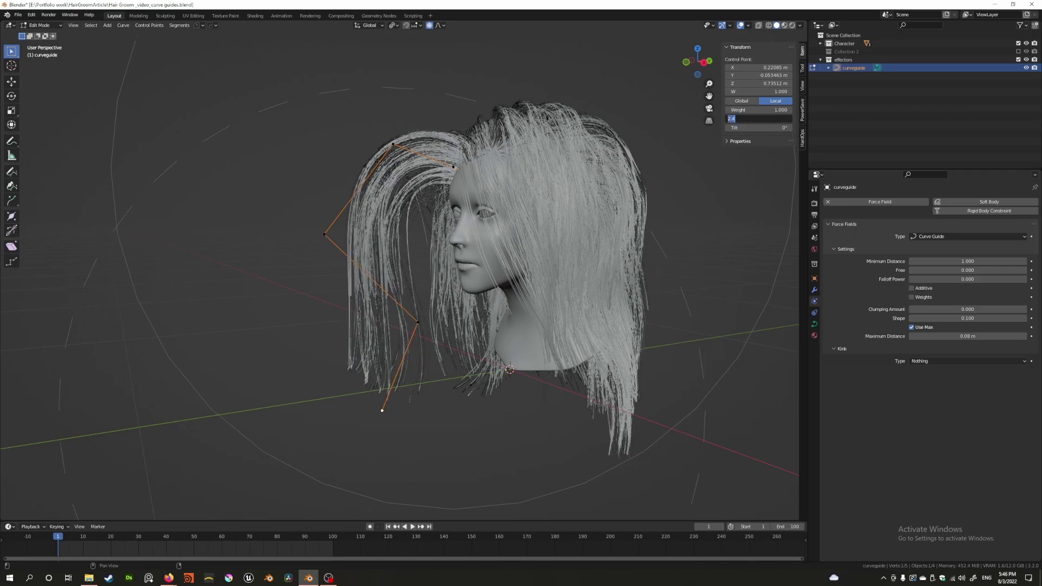
pyautogui.write('1')
pyautogui.press('Return')
# - Raise the curve guide force field's clamping amount to 1.000
pyautogui.moveTo(199, 261); pyautogui.dragTo(456, 353, button='middle')
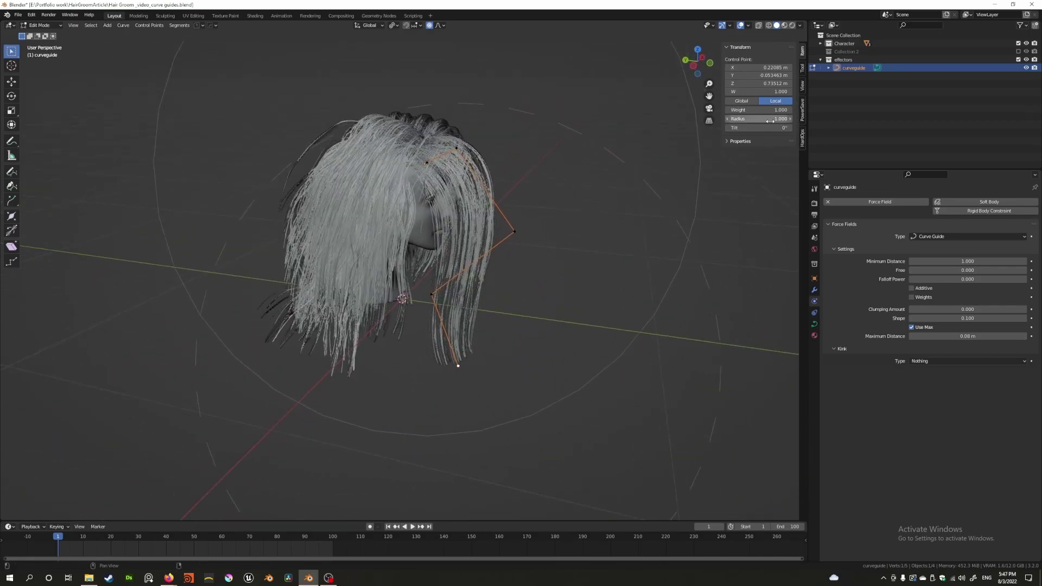
pyautogui.moveTo(967, 309); pyautogui.dragTo(1015, 309)
pyautogui.moveTo(505, 304); pyautogui.dragTo(365, 300, button='middle')
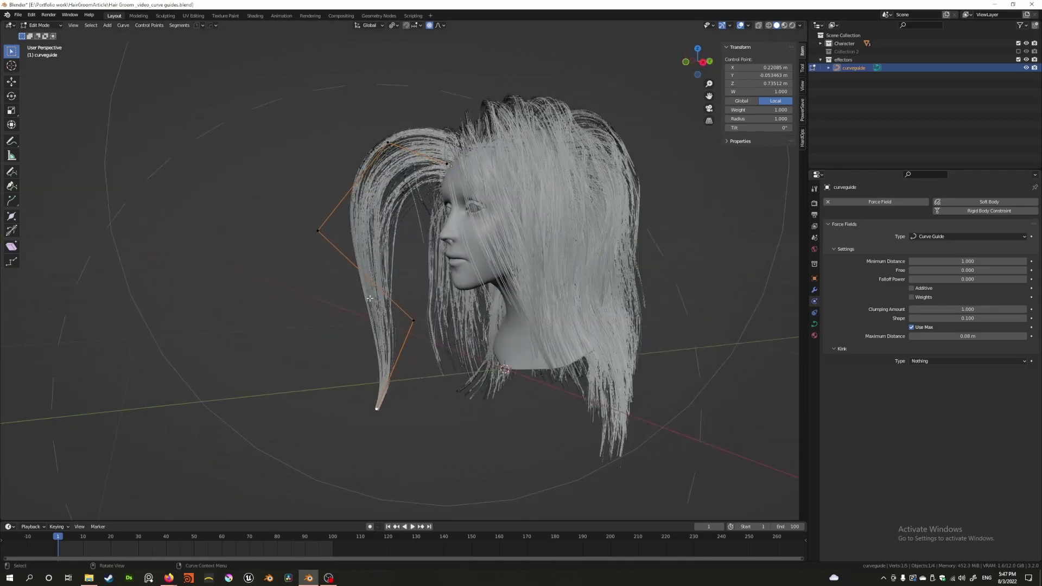
# - Try a different radius on the tip control point with clamping applied, and restore it to 1
pyautogui.moveTo(760, 118); pyautogui.dragTo(733, 119)
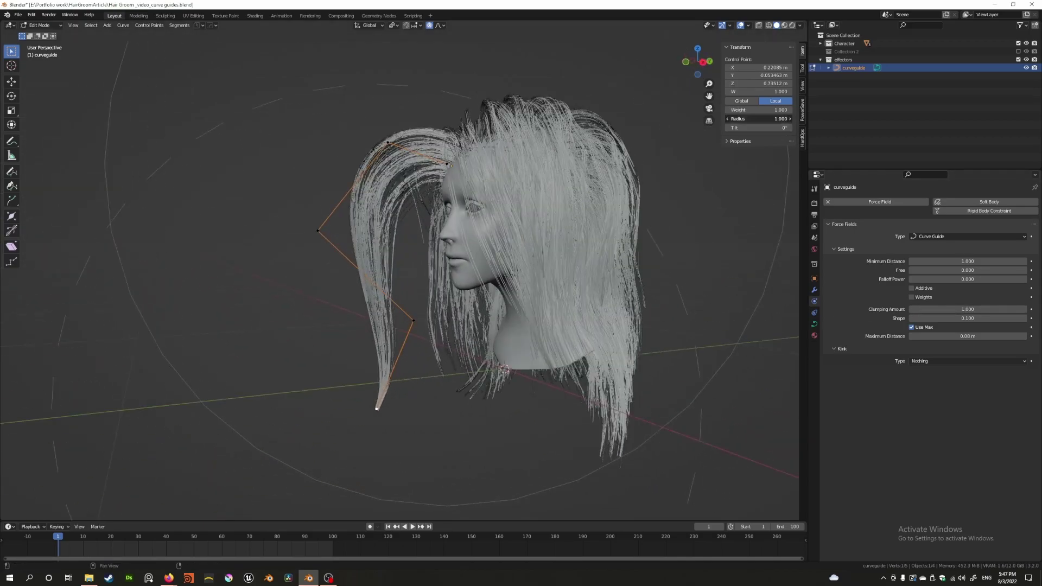
pyautogui.click(776, 118)
pyautogui.write('1')
pyautogui.press('Return')
# - Reduce the radius of the guide curve's second control point to 0.310
pyautogui.moveTo(303, 273); pyautogui.dragTo(303, 241, button='middle')
pyautogui.click(309, 245)
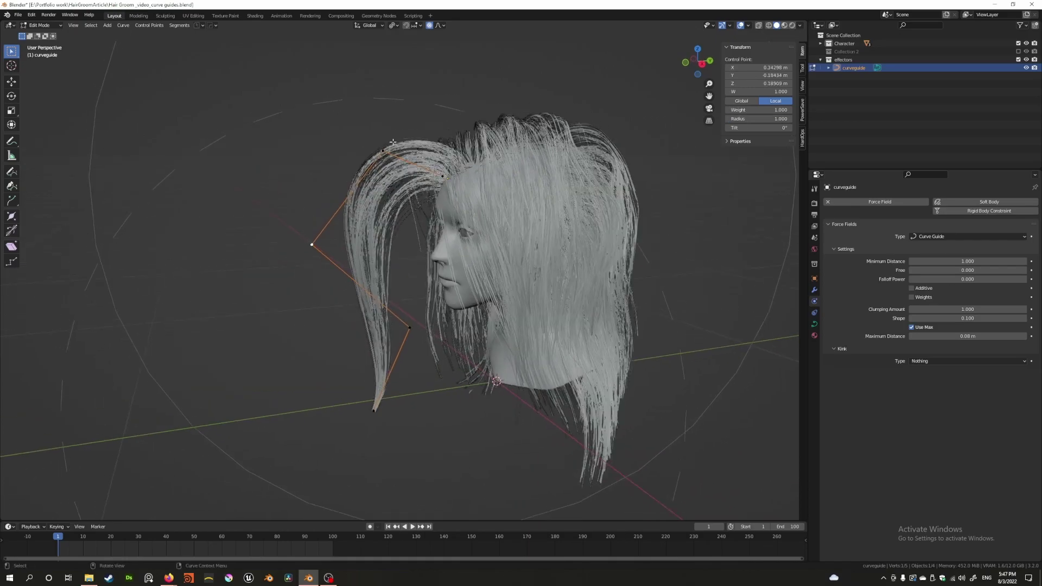
pyautogui.click(384, 152)
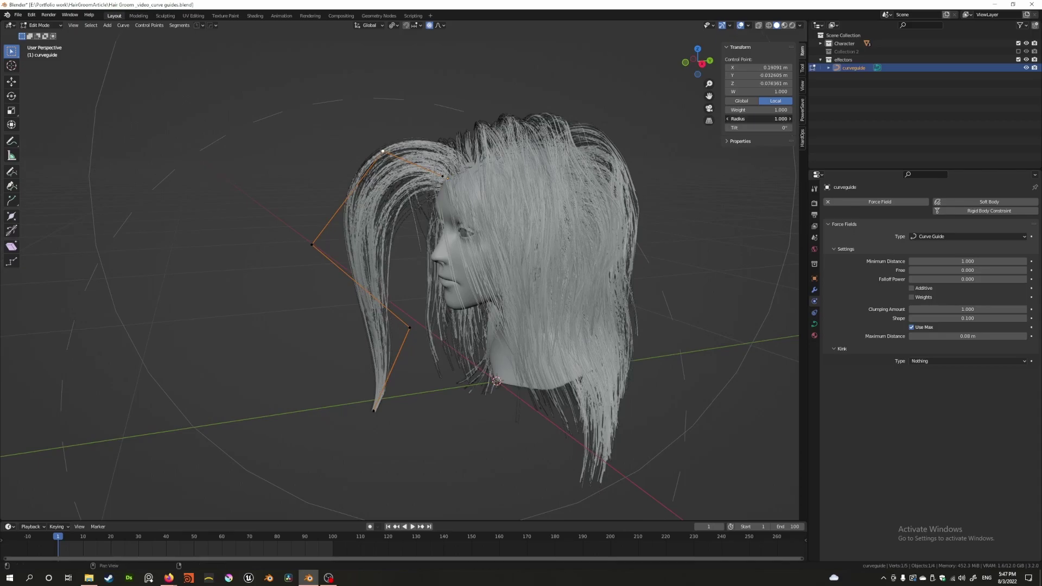
pyautogui.moveTo(766, 119)
pyautogui.mouseDown()
pyautogui.moveTo(754, 123)
pyautogui.moveTo(767, 126)
pyautogui.mouseUp()
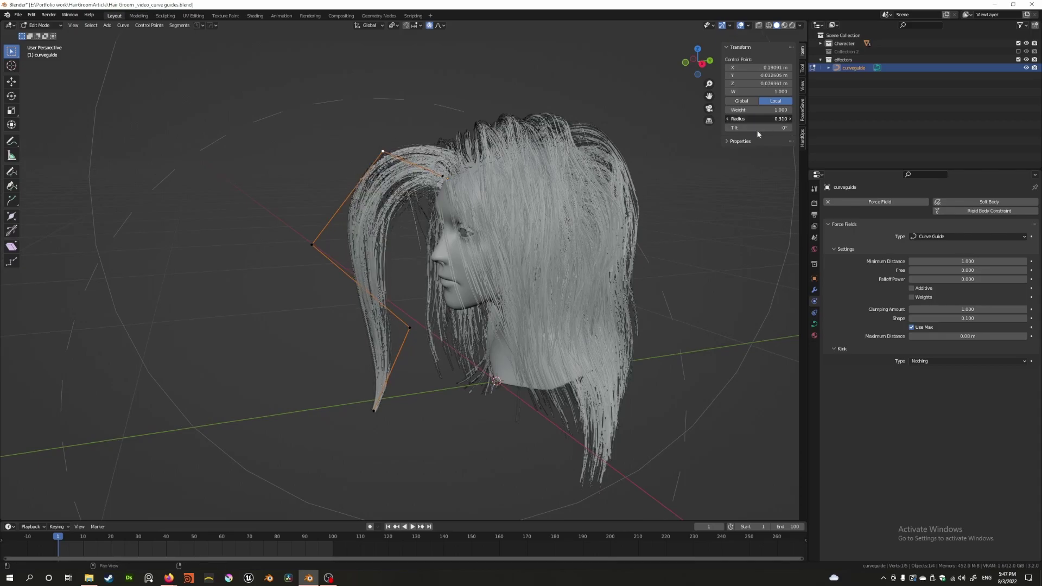
# - Set the radius of the guide curve's second control point to 0.2
pyautogui.moveTo(228, 209); pyautogui.dragTo(273, 209, button='middle')
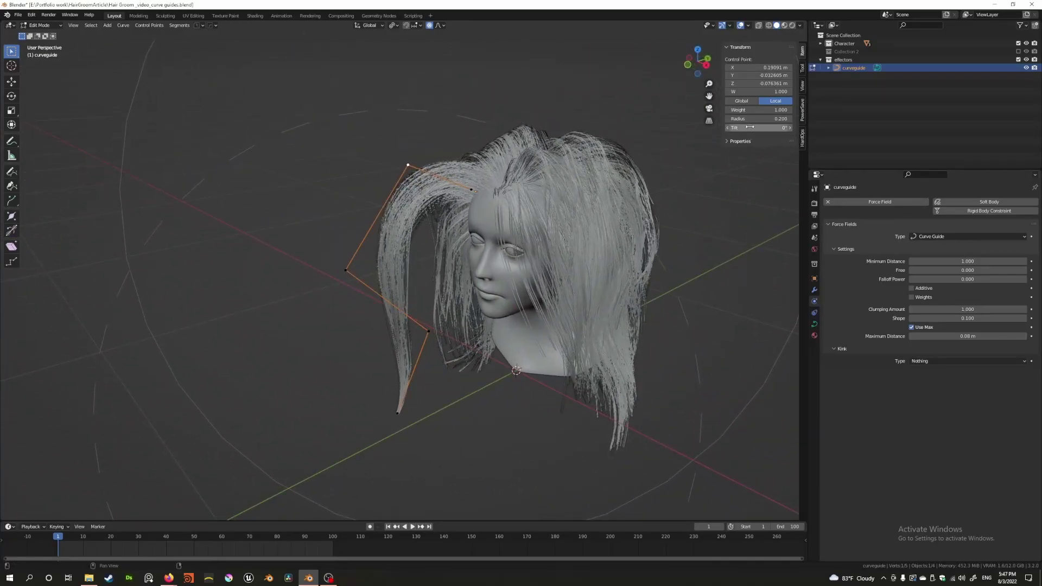
pyautogui.moveTo(549, 142); pyautogui.dragTo(436, 147, button='middle')
pyautogui.moveTo(411, 190); pyautogui.dragTo(510, 202, button='middle')
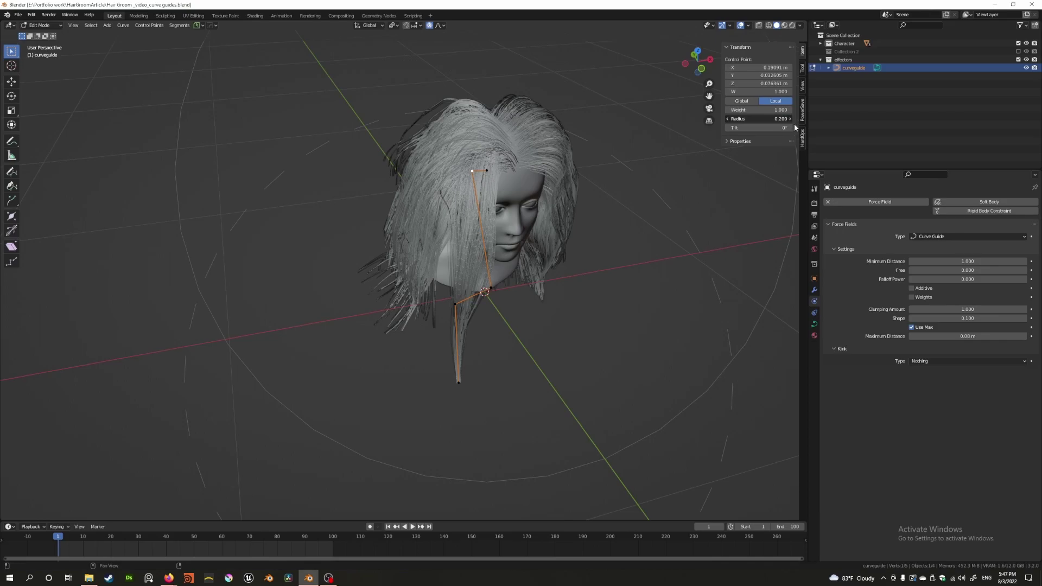
pyautogui.click(751, 117)
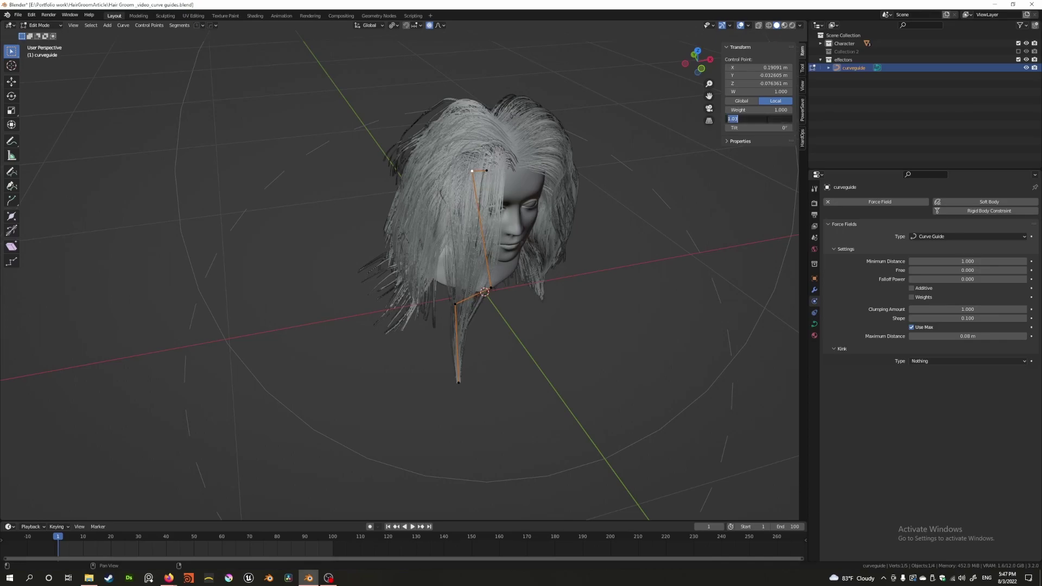
pyautogui.write('0.2')
pyautogui.press('Return')
pyautogui.moveTo(596, 165); pyautogui.dragTo(652, 157, button='middle')
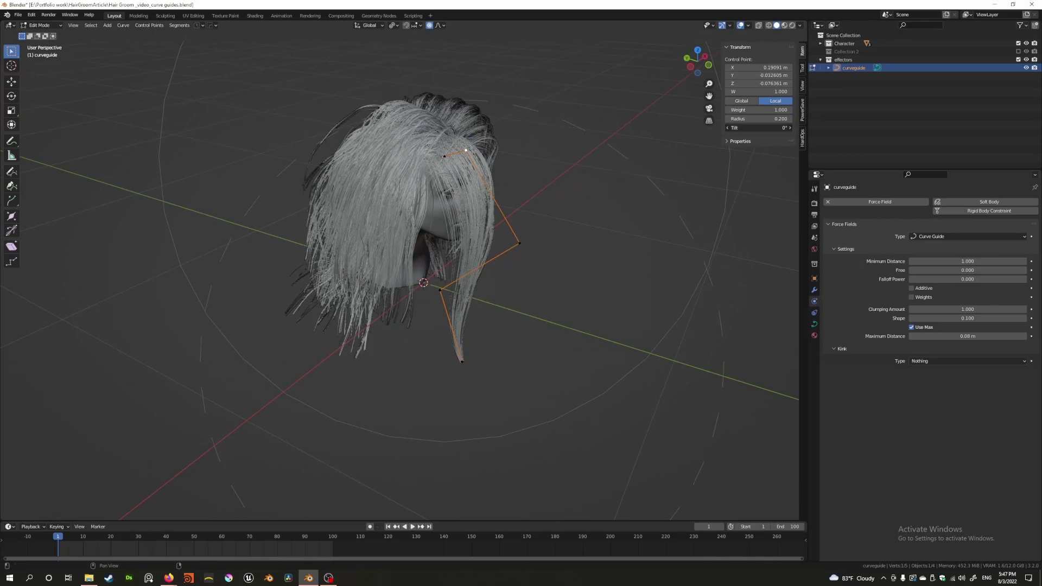
# - Try a very large tilt on the guide curve's second control point, and set its tilt to 180°
pyautogui.moveTo(759, 127); pyautogui.dragTo(850, 127)
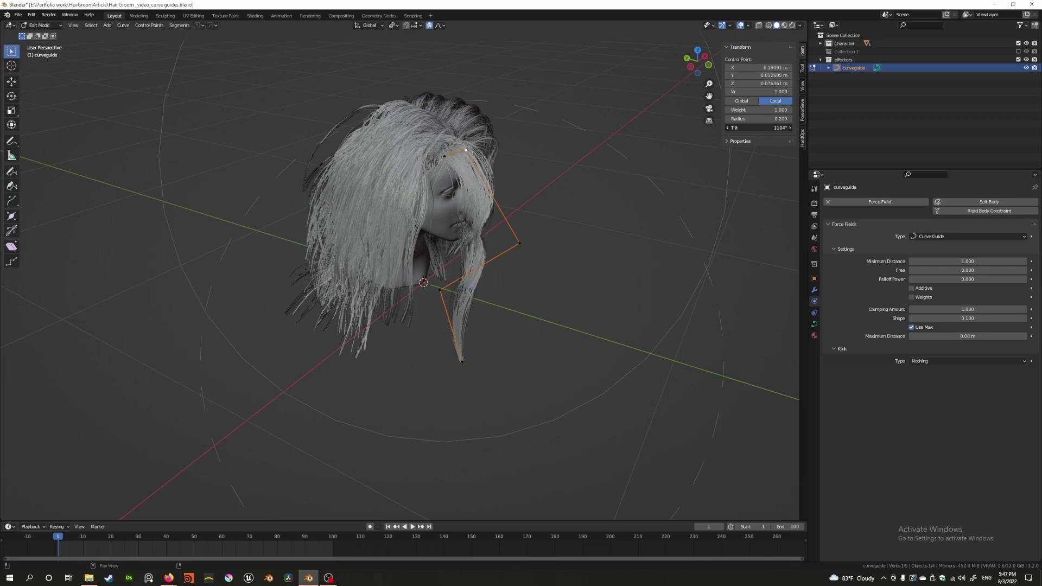
pyautogui.moveTo(688, 156); pyautogui.dragTo(559, 163, button='middle')
pyautogui.moveTo(394, 210); pyautogui.dragTo(408, 216, button='middle')
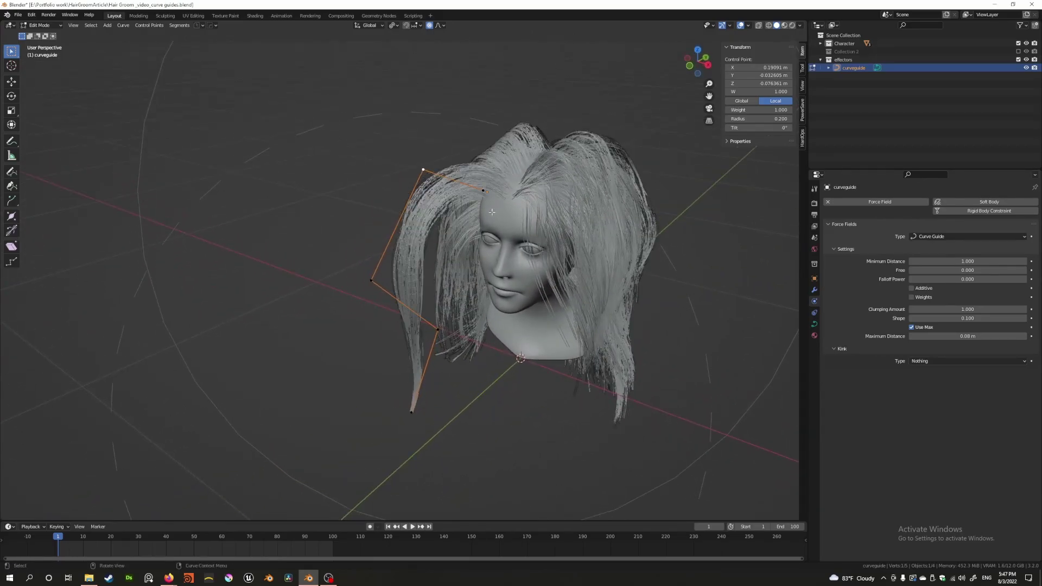
pyautogui.doubleClick(774, 129)
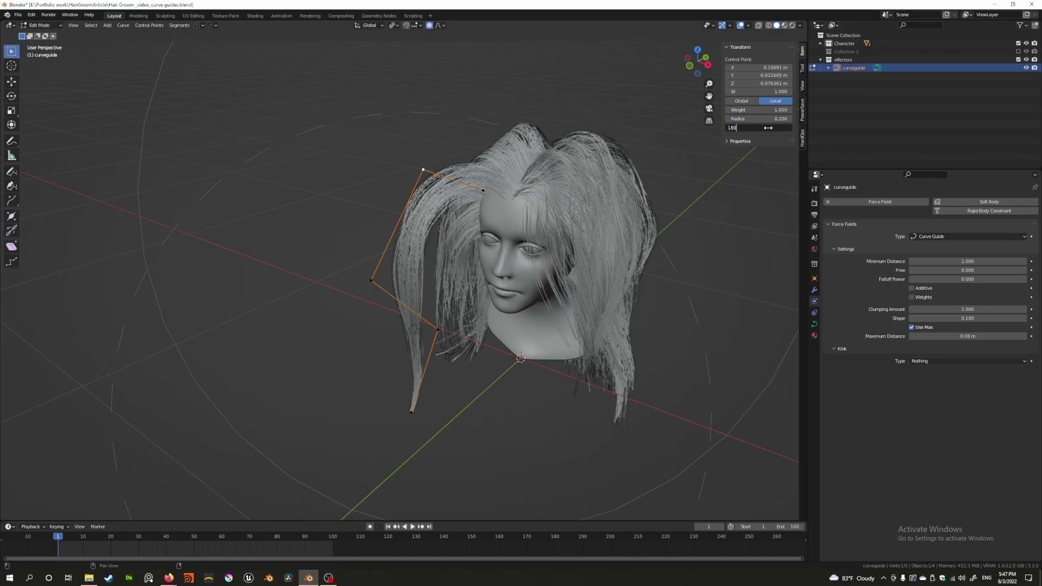
pyautogui.press('Return')
# - Set the tilt of the guide curve's third control point to 360°
pyautogui.click(370, 281)
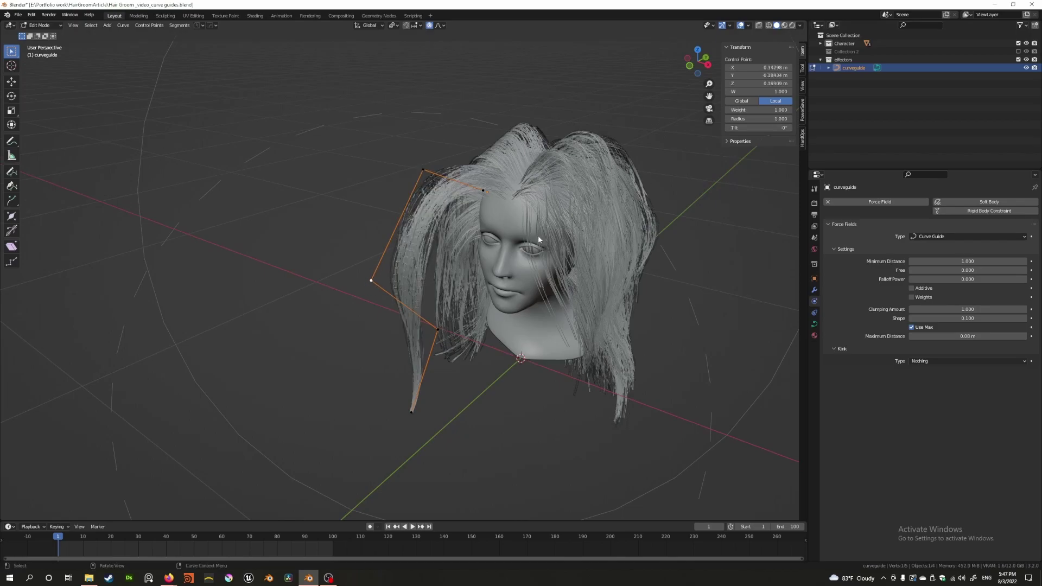
pyautogui.doubleClick(774, 128)
pyautogui.write('1')
pyautogui.write('360')
pyautogui.press('Return')
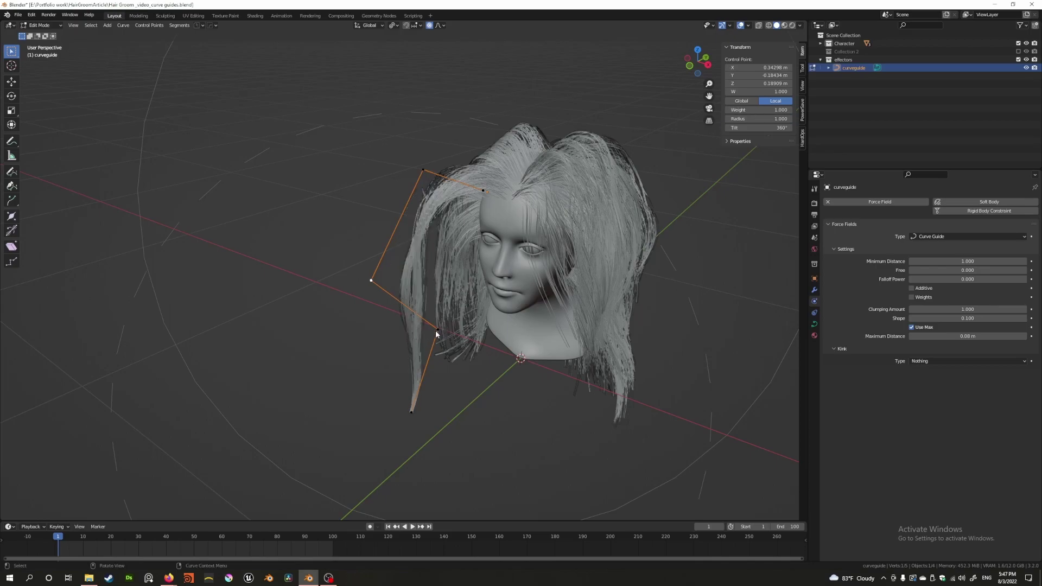
# - Set the tilt of the guide curve's fourth control point to 540° (360+180) and check the twist from the other side
pyautogui.click(445, 333)
pyautogui.doubleClick(768, 128)
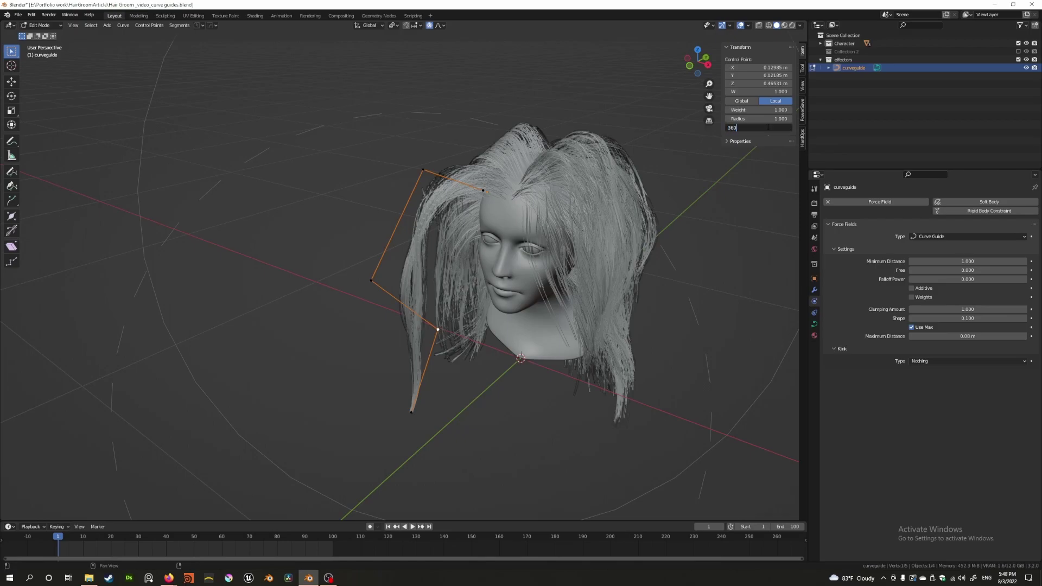
pyautogui.write('360+180')
pyautogui.press('Return')
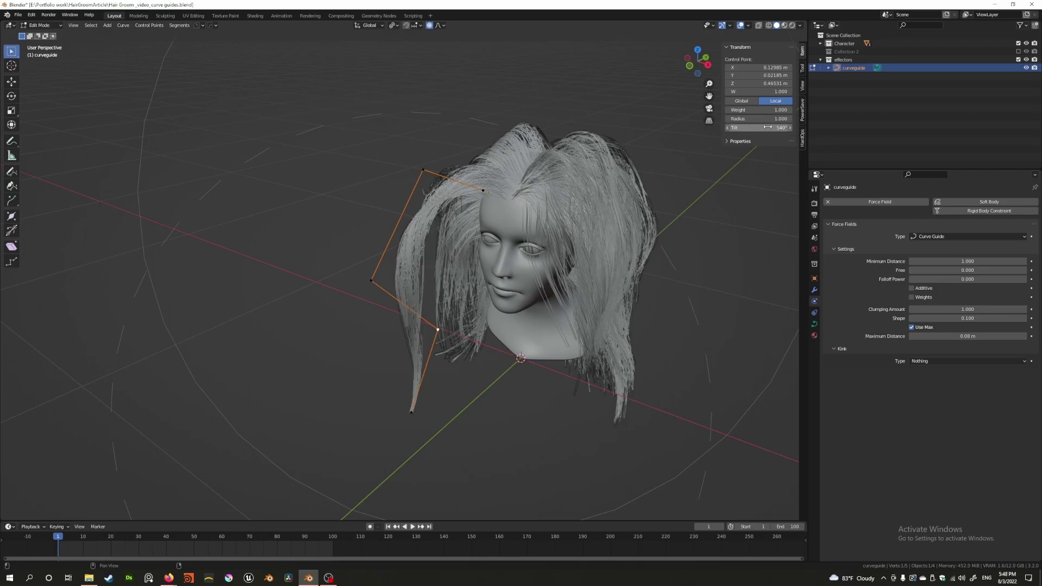
pyautogui.moveTo(372, 226); pyautogui.dragTo(469, 248, button='middle')
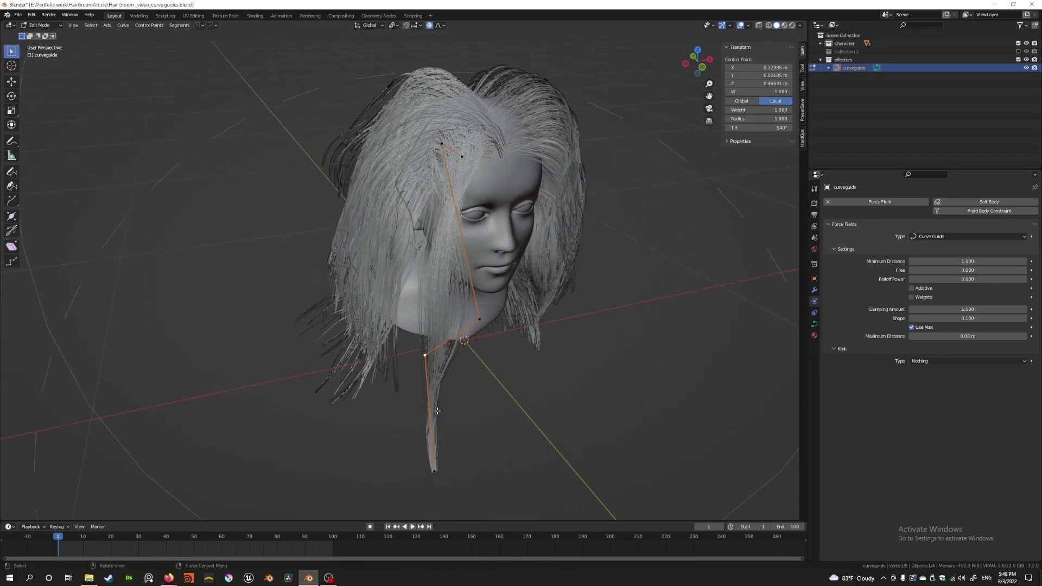
# - Reset the tilt of the guide curve's fourth, third and second control points to 0
pyautogui.moveTo(780, 127); pyautogui.dragTo(710, 128)
pyautogui.click(760, 128)
pyautogui.write('0')
pyautogui.press('Return')
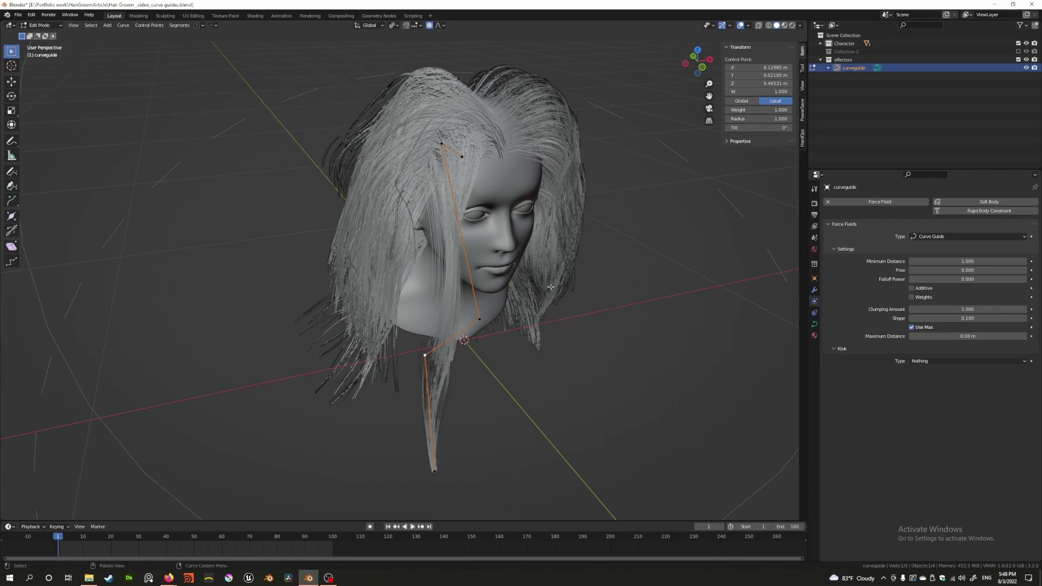
pyautogui.click(480, 324)
pyautogui.click(769, 128)
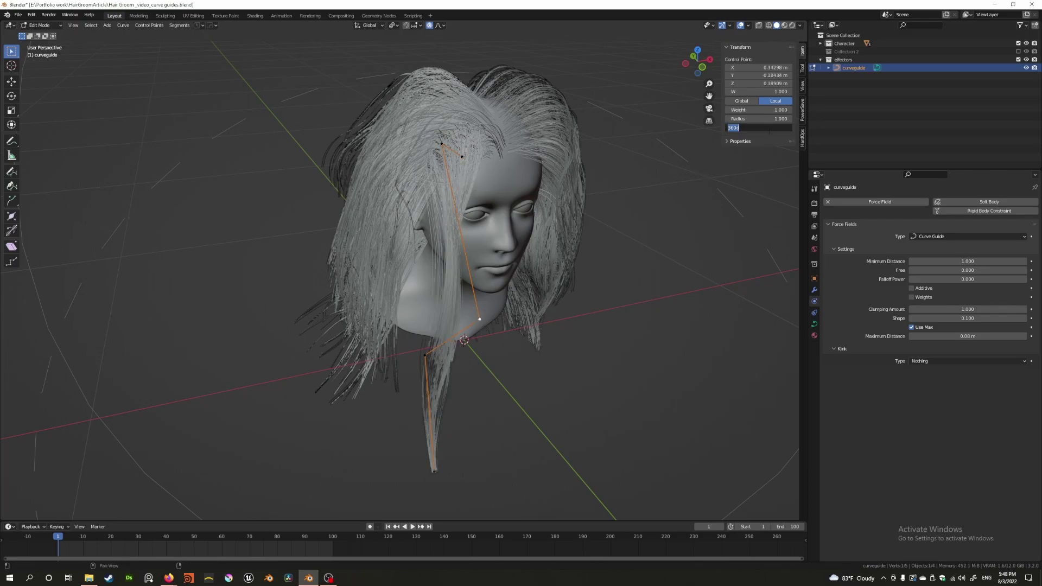
pyautogui.write('0')
pyautogui.press('Return')
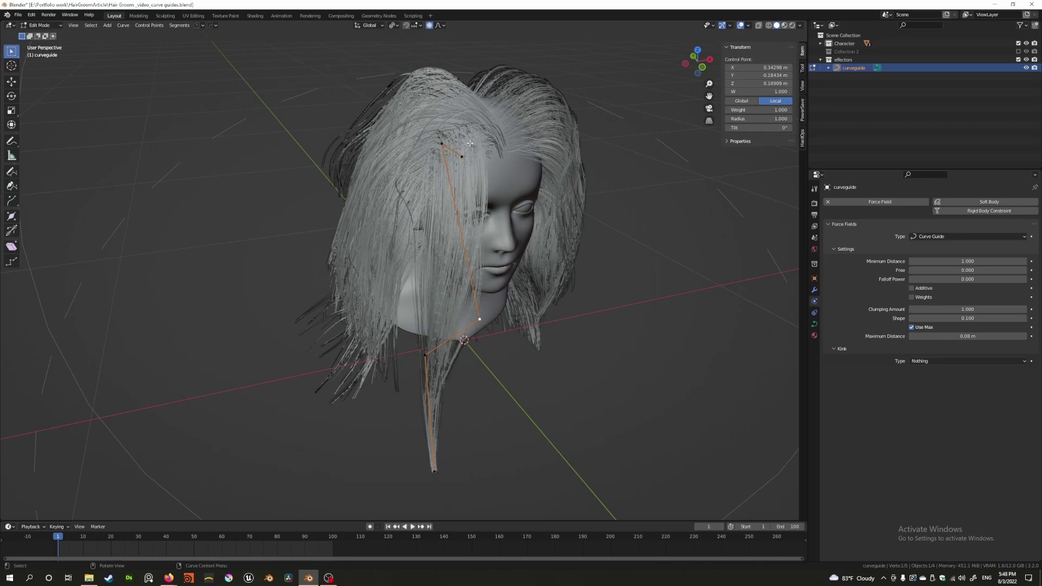
pyautogui.click(441, 144)
pyautogui.click(765, 128)
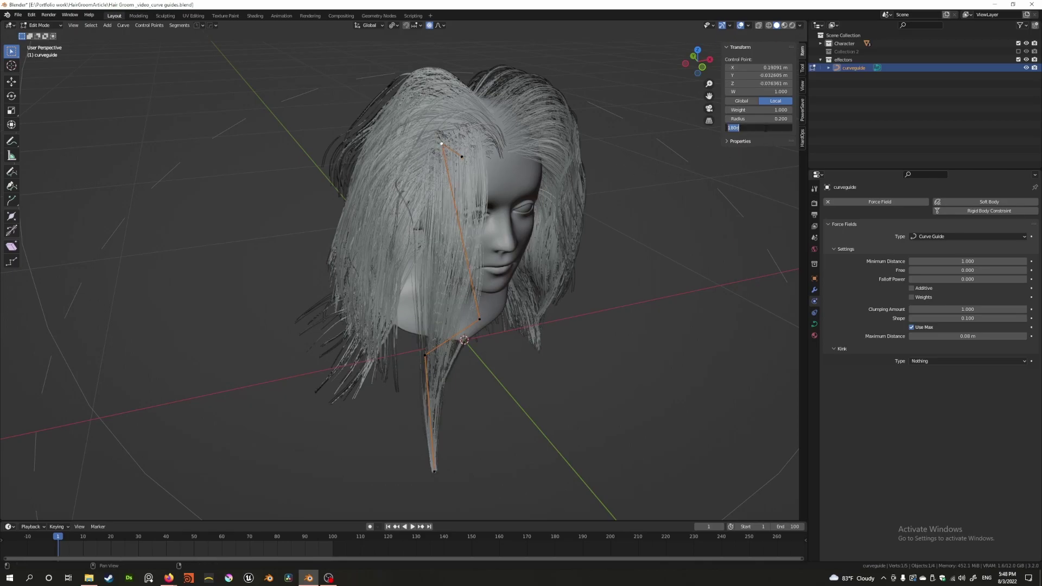
pyautogui.write('0')
pyautogui.press('Return')
# - Try a weight of 0.5 on the guide curve's root control point, and lower the weight to 0.01
pyautogui.moveTo(525, 354); pyautogui.dragTo(556, 296, button='middle')
pyautogui.scroll(-4, 557, 297)
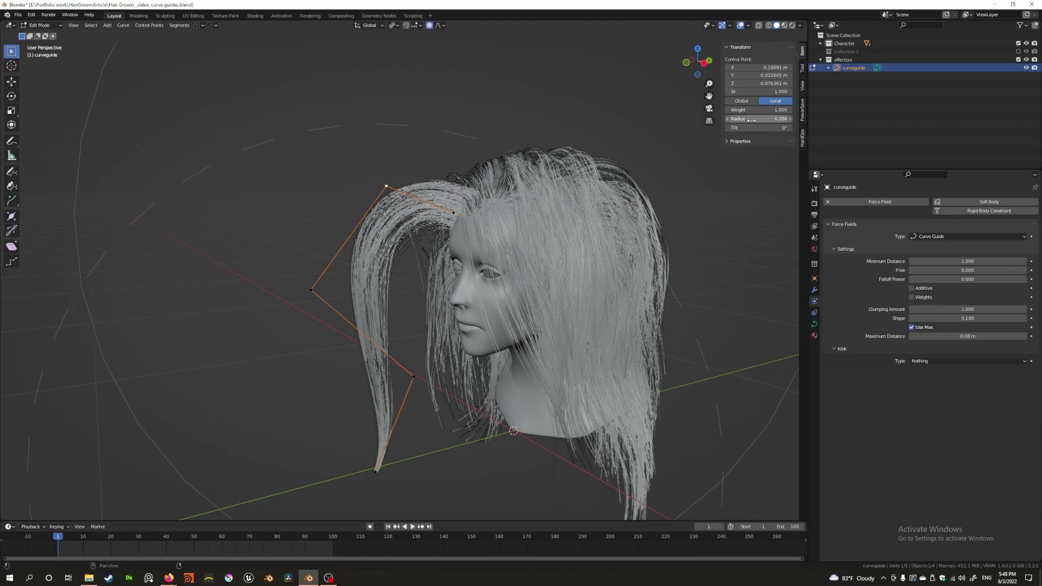
pyautogui.moveTo(350, 295); pyautogui.dragTo(361, 226, button='middle')
pyautogui.click(442, 150)
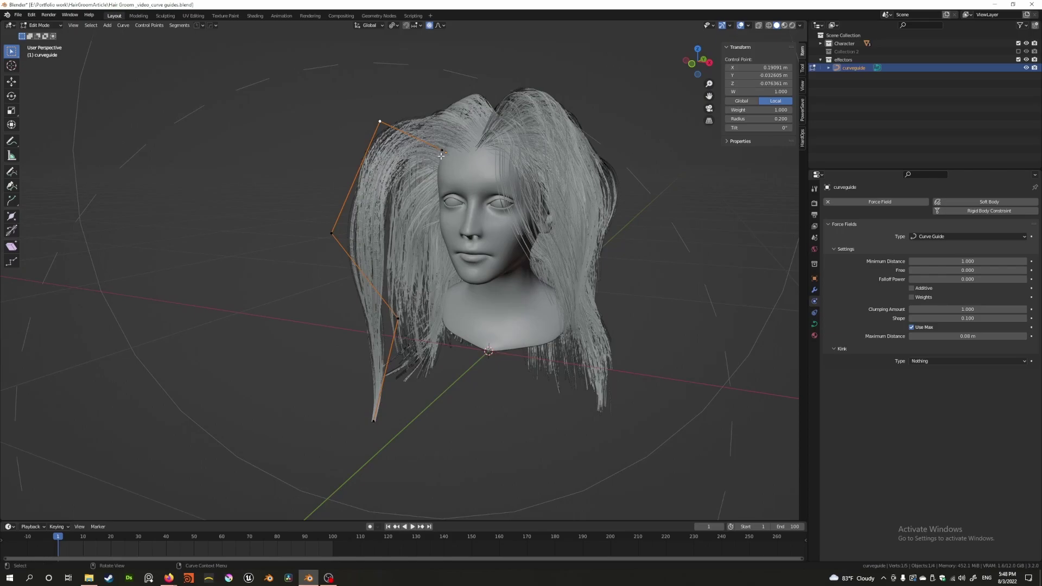
pyautogui.click(779, 111)
pyautogui.write('0')
pyautogui.write('.5')
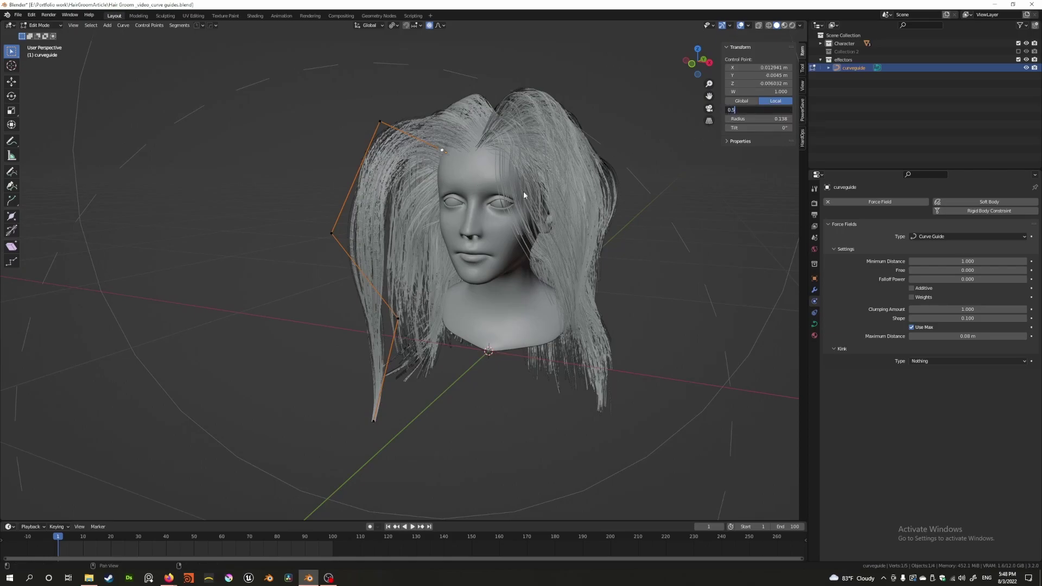
pyautogui.press('Return')
pyautogui.click(759, 113)
pyautogui.write('0.01')
pyautogui.press('Return')
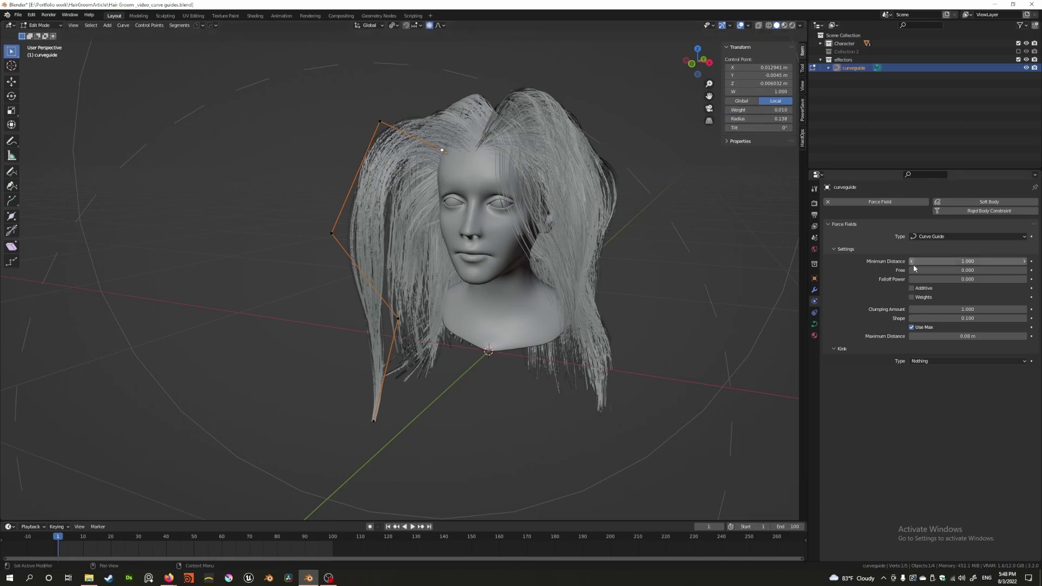
# - Enable Weights on the curve guide force field and set the second control point's radius to 1
pyautogui.click(912, 298)
pyautogui.moveTo(391, 187); pyautogui.dragTo(355, 162, button='middle')
pyautogui.click(367, 141)
pyautogui.click(757, 119)
pyautogui.write('1')
pyautogui.press('Return')
# - Try to enter a new tilt for the guide curve's third control point
pyautogui.moveTo(326, 255); pyautogui.dragTo(290, 232, button='middle')
pyautogui.click(291, 227)
pyautogui.click(757, 128)
pyautogui.write('0.1890')
pyautogui.press('Return')
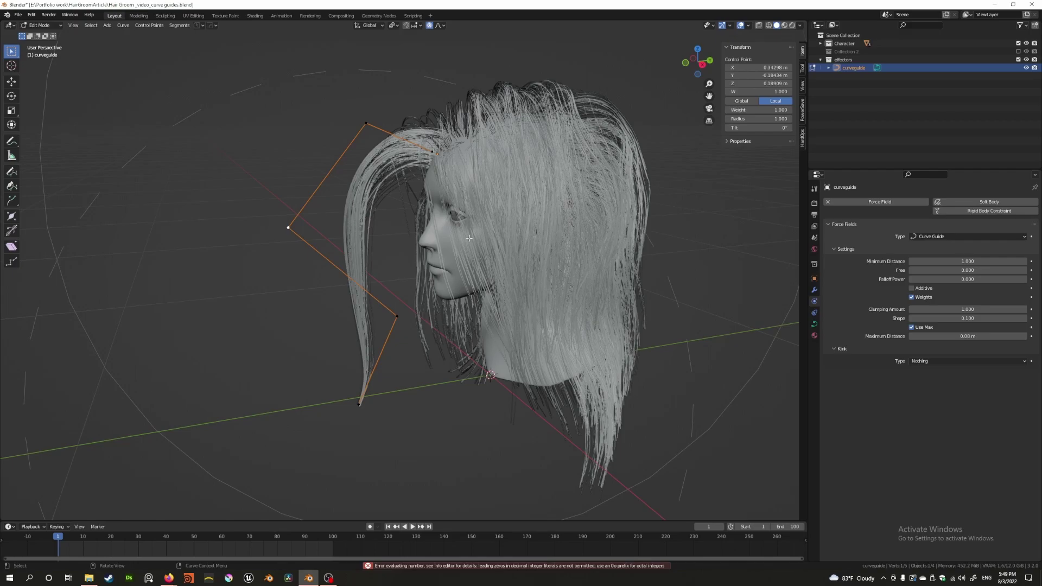
# - Set the tilt of the guide curve's fourth control point to 360° and deselect it
pyautogui.click(398, 316)
pyautogui.click(749, 125)
pyautogui.write('360')
pyautogui.click(302, 310)
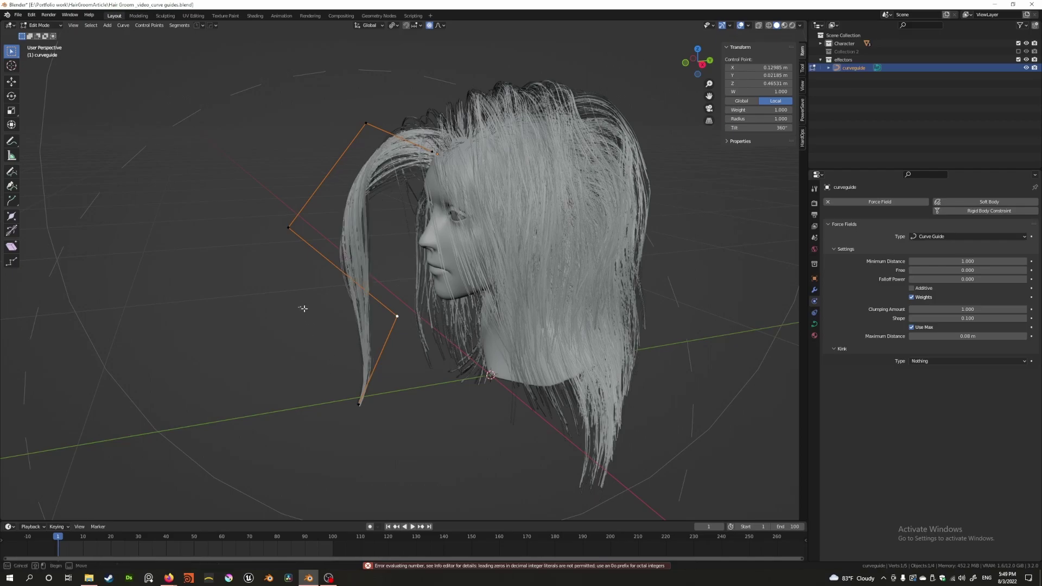
pyautogui.click(302, 308)
# - Return to Object Mode and examine the guided front strand from the front and both sides
pyautogui.moveTo(307, 310); pyautogui.dragTo(493, 289, button='middle')
pyautogui.scroll(3, 399, 303)
pyautogui.scroll(-6, 423, 304)
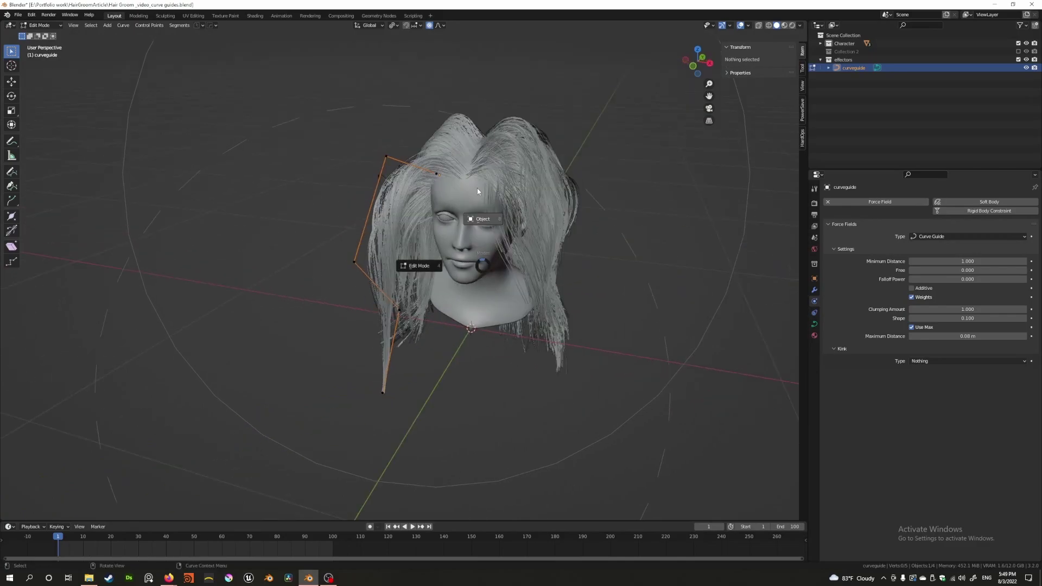
pyautogui.press('Tab')
pyautogui.moveTo(414, 205); pyautogui.dragTo(468, 204, button='middle')
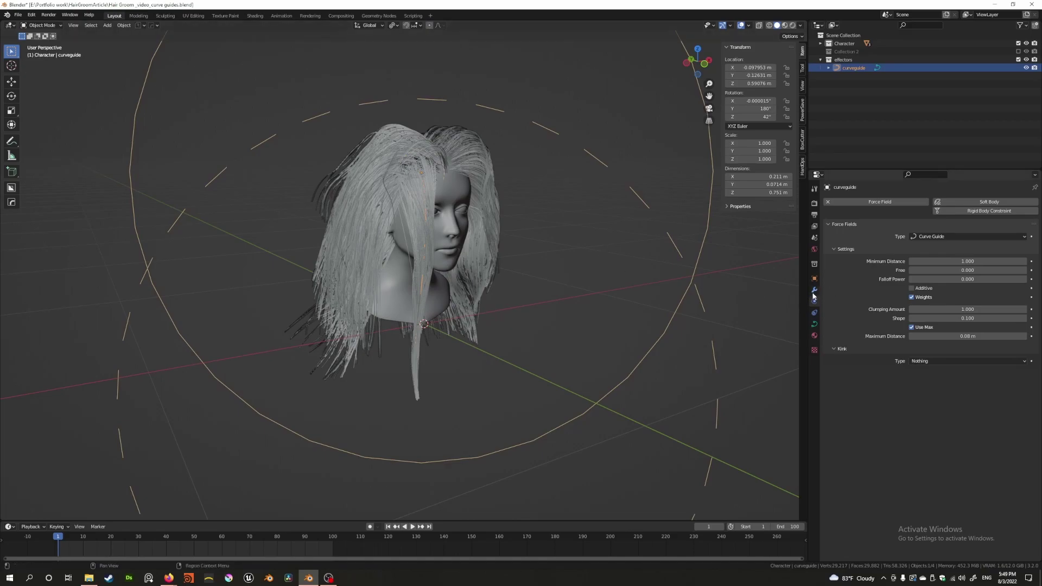
pyautogui.moveTo(445, 257); pyautogui.dragTo(408, 255, button='middle')
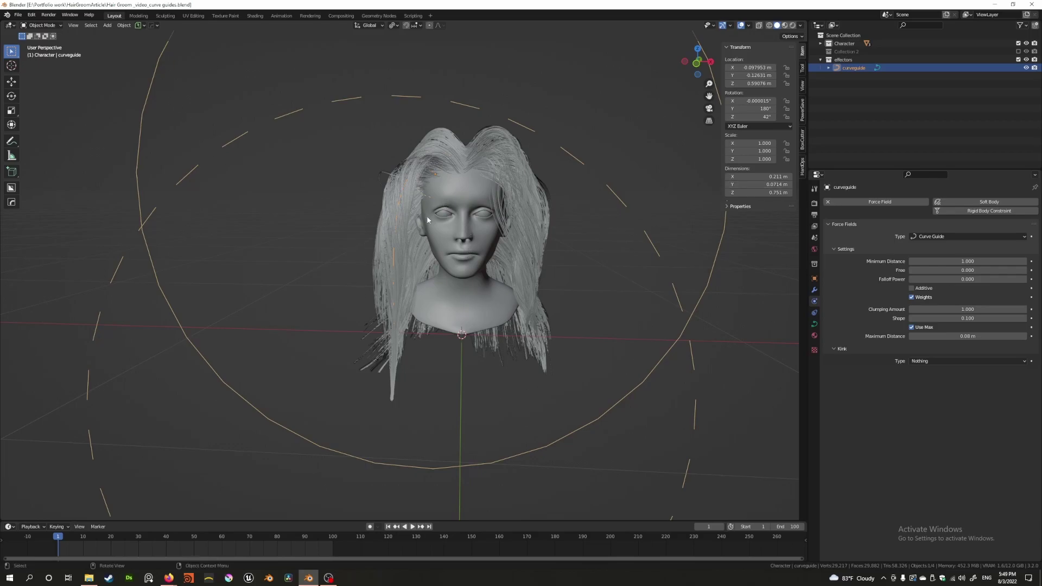
pyautogui.moveTo(424, 223); pyautogui.dragTo(361, 226, button='middle')
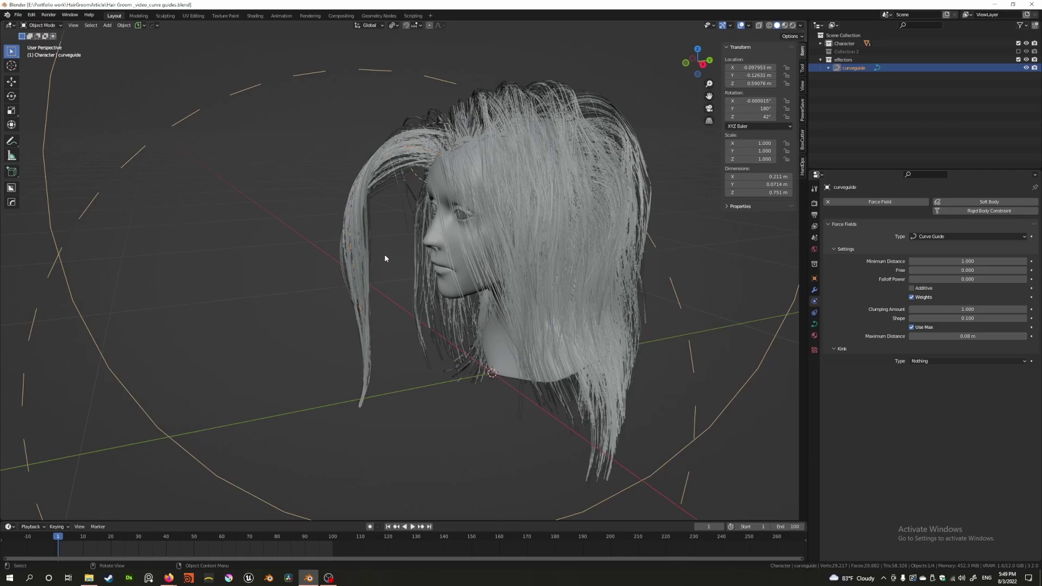
pyautogui.moveTo(385, 220); pyautogui.dragTo(445, 279, button='middle')
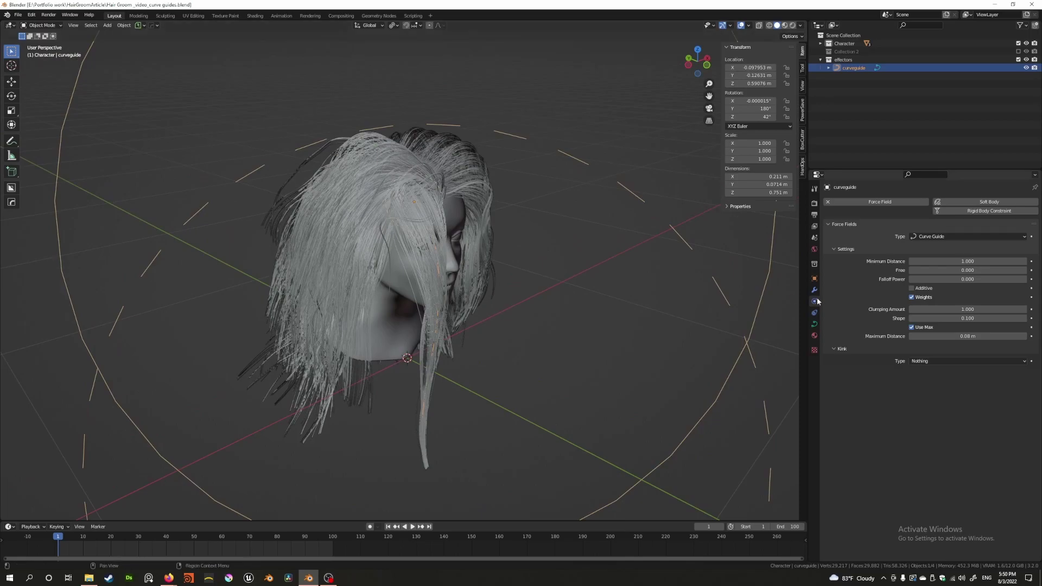
# - Add a second particle system to the bust and name it curveguide
pyautogui.click(814, 290)
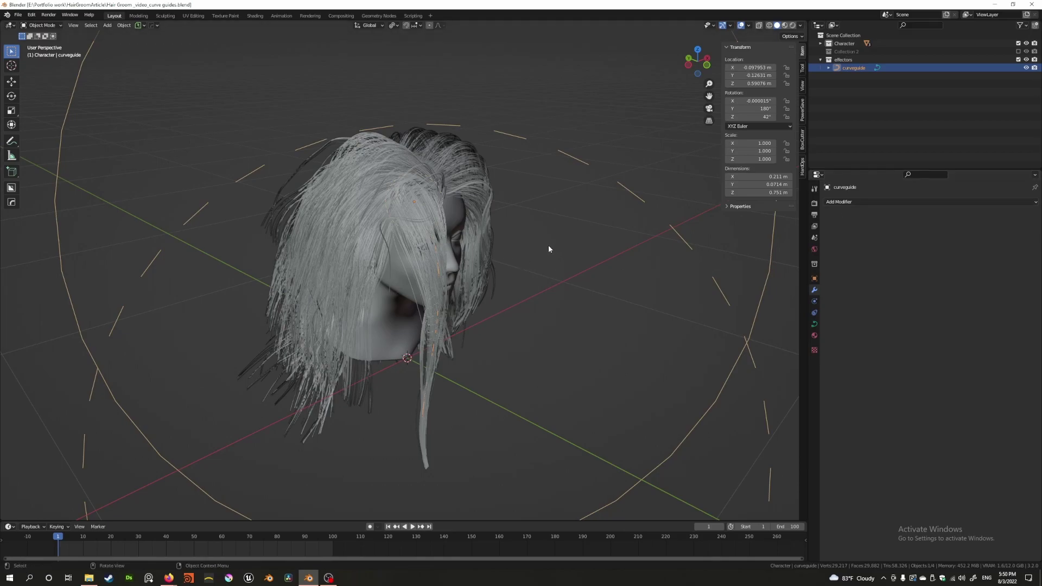
pyautogui.moveTo(524, 231); pyautogui.dragTo(624, 214, button='middle')
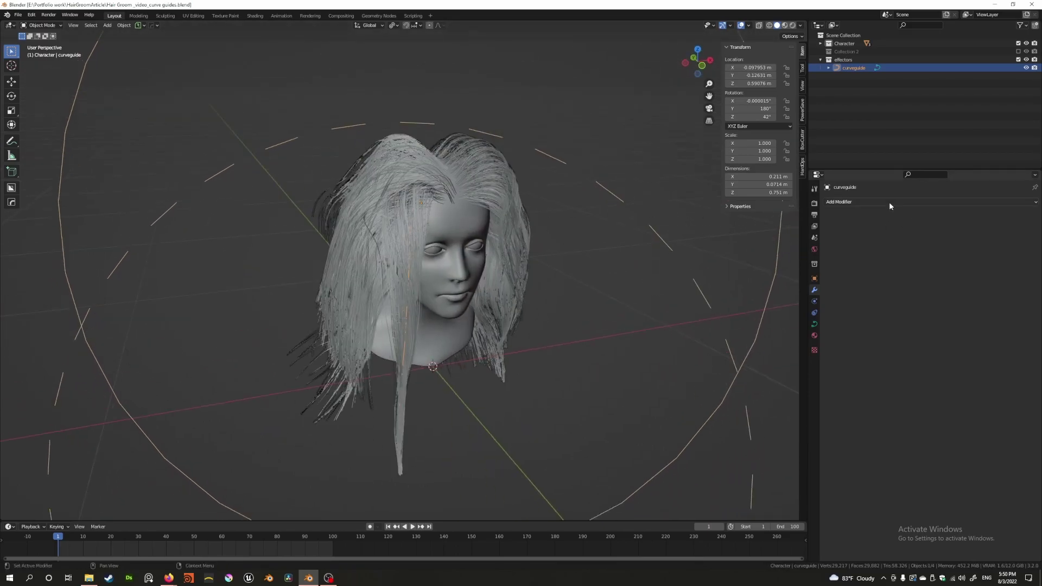
pyautogui.click(475, 211)
pyautogui.moveTo(476, 216)
pyautogui.mouseDown(button='middle')
pyautogui.moveTo(437, 223)
pyautogui.moveTo(458, 231)
pyautogui.moveTo(476, 213)
pyautogui.mouseUp(button='middle')
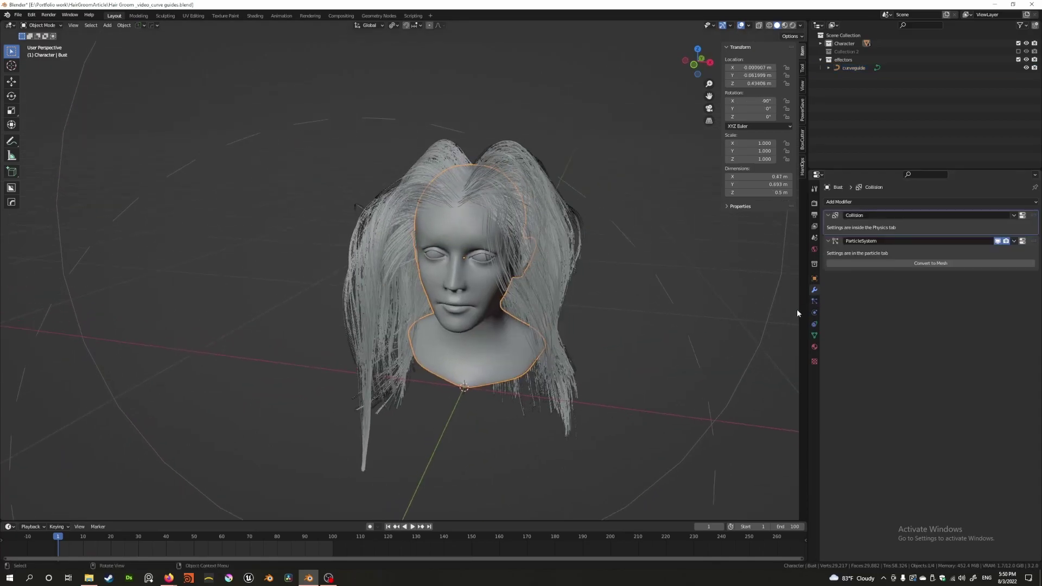
pyautogui.click(814, 302)
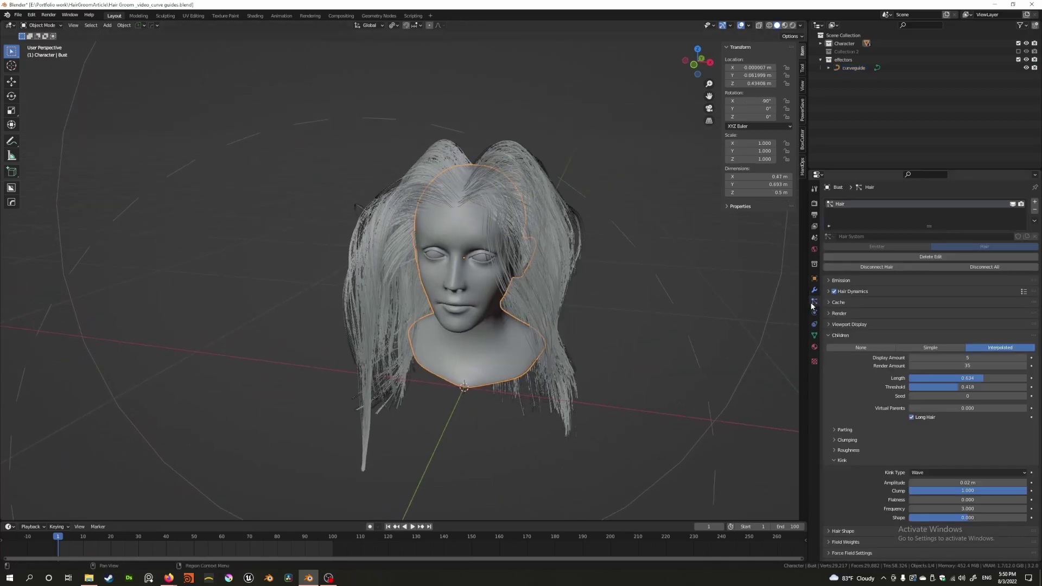
pyautogui.click(1035, 203)
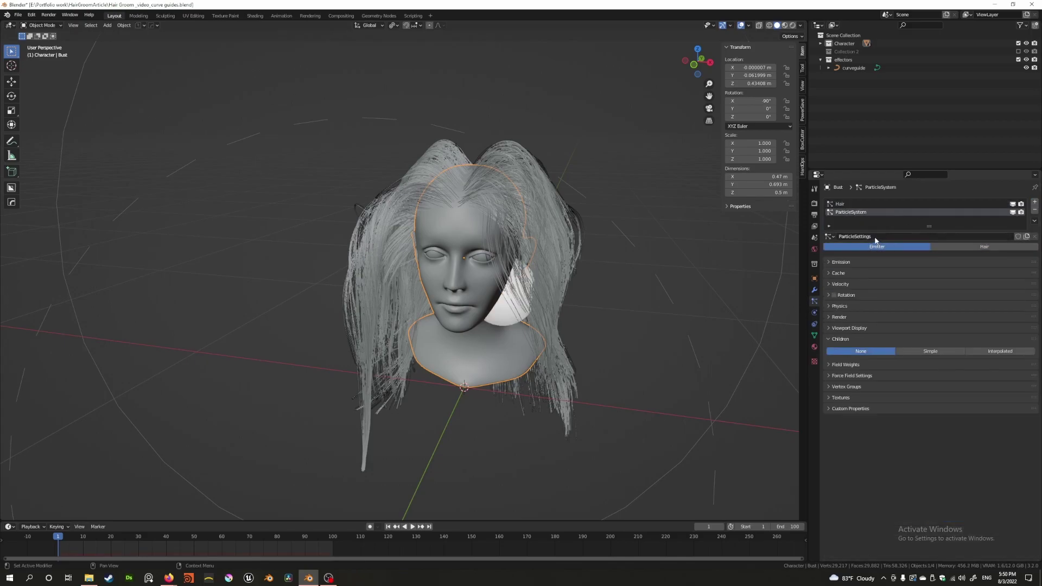
pyautogui.doubleClick(851, 211)
pyautogui.write('curveguide')
pyautogui.press('Return')
# - Rename the new system's particle settings to curveguide and set its particle type to Hair
pyautogui.doubleClick(870, 237)
pyautogui.write('curve')
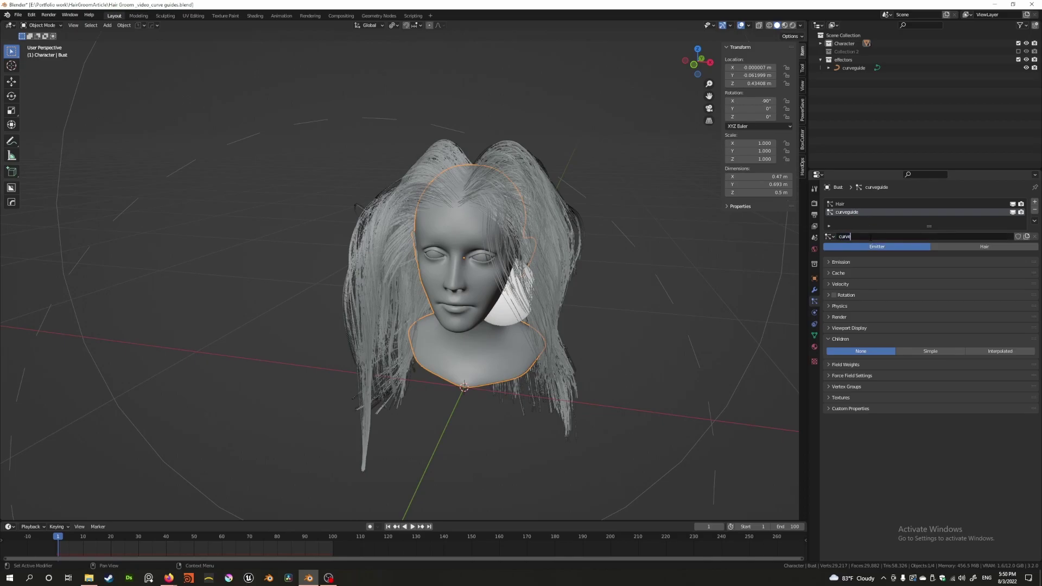
pyautogui.write('guide')
pyautogui.press('Return')
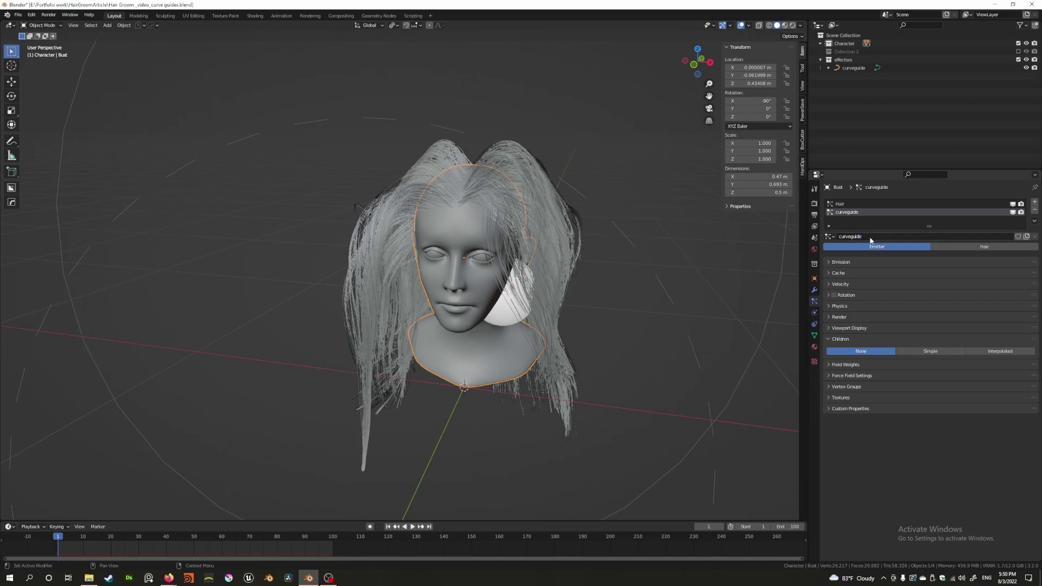
pyautogui.click(946, 247)
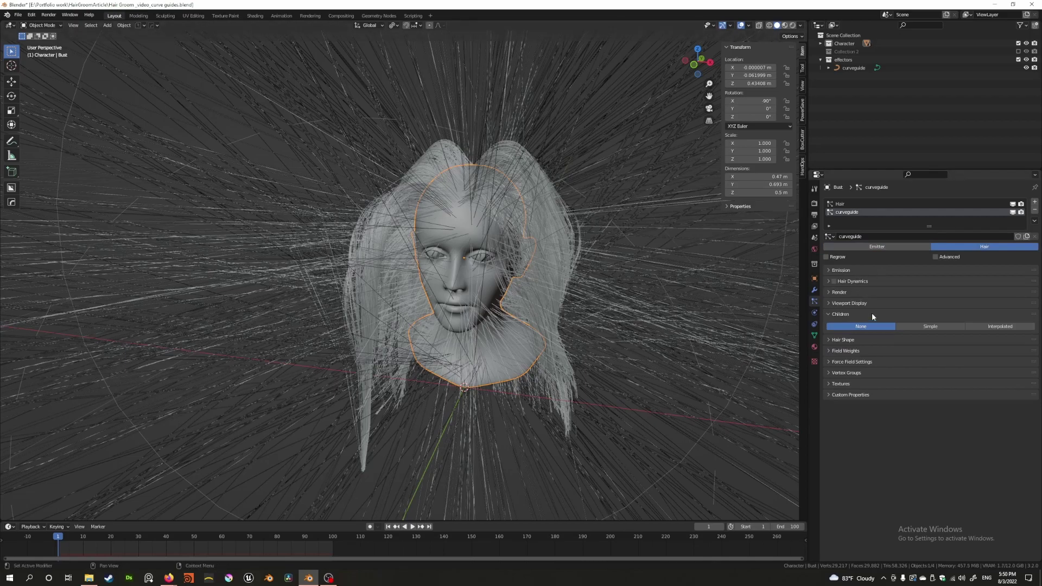
# - Set the curveguide particle system's hair length to 0.55 m
pyautogui.click(831, 314)
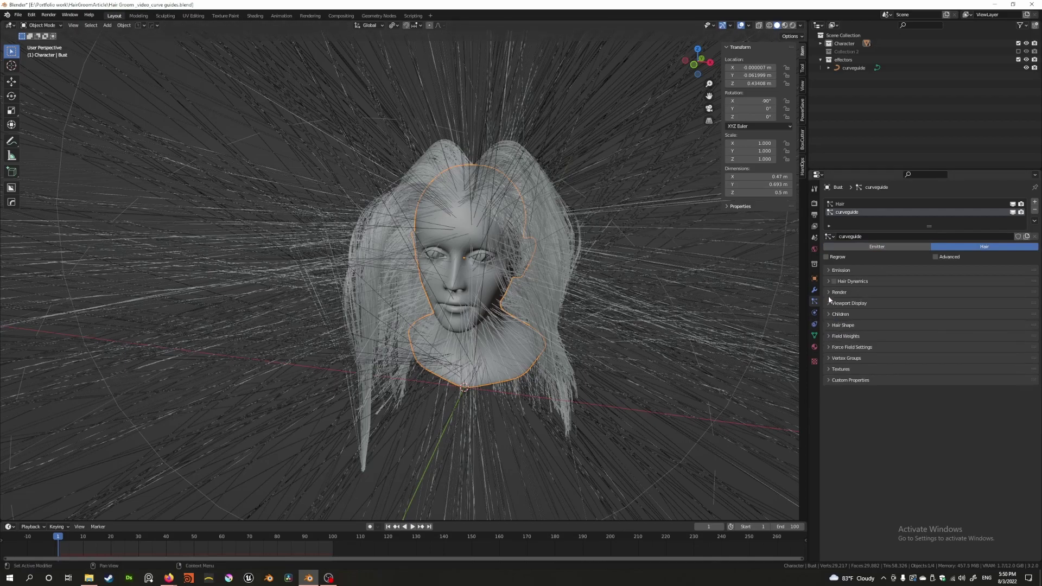
pyautogui.click(827, 270)
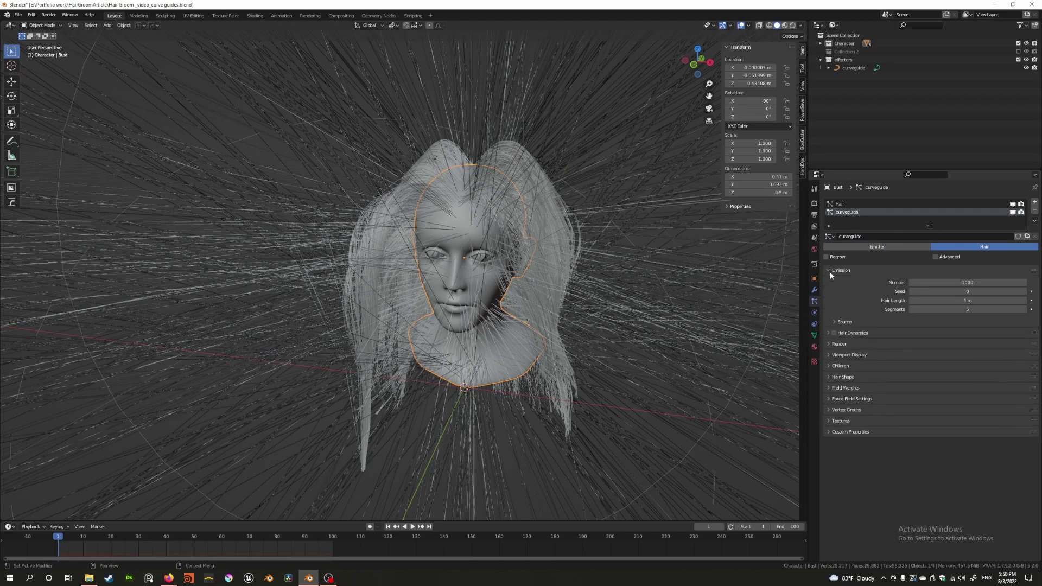
pyautogui.click(957, 301)
pyautogui.write('0.55')
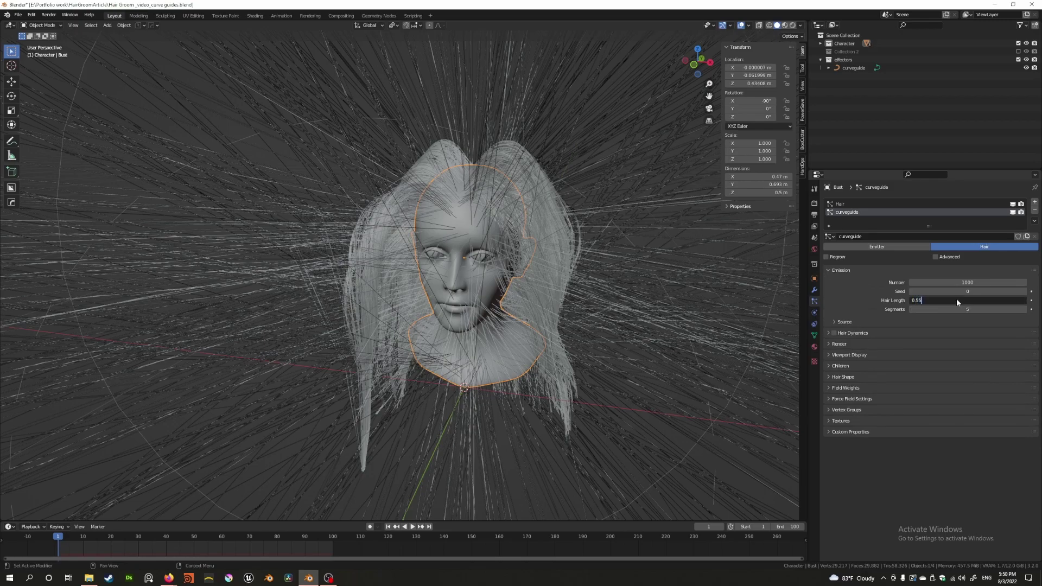
pyautogui.press('Return')
pyautogui.click(841, 269)
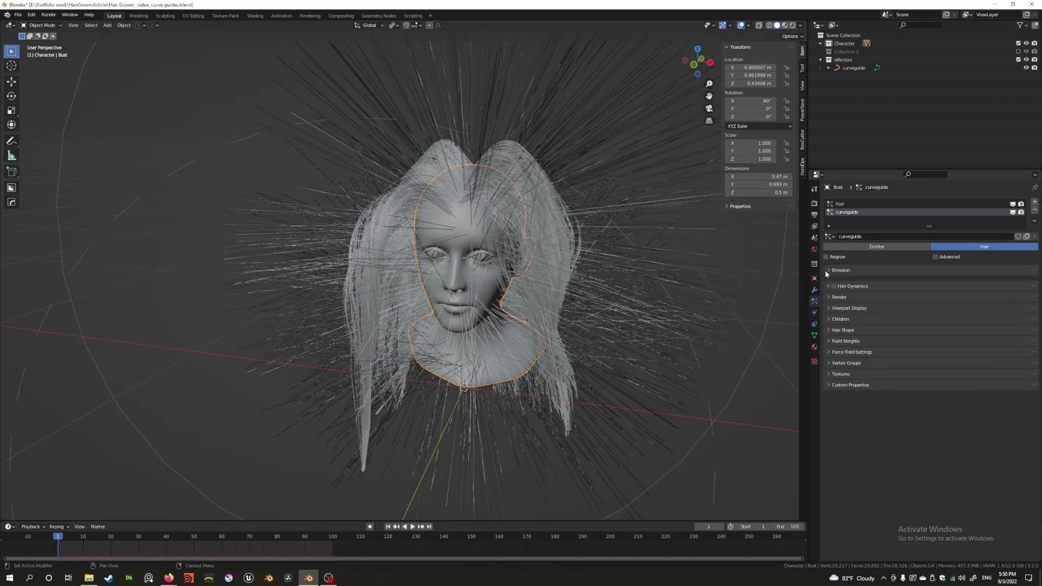
pyautogui.scroll(-3, 496, 242)
pyautogui.scroll(3, 526, 226)
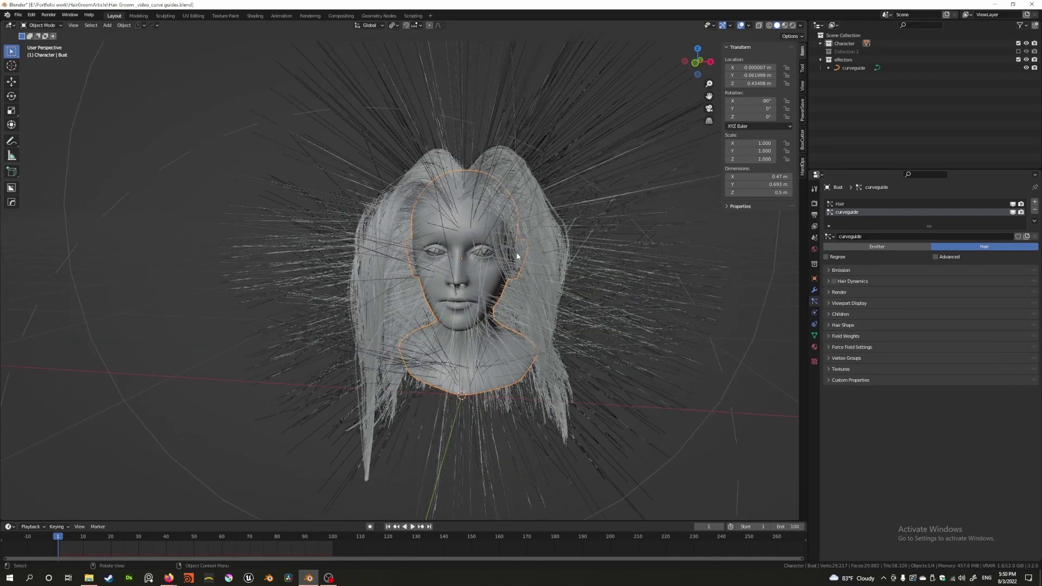
# - Assign a small patch of faces on the forehead above the bust's right eye to the Density_CurveGuide vertex group, and return to Object Mode
pyautogui.click(815, 336)
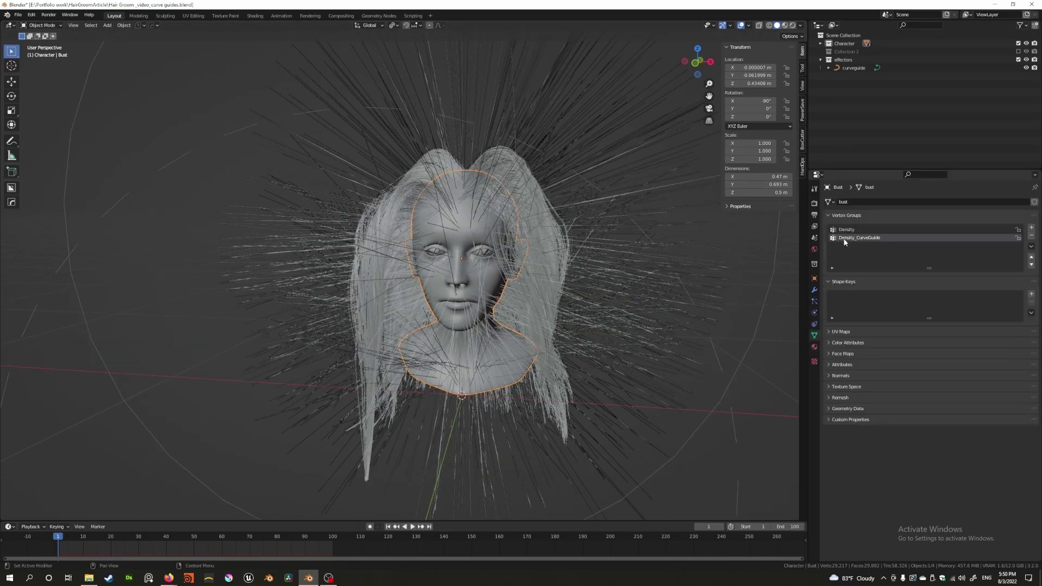
pyautogui.moveTo(611, 247); pyautogui.dragTo(574, 290, button='middle')
pyautogui.press('Tab')
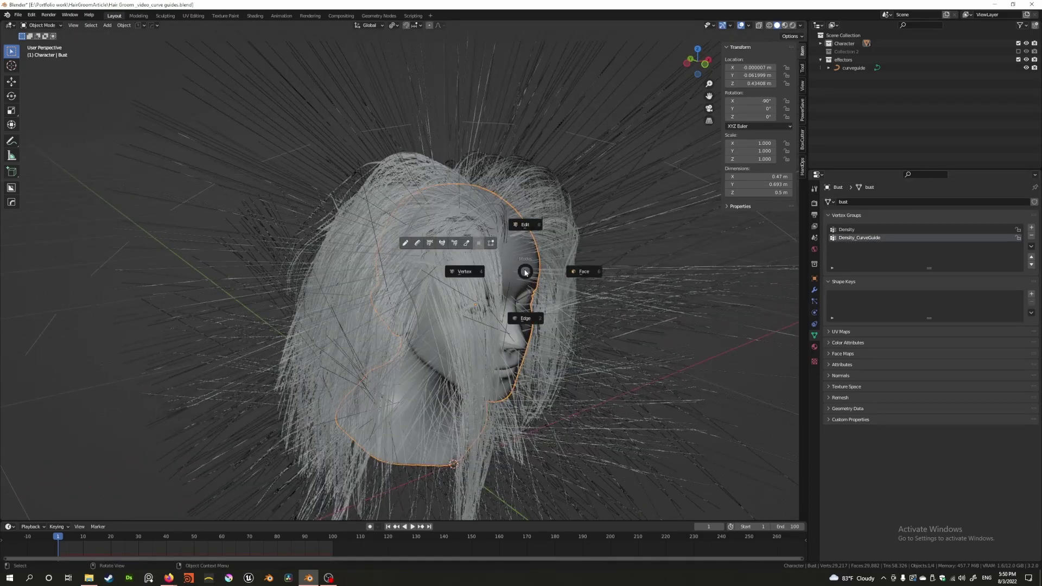
pyautogui.click(492, 244)
pyautogui.scroll(3, 479, 259)
pyautogui.press('c')
pyautogui.moveTo(500, 213); pyautogui.dragTo(508, 217)
pyautogui.rightClick(507, 217)
pyautogui.moveTo(508, 217); pyautogui.dragTo(502, 240, button='middle')
pyautogui.click(852, 277)
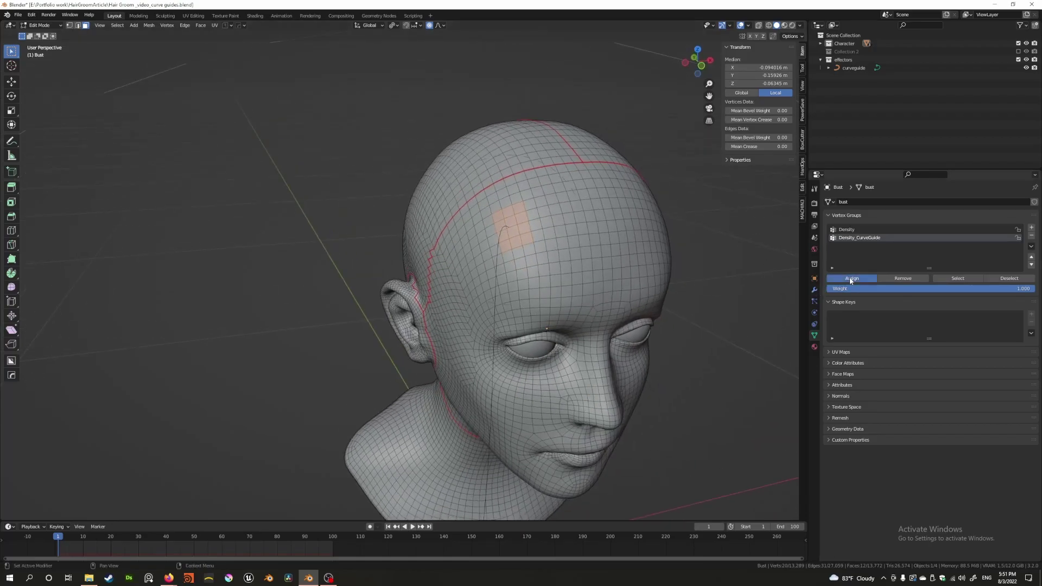
pyautogui.press('Tab')
pyautogui.click(539, 272)
pyautogui.moveTo(539, 272); pyautogui.dragTo(445, 268, button='middle')
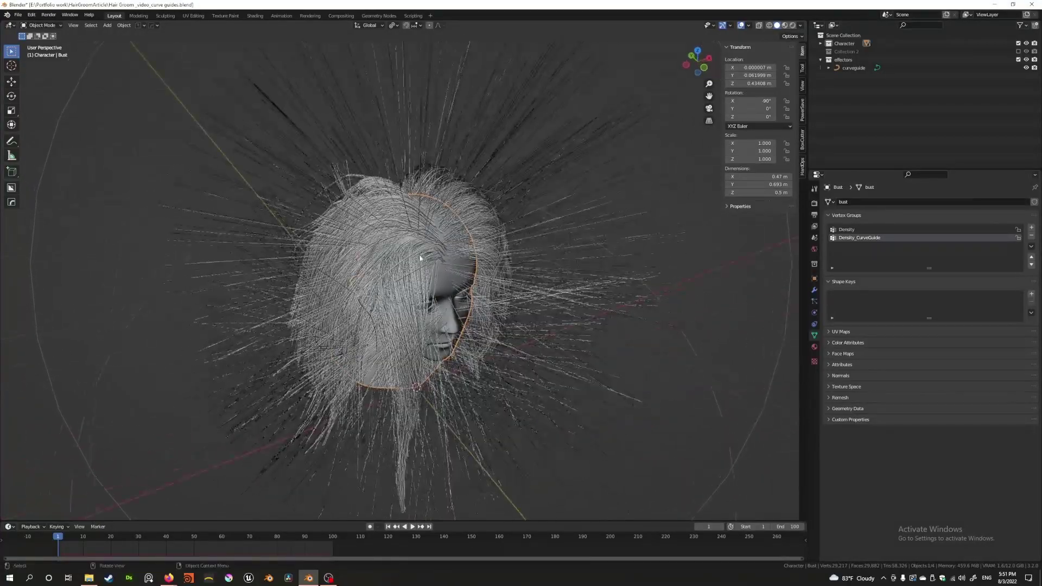
# - Use the Density_CurveGuide vertex group as the density group of the curveguide particle system
pyautogui.click(815, 302)
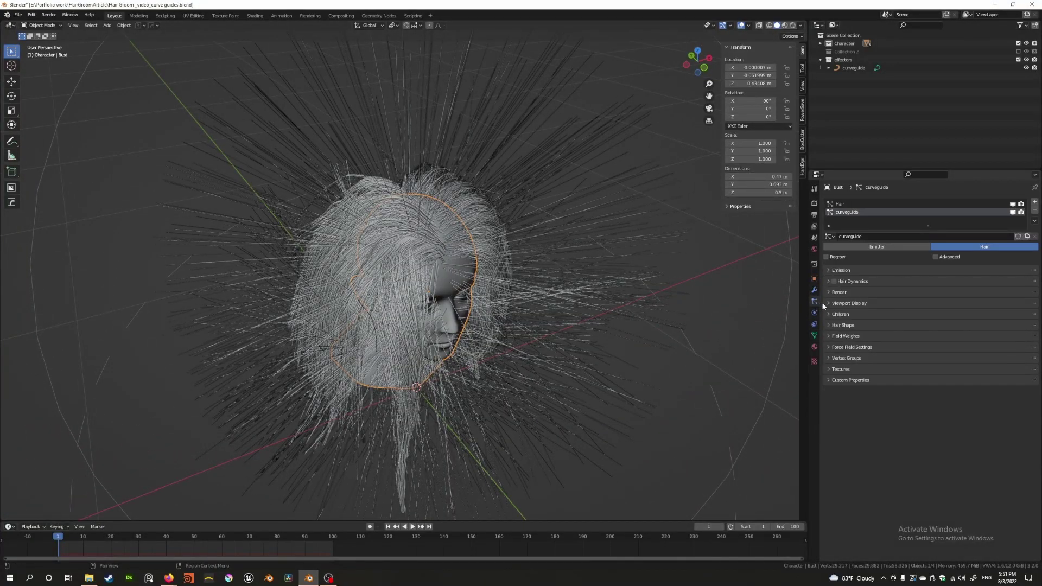
pyautogui.click(833, 359)
pyautogui.click(910, 372)
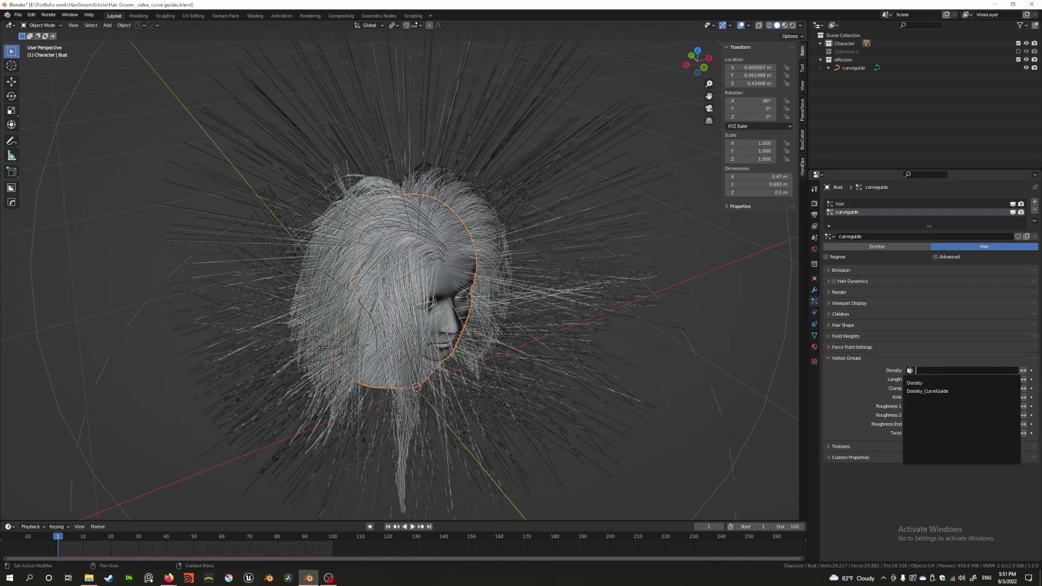
pyautogui.click(923, 391)
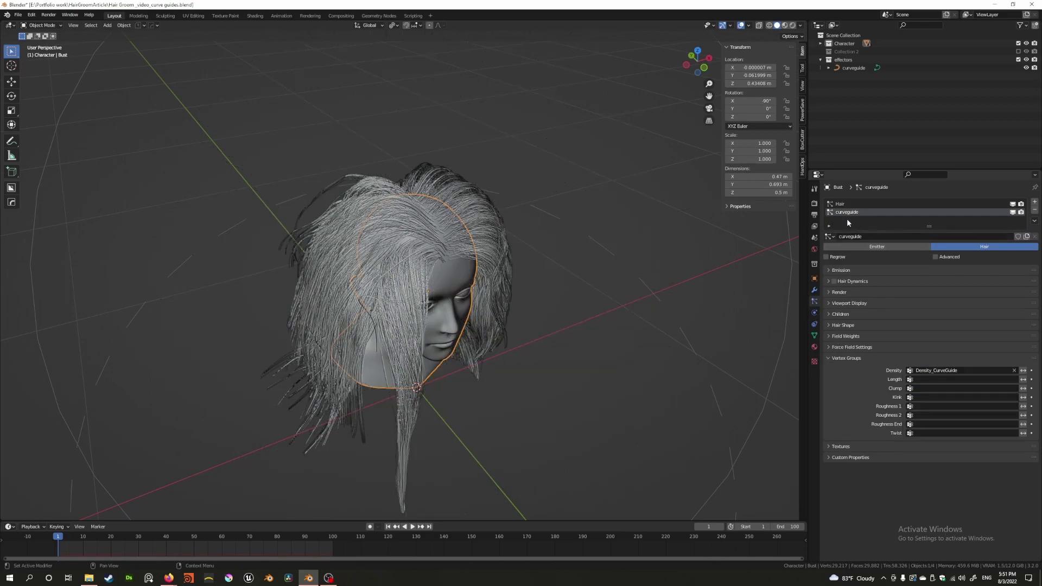
pyautogui.click(828, 359)
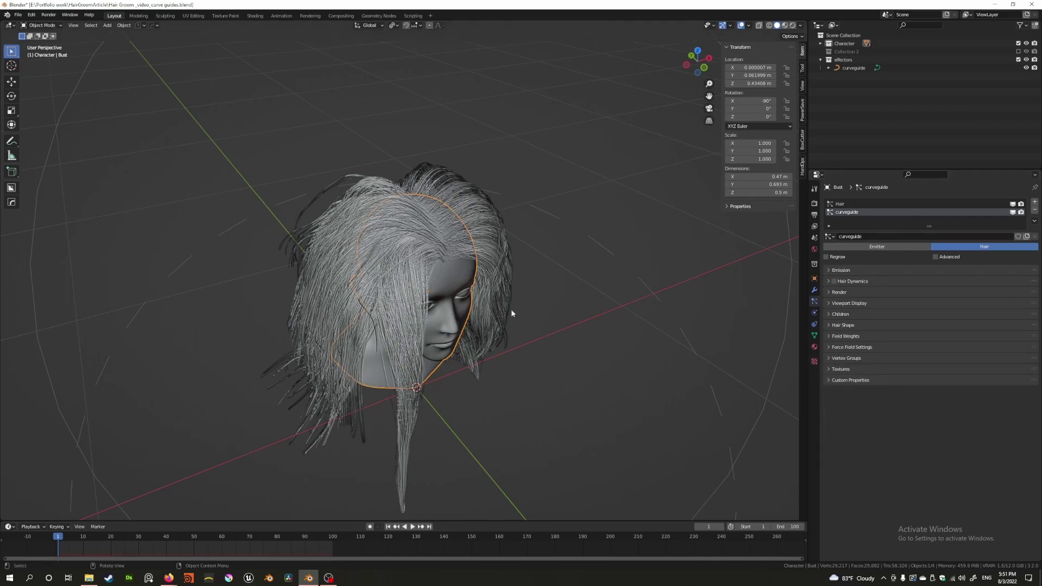
# - Hide the Hair particle system in the viewport and set the curveguide system's viewport strand steps to 8
pyautogui.click(1013, 204)
pyautogui.moveTo(565, 285); pyautogui.dragTo(477, 272, button='middle')
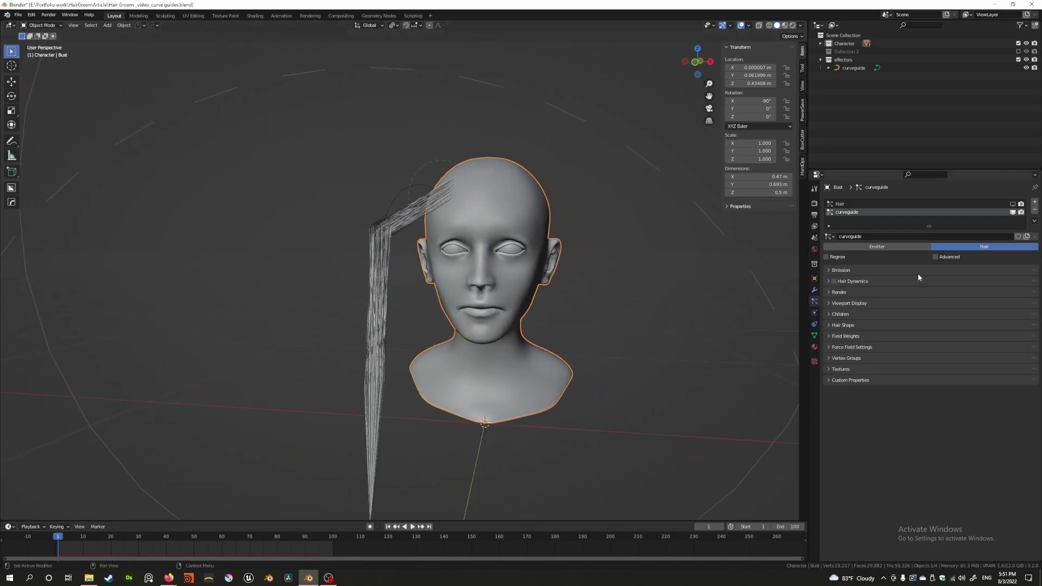
pyautogui.click(829, 304)
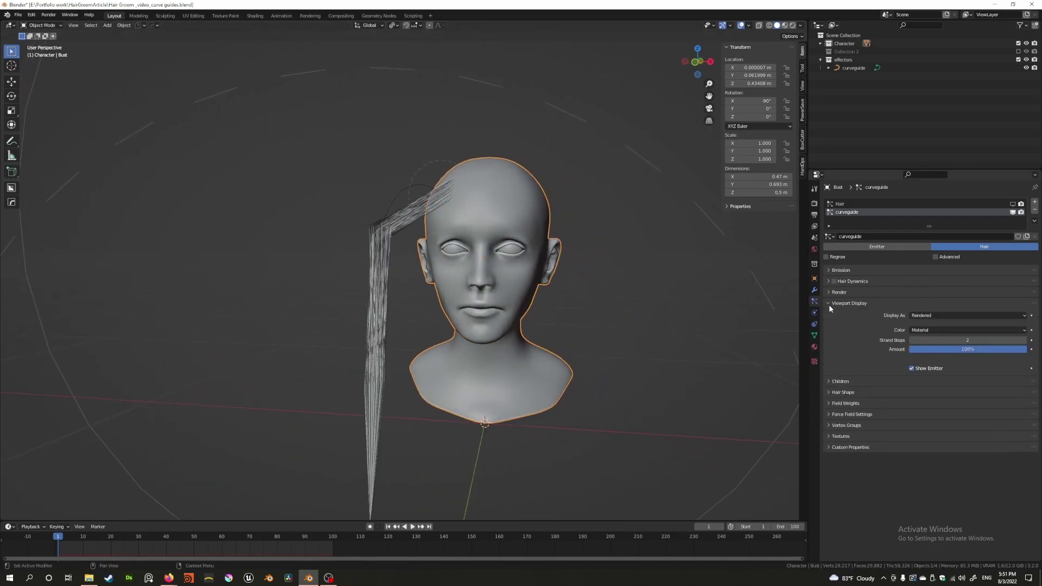
pyautogui.click(940, 338)
pyautogui.write('8')
pyautogui.press('Return')
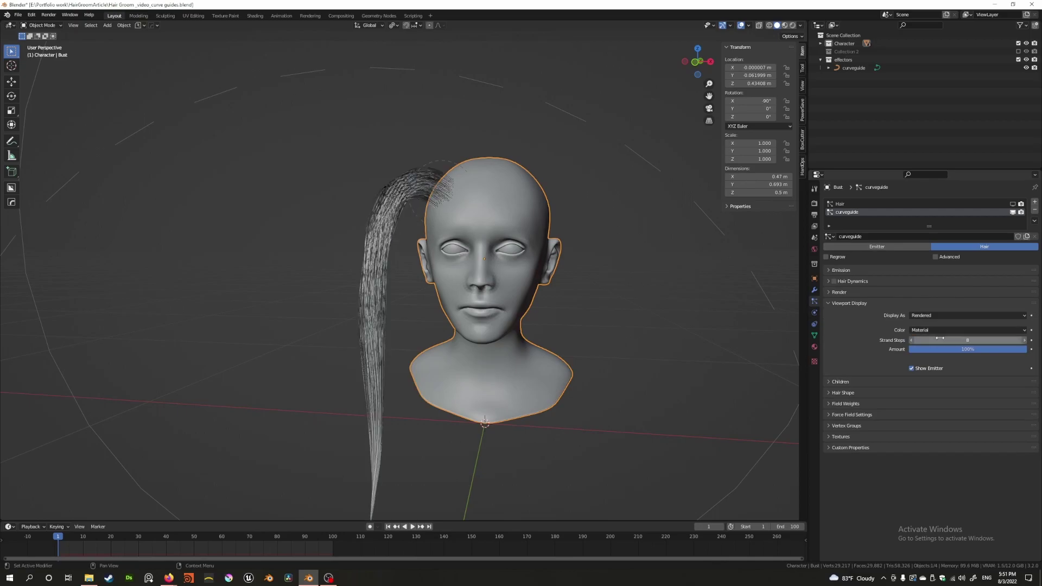
# - Examine the isolated guided strand from the side and show the Hair particle system in the viewport again
pyautogui.moveTo(424, 360); pyautogui.dragTo(399, 304, button='middle')
pyautogui.scroll(-3, 380, 358)
pyautogui.scroll(3, 396, 350)
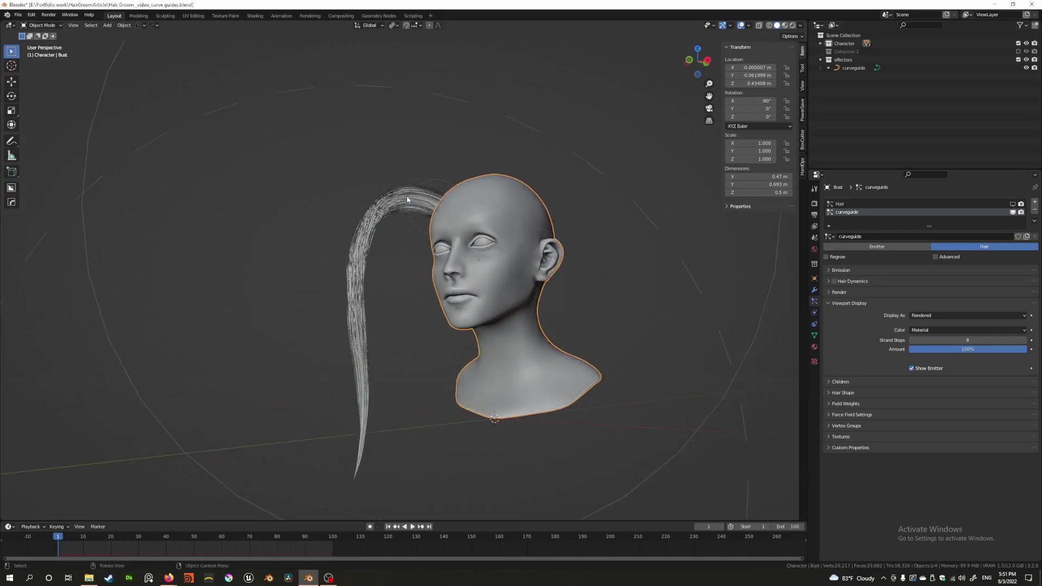
pyautogui.click(1013, 204)
pyautogui.moveTo(389, 245); pyautogui.dragTo(375, 261, button='middle')
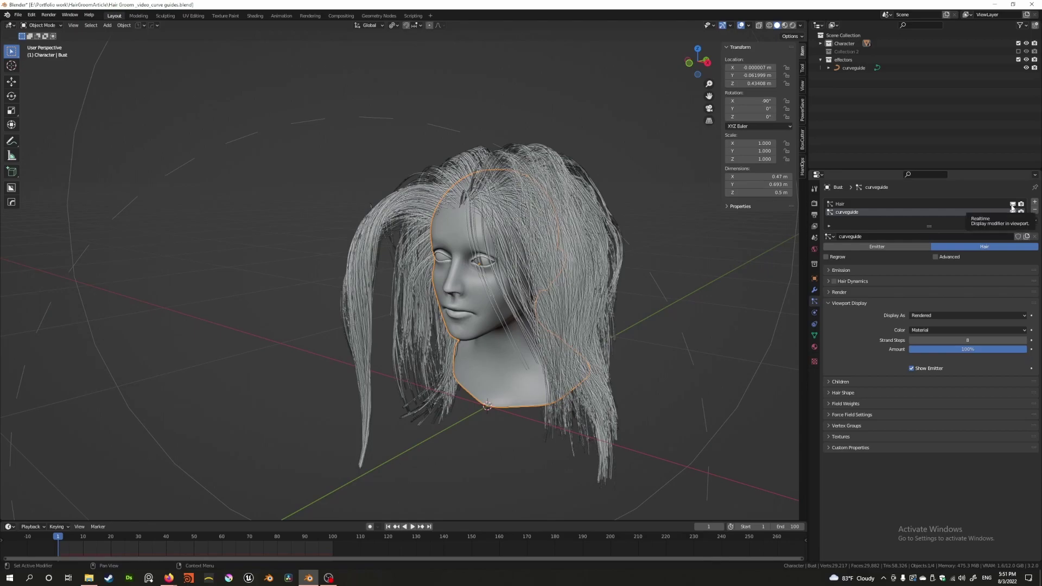
# - Set the Curve Guide field weight of the Hair particle system to 0
pyautogui.click(842, 204)
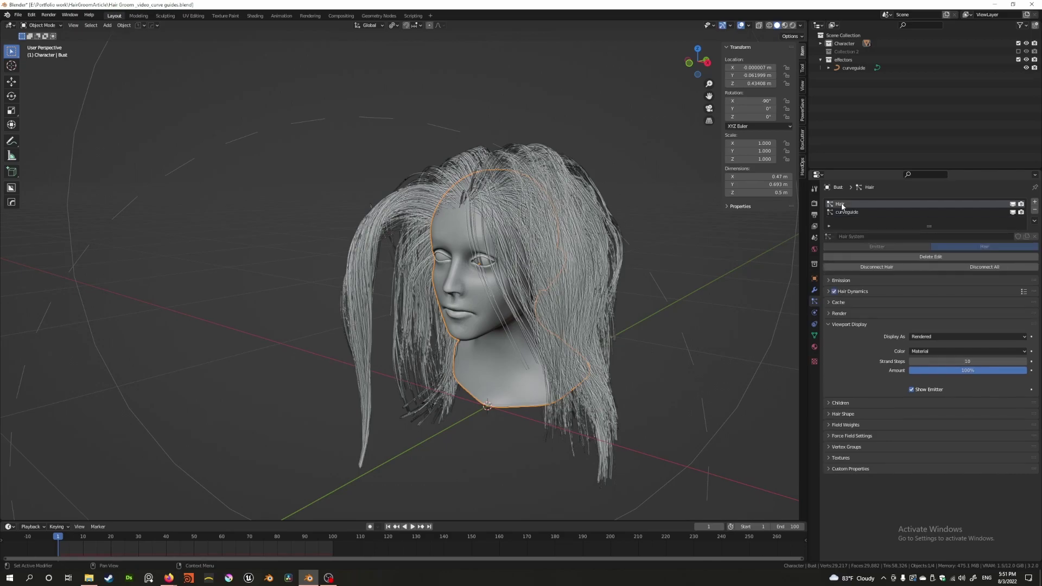
pyautogui.click(828, 425)
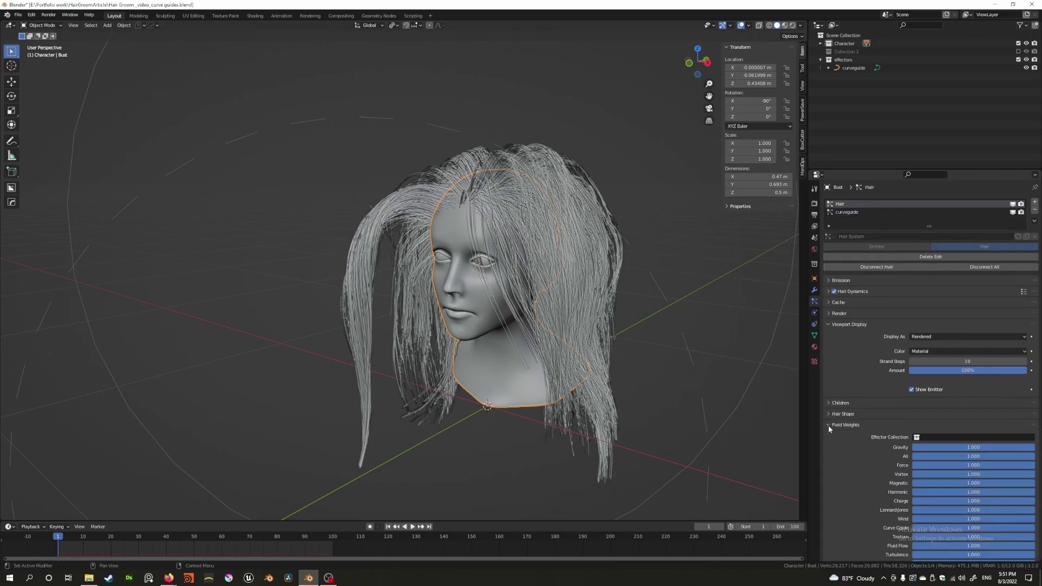
pyautogui.scroll(-2, 869, 429)
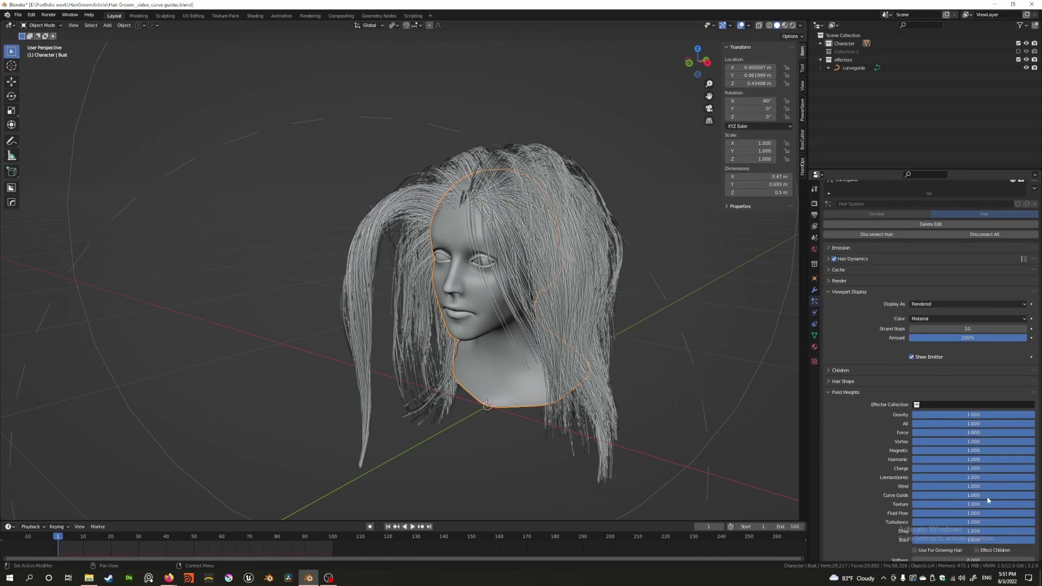
pyautogui.moveTo(977, 496); pyautogui.dragTo(902, 497)
pyautogui.moveTo(489, 277); pyautogui.dragTo(527, 272, button='middle')
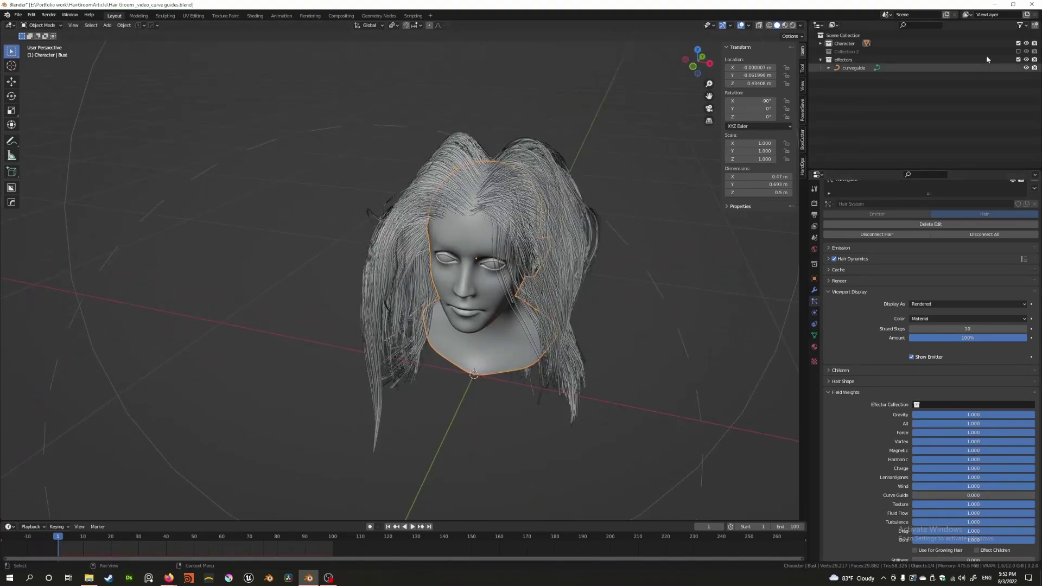
# - Add a new scene collection and name it effectors_hair
pyautogui.click(1035, 25)
pyautogui.doubleClick(852, 78)
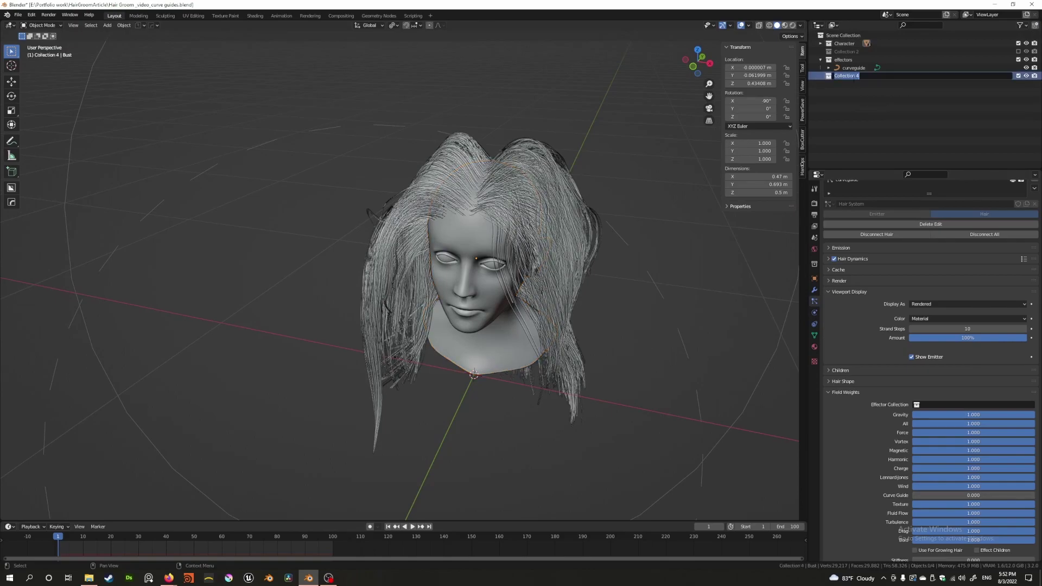
pyautogui.write('c')
pyautogui.write('ffectors')
pyautogui.write('_hair')
pyautogui.press('Return')
# - Limit the Hair system's effectors to the effectors_hair collection and set its Curve Guide field weight to 1
pyautogui.click(974, 404)
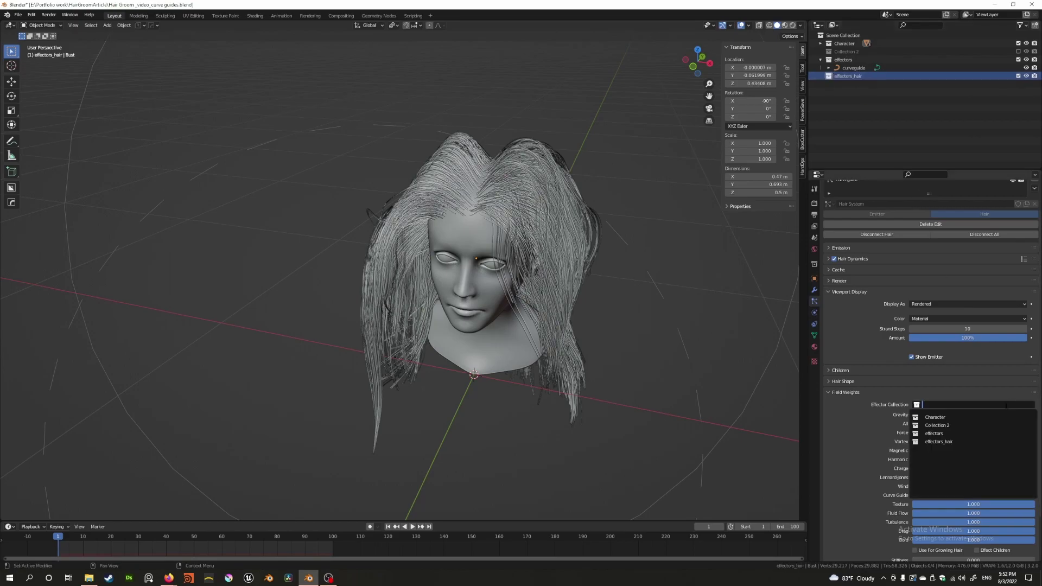
pyautogui.click(944, 441)
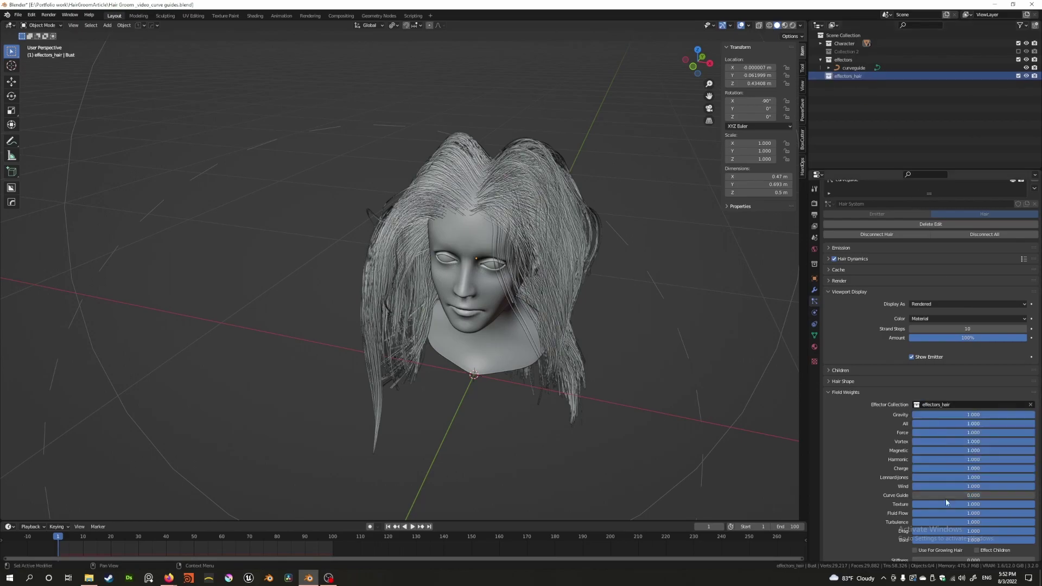
pyautogui.click(944, 495)
pyautogui.write('1')
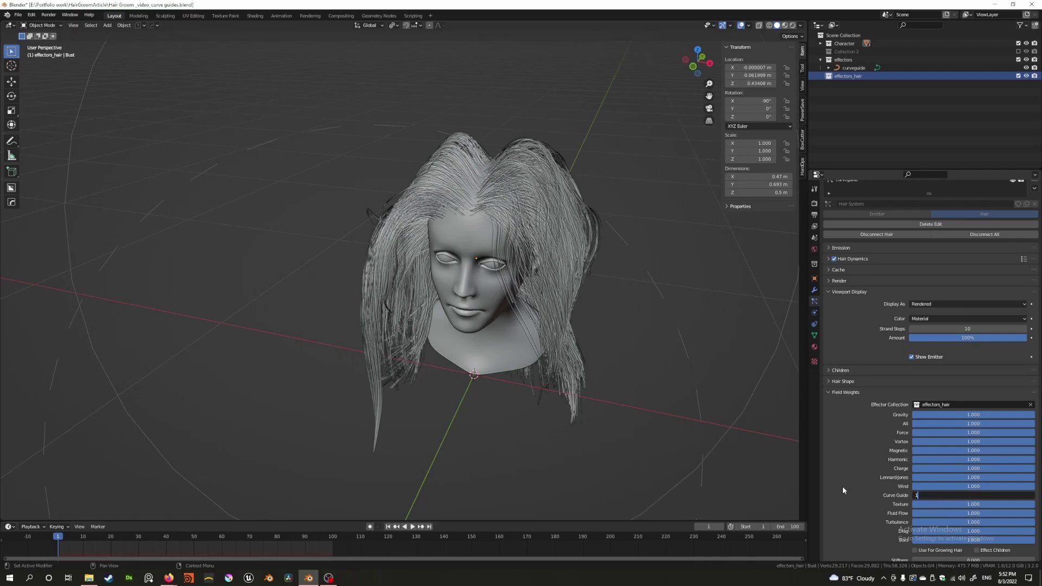
pyautogui.press('Return')
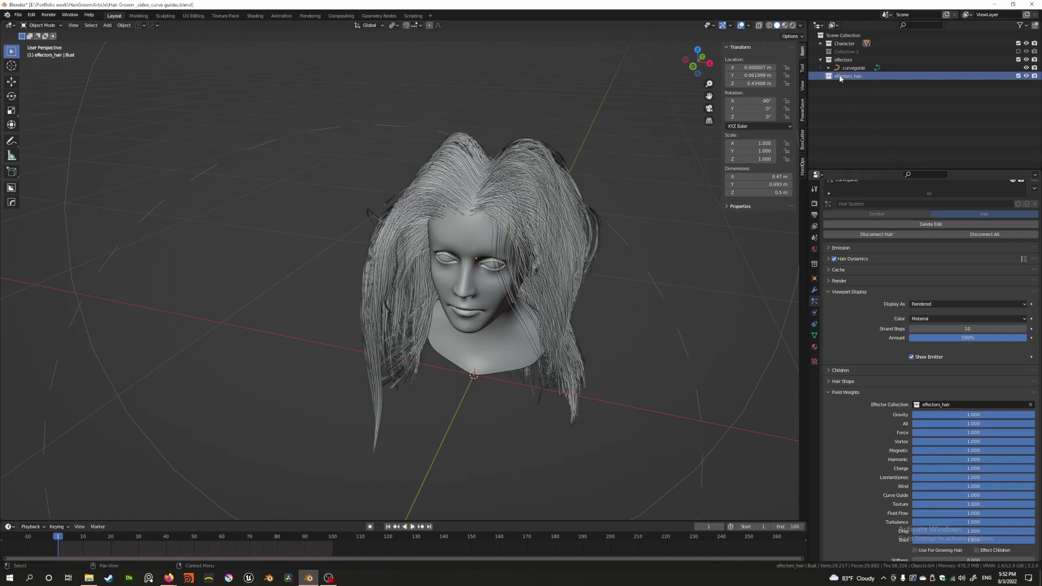
pyautogui.moveTo(532, 253); pyautogui.dragTo(553, 214, button='middle')
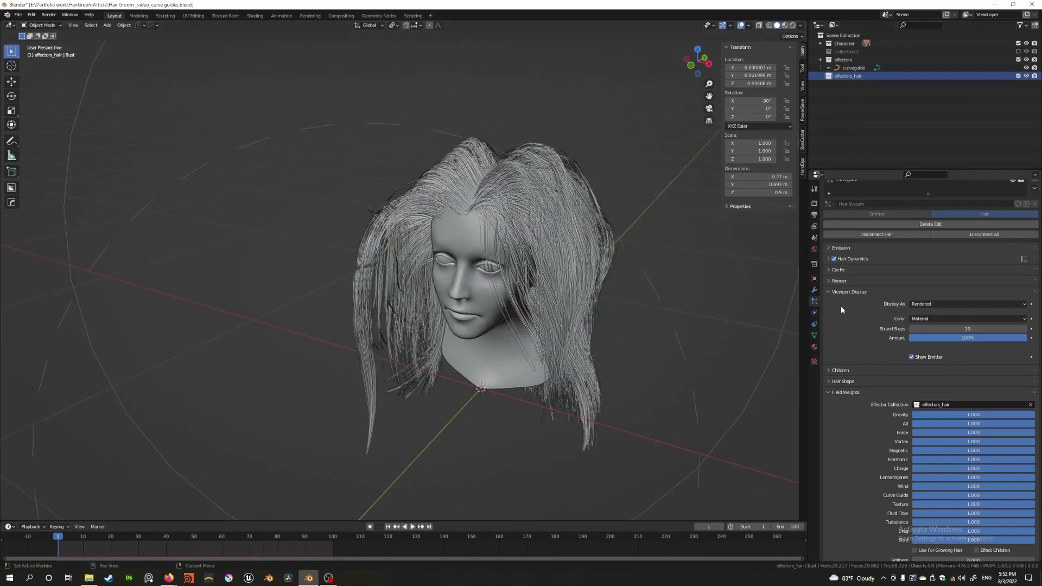
pyautogui.click(827, 394)
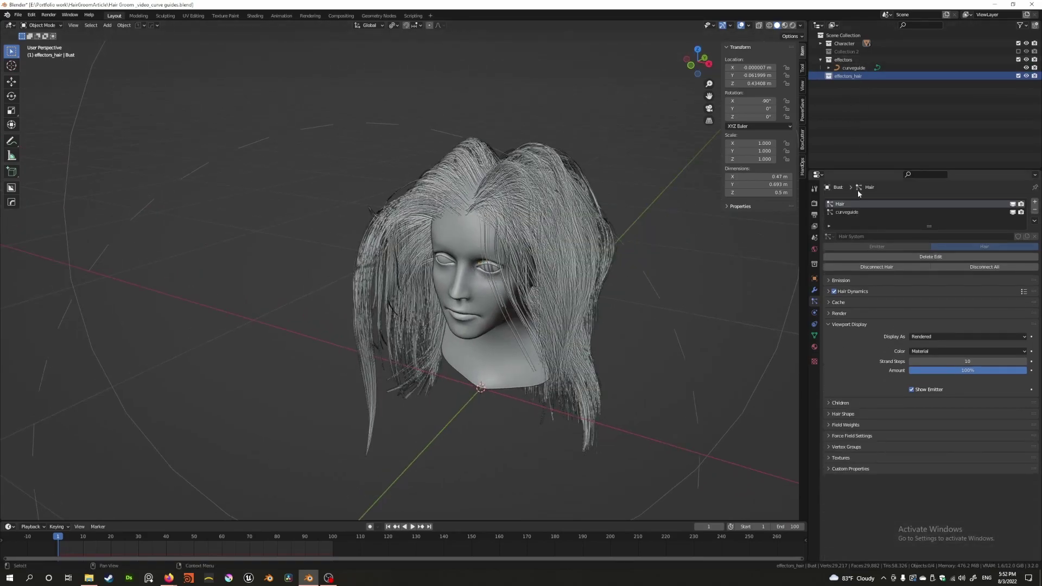
# - Choose the effectors collection as the effector collection in the curveguide particle system's field weights
pyautogui.click(848, 212)
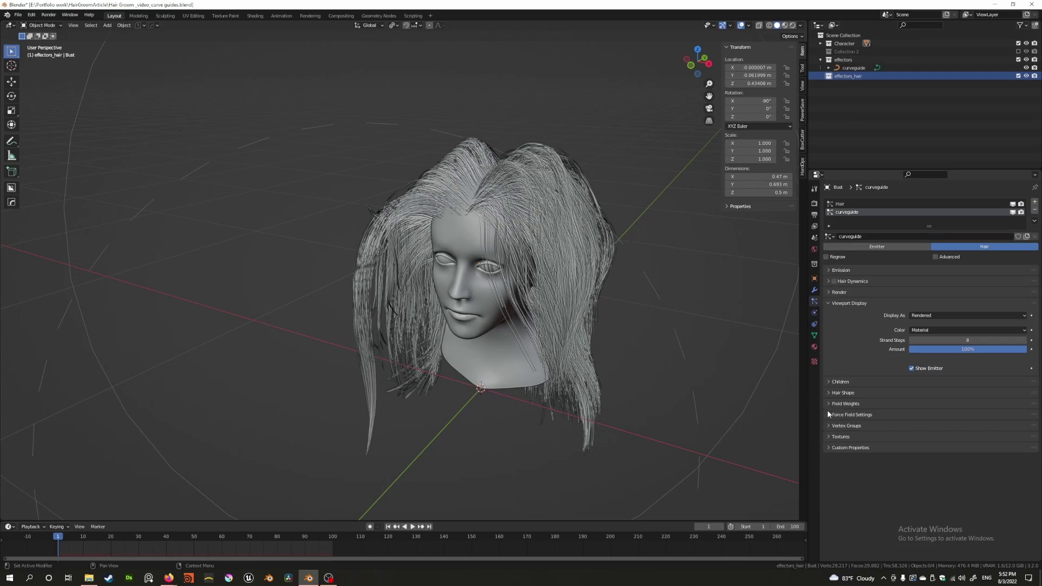
pyautogui.click(828, 407)
pyautogui.click(974, 416)
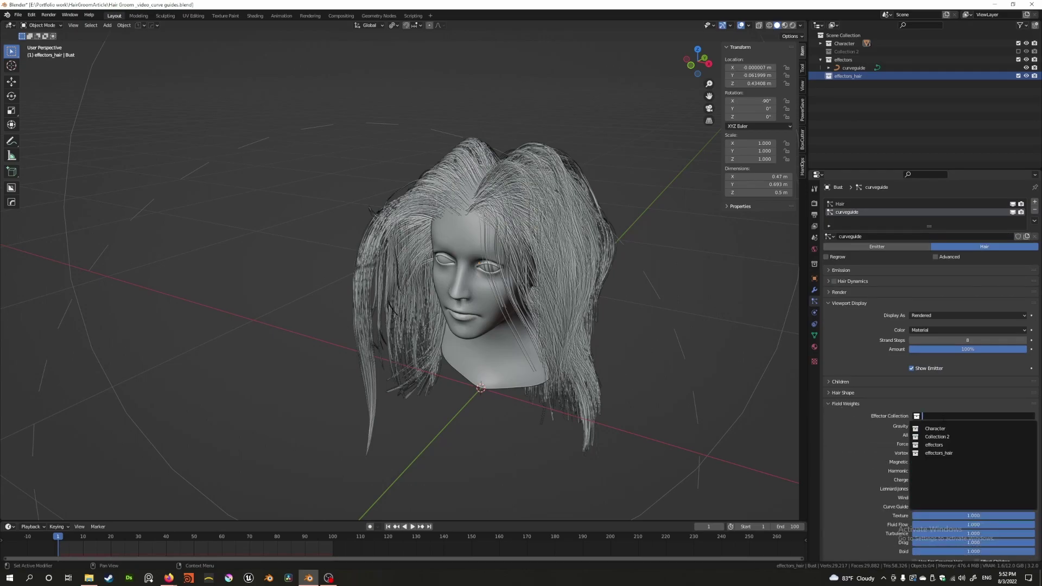
pyautogui.click(829, 403)
# - Set the kink type of the curveguide curve's Curve Guide force field to Braid
pyautogui.moveTo(413, 217); pyautogui.dragTo(497, 163, button='middle')
pyautogui.moveTo(462, 237); pyautogui.dragTo(346, 181, button='middle')
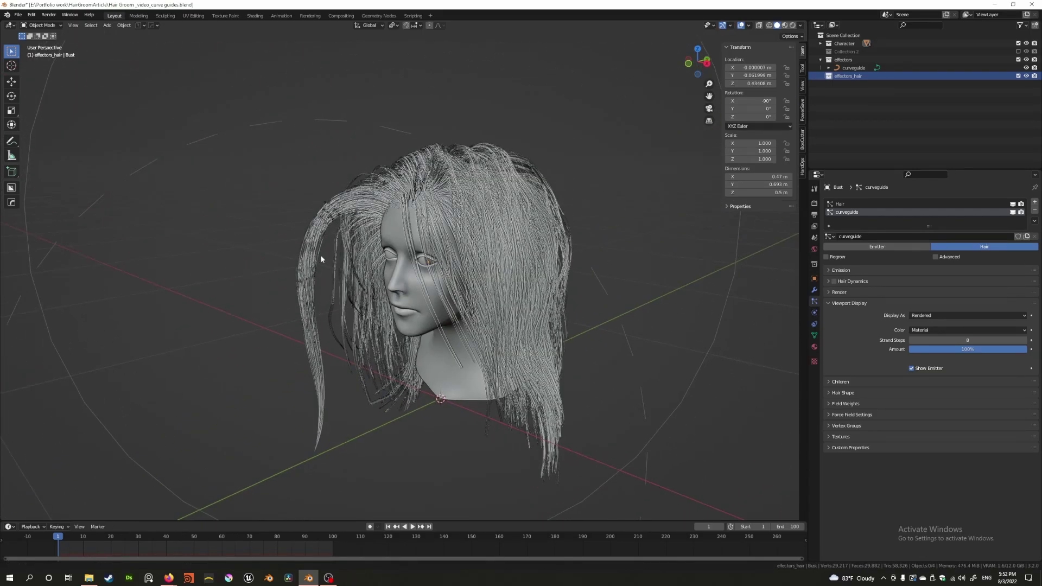
pyautogui.scroll(5, 380, 233)
pyautogui.scroll(-5, 432, 107)
pyautogui.moveTo(433, 107); pyautogui.dragTo(364, 232, button='middle')
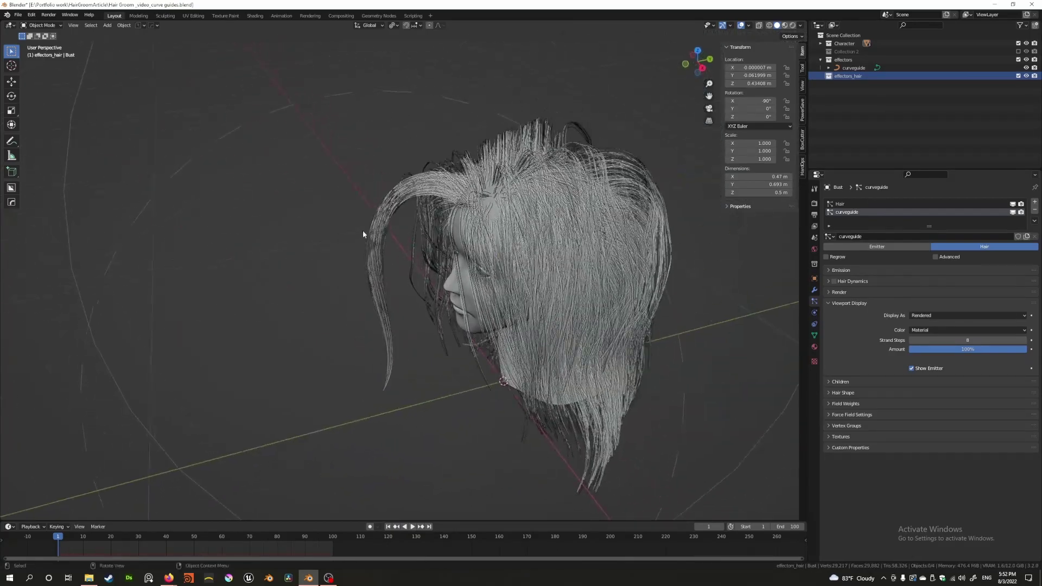
pyautogui.click(854, 68)
pyautogui.moveTo(474, 221); pyautogui.dragTo(548, 209, button='middle')
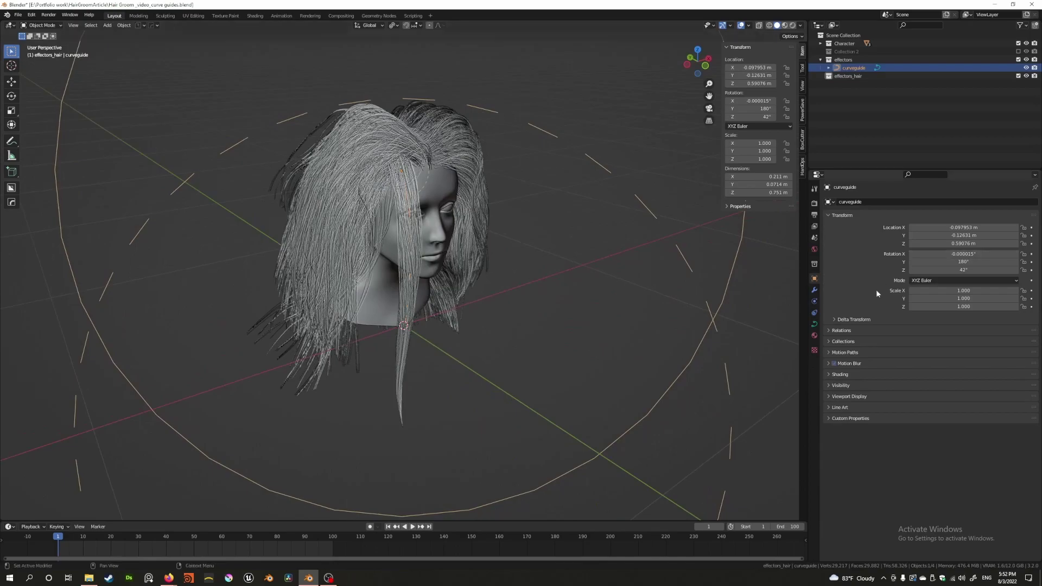
pyautogui.click(815, 301)
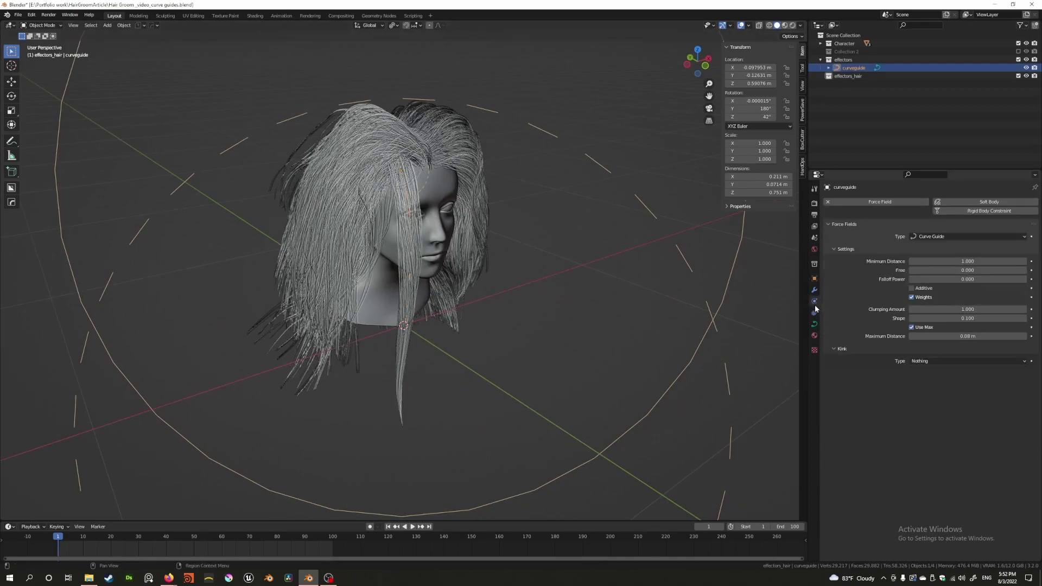
pyautogui.click(935, 362)
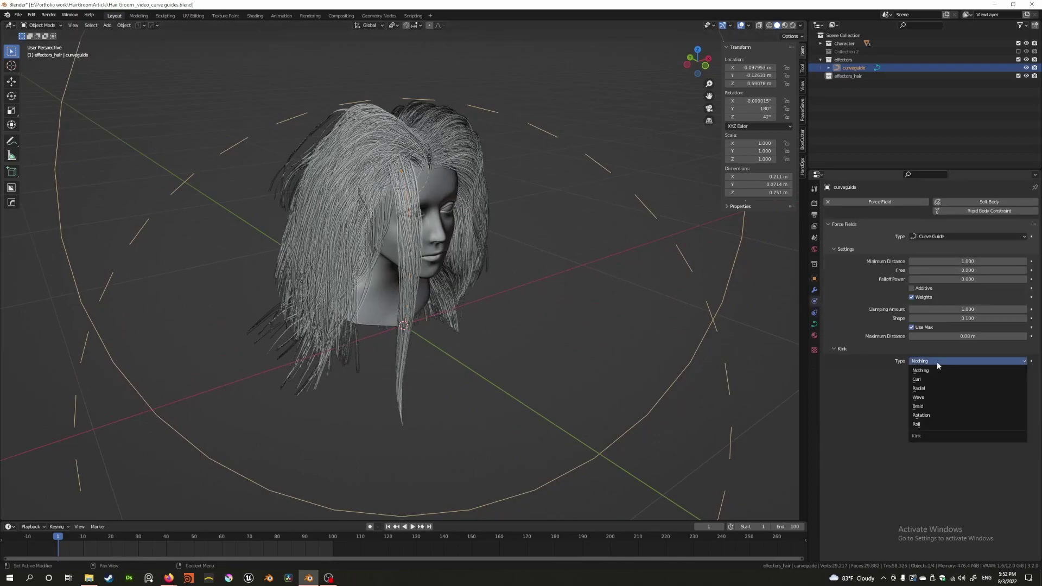
pyautogui.click(924, 407)
# - Turn off the curve guide's maximum distance limit, enable Additive, and set its falloff power to 0.1
pyautogui.scroll(4, 423, 242)
pyautogui.moveTo(422, 242); pyautogui.dragTo(542, 265, button='middle')
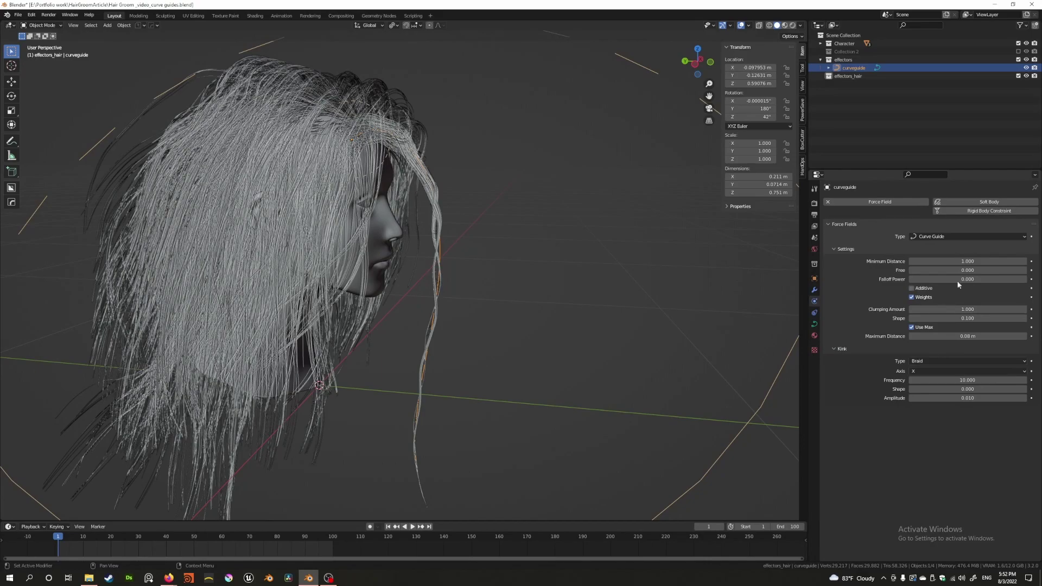
pyautogui.moveTo(449, 254); pyautogui.dragTo(460, 88, button='middle')
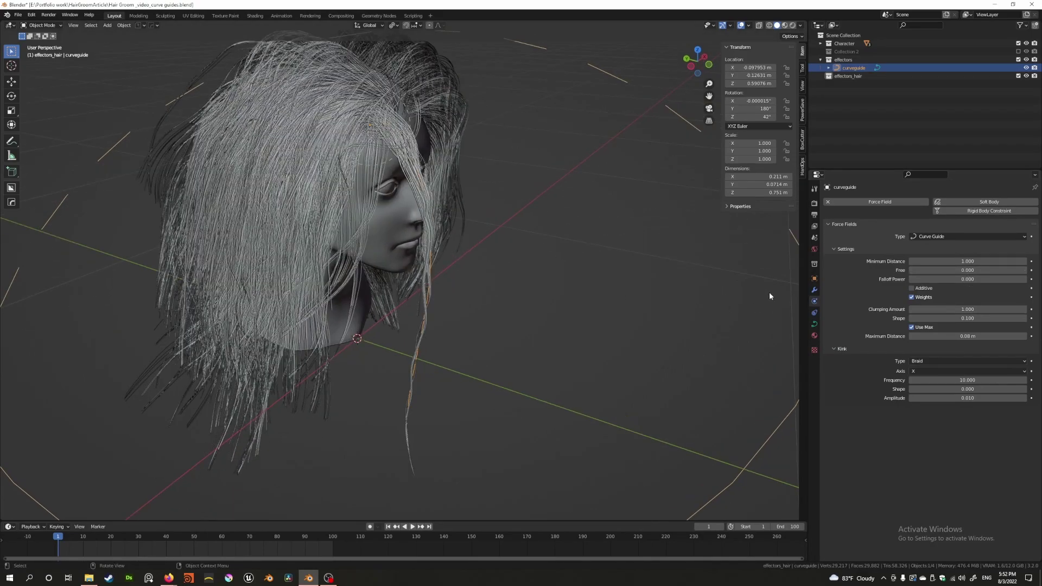
pyautogui.click(914, 328)
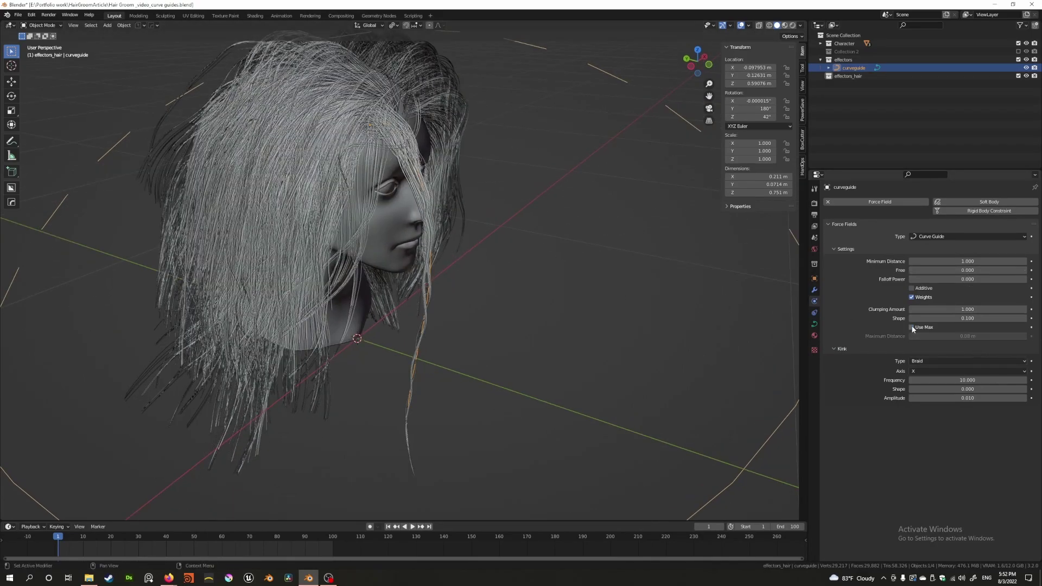
pyautogui.click(913, 289)
pyautogui.click(957, 279)
pyautogui.write('0.1')
pyautogui.press('Return')
# - Try stronger amplitudes for the curve guide's Braid kink, including 1.01 and 0.05
pyautogui.moveTo(507, 293); pyautogui.dragTo(711, 306, button='middle')
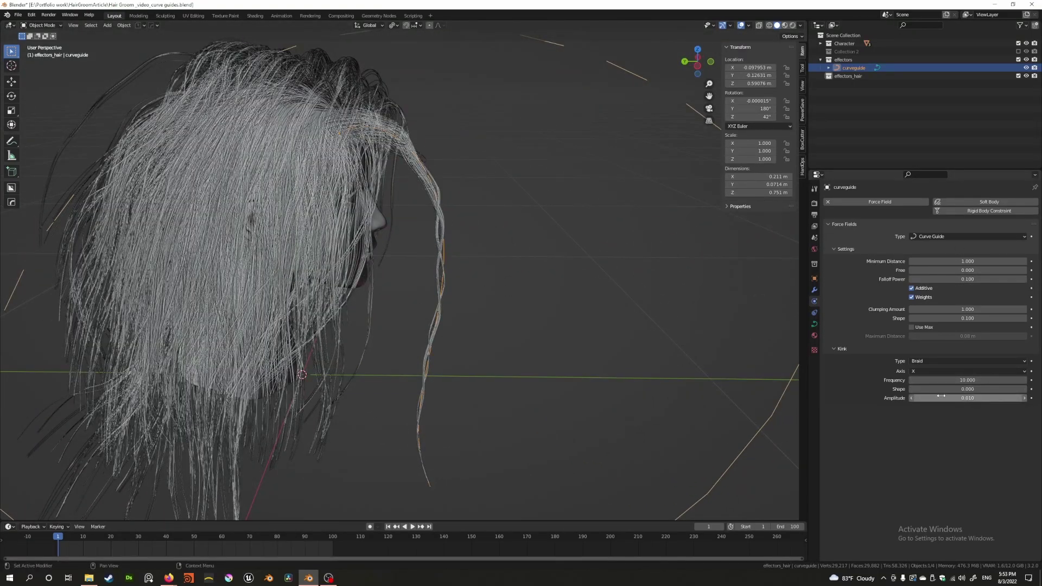
pyautogui.moveTo(942, 397)
pyautogui.mouseDown()
pyautogui.moveTo(955, 398)
pyautogui.moveTo(942, 399)
pyautogui.mouseUp()
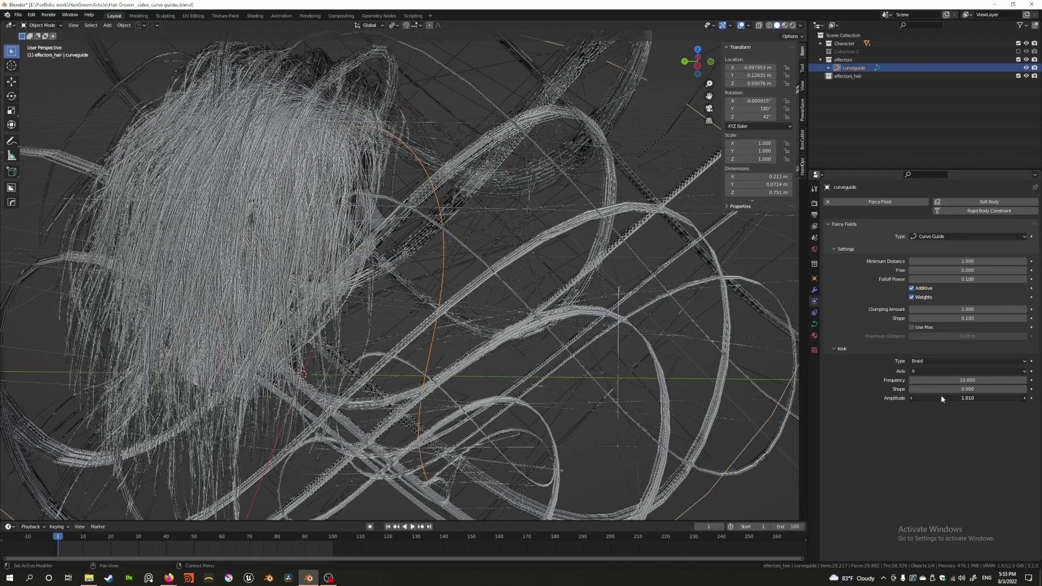
pyautogui.click(948, 398)
pyautogui.write('0')
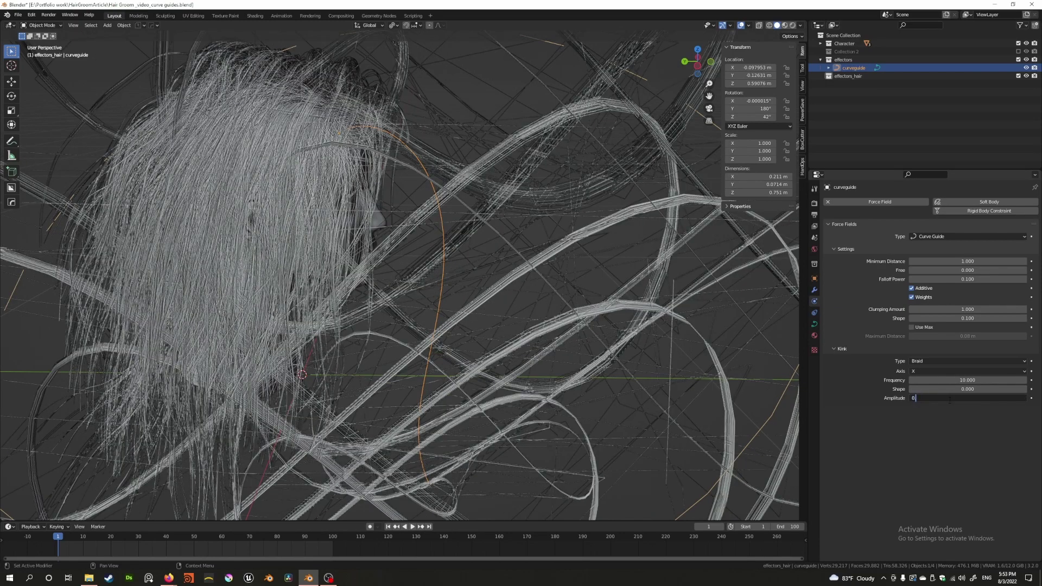
pyautogui.press('BackSpace')
pyautogui.press('BackSpace')
pyautogui.press('BackSpace')
pyautogui.press('Return')
pyautogui.doubleClick(944, 398)
pyautogui.write('0.05')
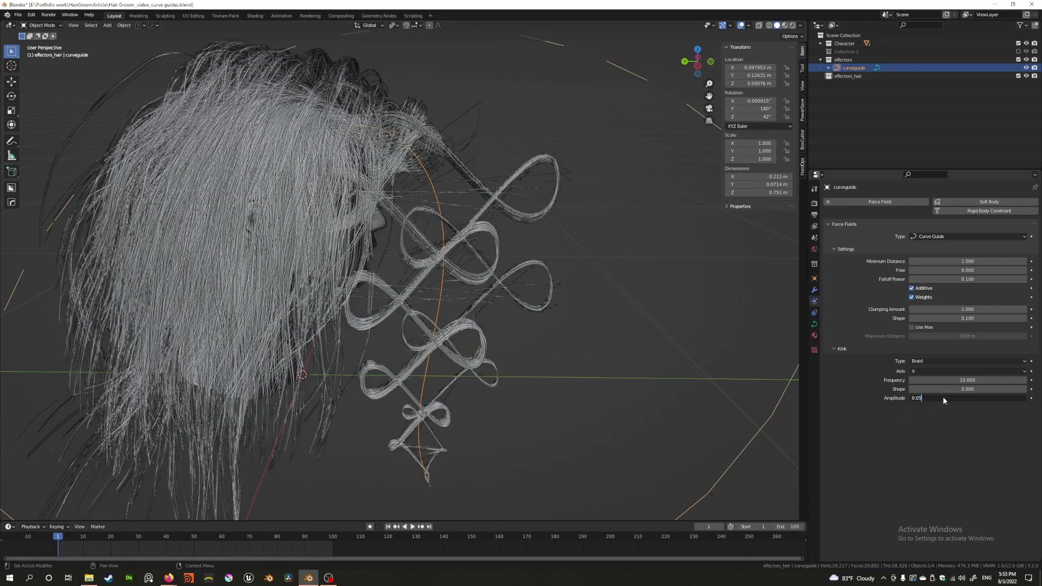
pyautogui.press('Return')
pyautogui.moveTo(492, 367); pyautogui.dragTo(862, 352, button='middle')
# - Set the amplitude of the curve guide's Braid kink to 0.02
pyautogui.doubleClick(944, 398)
pyautogui.write('0.02')
pyautogui.press('Return')
# - Try the Y and Z axes for the curve guide's Braid kink
pyautogui.moveTo(484, 324); pyautogui.dragTo(543, 331, button='middle')
pyautogui.click(942, 371)
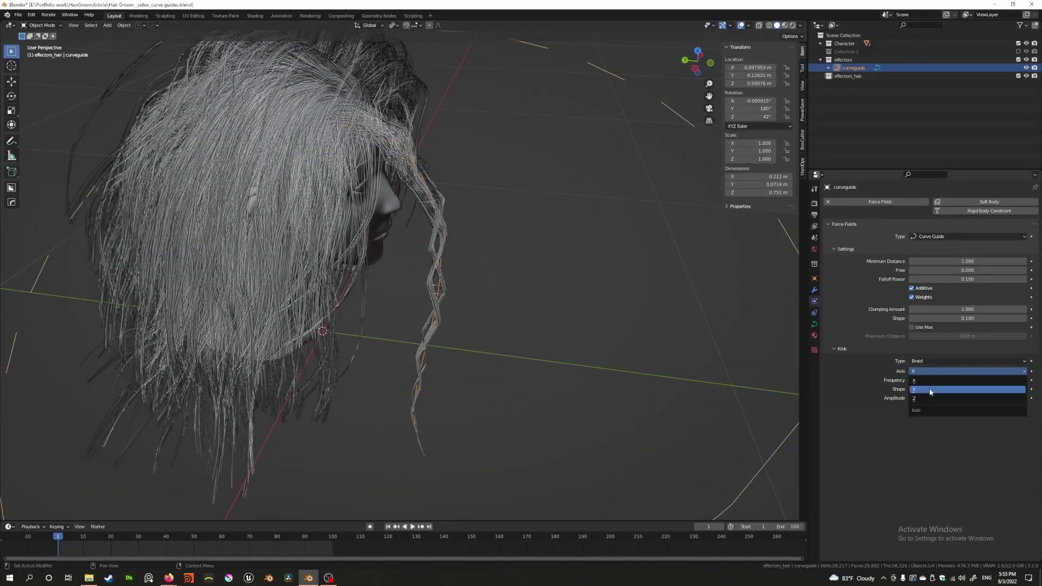
pyautogui.click(930, 390)
pyautogui.moveTo(487, 264); pyautogui.dragTo(543, 260, button='middle')
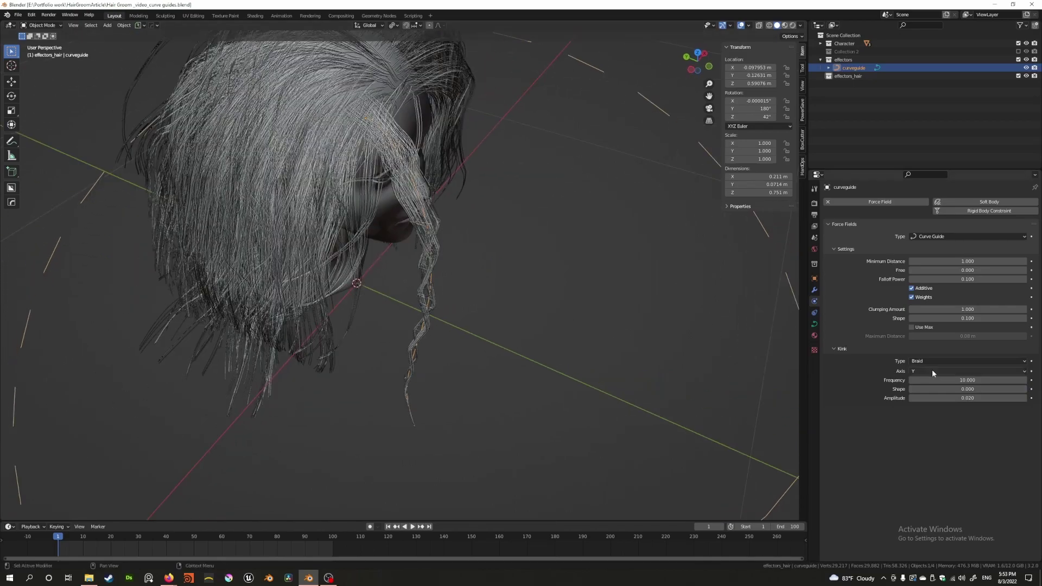
pyautogui.click(930, 370)
pyautogui.click(931, 399)
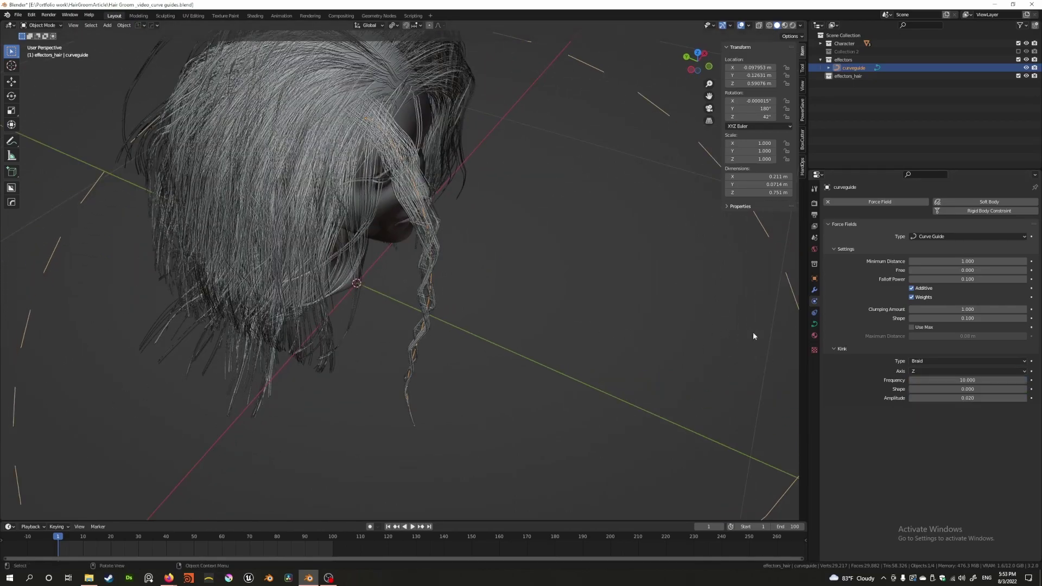
# - Set the Braid kink frequency to 8 and turn off Weights for the curve guide
pyautogui.click(944, 380)
pyautogui.write('8')
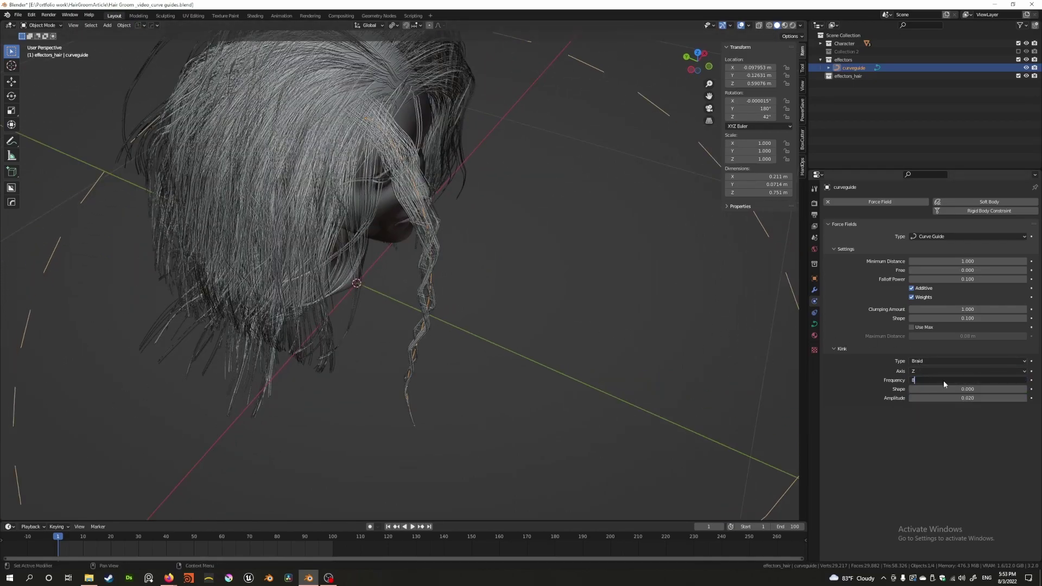
pyautogui.press('Return')
pyautogui.moveTo(570, 320); pyautogui.dragTo(521, 327, button='middle')
pyautogui.click(911, 297)
pyautogui.moveTo(781, 307); pyautogui.dragTo(597, 304, button='middle')
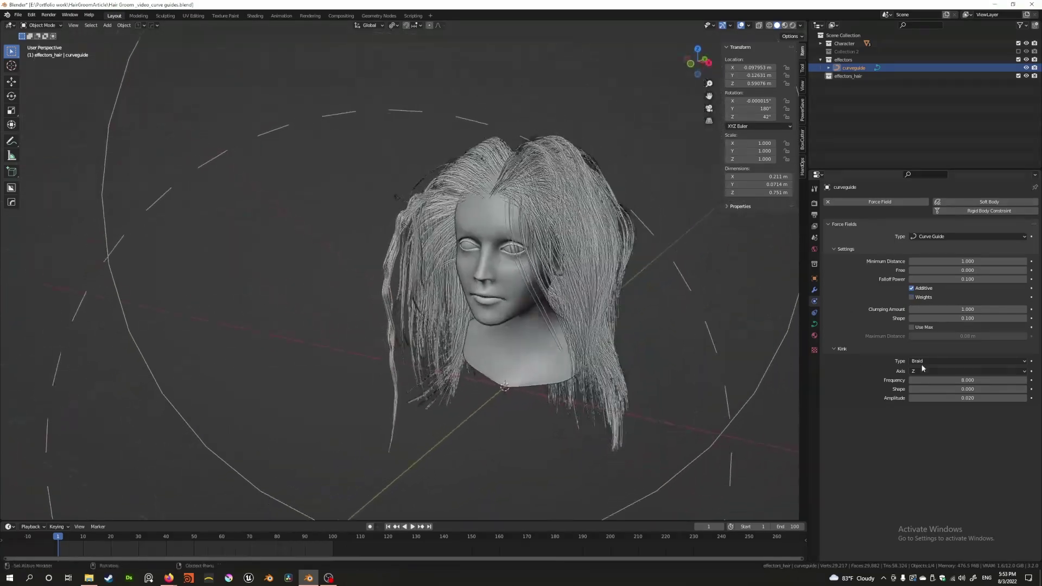
# - Set both the clumping amount and the clumping shape of the curve guide to 0
pyautogui.click(912, 288)
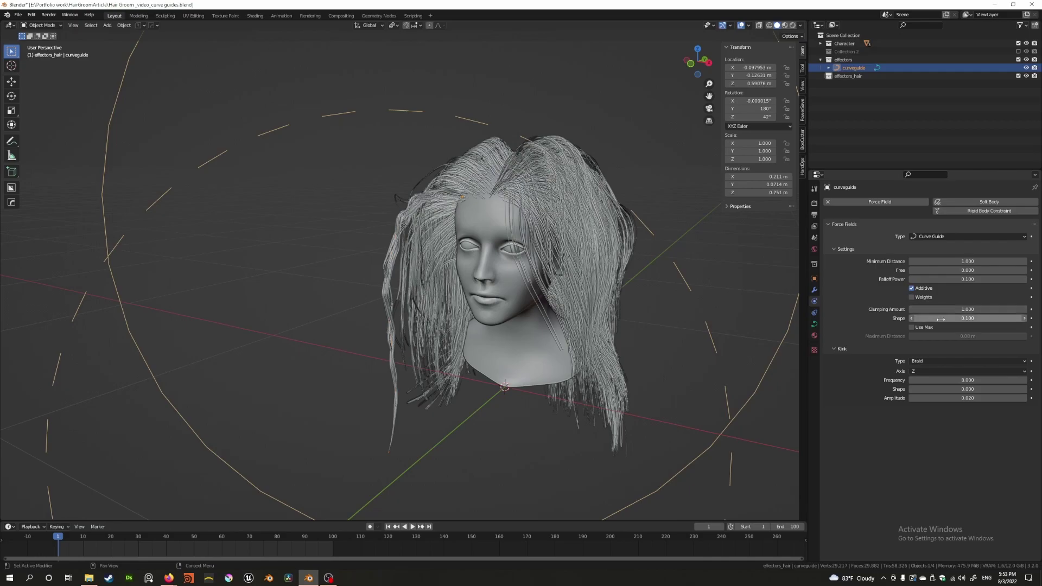
pyautogui.doubleClick(928, 309)
pyautogui.write('0')
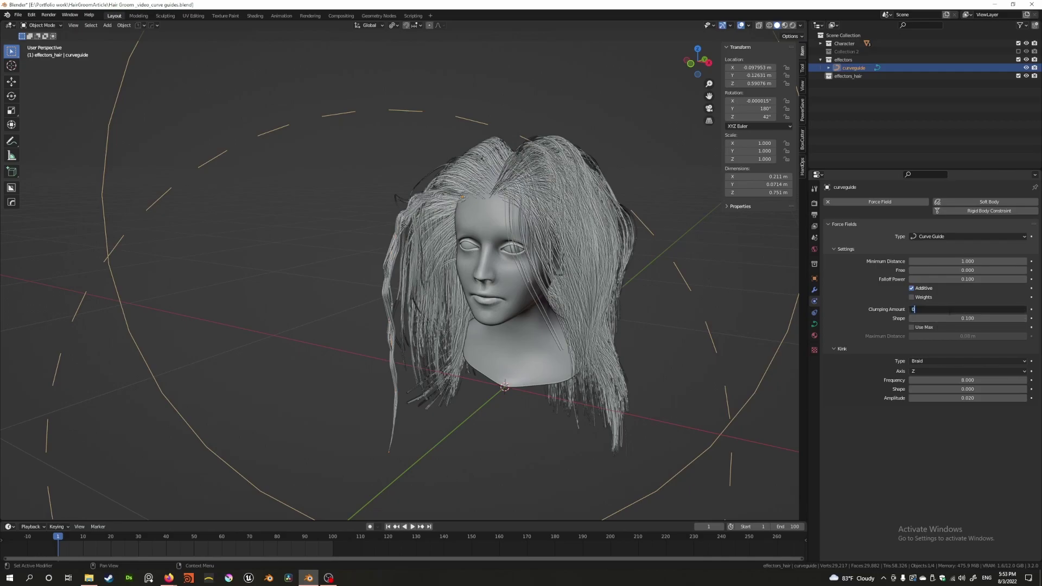
pyautogui.press('Tab')
pyautogui.write('0')
pyautogui.press('Return')
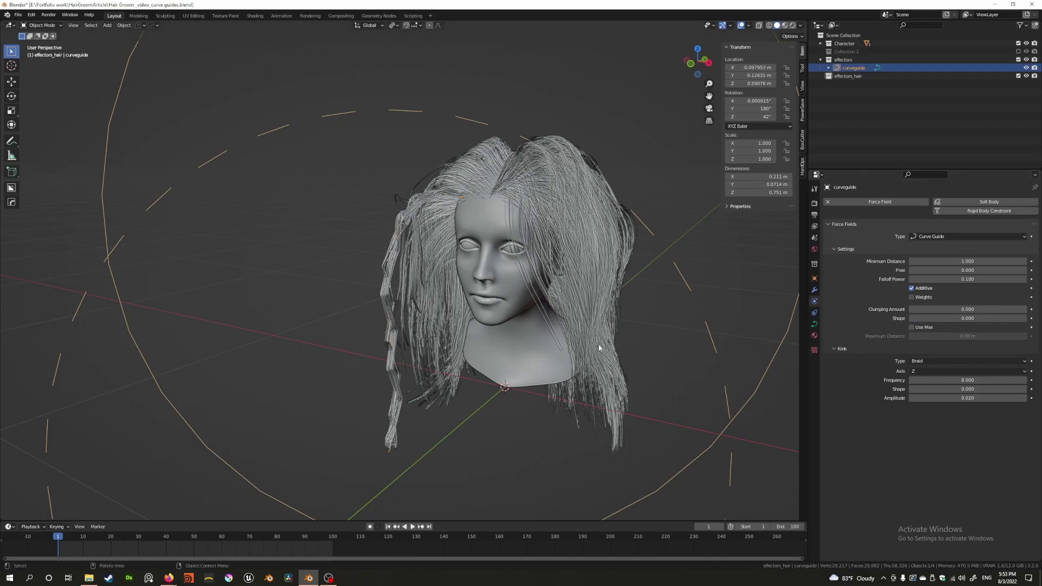
# - Set the Braid kink axis to X and fine-tune its frequency to about 8.01
pyautogui.moveTo(600, 348); pyautogui.dragTo(392, 350, button='middle')
pyautogui.scroll(3, 392, 350)
pyautogui.click(916, 372)
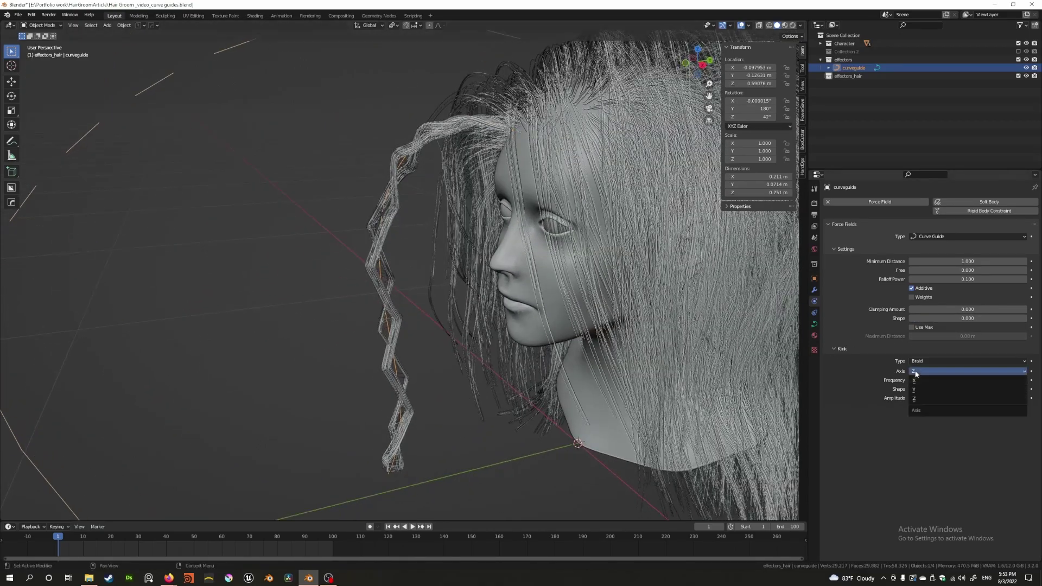
pyautogui.click(921, 382)
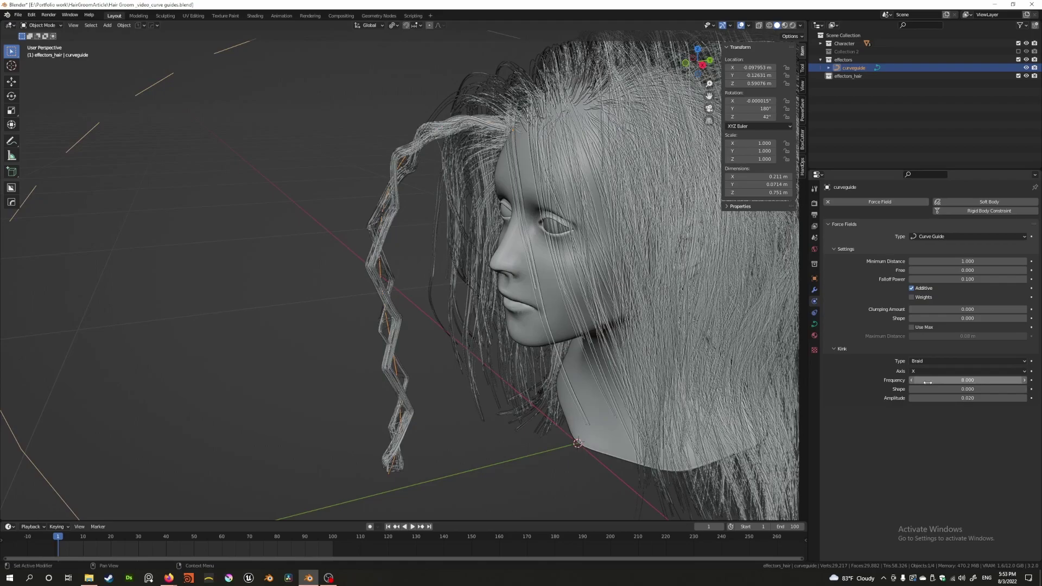
pyautogui.moveTo(968, 380); pyautogui.dragTo(895, 382)
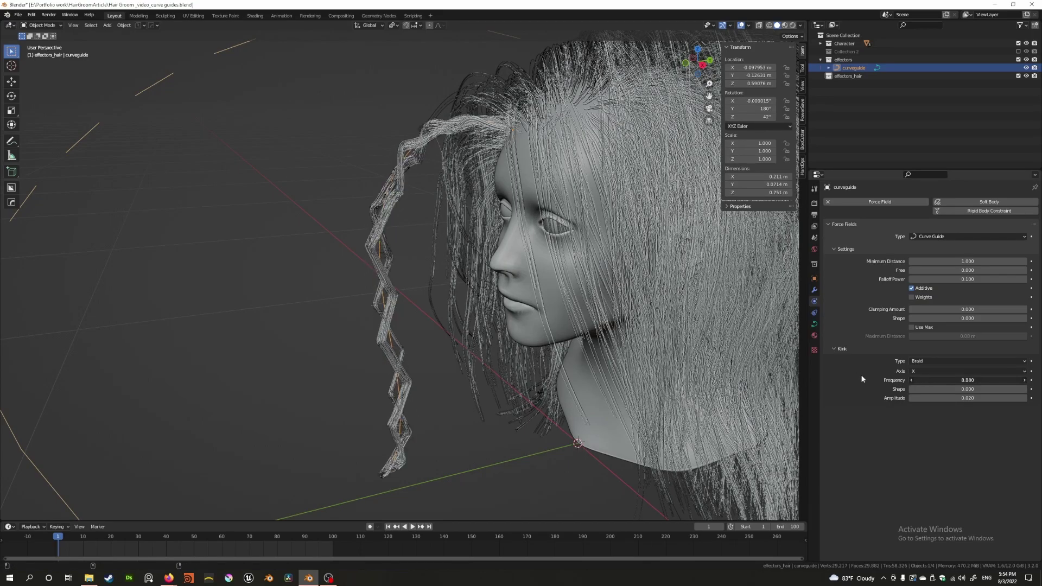
pyautogui.moveTo(458, 338); pyautogui.dragTo(551, 321, button='middle')
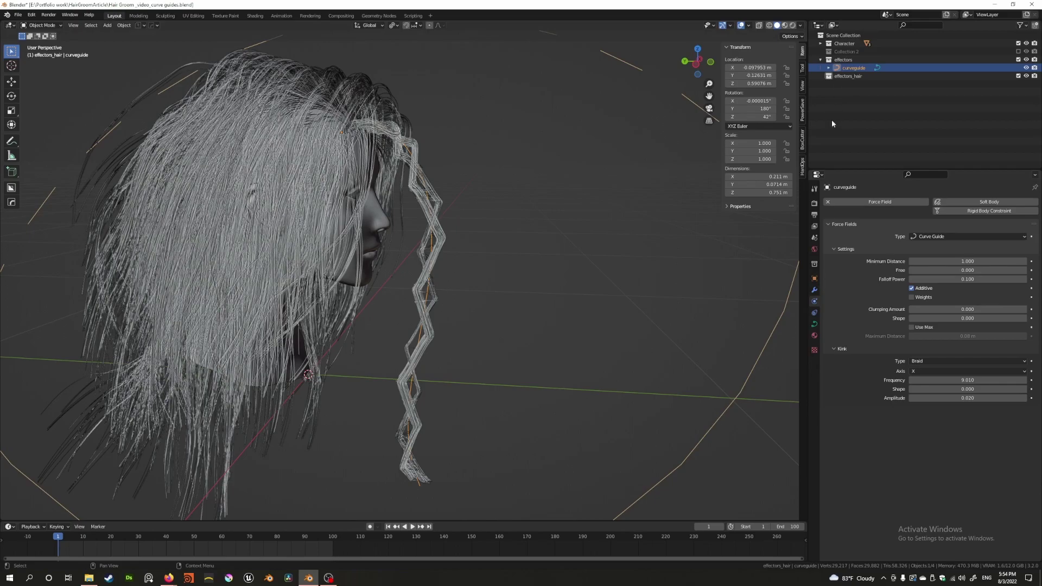
# - Select the bust and set the viewport strand steps of its curveguide particle system to 10
pyautogui.moveTo(390, 106); pyautogui.dragTo(343, 122, button='middle')
pyautogui.click(382, 140)
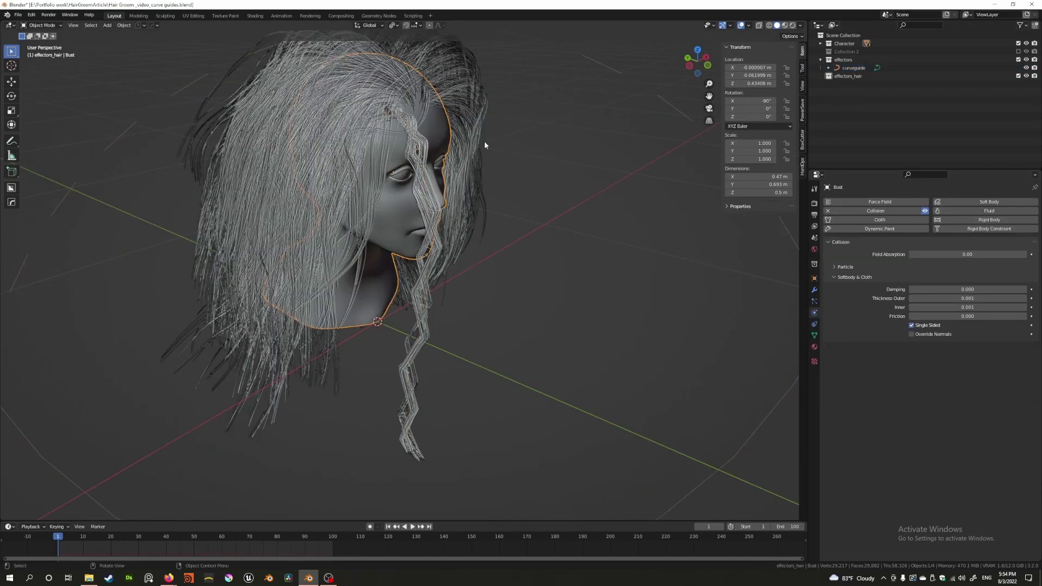
pyautogui.click(815, 301)
pyautogui.click(937, 341)
pyautogui.write('10')
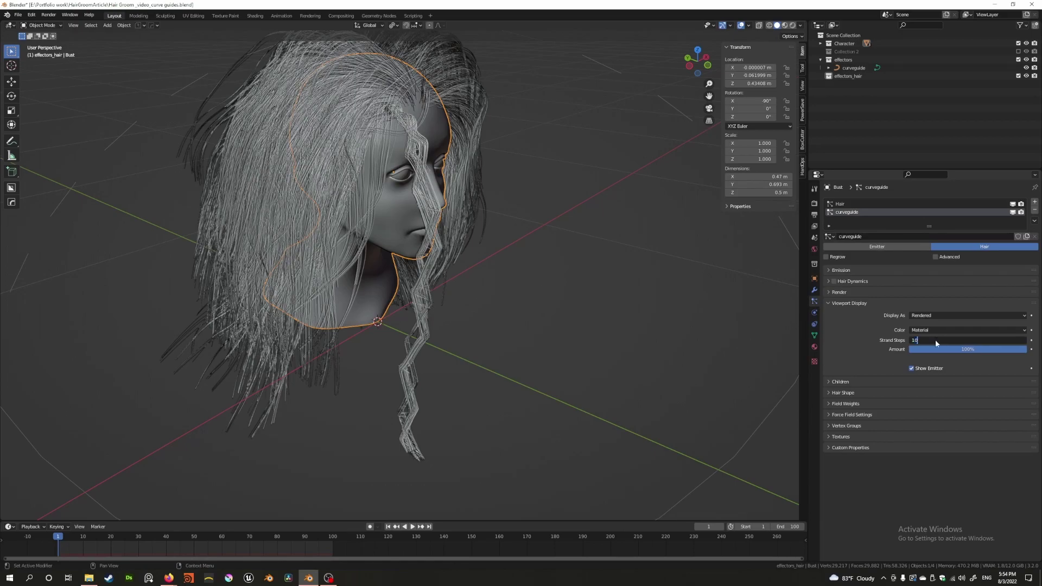
pyautogui.press('Return')
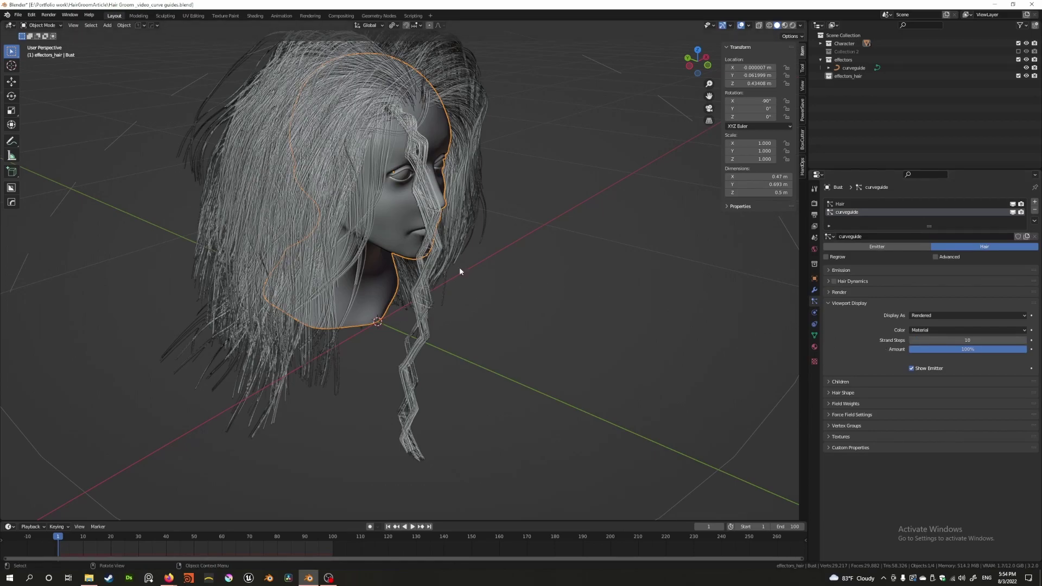
pyautogui.moveTo(492, 282); pyautogui.dragTo(515, 281, button='middle')
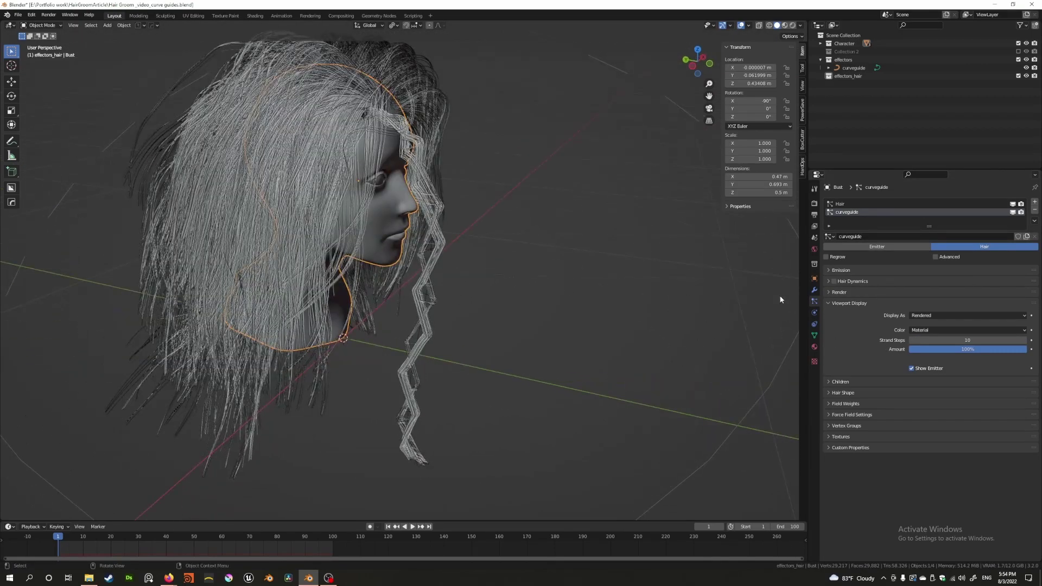
# - Set the render path steps of the curveguide particle system to 16
pyautogui.click(842, 303)
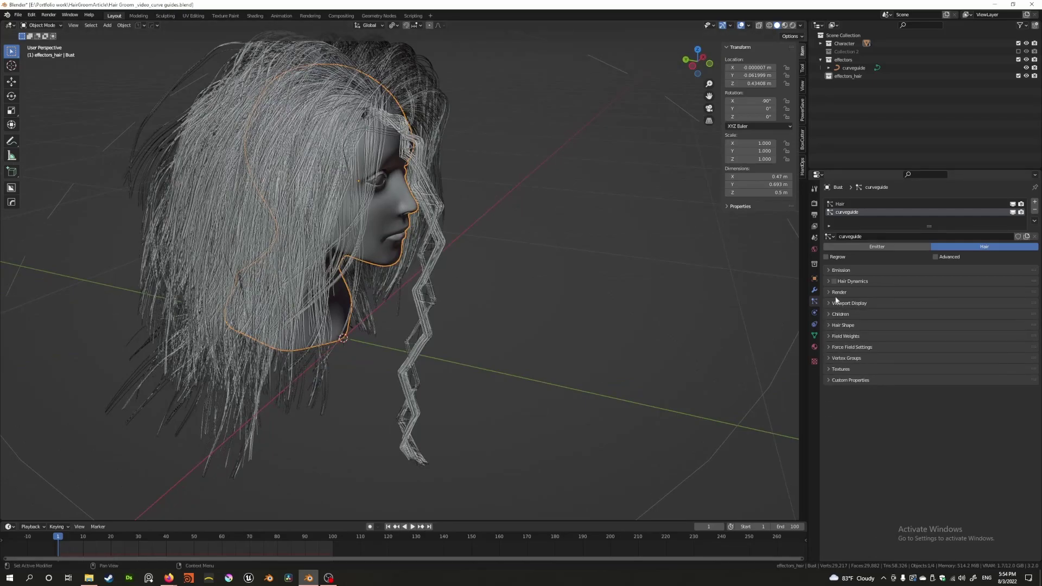
pyautogui.click(829, 292)
pyautogui.click(960, 372)
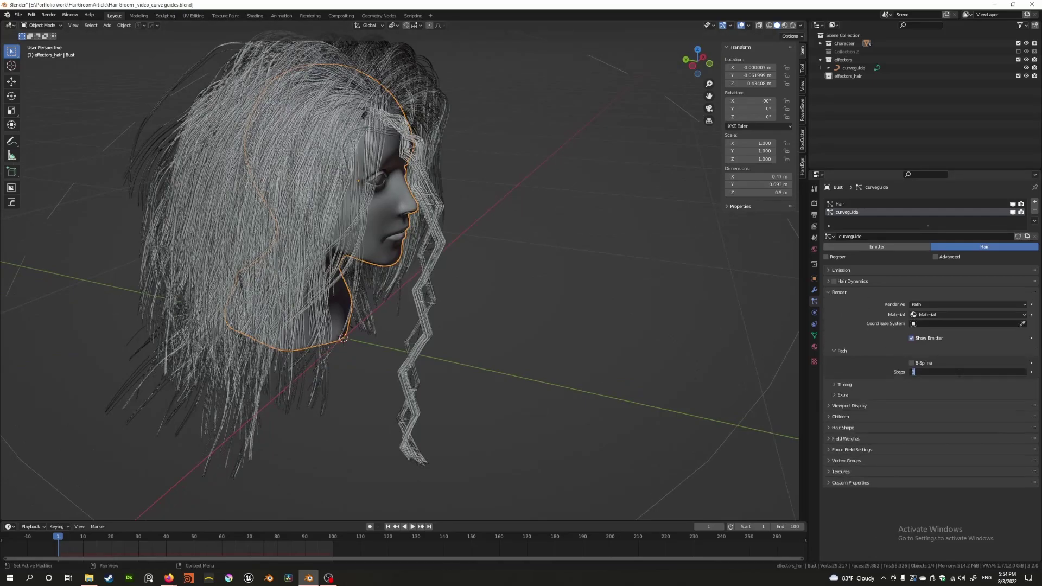
pyautogui.write('16')
pyautogui.press('Return')
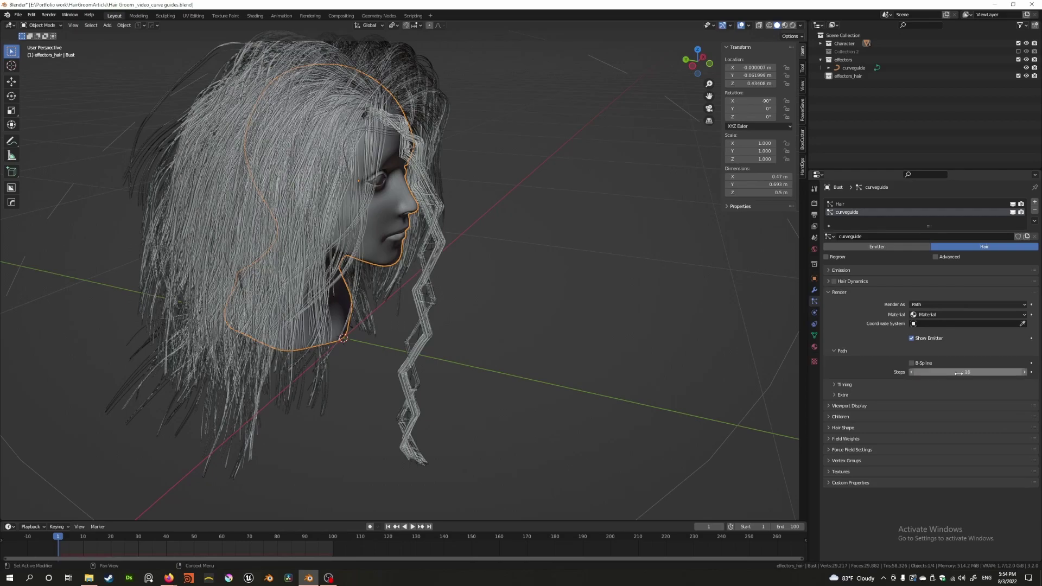
# - Preview the hair in rendered shading and set the curveguide system's root diameter to 0.1 m
pyautogui.moveTo(500, 278)
pyautogui.mouseDown(button='middle')
pyautogui.moveTo(525, 298)
pyautogui.moveTo(503, 288)
pyautogui.mouseUp(button='middle')
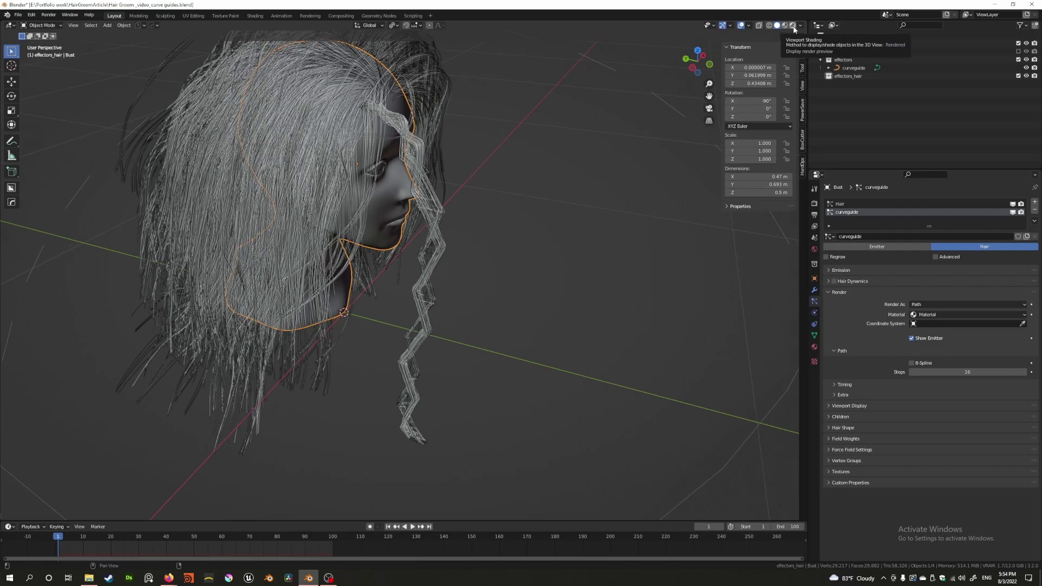
pyautogui.click(793, 25)
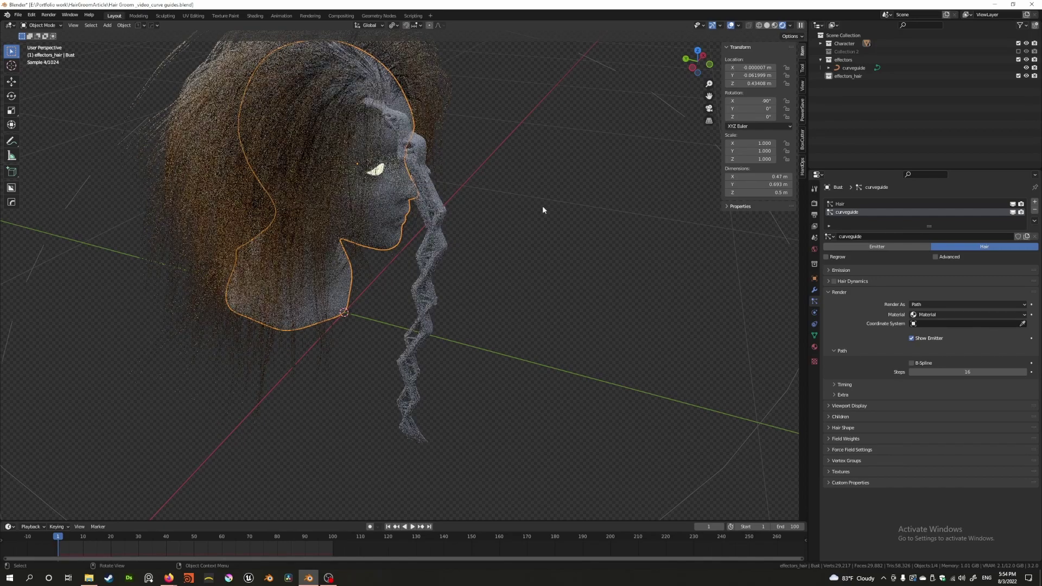
pyautogui.click(827, 428)
pyautogui.click(947, 451)
pyautogui.write('0.1')
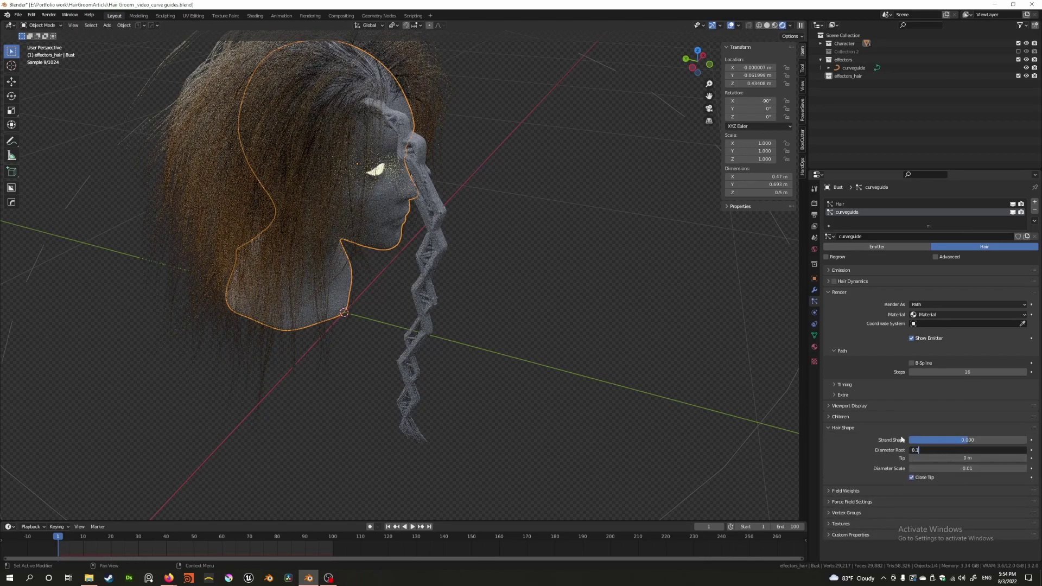
pyautogui.press('Return')
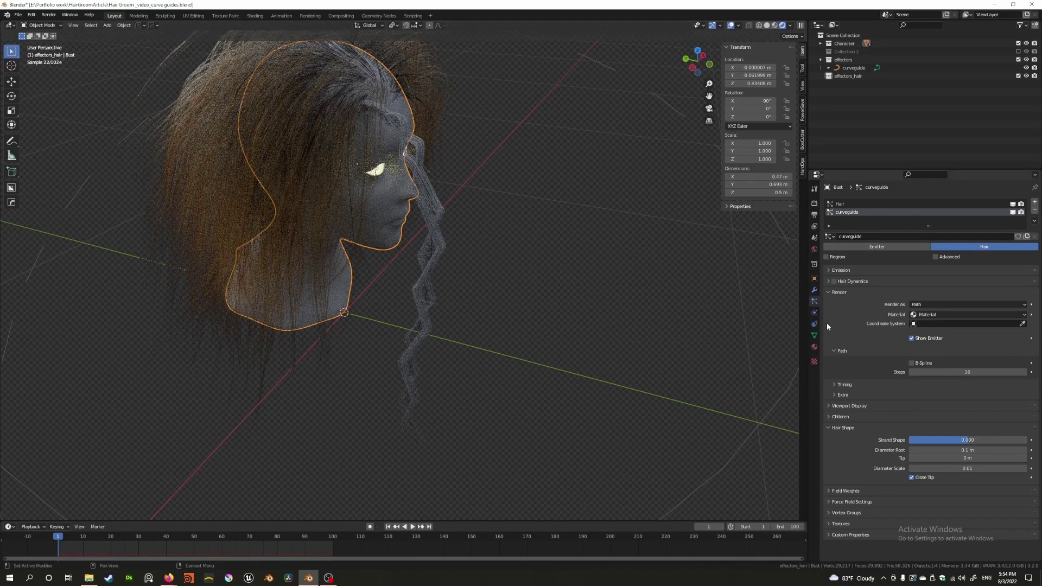
# - Enable B-Spline paths for the curveguide hair and give it interpolated children with a render amount of 10
pyautogui.click(912, 363)
pyautogui.click(830, 417)
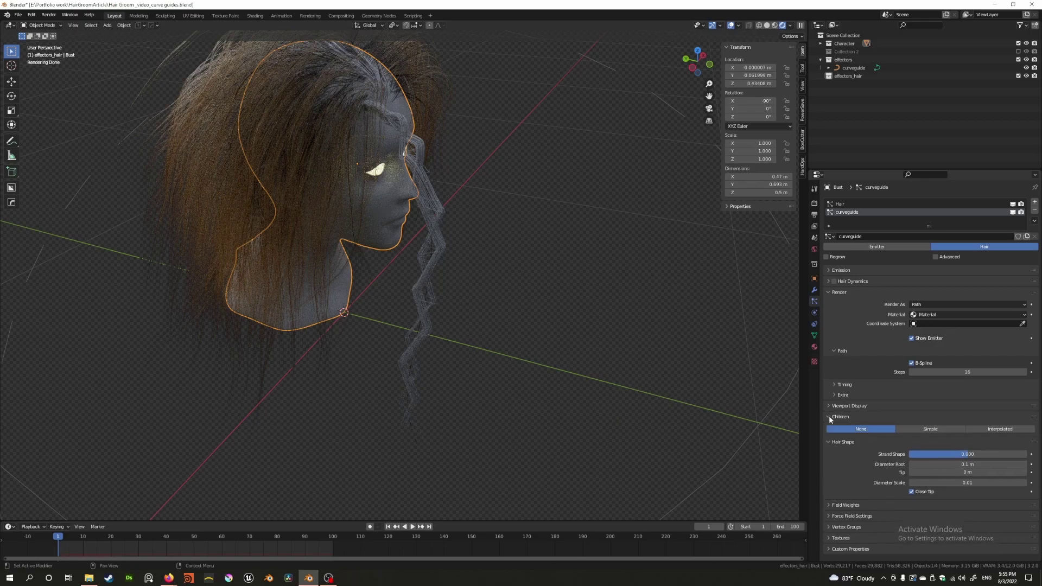
pyautogui.click(999, 432)
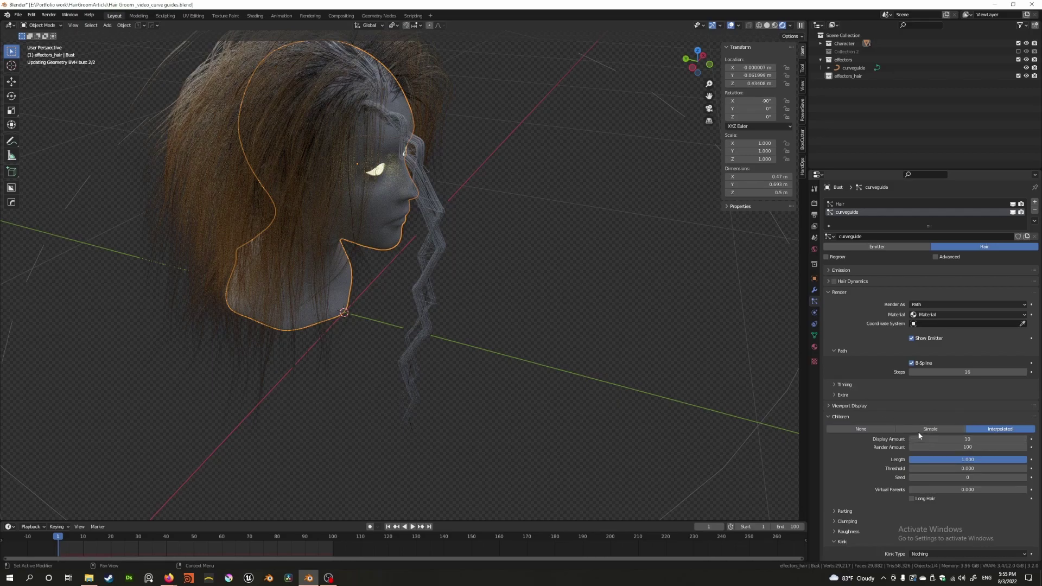
pyautogui.click(954, 448)
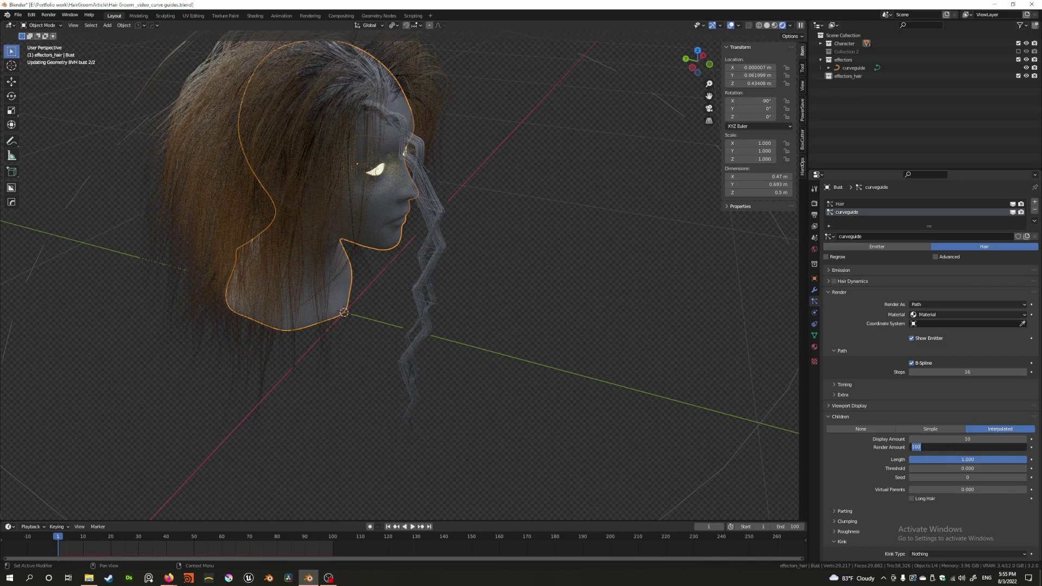
pyautogui.write('10')
pyautogui.press('Return')
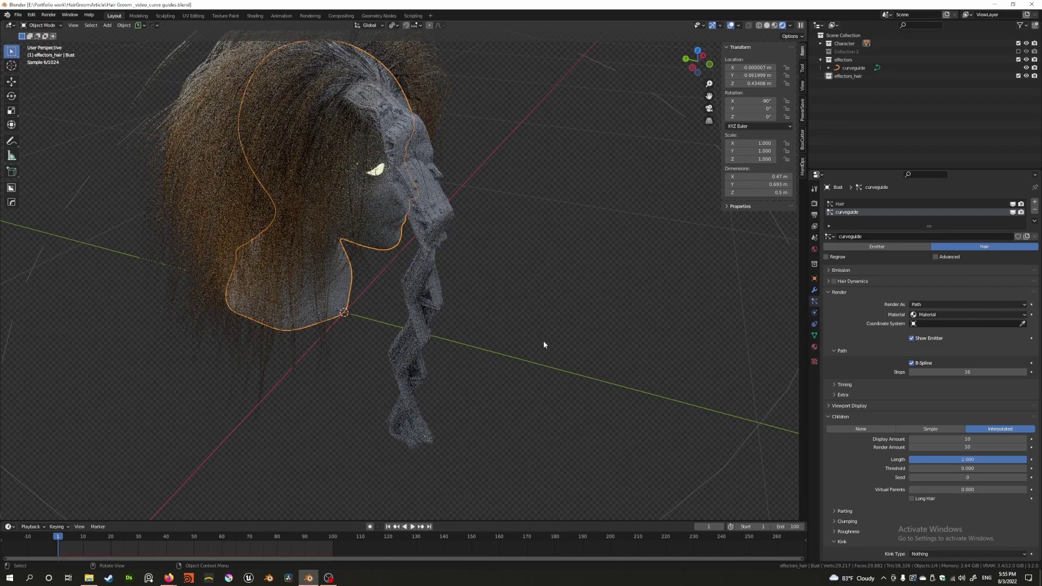
# - Set the children's display amount to 5 and toggle the Long Hair option for the curveguide system
pyautogui.doubleClick(968, 439)
pyautogui.write('5')
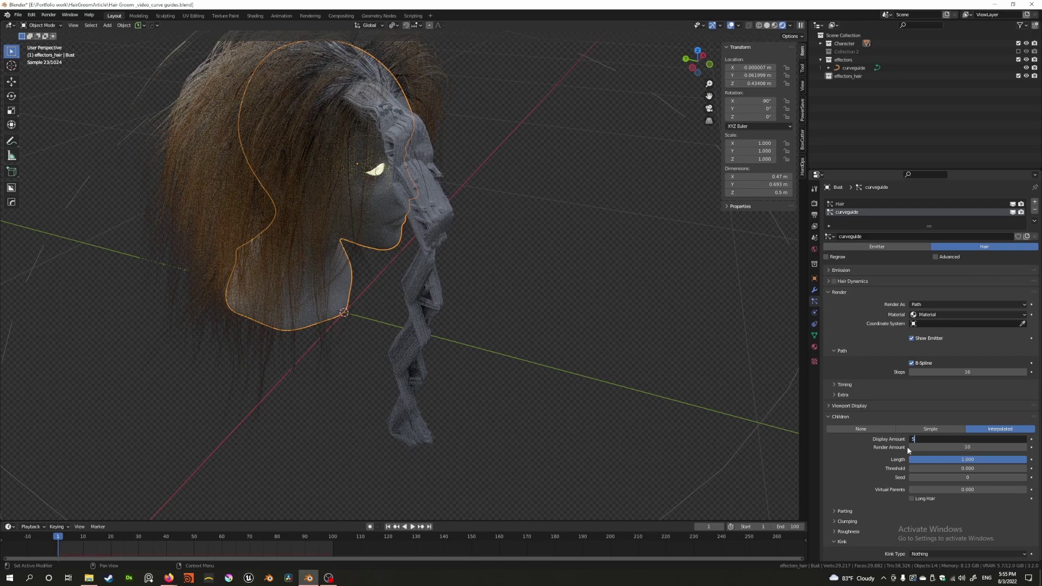
pyautogui.press('Return')
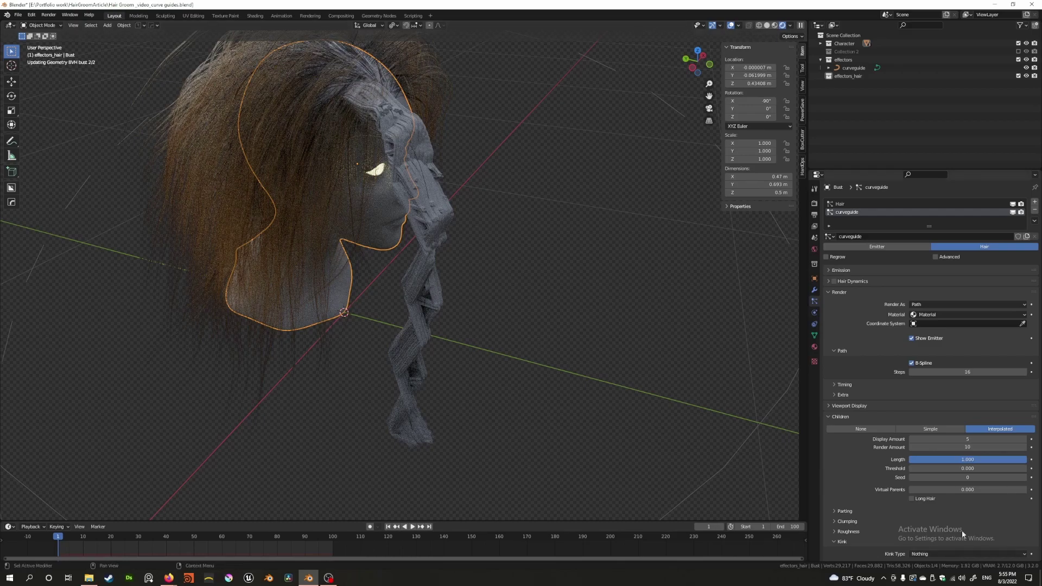
pyautogui.click(912, 499)
pyautogui.click(830, 417)
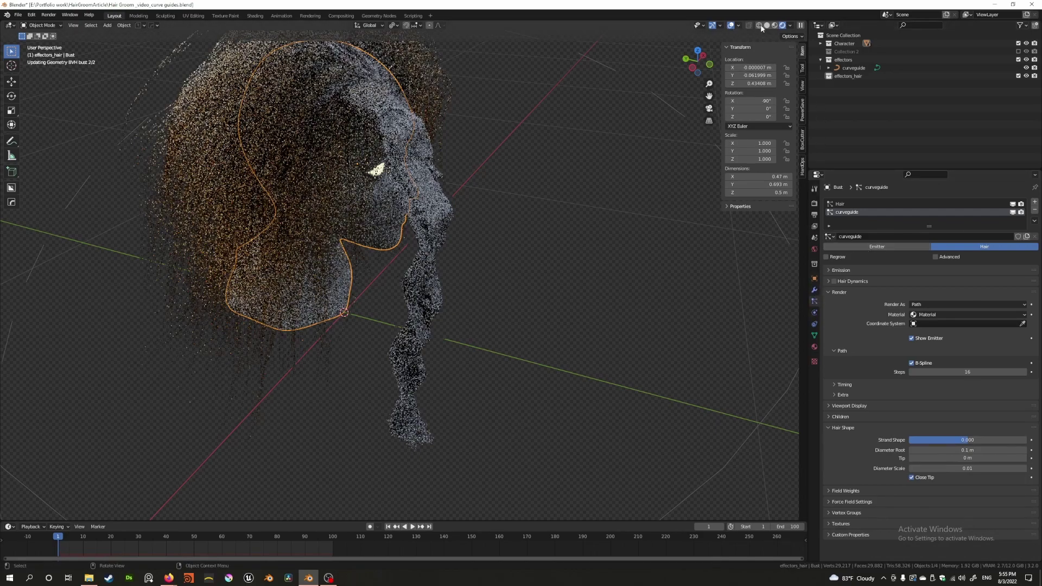
# - Return the viewport to solid shading and put the curveguide curve into Edit Mode
pyautogui.moveTo(493, 326); pyautogui.dragTo(359, 269, button='middle')
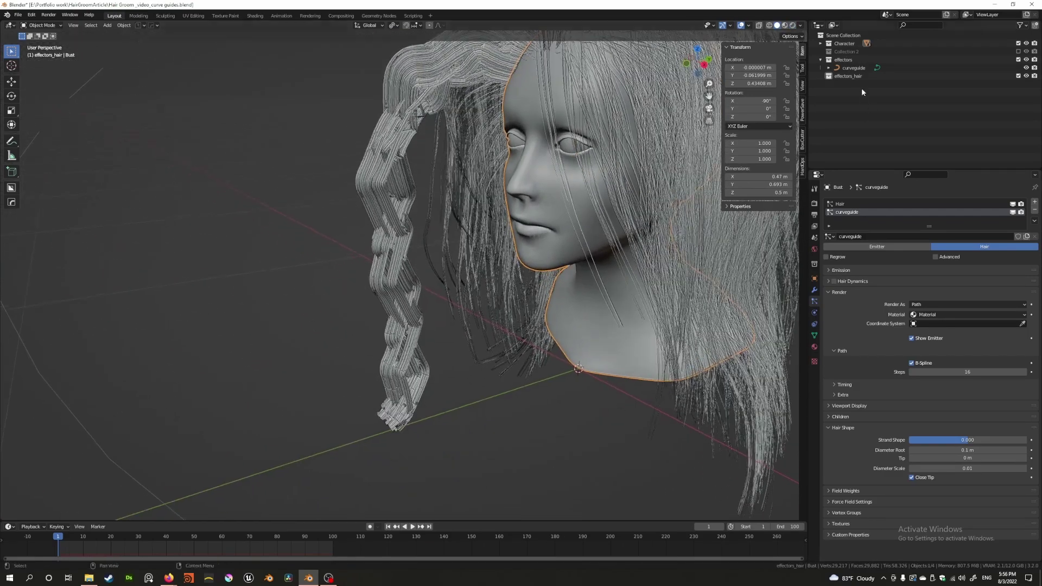
pyautogui.click(854, 68)
pyautogui.moveTo(464, 342); pyautogui.dragTo(451, 335, button='middle')
pyautogui.press('Tab')
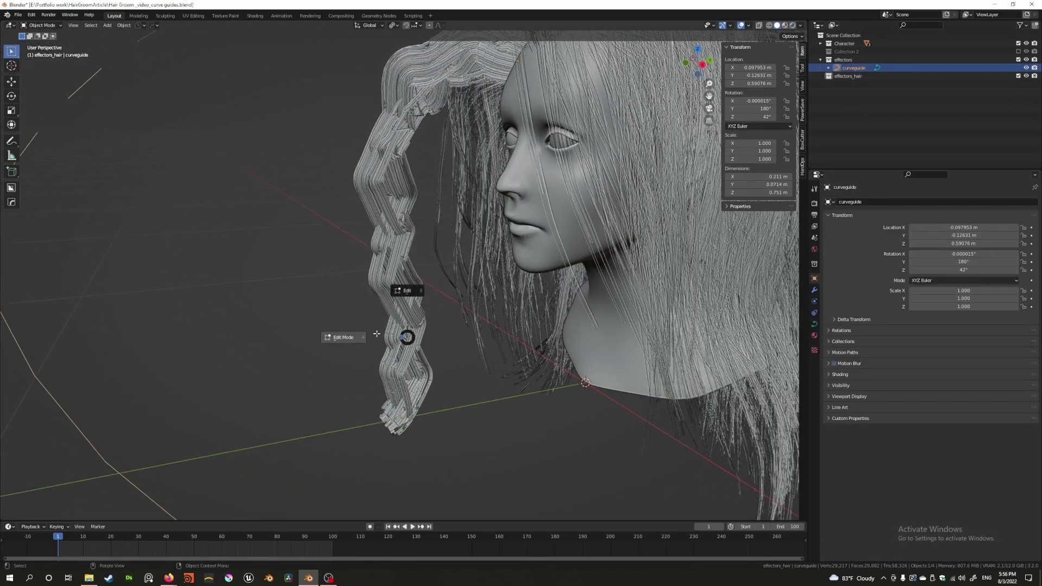
pyautogui.click(395, 336)
# - Move the curve's lower end point and the control point above it downwards to lengthen the braid
pyautogui.scroll(-4, 396, 335)
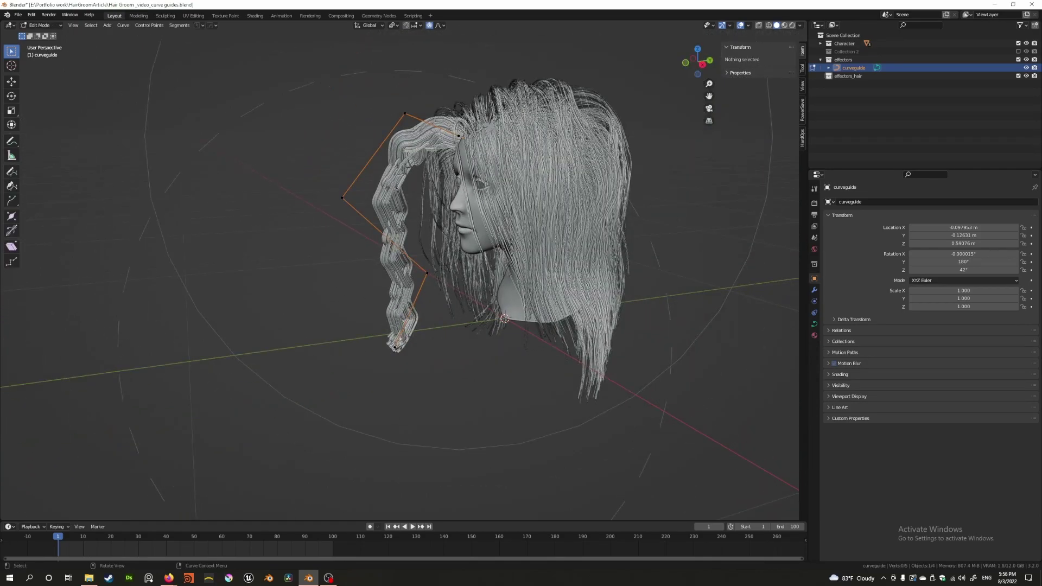
pyautogui.scroll(2, 396, 337)
pyautogui.click(396, 337)
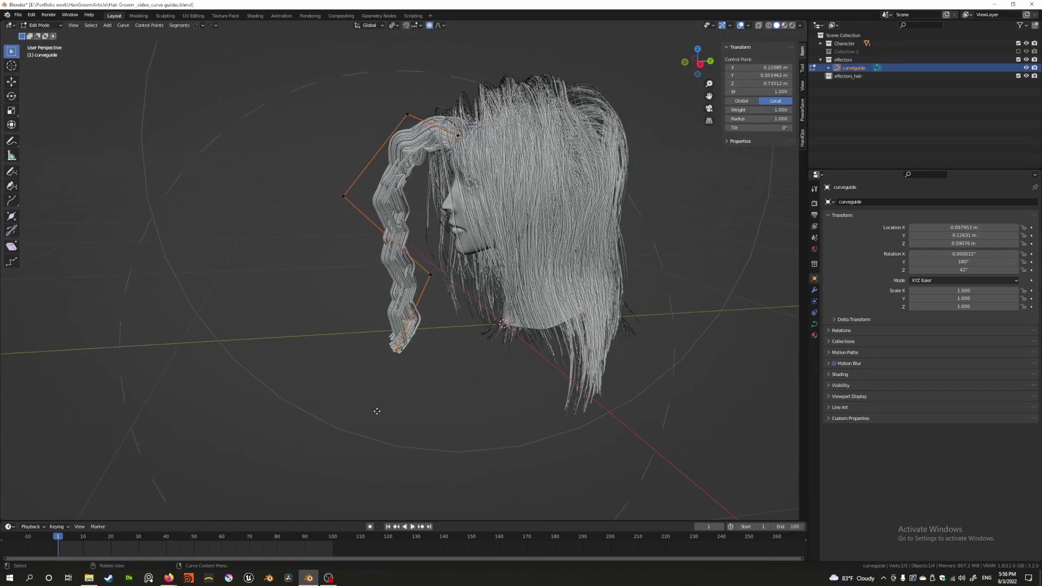
pyautogui.press('g')
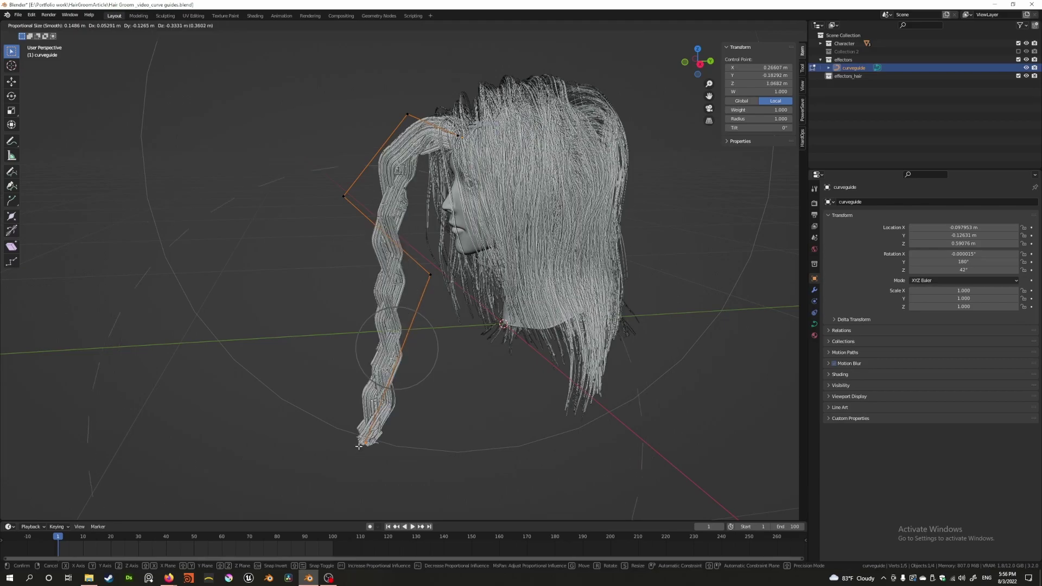
pyautogui.click(358, 446)
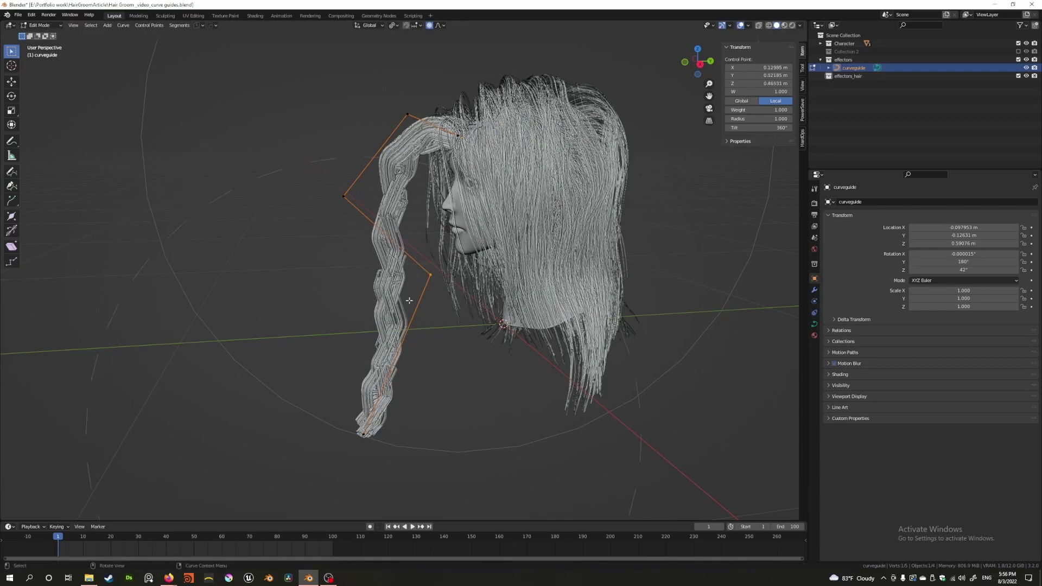
pyautogui.press('g')
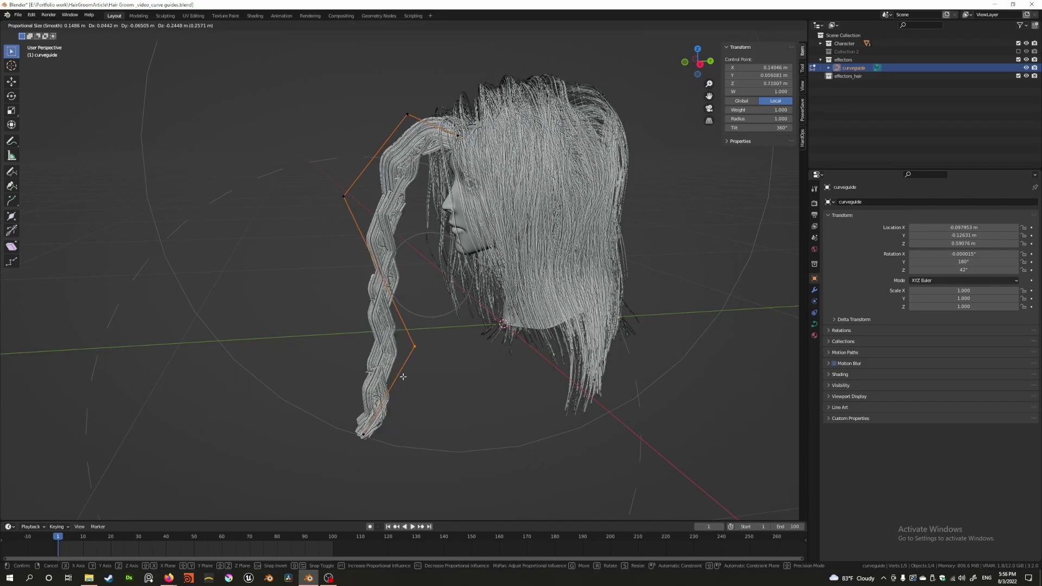
pyautogui.click(404, 371)
# - Move the curve's two upper control points up and away from the face to widen the braid's arch
pyautogui.click(407, 113)
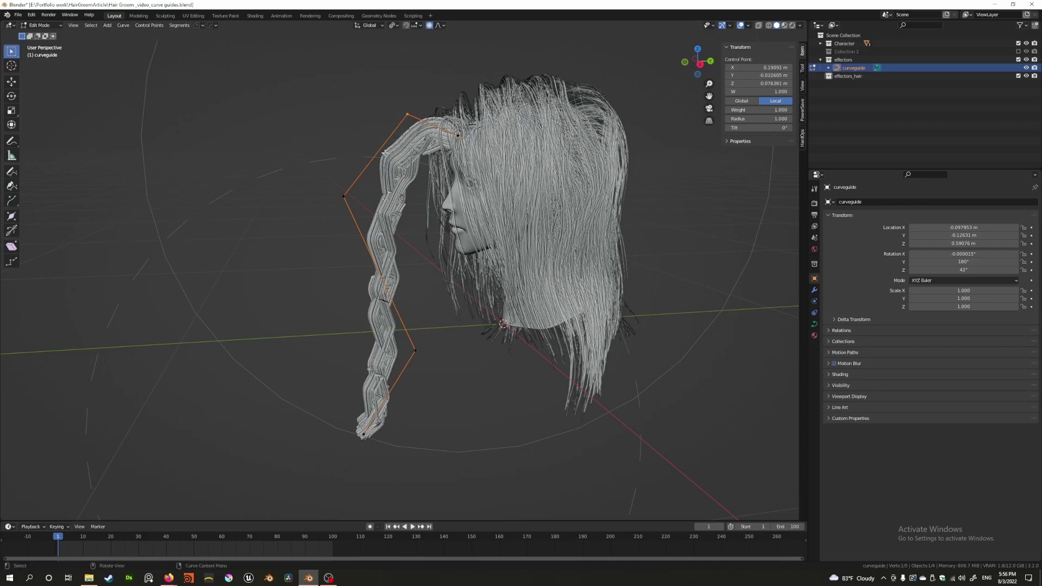
pyautogui.press('g')
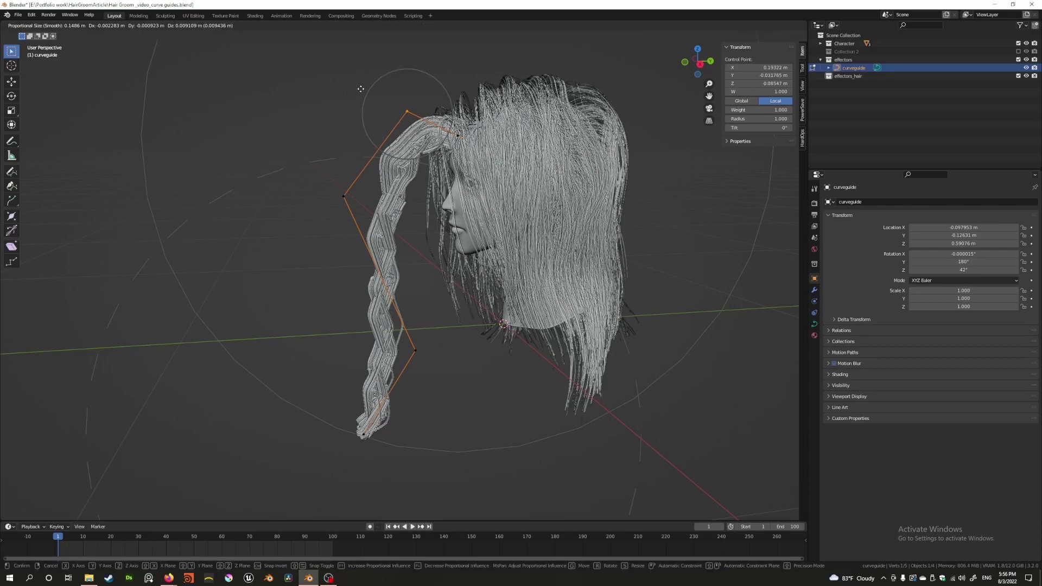
pyautogui.click(356, 91)
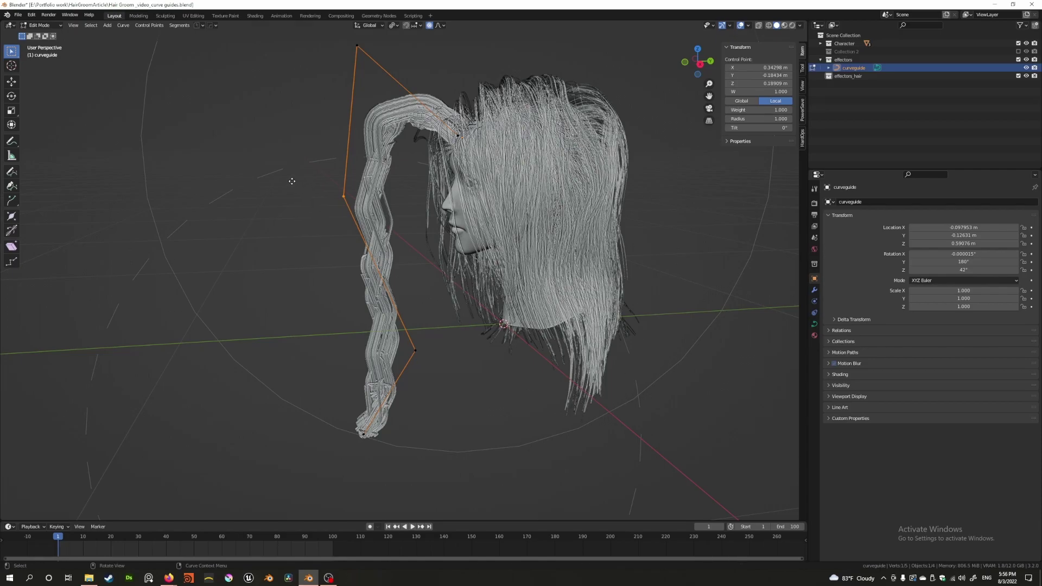
pyautogui.press('g')
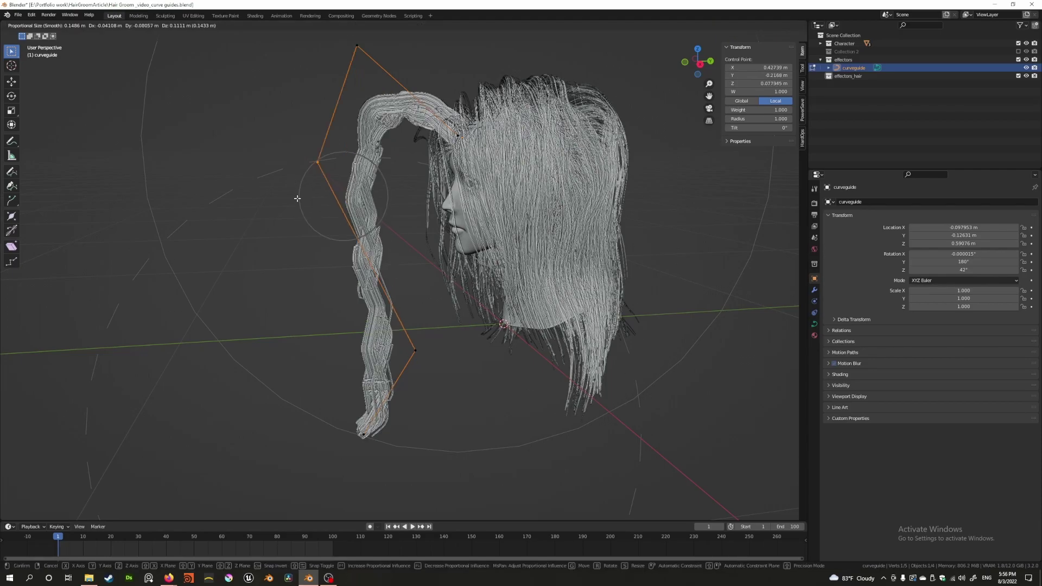
pyautogui.click(298, 198)
# - Subdivide all segments of the curveguide curve
pyautogui.press('a')
pyautogui.rightClick(290, 222)
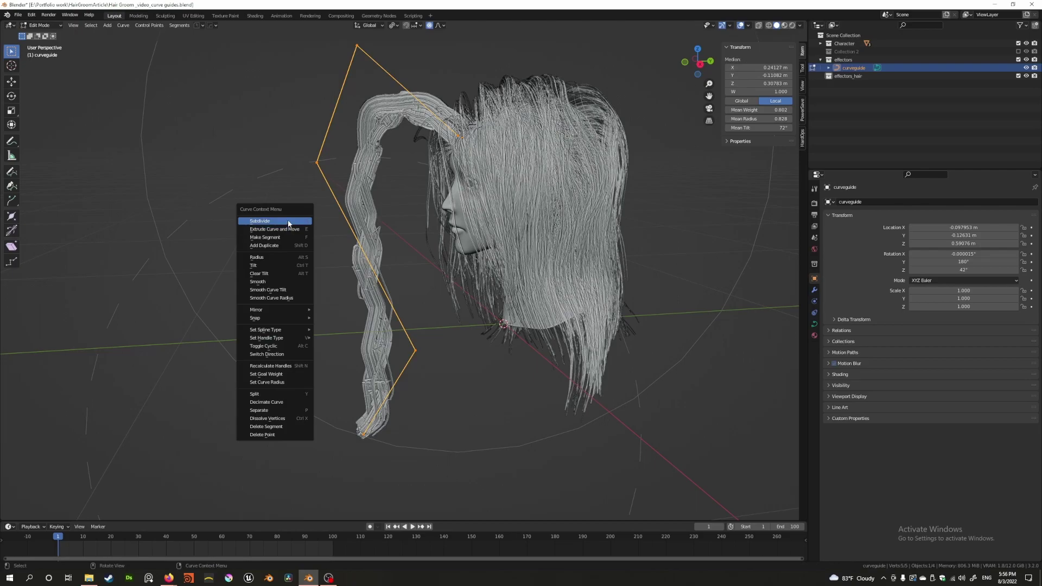
pyautogui.click(288, 221)
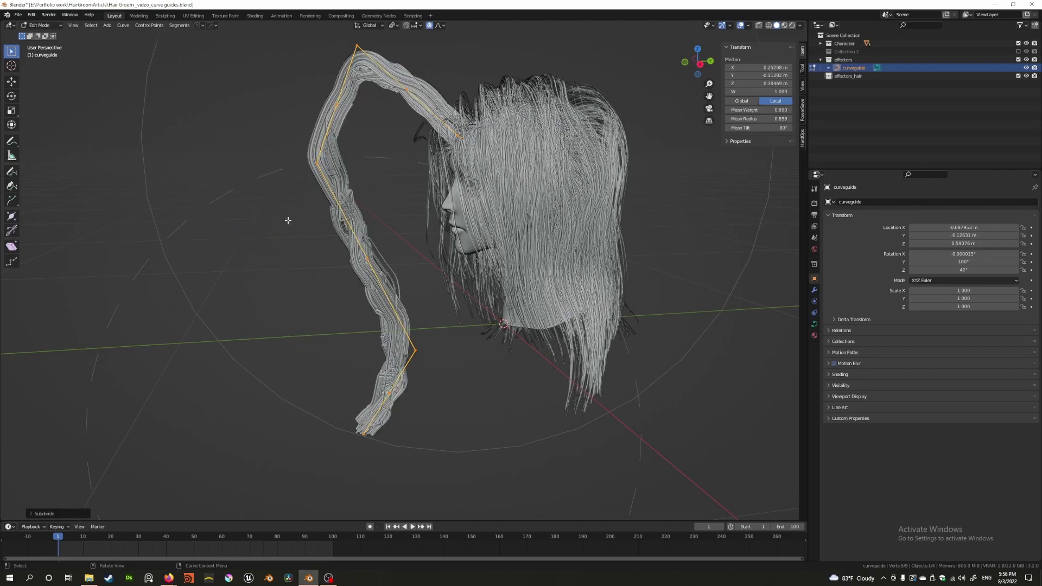
# - Smooth the subdivided curve repeatedly until its sharp bends become a soft arc
pyautogui.rightClick(288, 221)
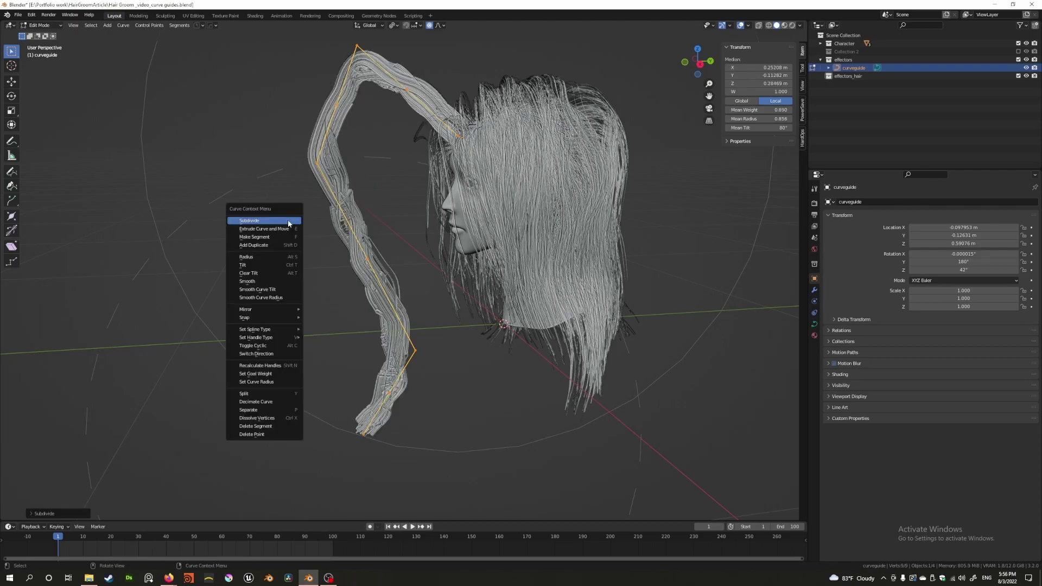
pyautogui.click(261, 282)
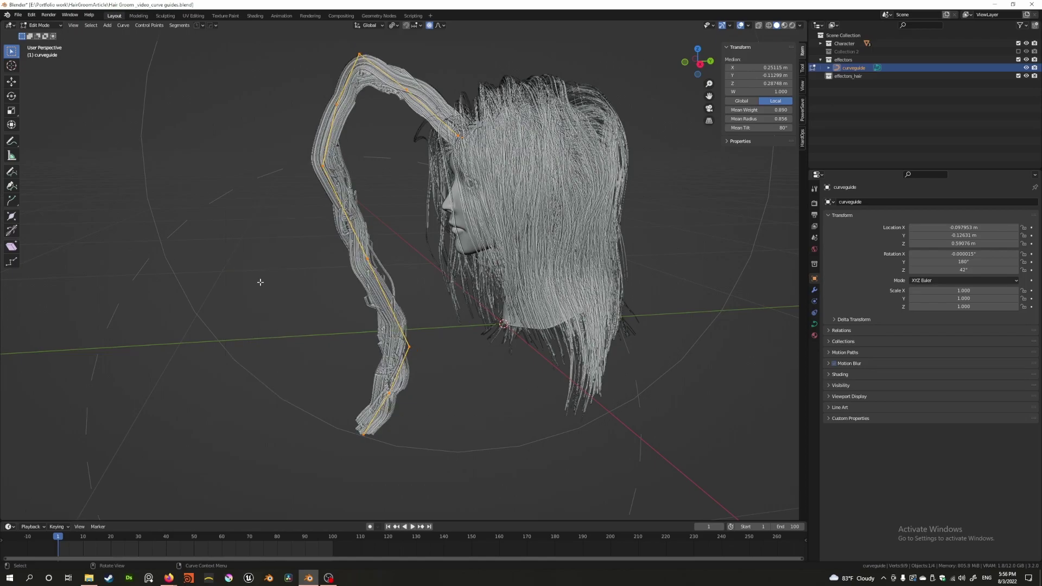
pyautogui.press('shift')
pyautogui.hotkey('shift', 'r')
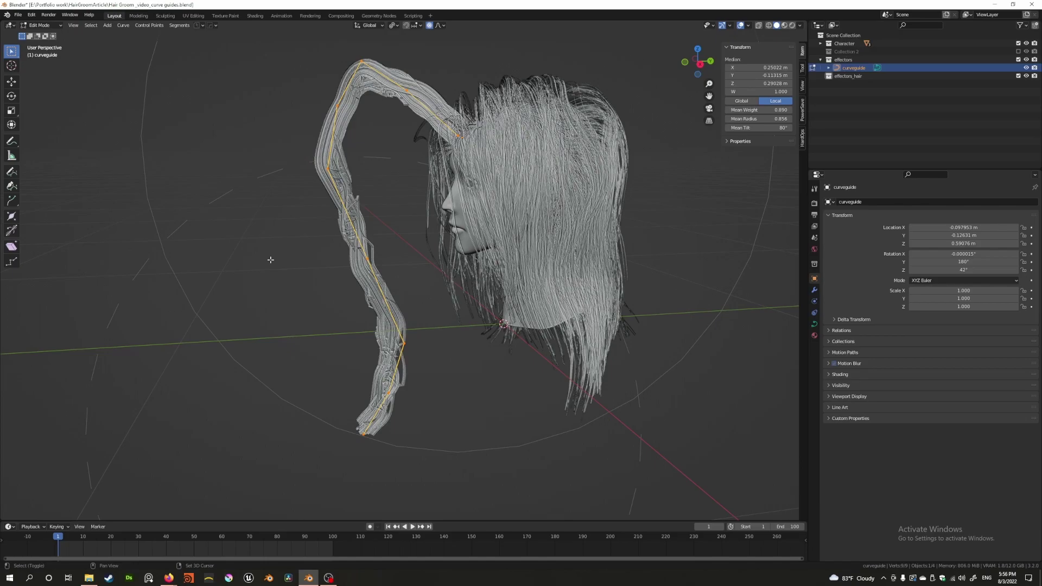
pyautogui.hotkey('shift', 'r')
pyautogui.hotkey('shift', 'r')
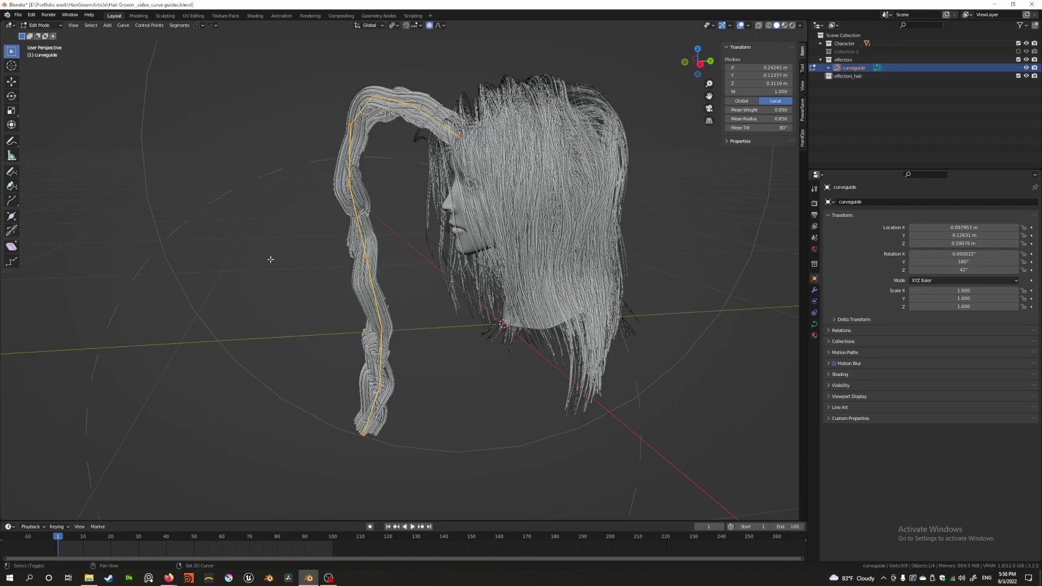
pyautogui.hotkey('shift', 'r')
pyautogui.moveTo(255, 251)
pyautogui.mouseDown(button='middle')
pyautogui.moveTo(302, 268)
pyautogui.moveTo(320, 249)
pyautogui.moveTo(246, 240)
pyautogui.mouseUp(button='middle')
pyautogui.rightClick(247, 240)
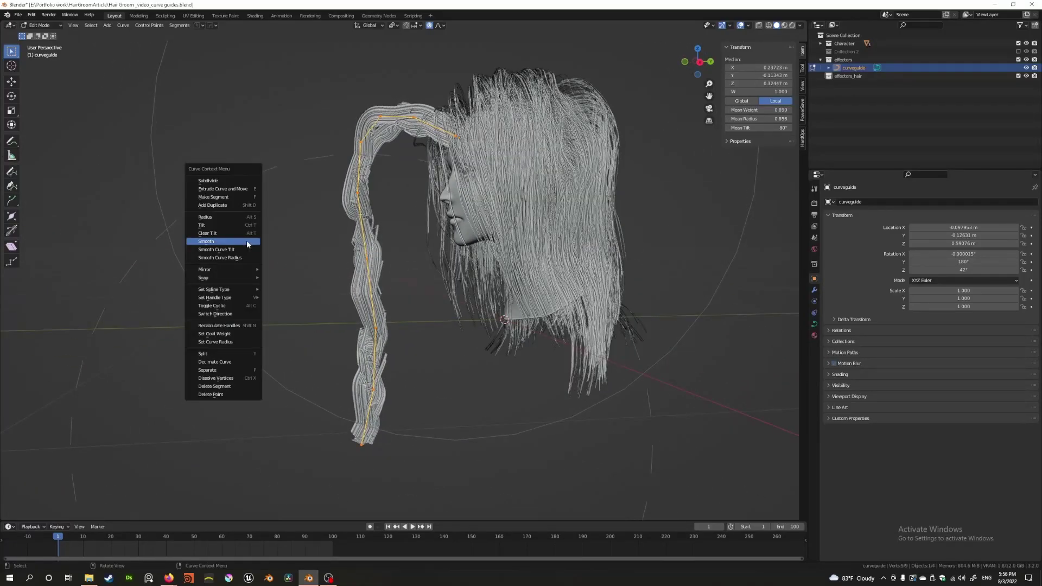
pyautogui.click(246, 240)
pyautogui.moveTo(244, 238); pyautogui.dragTo(446, 343, button='middle')
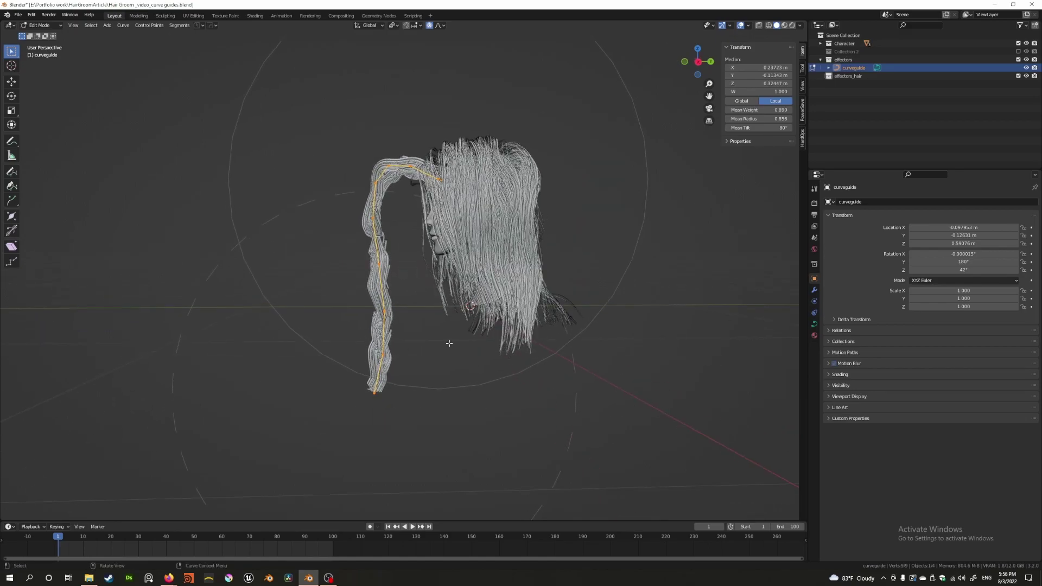
pyautogui.press('s')
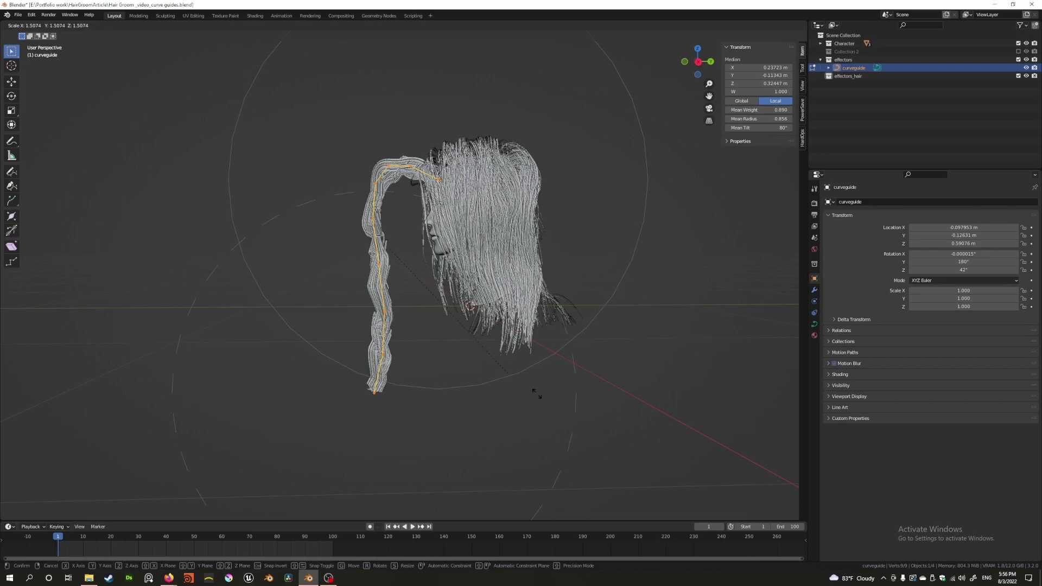
pyautogui.click(439, 351)
pyautogui.moveTo(442, 344); pyautogui.dragTo(423, 344, button='middle')
# - Set the mean tilt of all curve points to 0° and their mean radius to 1
pyautogui.click(768, 127)
pyautogui.write('0')
pyautogui.hotkey('shift', 'Tab')
pyautogui.write('1')
pyautogui.press('Return')
# - Try different mean radius values for the curve points and set the mean radius to 1.5
pyautogui.moveTo(373, 128); pyautogui.dragTo(475, 142, button='middle')
pyautogui.scroll(3, 389, 140)
pyautogui.moveTo(780, 119); pyautogui.dragTo(772, 119)
pyautogui.moveTo(625, 157); pyautogui.dragTo(488, 163, button='middle')
pyautogui.moveTo(782, 119); pyautogui.dragTo(758, 118)
pyautogui.click(756, 118)
pyautogui.write('1.5')
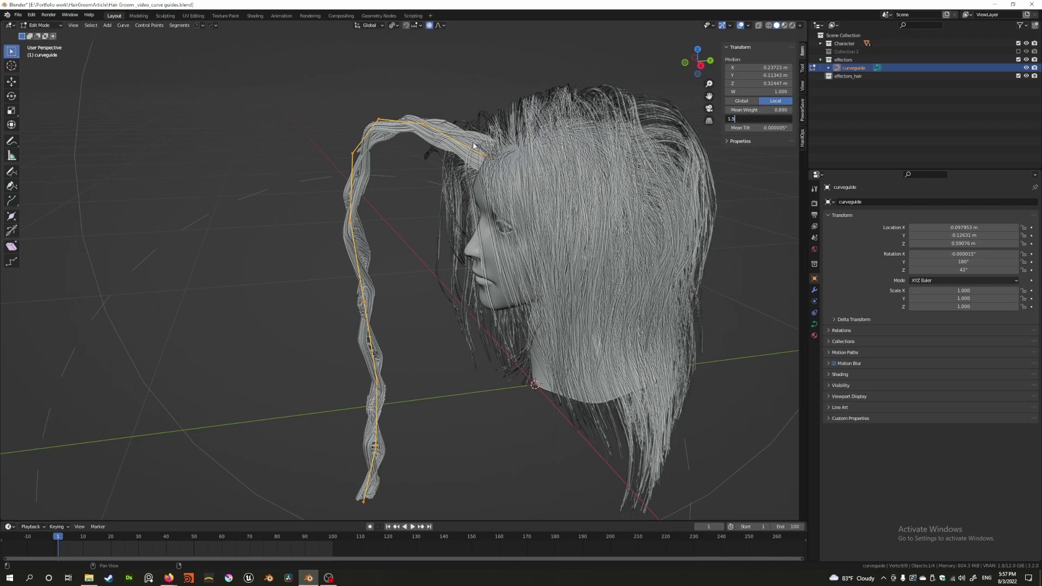
pyautogui.press('Return')
# - Deselect the curve points, return to Object Mode and select the bust
pyautogui.moveTo(386, 200); pyautogui.dragTo(502, 167, button='middle')
pyautogui.click(390, 152)
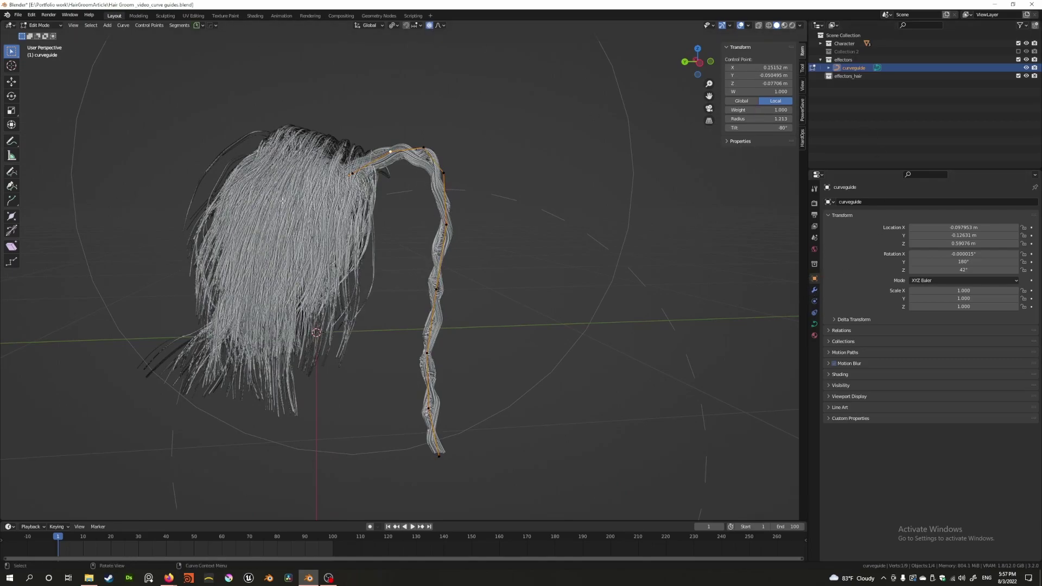
pyautogui.click(374, 180)
pyautogui.moveTo(374, 179); pyautogui.dragTo(328, 168, button='middle')
pyautogui.hotkey('ctrl', 'Tab')
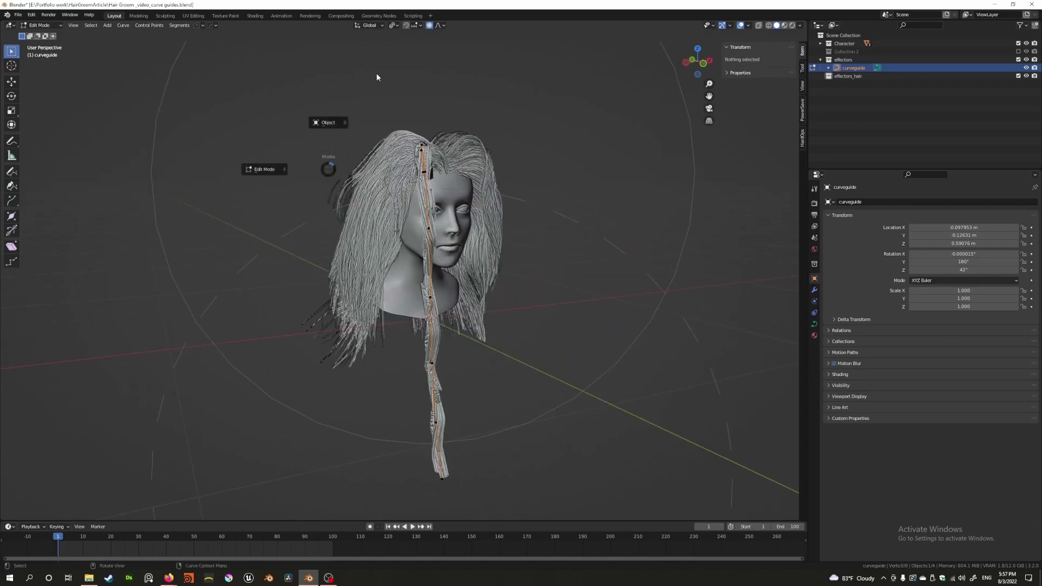
pyautogui.hotkey('ctrl', 'Tab')
pyautogui.click(445, 133)
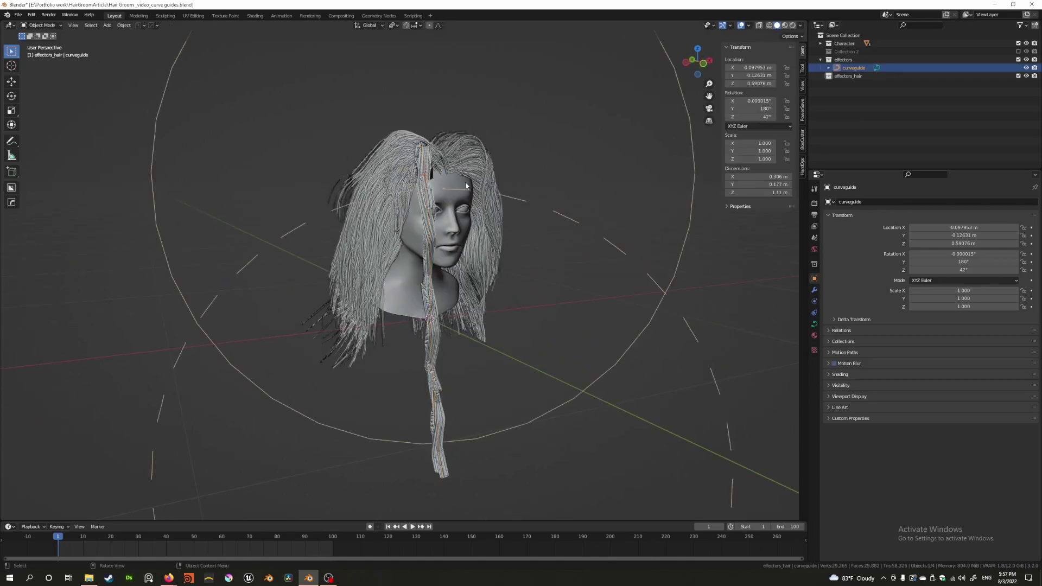
pyautogui.click(460, 180)
pyautogui.moveTo(461, 181); pyautogui.dragTo(422, 191, button='middle')
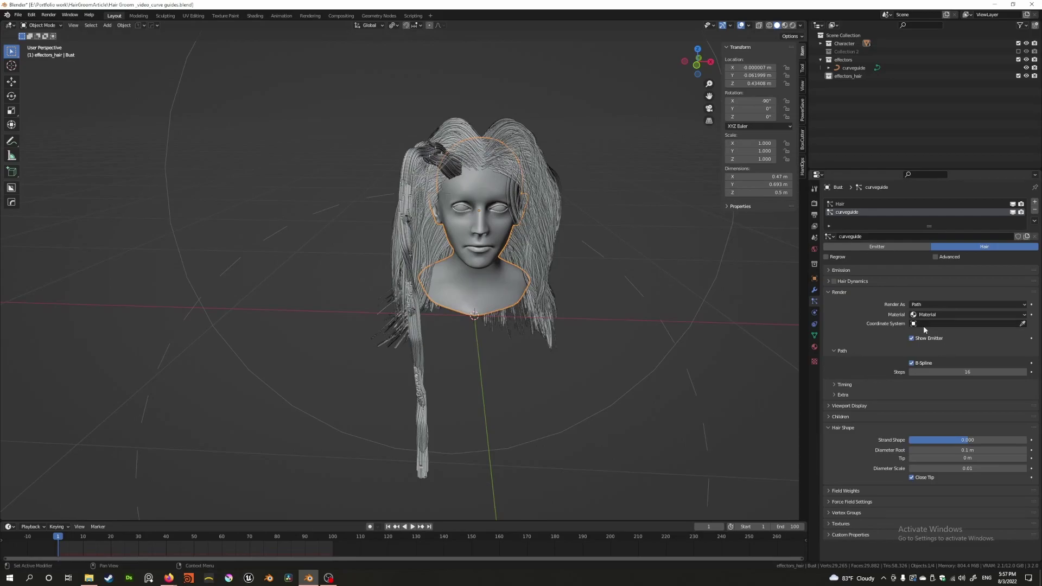
pyautogui.click(829, 417)
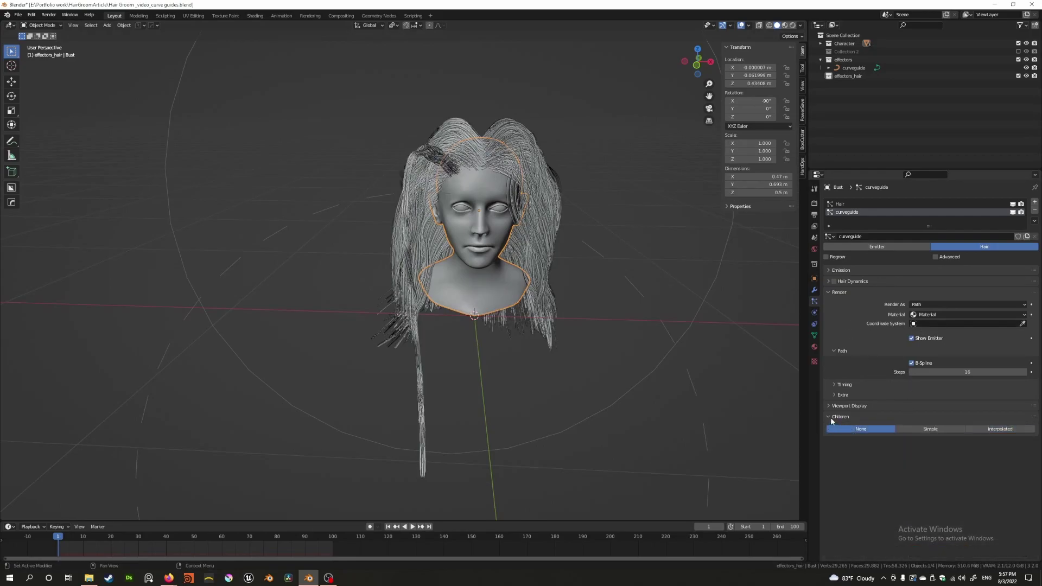
pyautogui.click(831, 417)
pyautogui.click(834, 352)
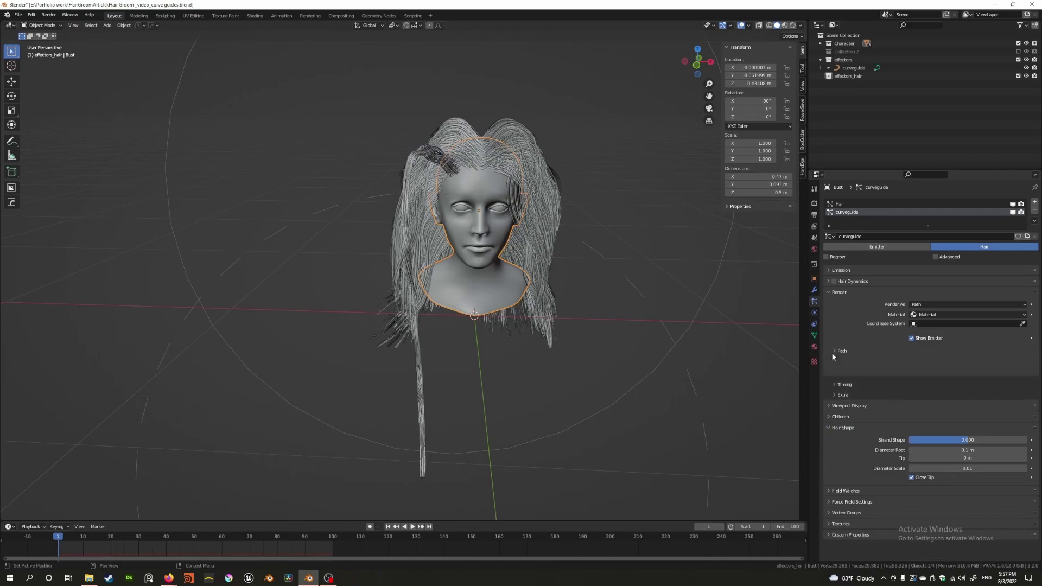
pyautogui.click(834, 382)
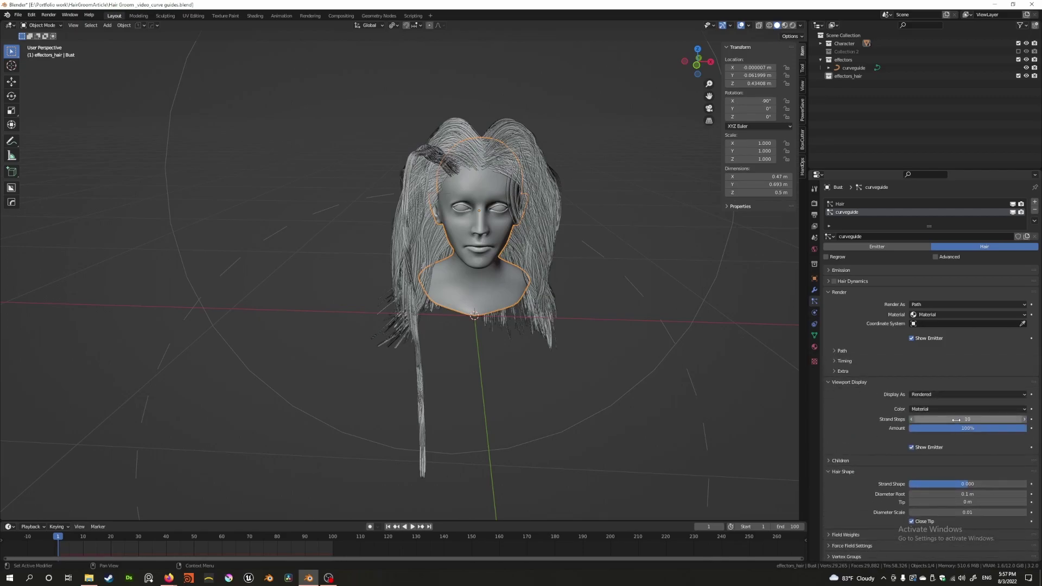
pyautogui.moveTo(510, 280); pyautogui.dragTo(431, 232, button='middle')
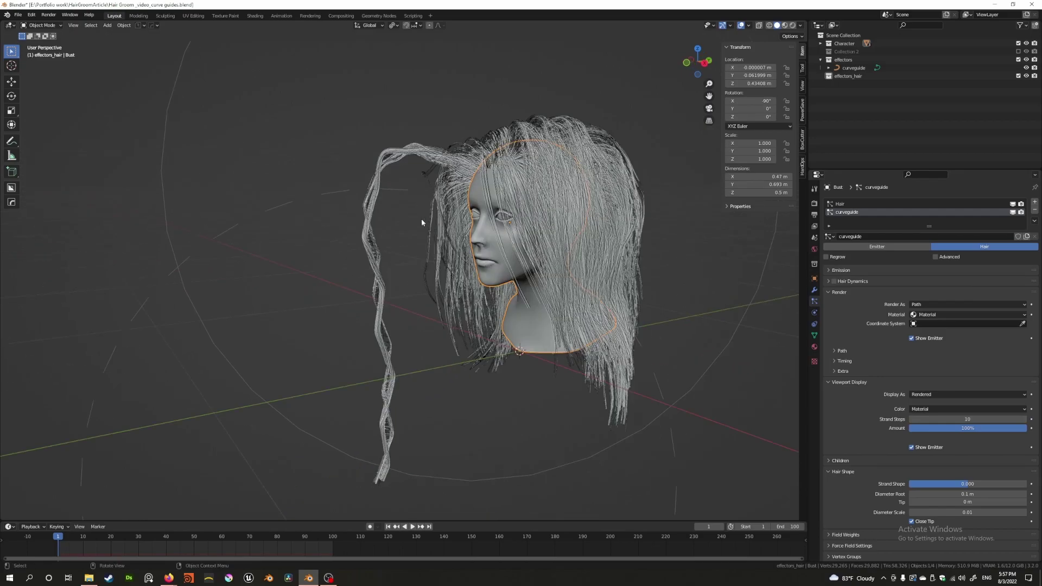
# - Enter Edit Mode on the curve guide and raise its lowest point about 0.26 m with proportional size enlarged to about 0.62 m
pyautogui.click(853, 68)
pyautogui.moveTo(496, 216); pyautogui.dragTo(522, 194, button='middle')
pyautogui.hotkey('ctrl', 'Tab')
pyautogui.click(407, 254)
pyautogui.scroll(-2, 416, 336)
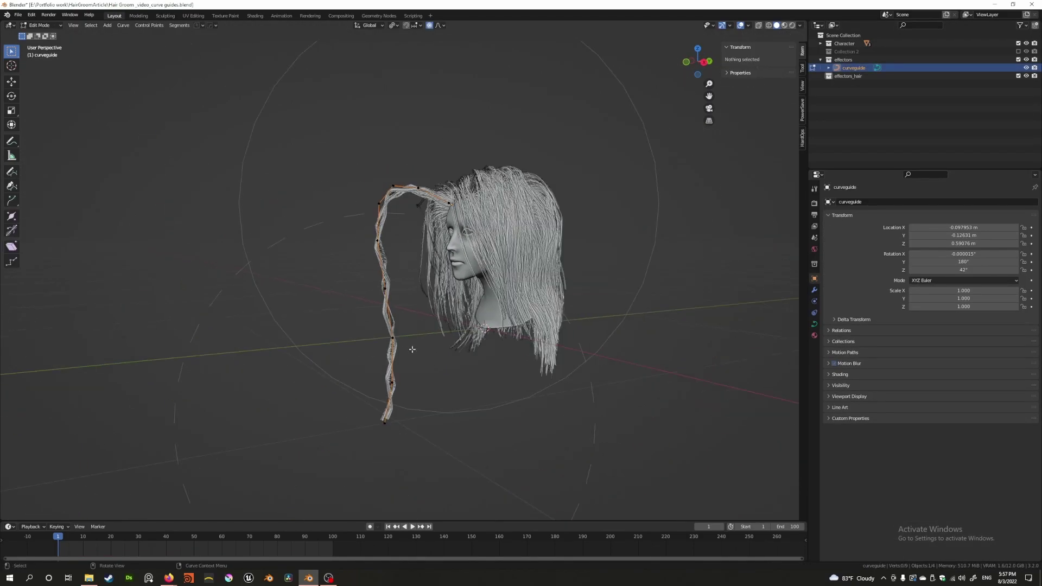
pyautogui.click(387, 420)
pyautogui.moveTo(407, 377); pyautogui.dragTo(392, 383, button='middle')
pyautogui.press('g')
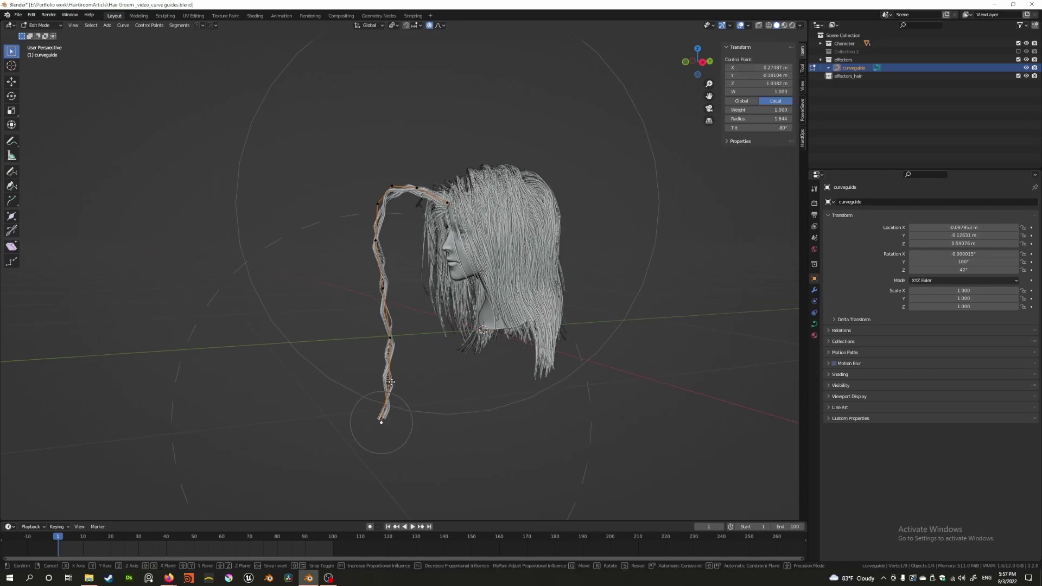
pyautogui.scroll(-6, 391, 381)
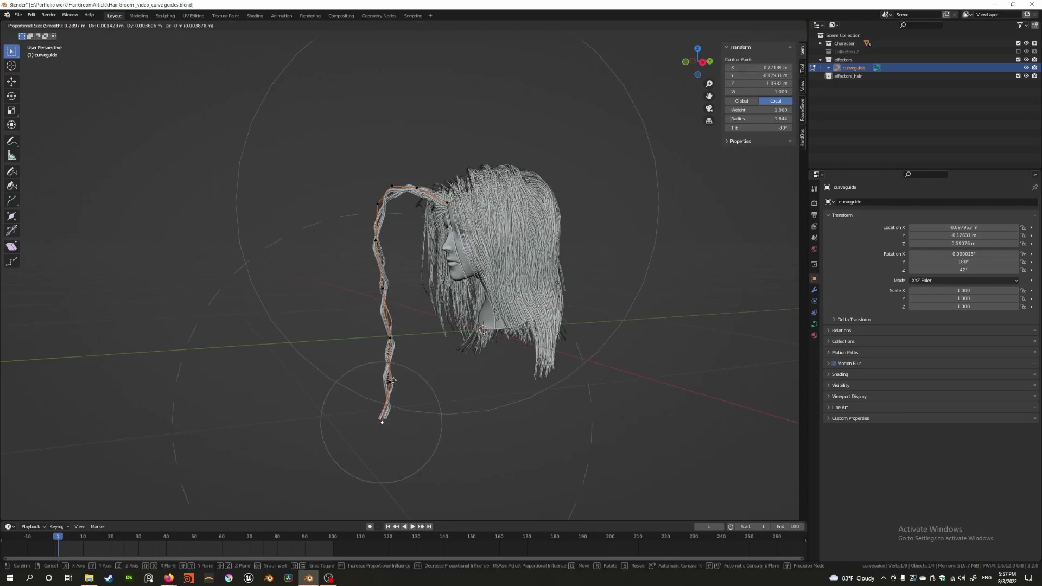
pyautogui.scroll(-8, 392, 380)
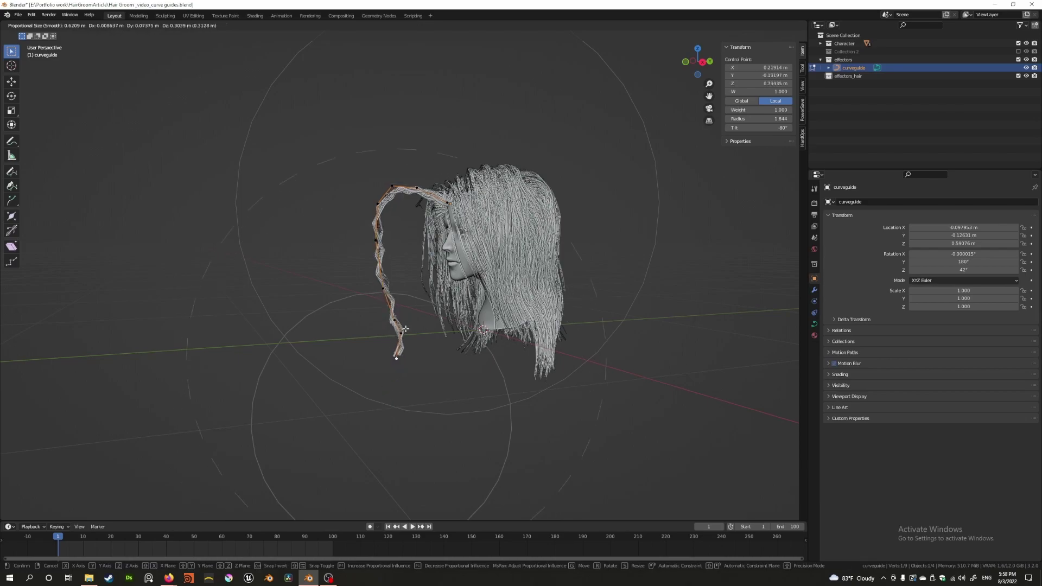
pyautogui.click(388, 328)
# - Move the curve guide's middle point about 0.2 m towards the face with proportional editing
pyautogui.moveTo(387, 328)
pyautogui.mouseDown(button='middle')
pyautogui.moveTo(369, 316)
pyautogui.moveTo(397, 317)
pyautogui.mouseUp(button='middle')
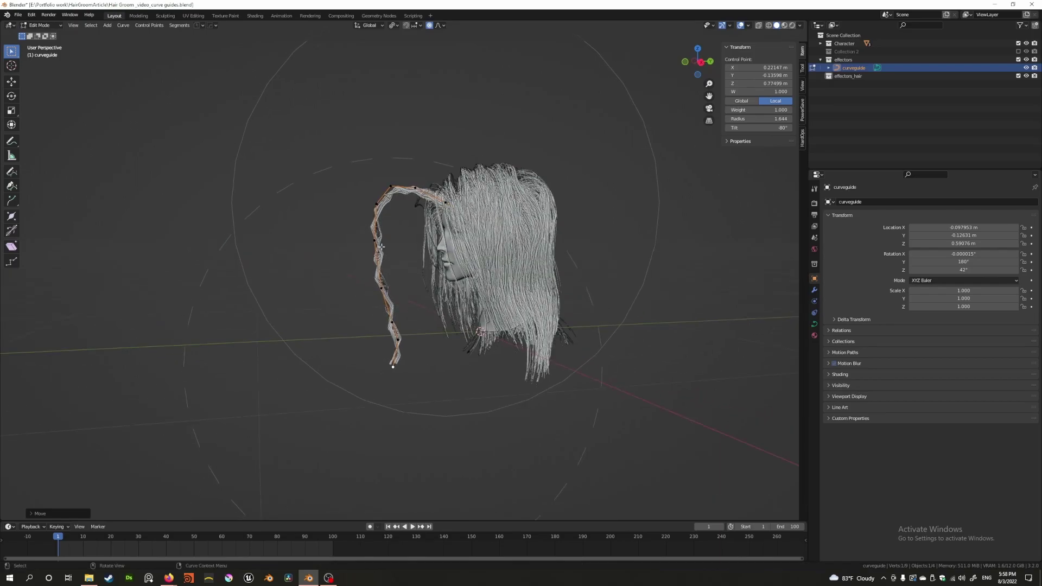
pyautogui.click(376, 245)
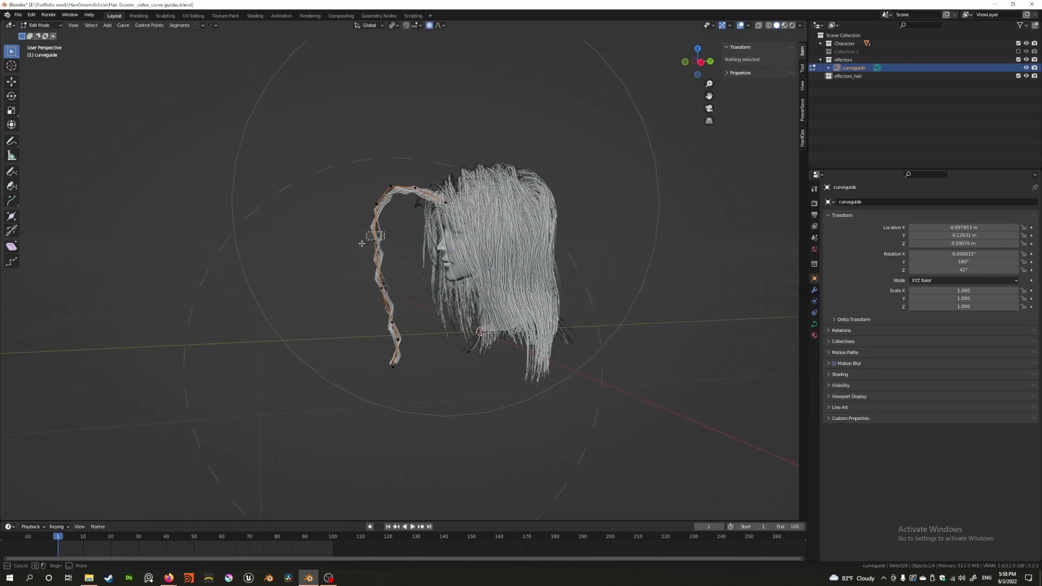
pyautogui.click(374, 240)
pyautogui.press('g')
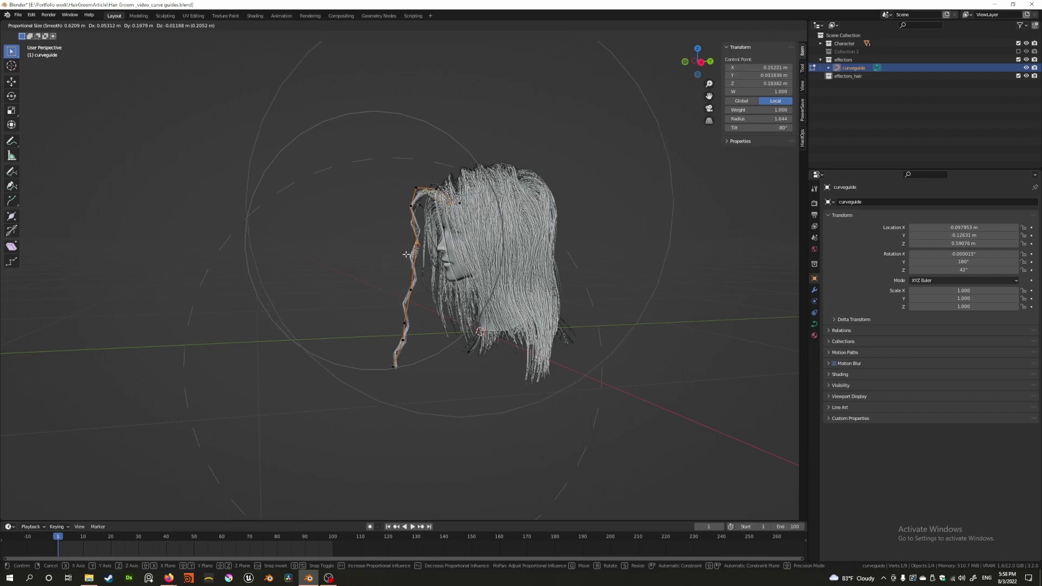
pyautogui.click(406, 254)
# - Reposition the curve guide's root point near the front hairline, with the proportional size reduced to about 0.29 m
pyautogui.moveTo(399, 269); pyautogui.dragTo(442, 281, button='middle')
pyautogui.click(450, 201)
pyautogui.moveTo(448, 239); pyautogui.dragTo(454, 230, button='middle')
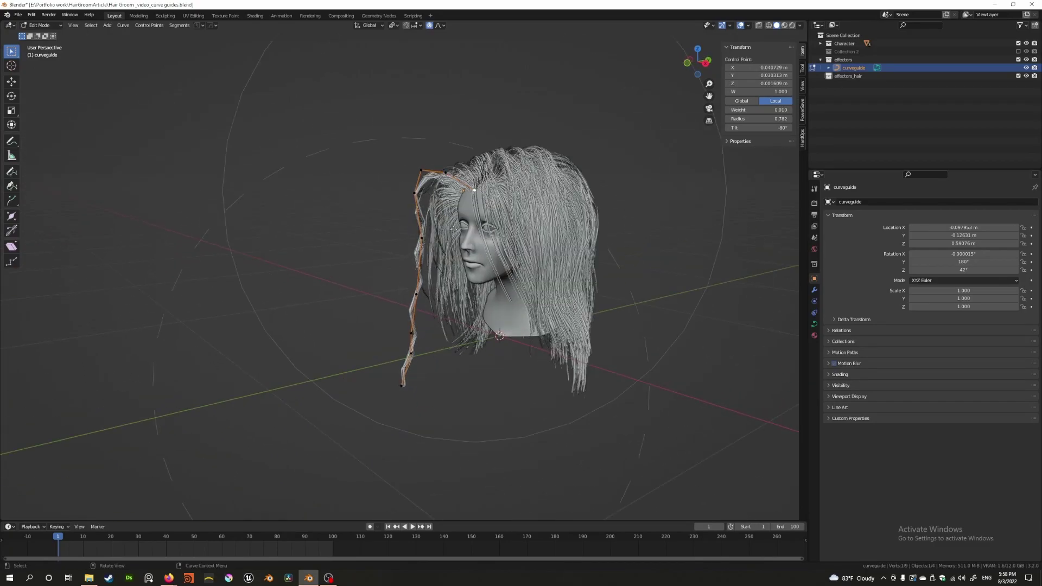
pyautogui.press('g')
pyautogui.scroll(4, 449, 228)
pyautogui.scroll(4, 429, 225)
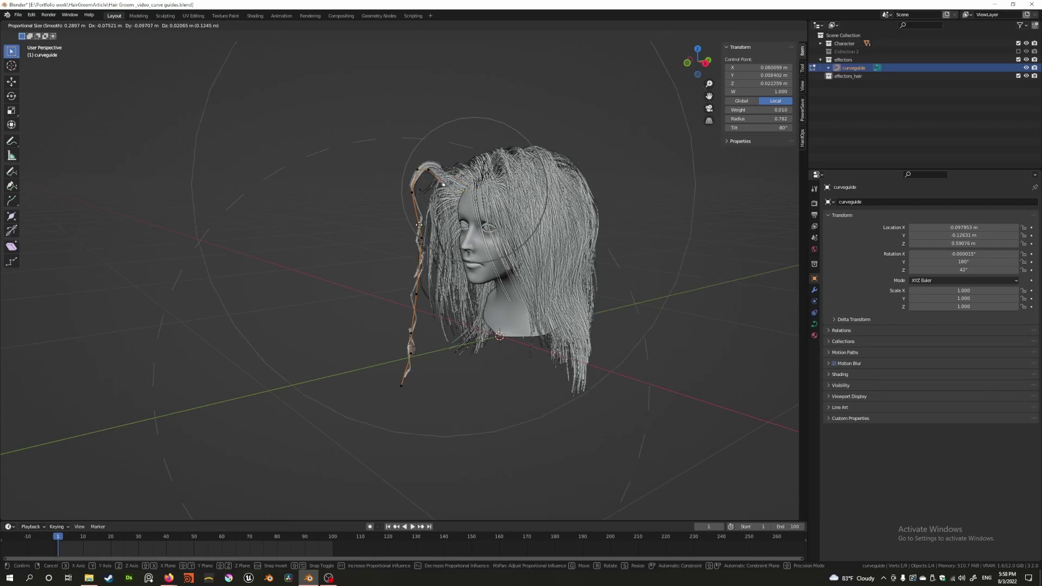
pyautogui.click(410, 240)
pyautogui.moveTo(410, 239); pyautogui.dragTo(368, 244, button='middle')
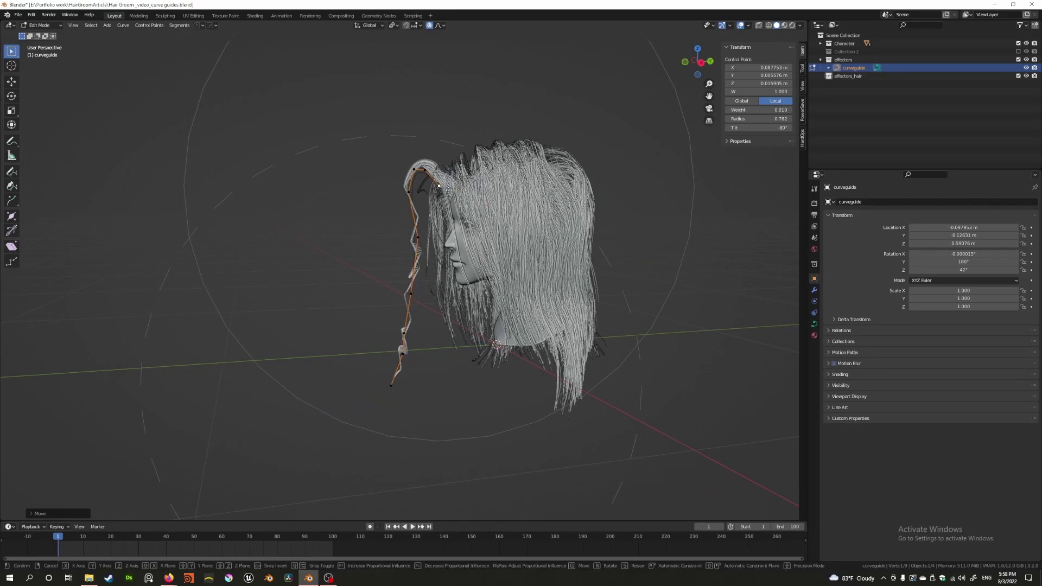
pyautogui.press('g')
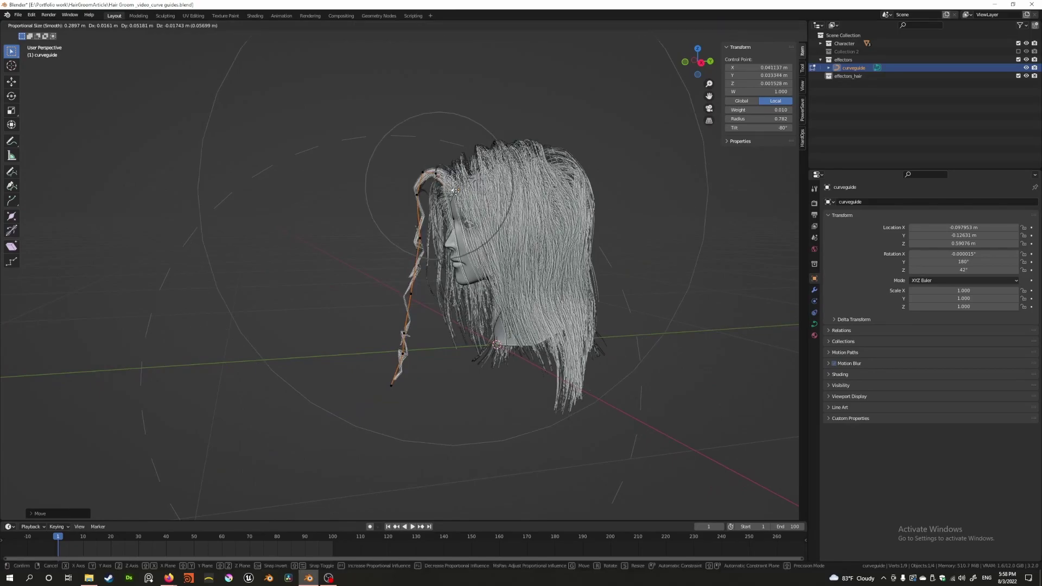
pyautogui.click(416, 241)
# - Pull the curve guide's middle point forward away from the face and return to Object Mode
pyautogui.click(404, 238)
pyautogui.press('g')
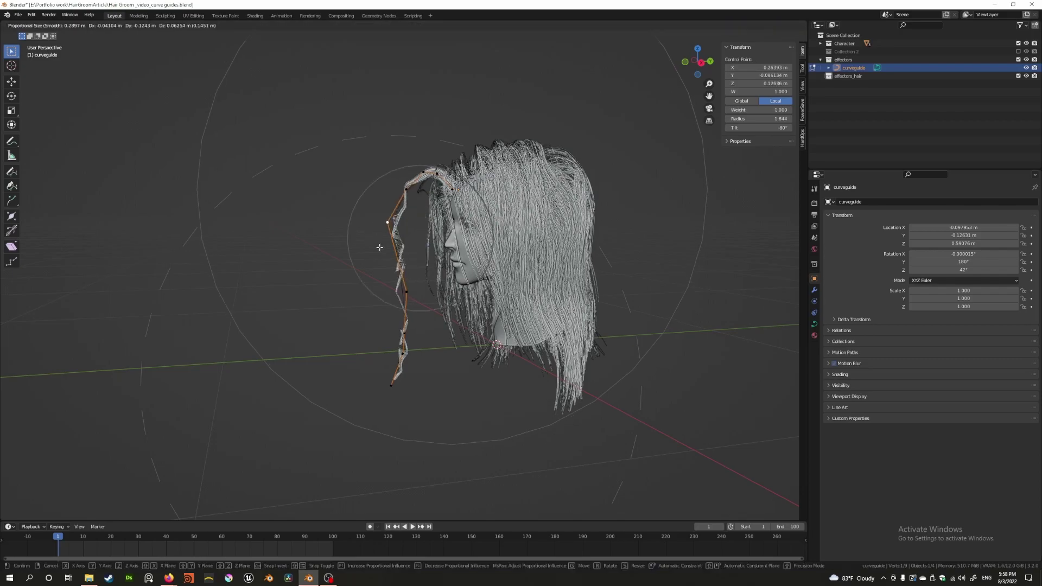
pyautogui.click(424, 273)
pyautogui.moveTo(423, 273); pyautogui.dragTo(458, 265, button='middle')
pyautogui.hotkey('ctrl', 'Tab')
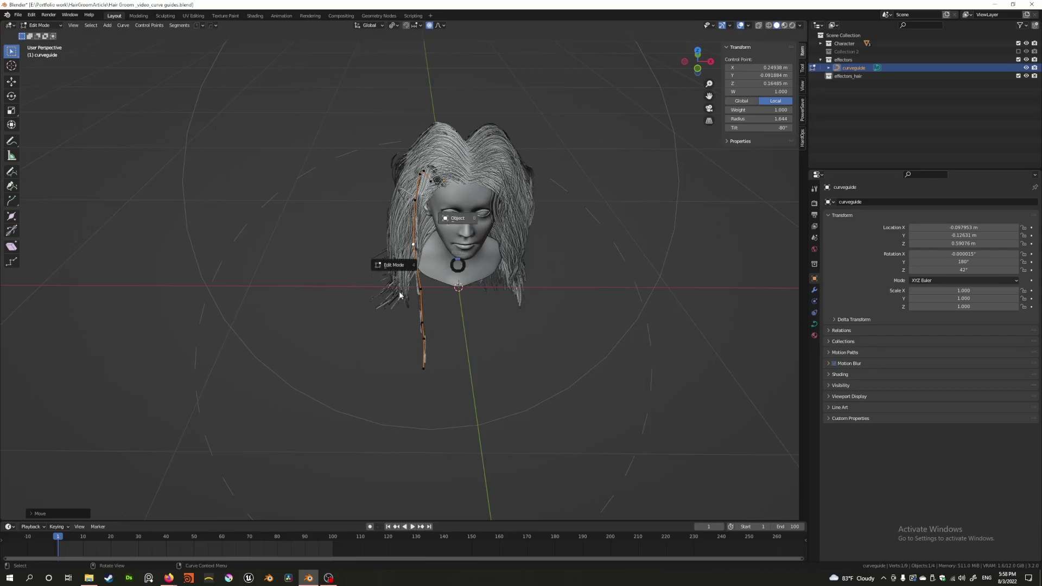
pyautogui.click(366, 275)
pyautogui.moveTo(366, 275); pyautogui.dragTo(424, 294, button='middle')
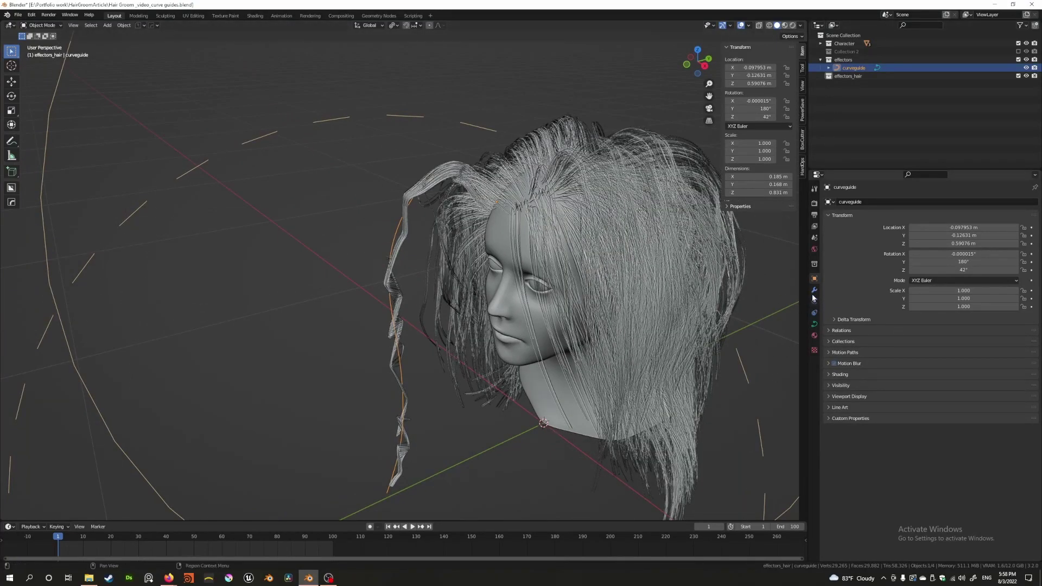
# - Set the curve guide's braid kink axis to Y and its amplitude to 0.01
pyautogui.click(814, 301)
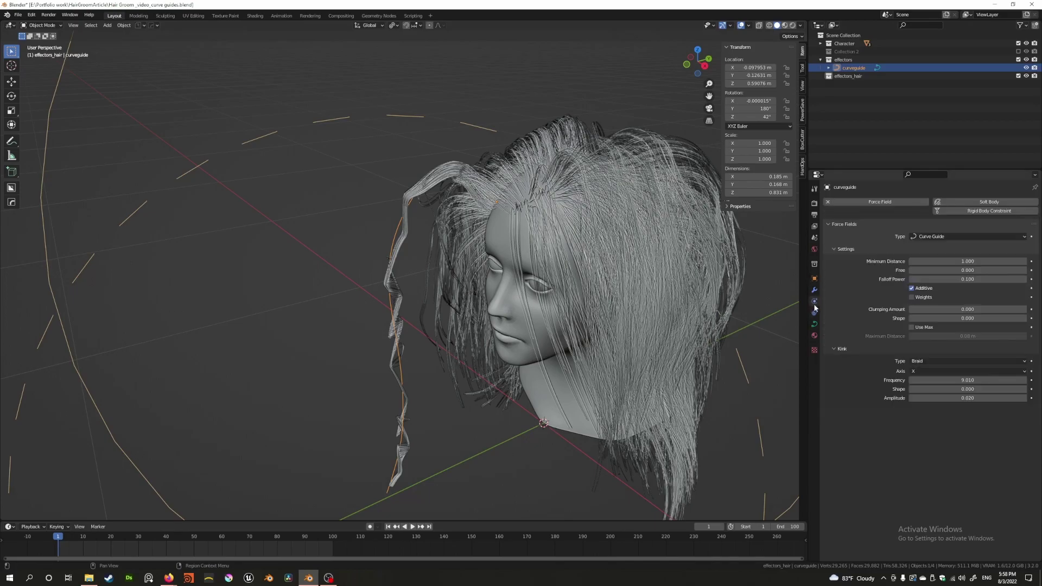
pyautogui.click(926, 371)
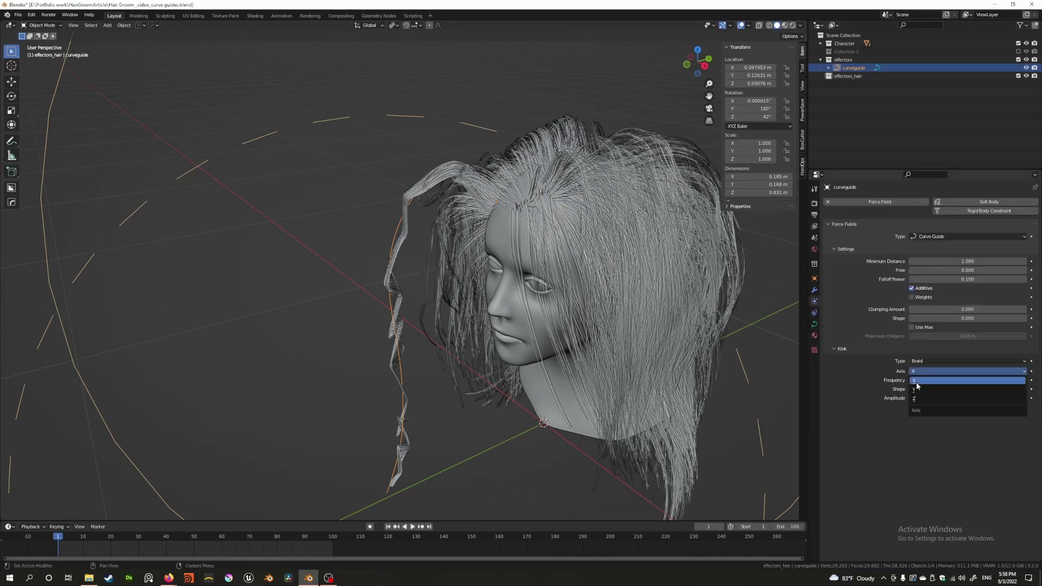
pyautogui.click(934, 389)
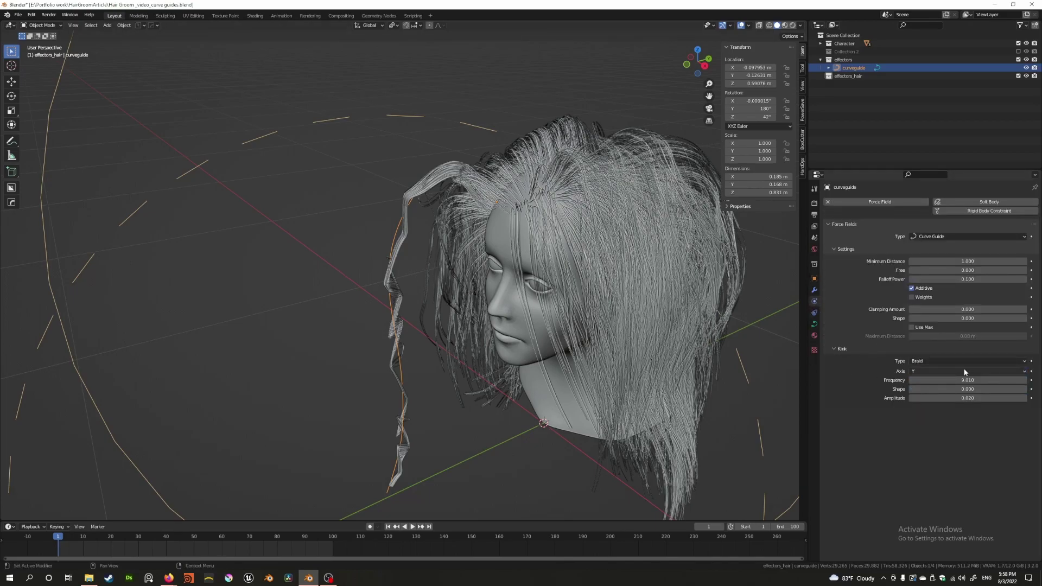
pyautogui.click(968, 399)
pyautogui.click(973, 398)
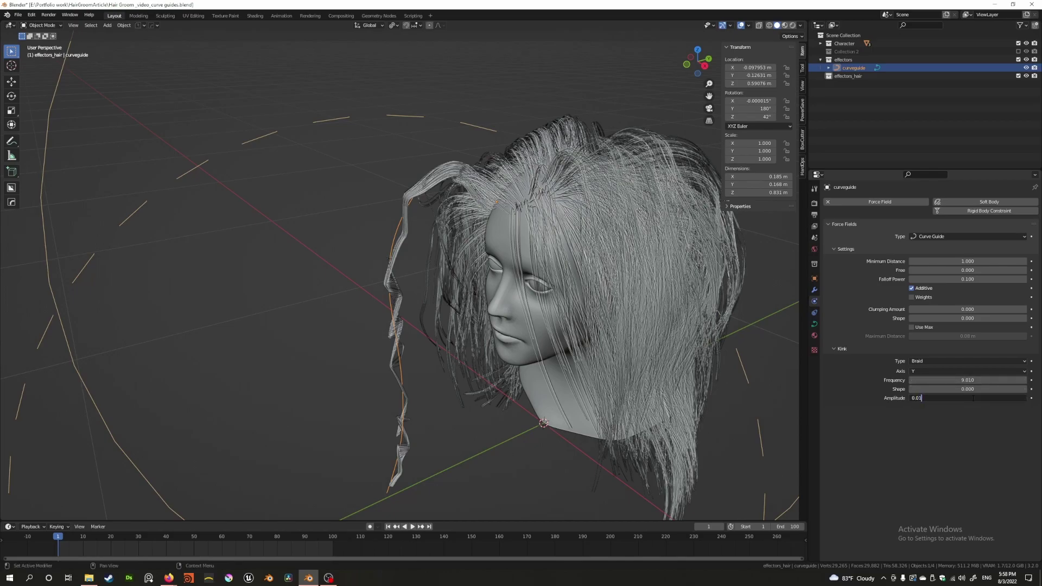
pyautogui.write('1')
pyautogui.press('Return')
# - In Edit Mode, try a mean radius of 2 for all curve points, set it to 1 and return to Object Mode
pyautogui.moveTo(450, 309); pyautogui.dragTo(666, 149, button='middle')
pyautogui.moveTo(588, 187); pyautogui.dragTo(377, 190, button='middle')
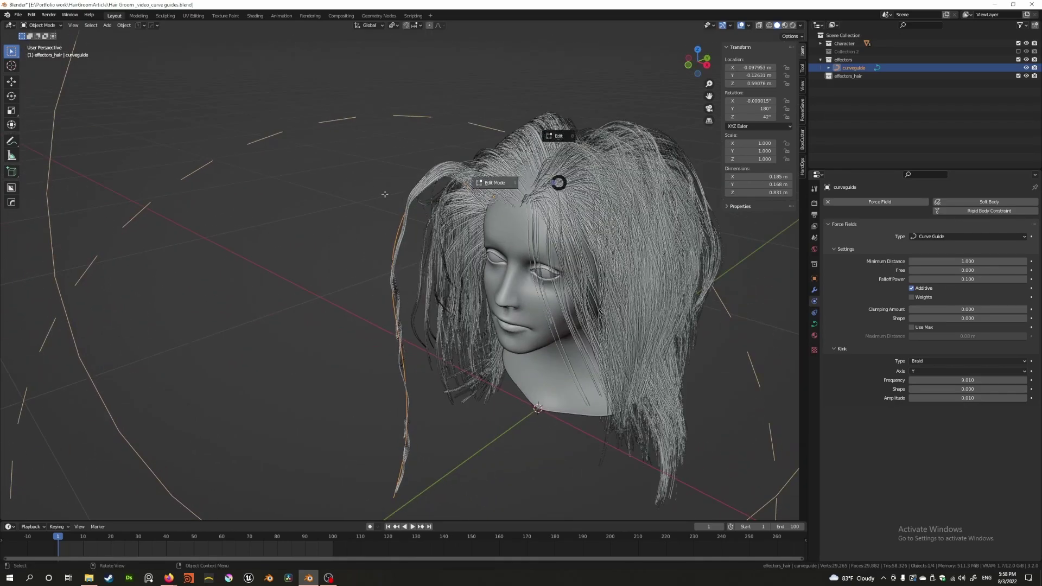
pyautogui.click(463, 212)
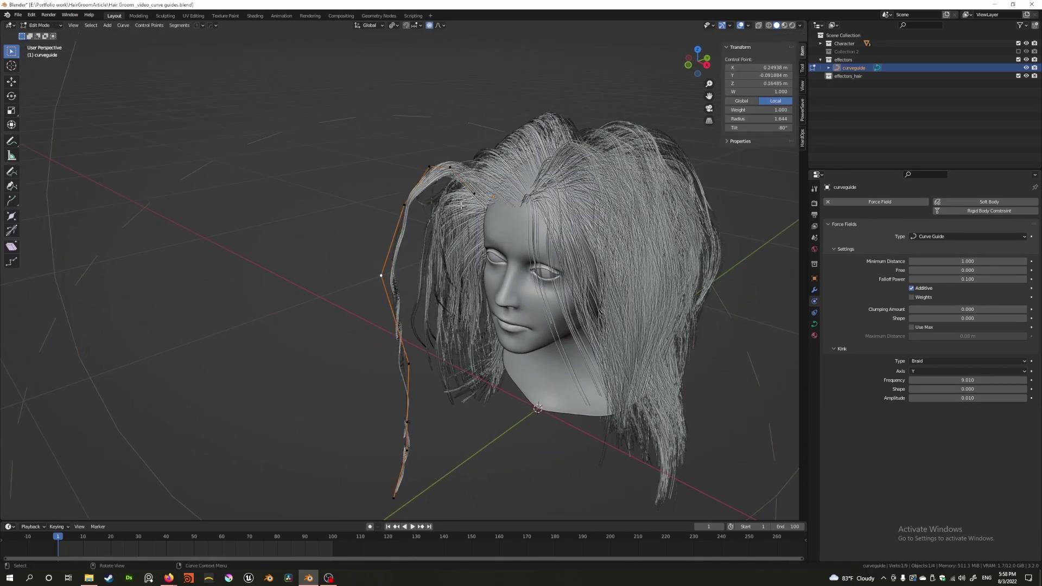
pyautogui.doubleClick(758, 118)
pyautogui.write('2')
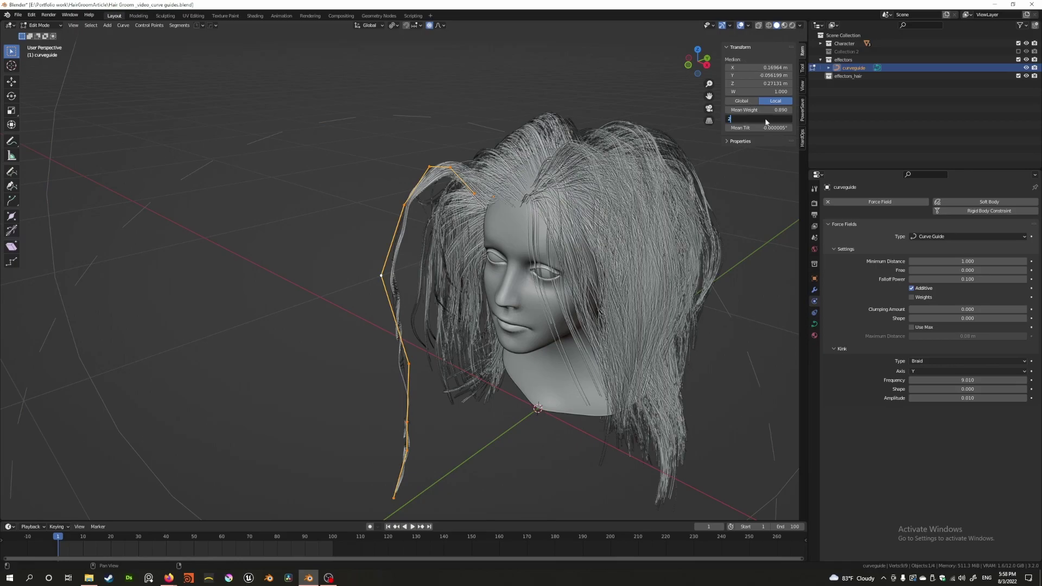
pyautogui.press('Return')
pyautogui.doubleClick(758, 118)
pyautogui.write('1')
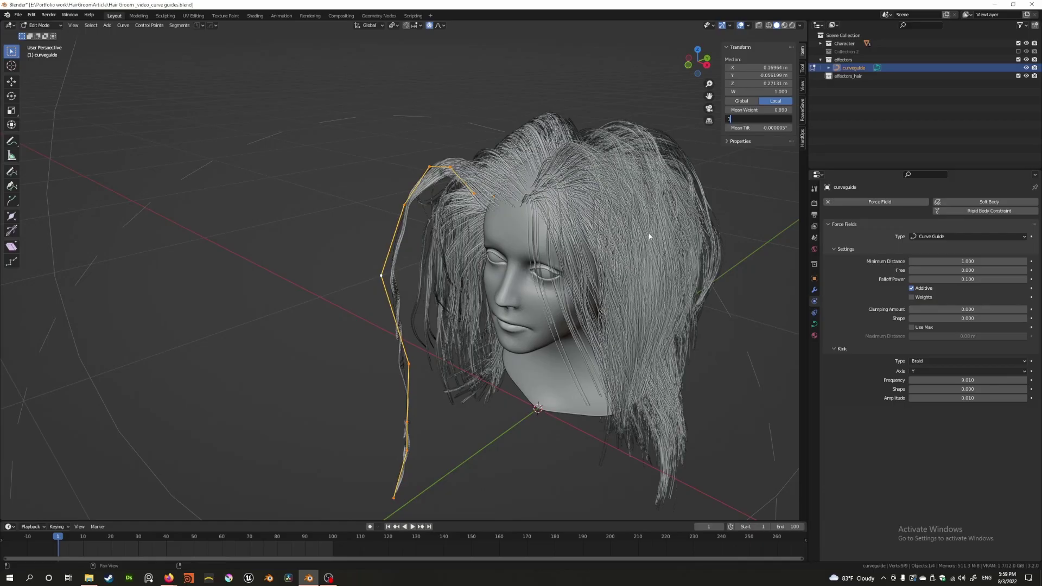
pyautogui.press('Return')
pyautogui.moveTo(649, 230); pyautogui.dragTo(542, 233, button='middle')
pyautogui.hotkey('ctrl', 'Tab')
pyautogui.press('Tab')
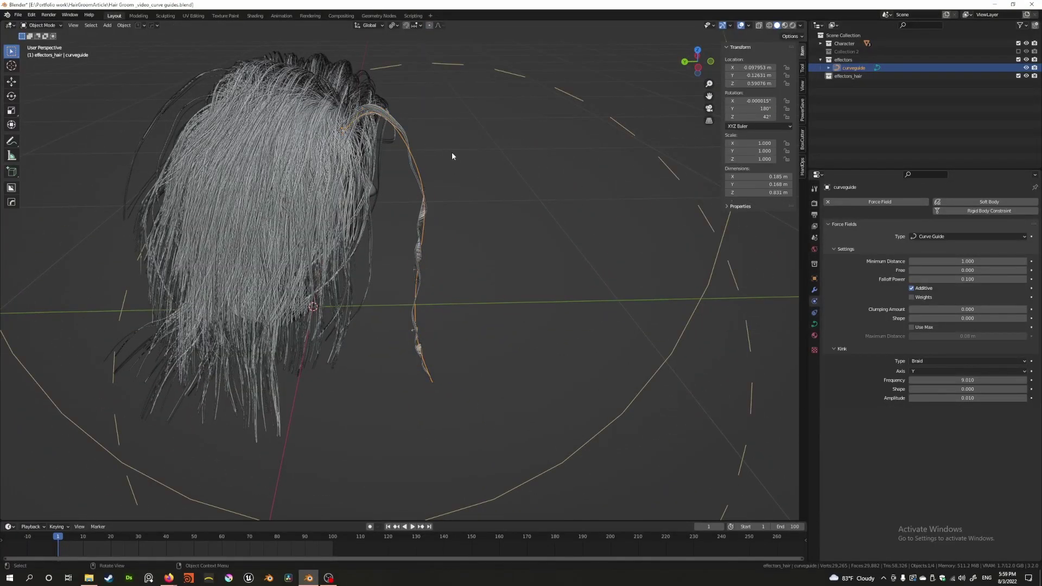
pyautogui.moveTo(449, 155); pyautogui.dragTo(459, 146, button='middle')
pyautogui.press('g')
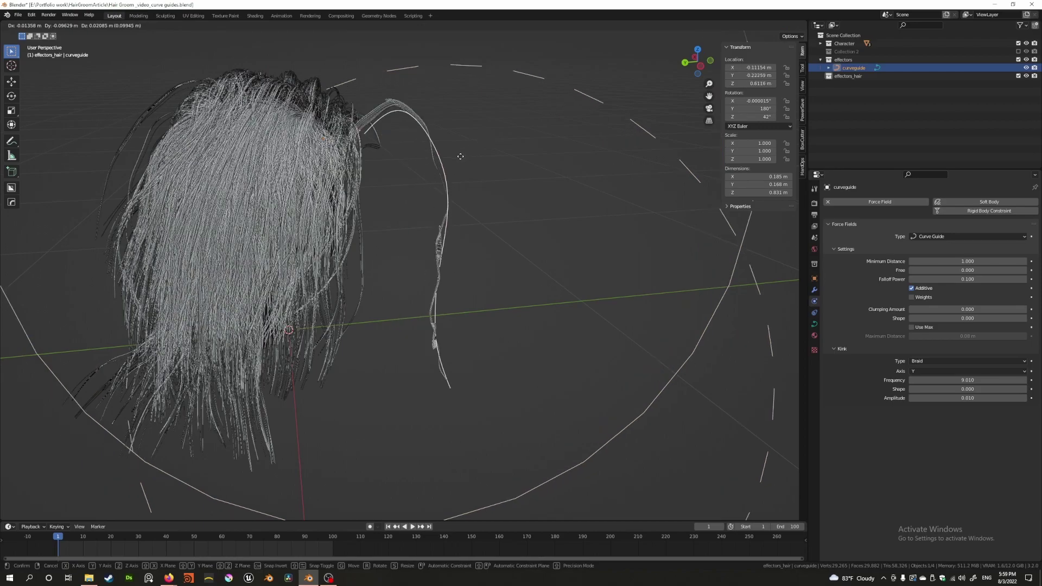
pyautogui.click(431, 165)
pyautogui.moveTo(432, 165); pyautogui.dragTo(418, 168, button='middle')
# - Change the curve guide's kink type to Curl and view the strand from the front of the head
pyautogui.click(955, 361)
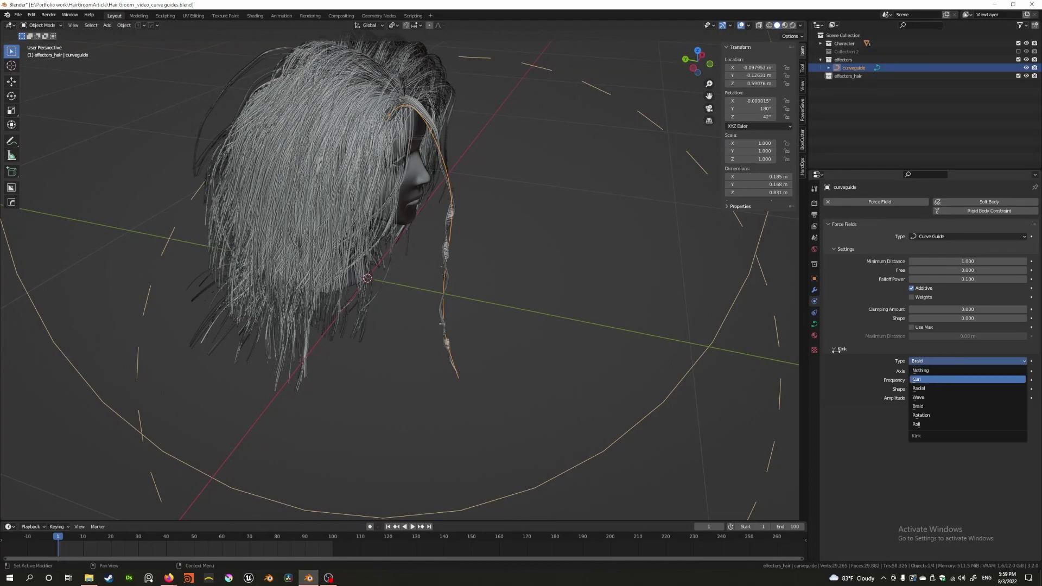
pyautogui.click(918, 380)
pyautogui.moveTo(594, 255); pyautogui.dragTo(493, 263, button='middle')
pyautogui.scroll(-3, 521, 264)
pyautogui.moveTo(564, 265)
pyautogui.mouseDown(button='middle')
pyautogui.moveTo(548, 269)
pyautogui.moveTo(570, 271)
pyautogui.mouseUp(button='middle')
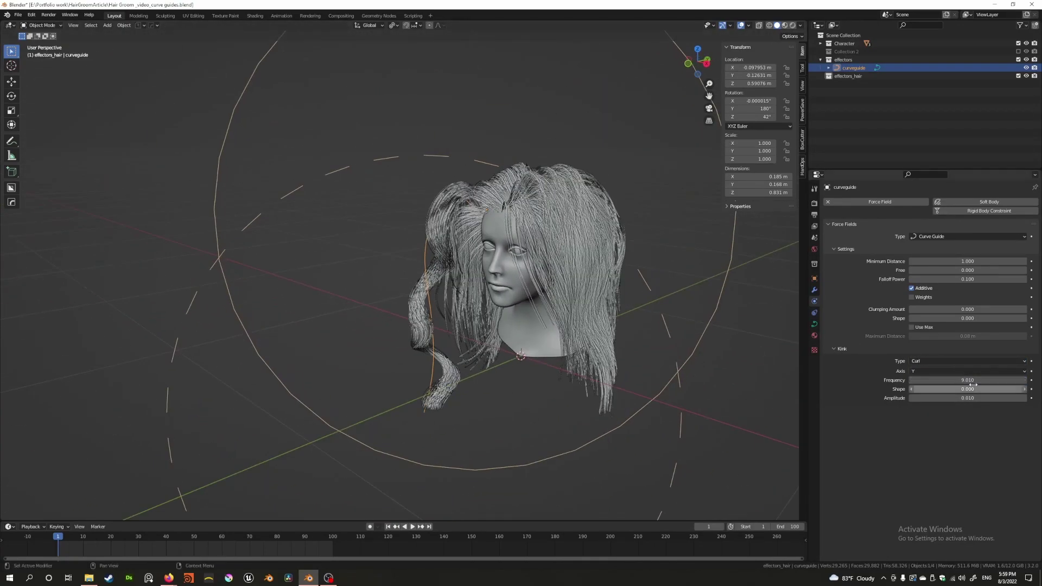
# - Try a curl amplitude of 0.29, restore it to 0.01 and test the curl frequency
pyautogui.moveTo(961, 397); pyautogui.dragTo(984, 399)
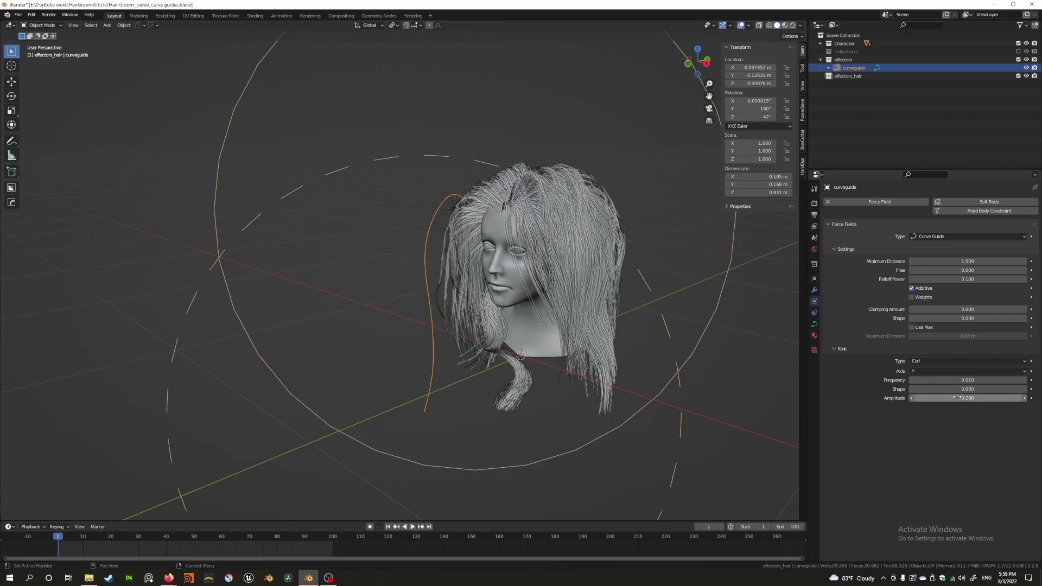
pyautogui.click(984, 400)
pyautogui.write('0.01')
pyautogui.press('Return')
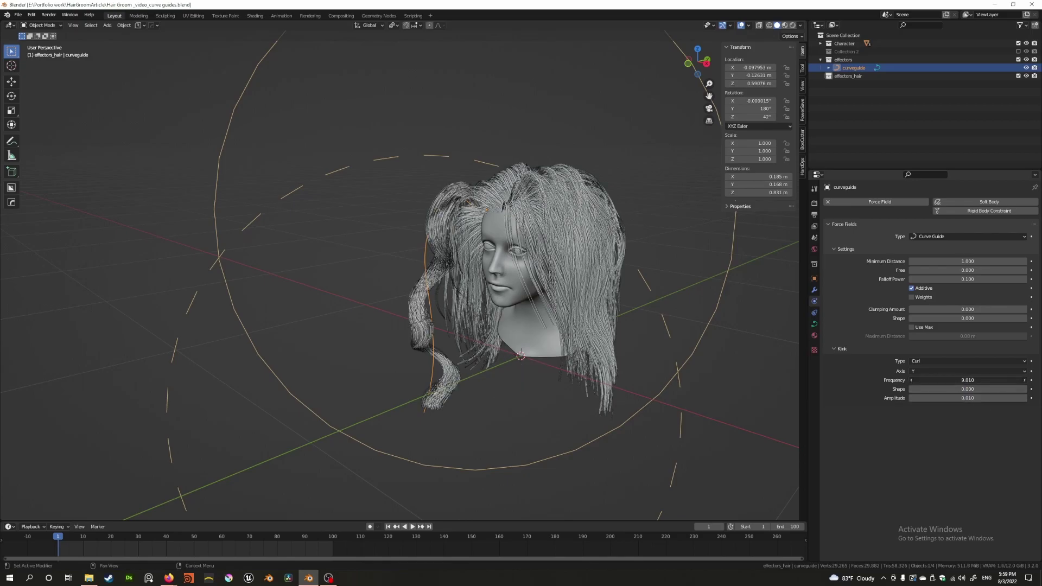
pyautogui.moveTo(955, 380); pyautogui.dragTo(933, 372)
# - Try X as the curl's kink axis, then set the axis to Z and view the strand from the other side
pyautogui.click(923, 371)
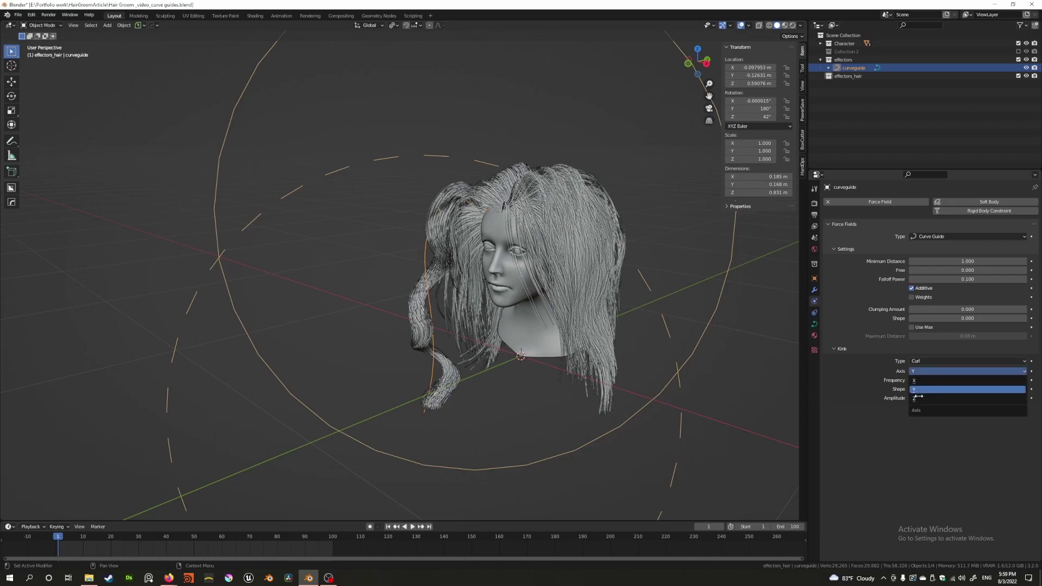
pyautogui.click(920, 372)
pyautogui.click(921, 373)
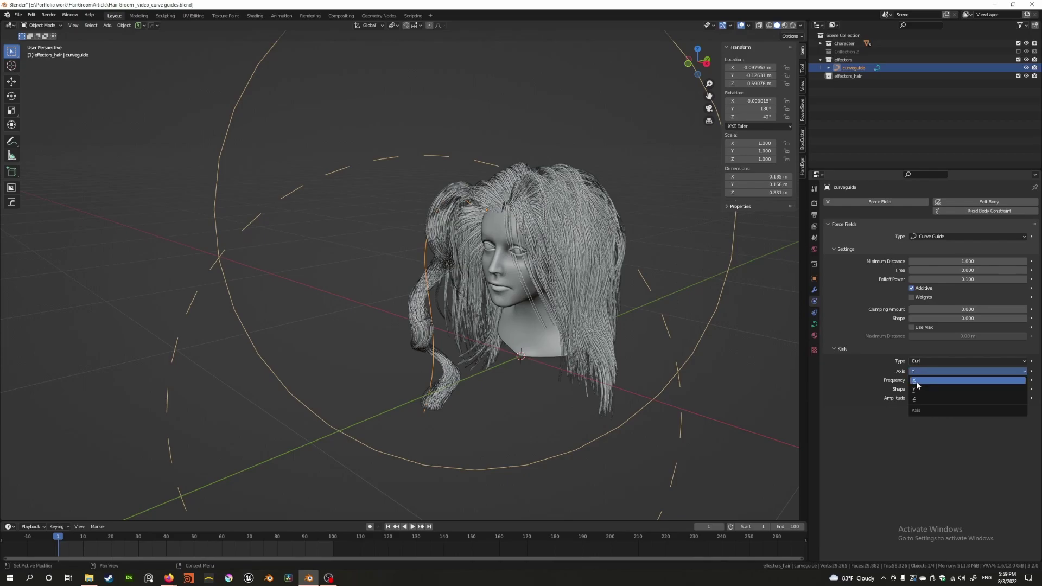
pyautogui.click(918, 382)
pyautogui.click(920, 371)
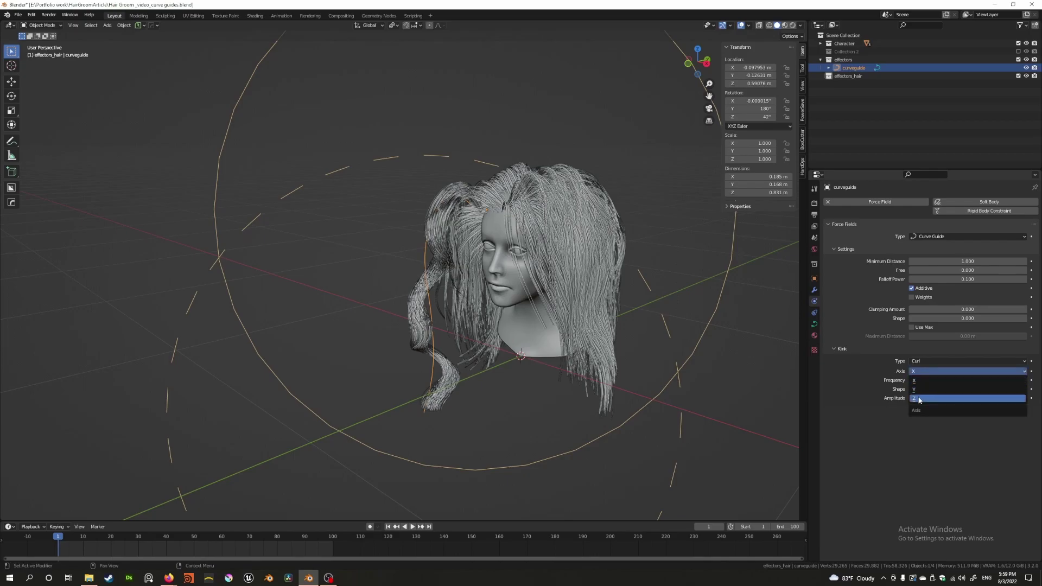
pyautogui.click(919, 399)
pyautogui.moveTo(380, 293); pyautogui.dragTo(510, 293, button='middle')
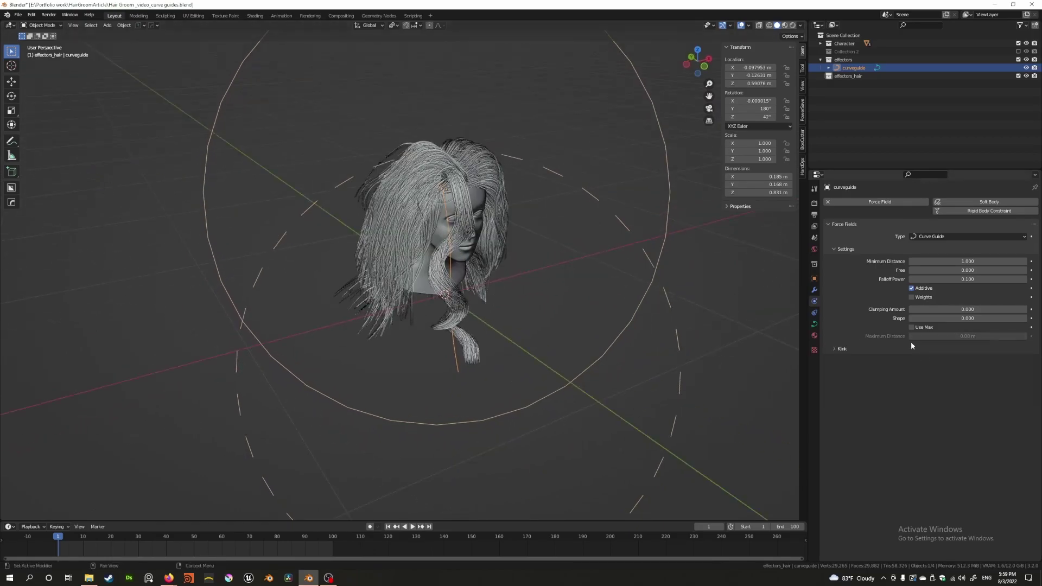
# - Try the Radial, Wave and Rotation kink types on the curve guide, return to Curl and view the strand up close
pyautogui.click(931, 360)
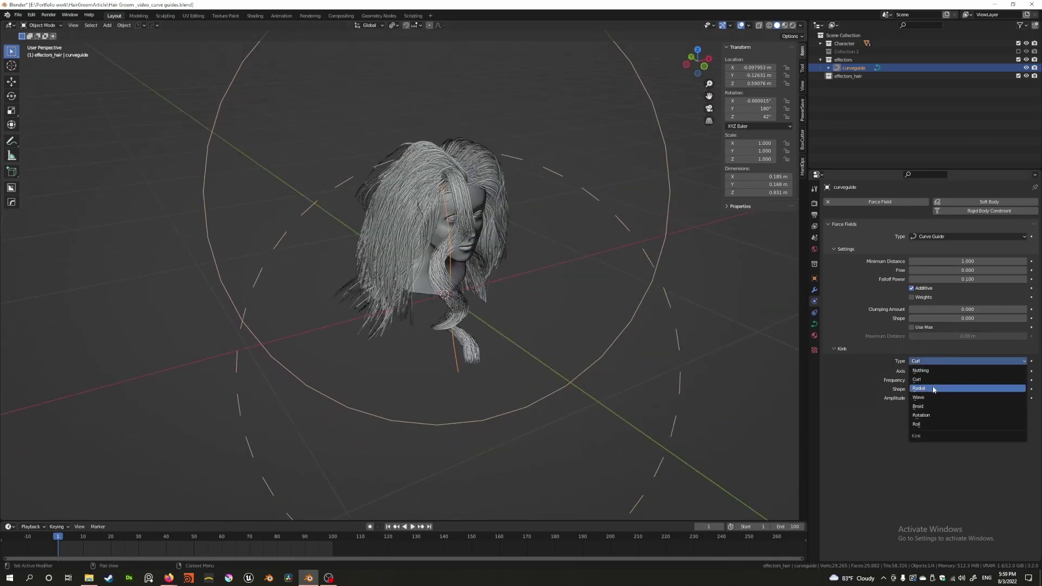
pyautogui.click(934, 389)
pyautogui.click(932, 361)
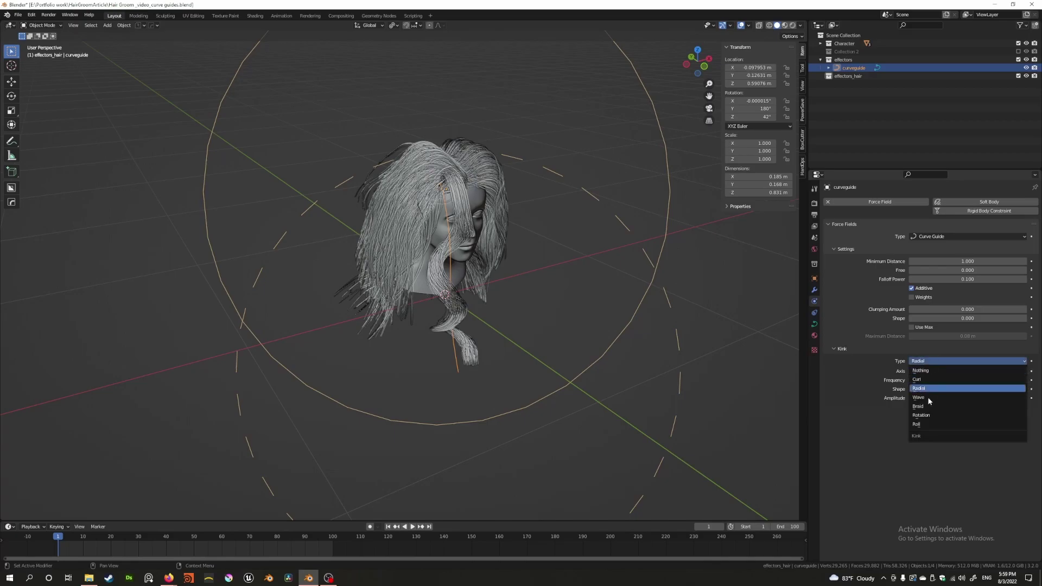
pyautogui.click(929, 401)
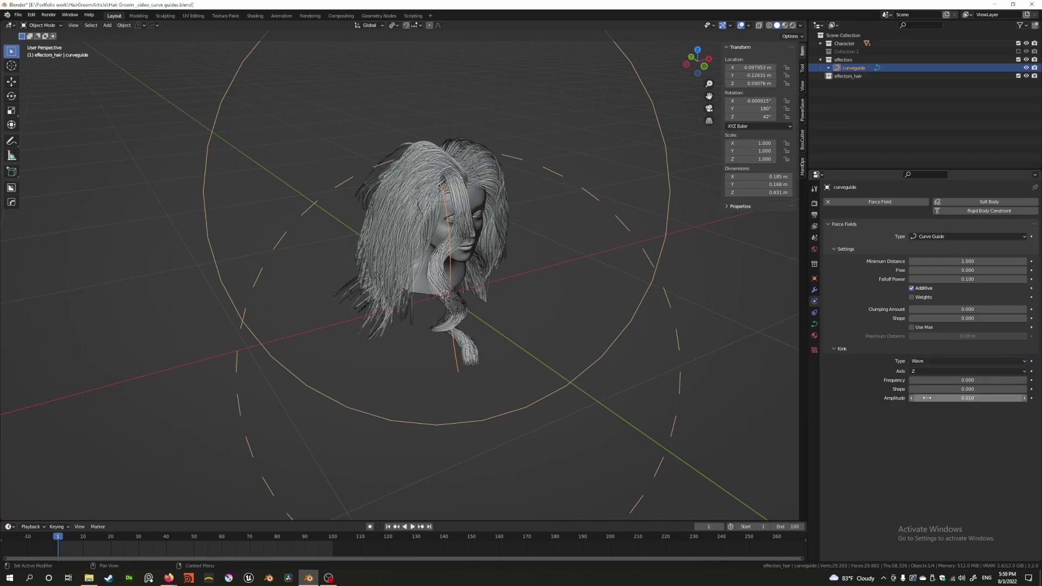
pyautogui.click(935, 362)
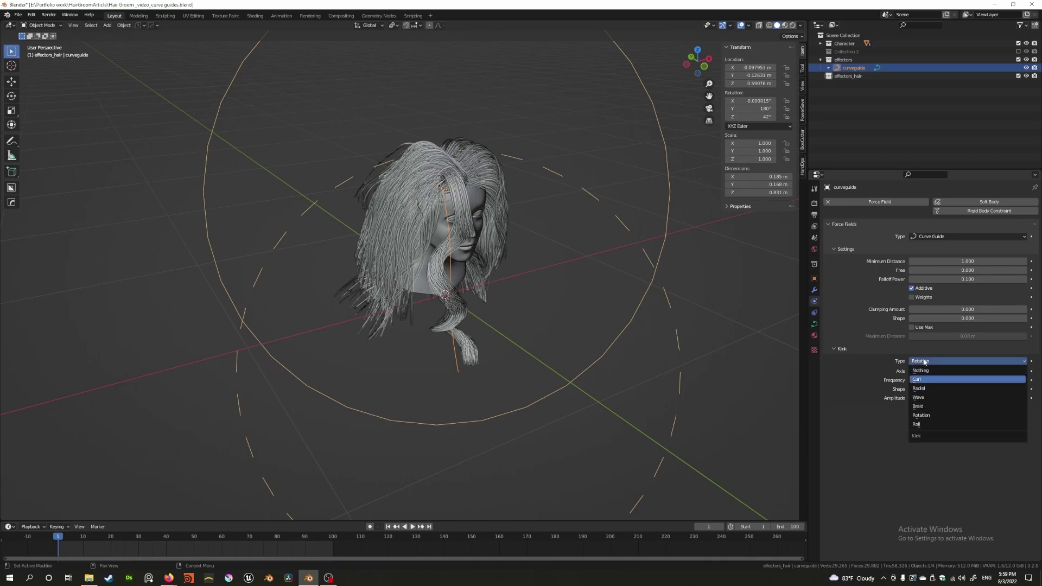
pyautogui.click(923, 380)
pyautogui.moveTo(539, 304)
pyautogui.mouseDown(button='middle')
pyautogui.moveTo(429, 299)
pyautogui.moveTo(467, 324)
pyautogui.moveTo(512, 298)
pyautogui.moveTo(543, 296)
pyautogui.mouseUp(button='middle')
pyautogui.scroll(4, 408, 296)
pyautogui.scroll(-4, 408, 296)
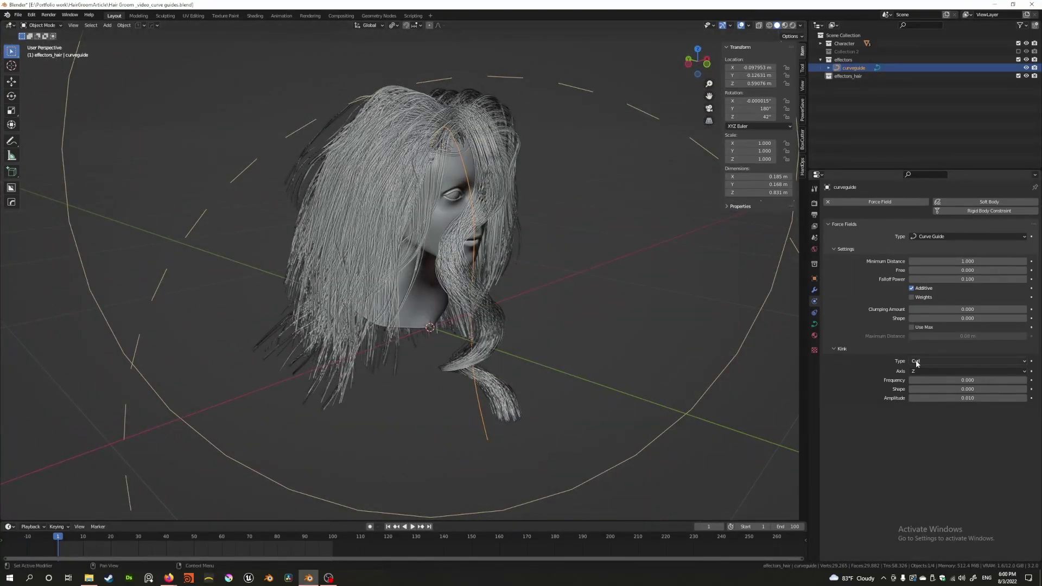
# - Set the curve guide's kink type to Nothing and view the strand from the front and the side
pyautogui.click(917, 362)
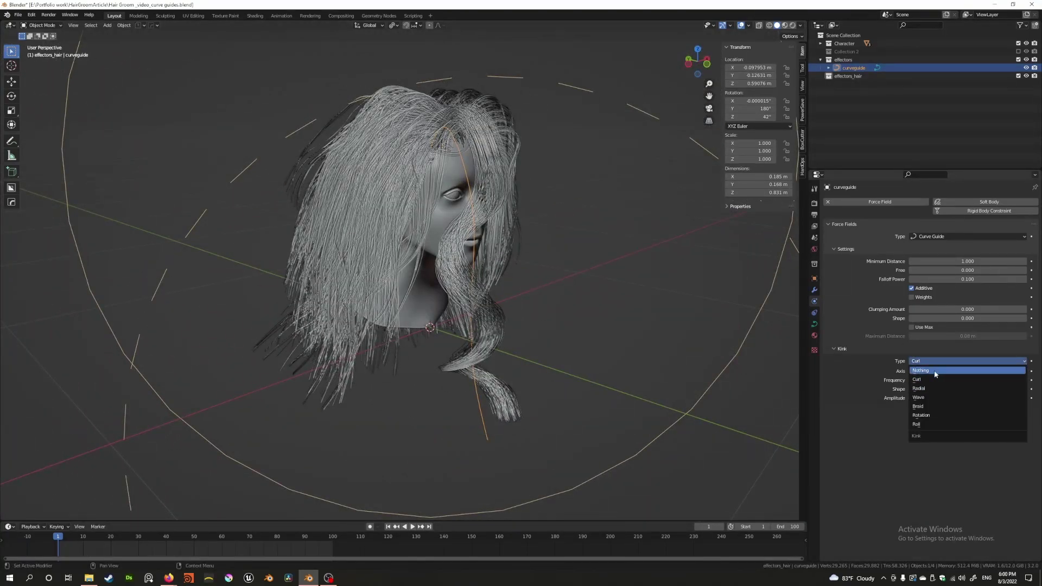
pyautogui.click(935, 372)
pyautogui.scroll(-3, 524, 259)
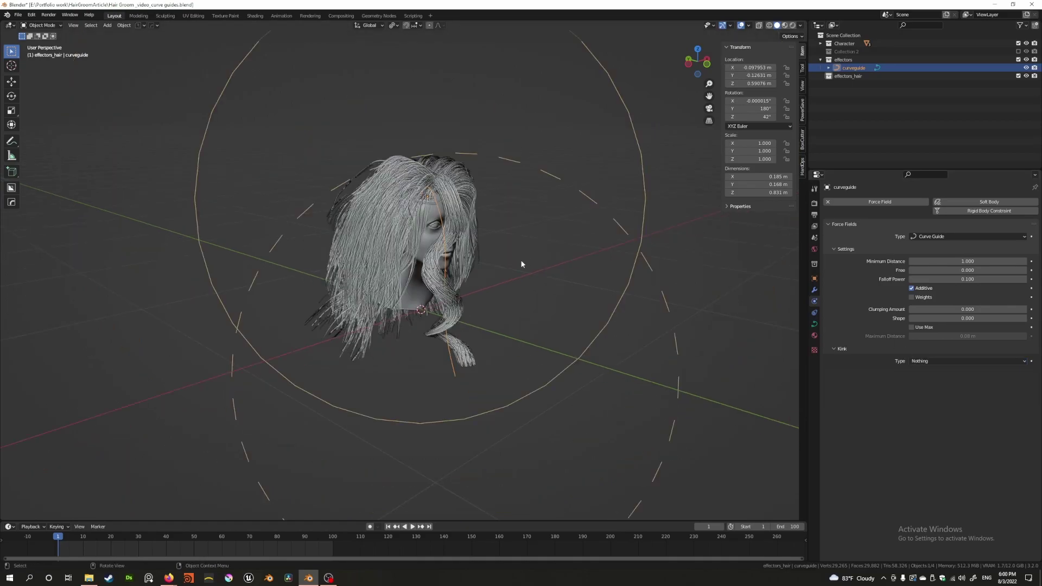
pyautogui.moveTo(523, 260); pyautogui.dragTo(469, 274, button='middle')
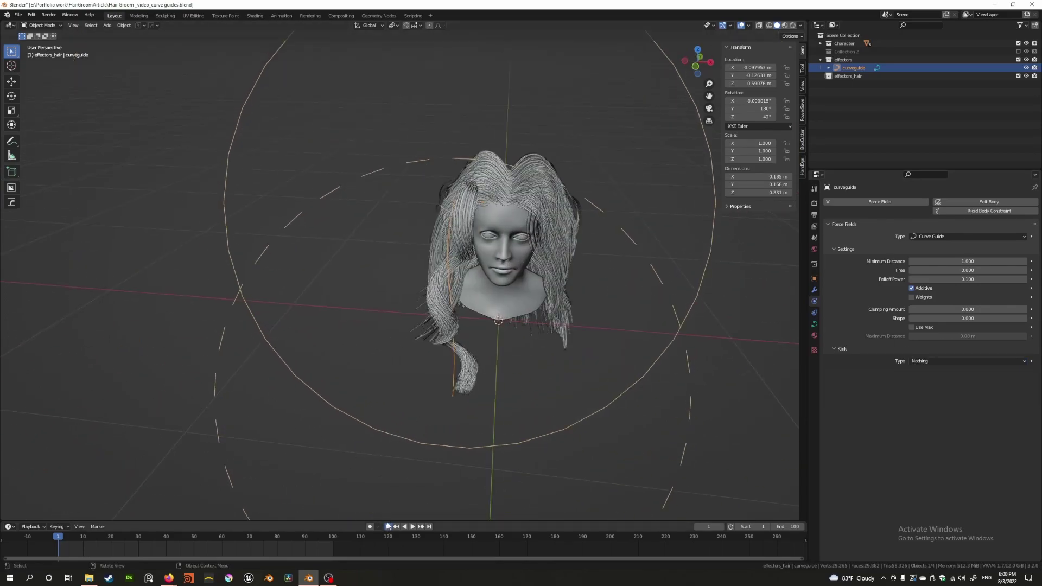
pyautogui.scroll(3, 372, 418)
pyautogui.moveTo(372, 419); pyautogui.dragTo(343, 365, button='middle')
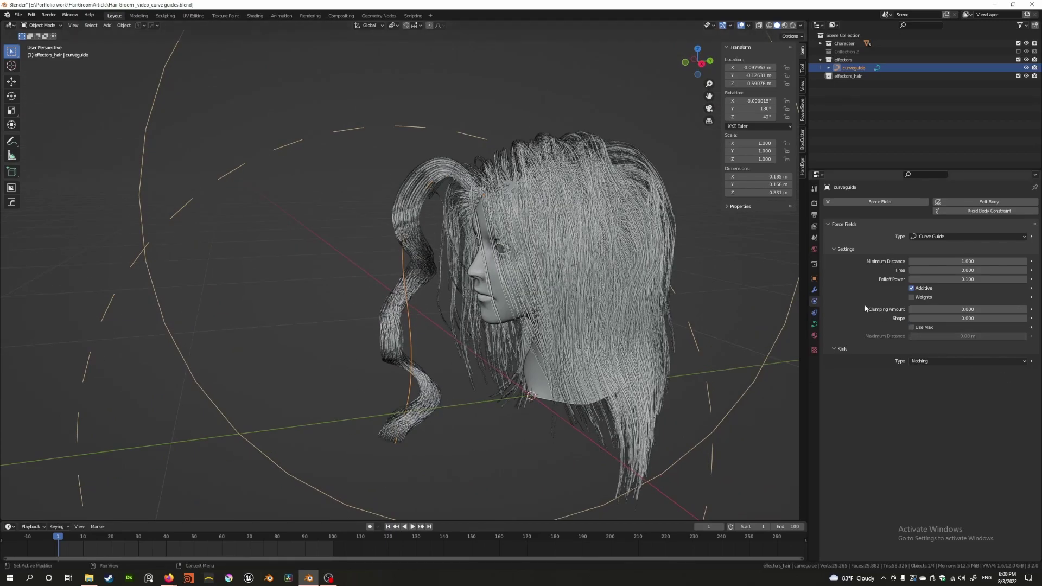
# - Play the timeline briefly to check the strand, stop it and return to frame 1
pyautogui.click(410, 528)
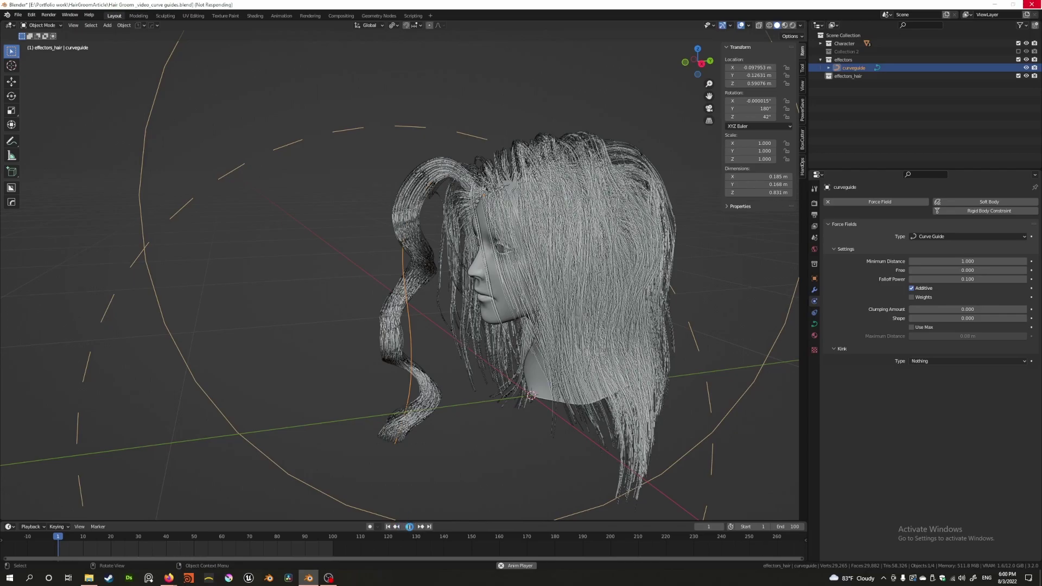
pyautogui.click(409, 527)
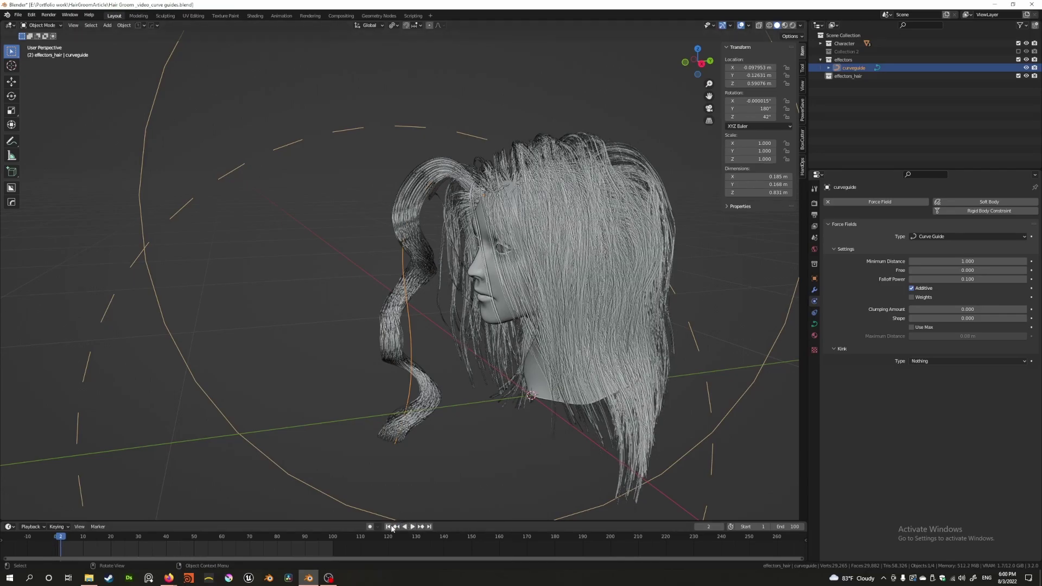
pyautogui.click(388, 527)
pyautogui.moveTo(438, 386); pyautogui.dragTo(598, 353, button='middle')
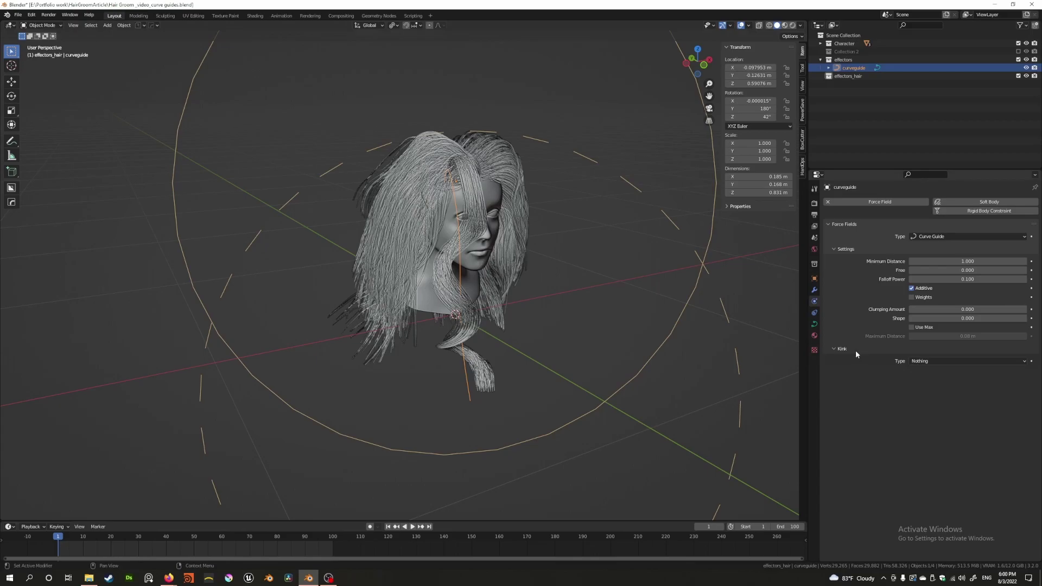
# - Keep the kink type at Nothing and examine the strand's shape from above, the front and the side
pyautogui.click(916, 361)
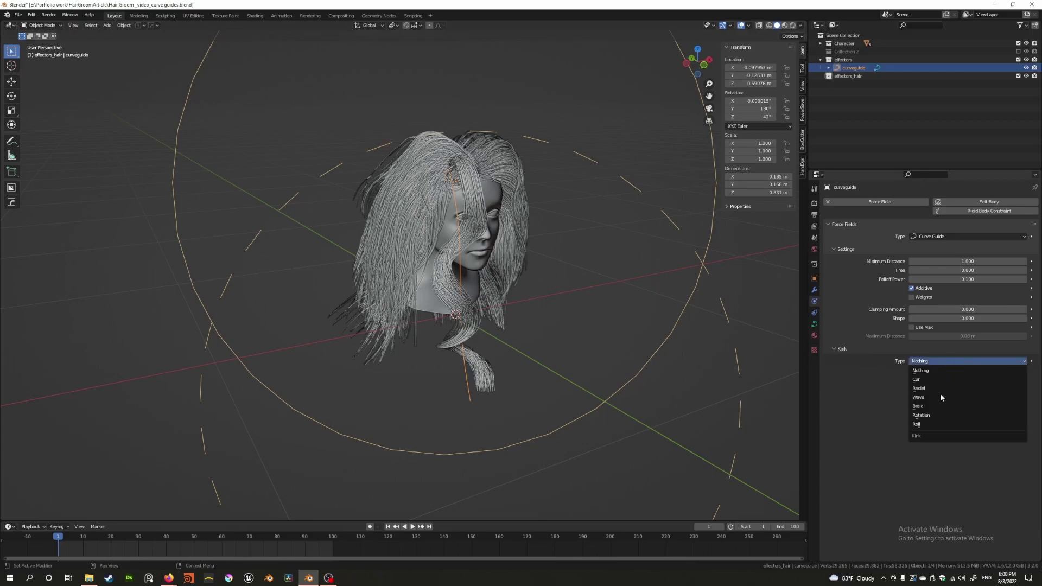
pyautogui.click(936, 372)
pyautogui.moveTo(393, 266); pyautogui.dragTo(486, 291, button='middle')
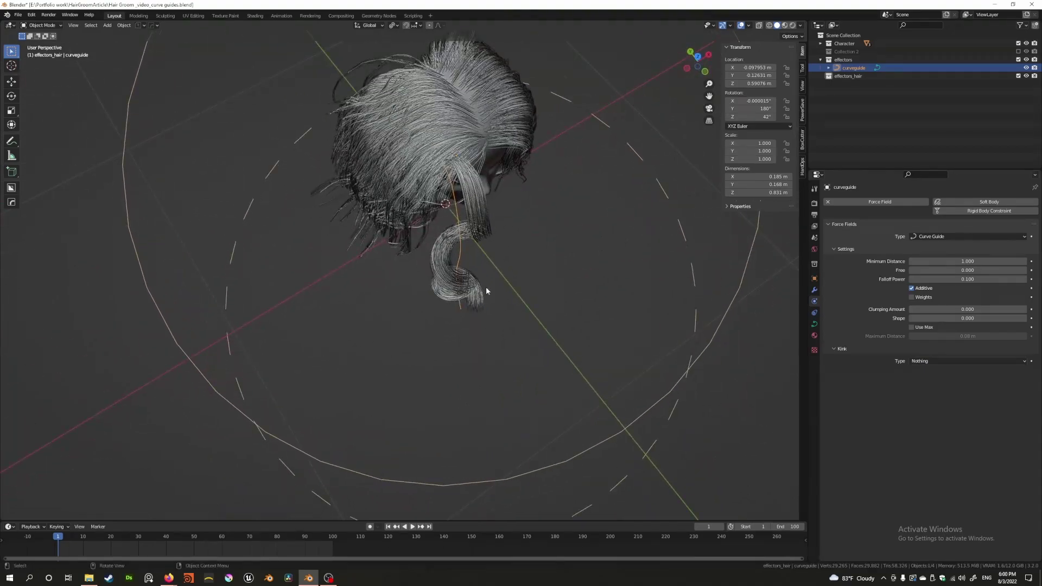
pyautogui.moveTo(451, 138); pyautogui.dragTo(426, 119, button='middle')
pyautogui.click(932, 361)
pyautogui.moveTo(501, 261); pyautogui.dragTo(540, 252, button='middle')
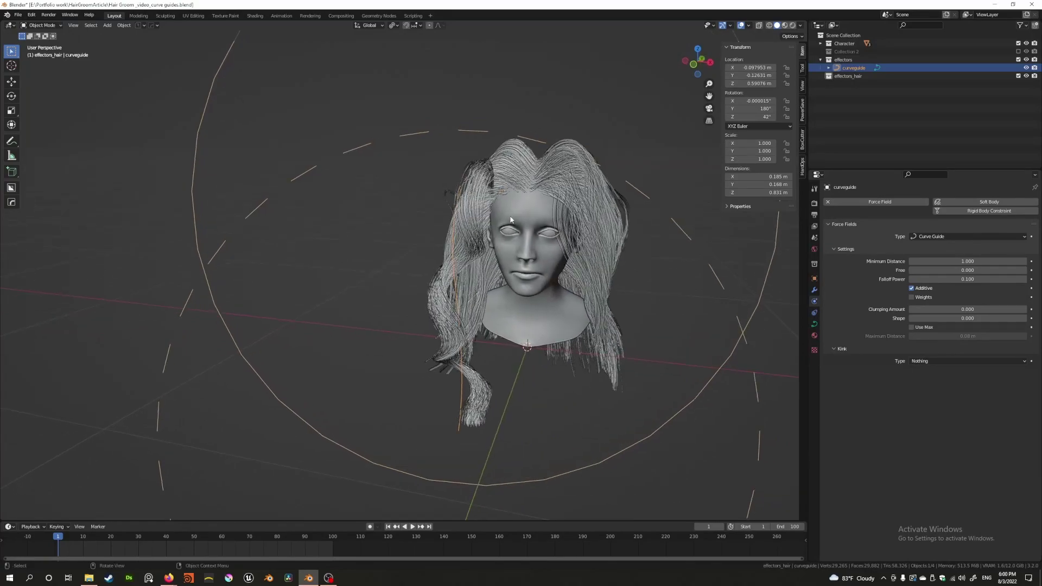
pyautogui.moveTo(500, 212); pyautogui.dragTo(461, 197, button='middle')
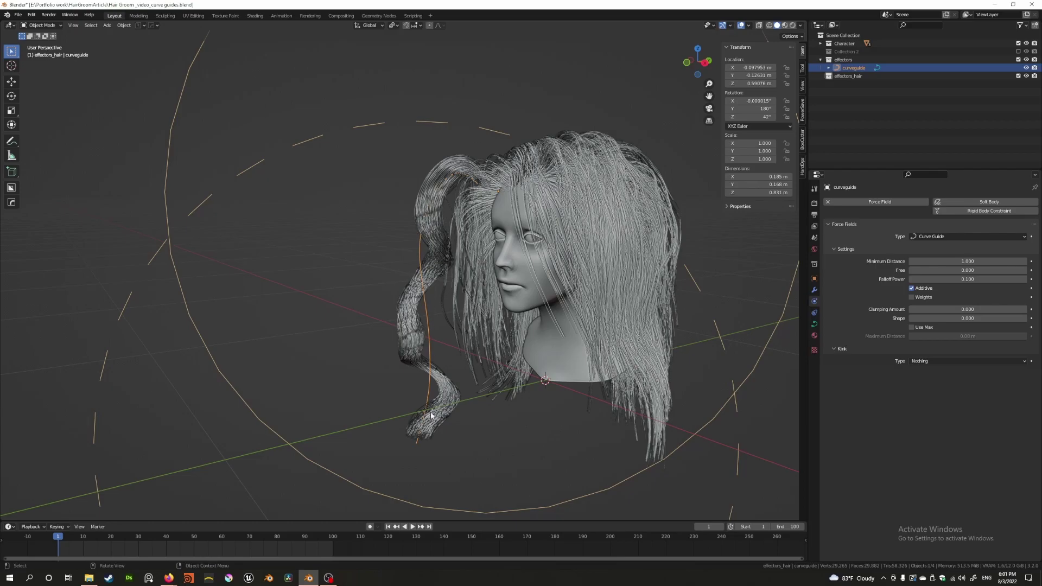
pyautogui.moveTo(459, 313); pyautogui.dragTo(463, 268, button='middle')
pyautogui.moveTo(485, 226); pyautogui.dragTo(488, 194, button='middle')
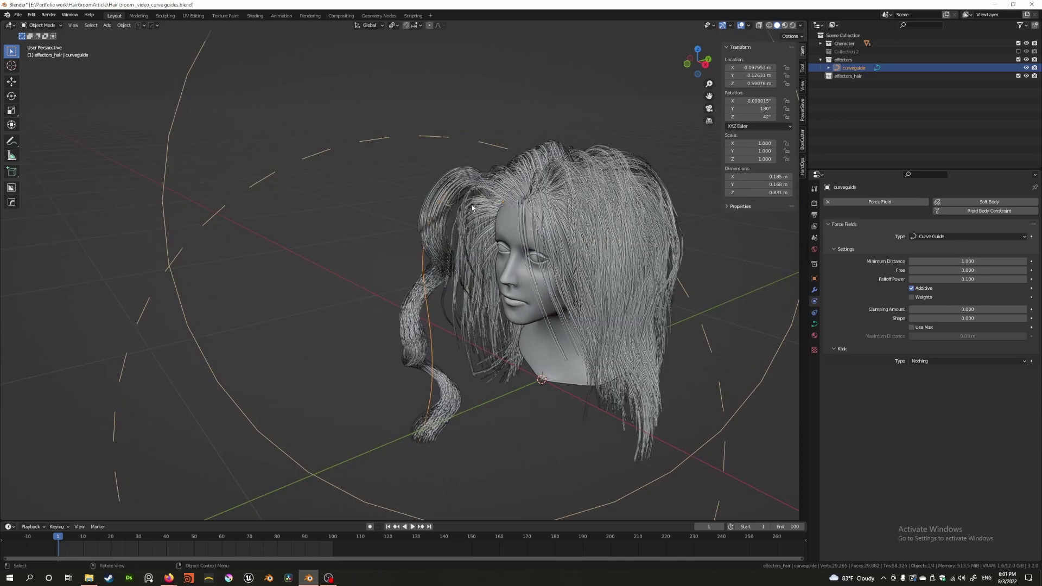
pyautogui.moveTo(471, 204); pyautogui.dragTo(460, 197, button='middle')
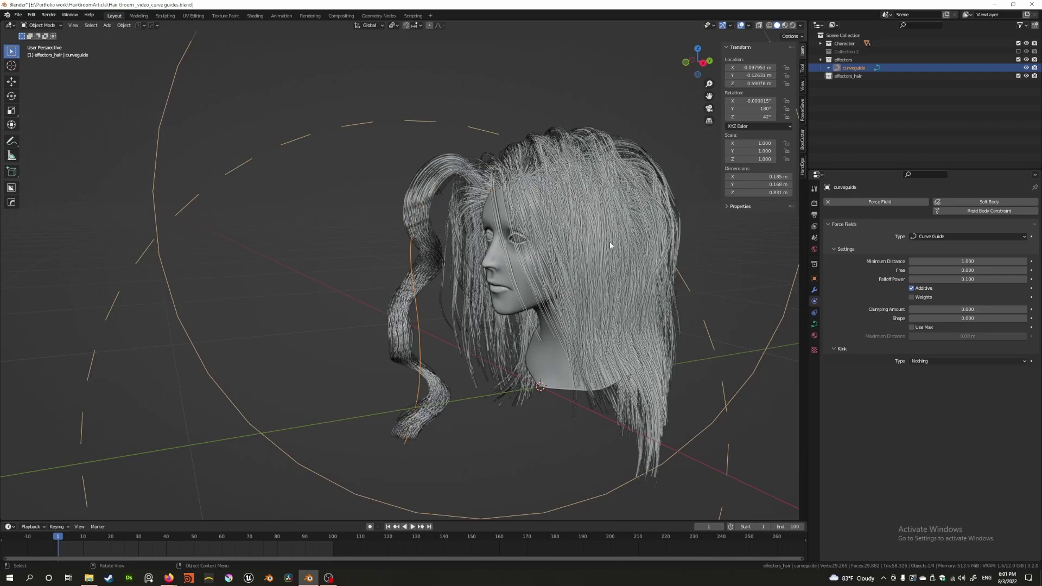
pyautogui.moveTo(459, 216); pyautogui.dragTo(542, 229, button='middle')
pyautogui.moveTo(604, 270); pyautogui.dragTo(514, 185, button='middle')
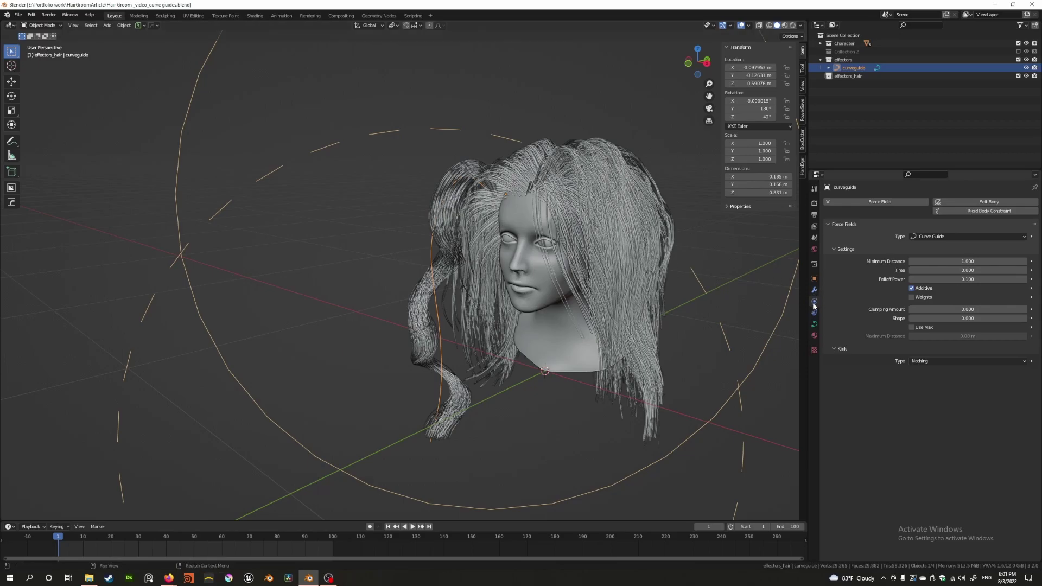
# - Select the bust and look through the particle settings of its curveguide hair system
pyautogui.click(558, 205)
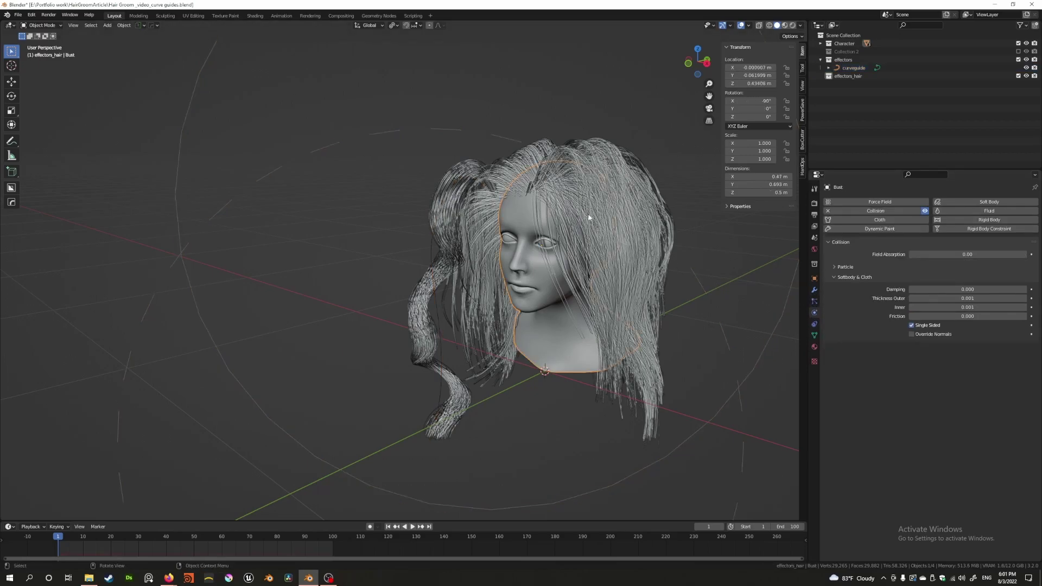
pyautogui.click(815, 302)
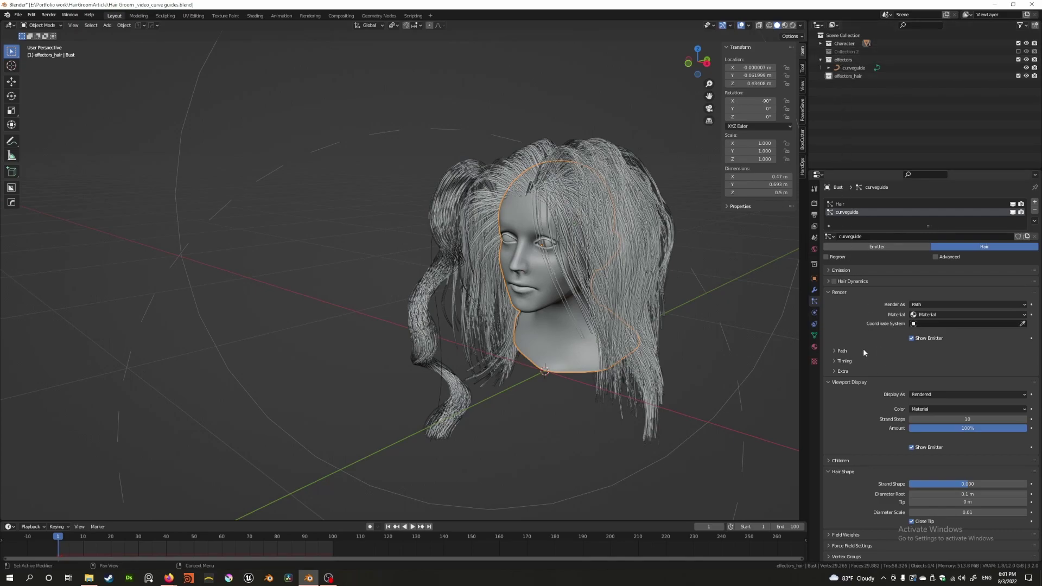
pyautogui.scroll(-1, 863, 350)
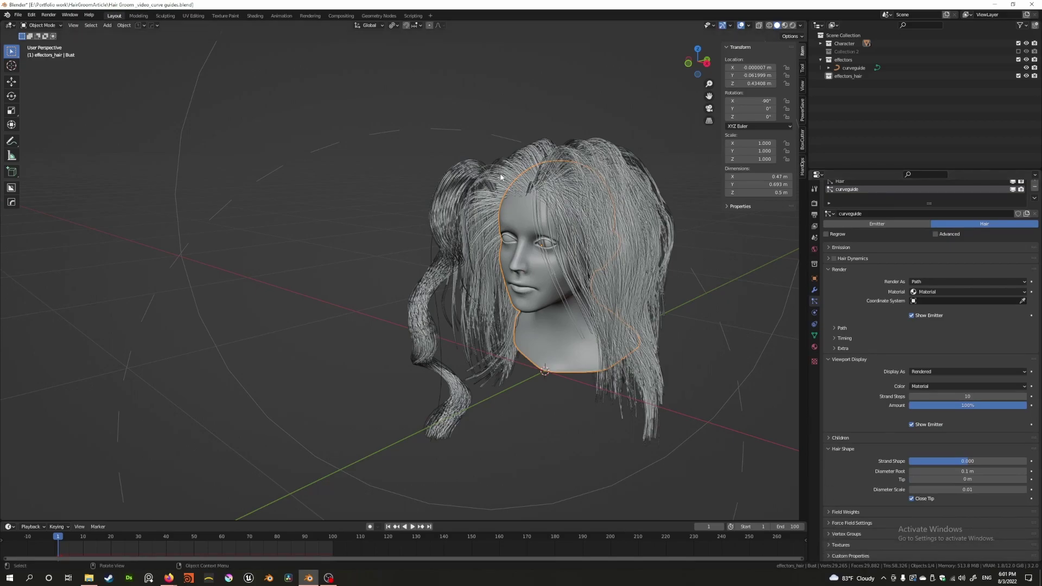
# - Select the curve guide object running through the separate front strand
pyautogui.moveTo(444, 230); pyautogui.dragTo(411, 247, button='middle')
pyautogui.click(409, 263)
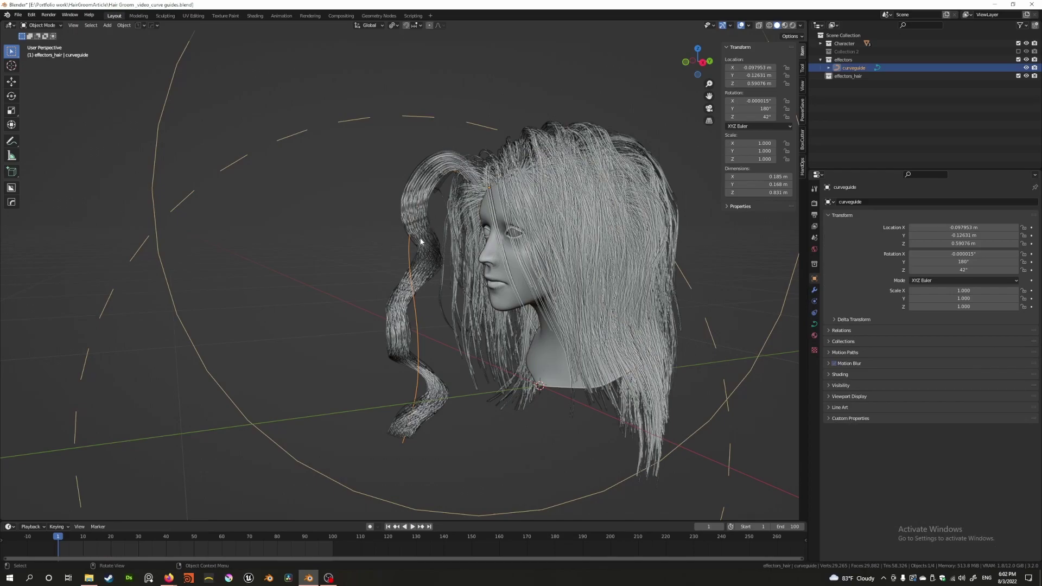
pyautogui.moveTo(403, 254); pyautogui.dragTo(502, 178, button='middle')
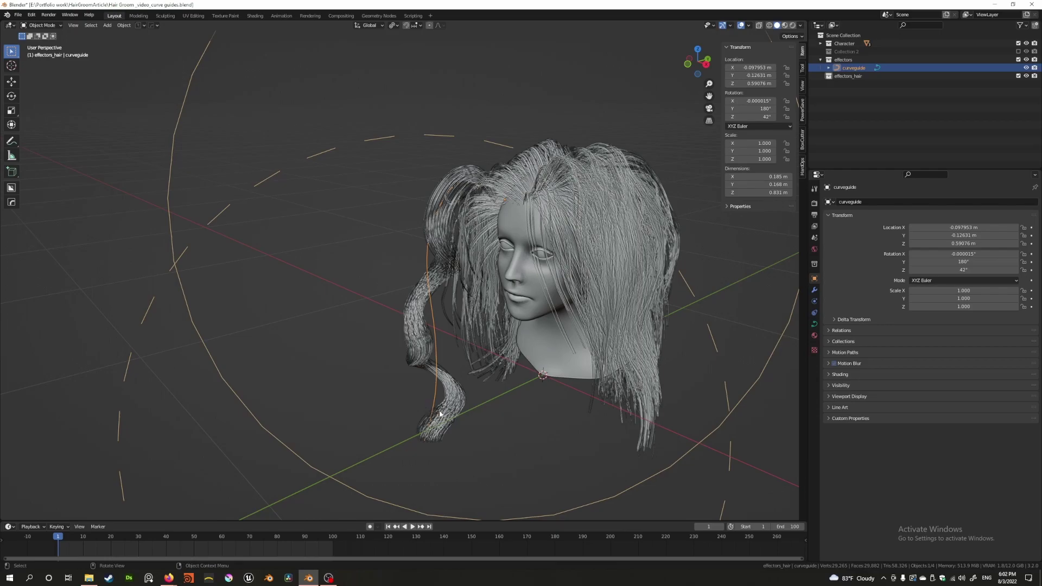
pyautogui.hotkey('shift', 'a')
pyautogui.moveTo(376, 277)
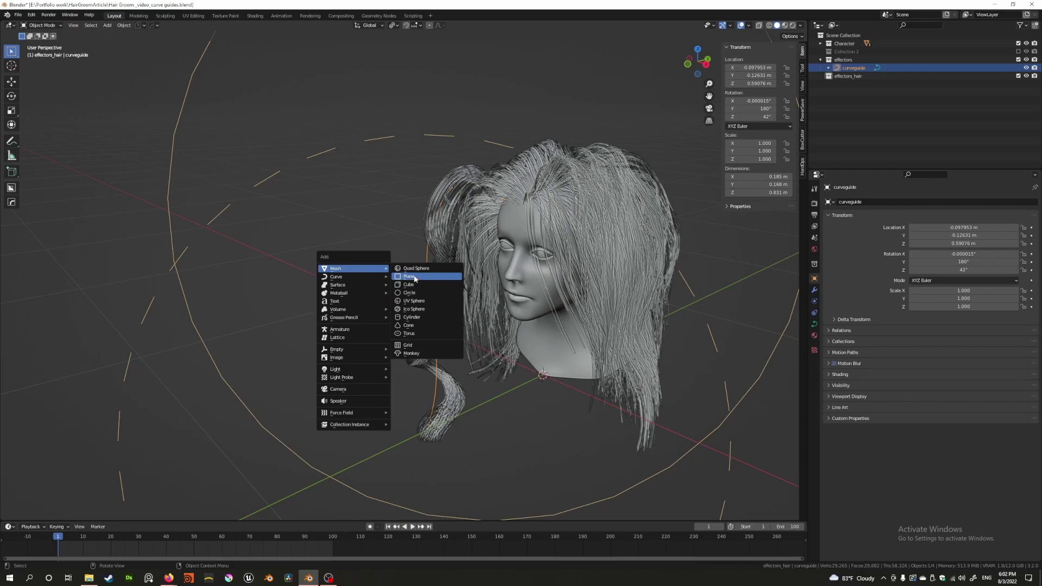
pyautogui.press('Escape')
pyautogui.moveTo(413, 276)
pyautogui.mouseDown(button='middle')
pyautogui.moveTo(402, 273)
pyautogui.moveTo(418, 260)
pyautogui.mouseUp(button='middle')
pyautogui.press('x')
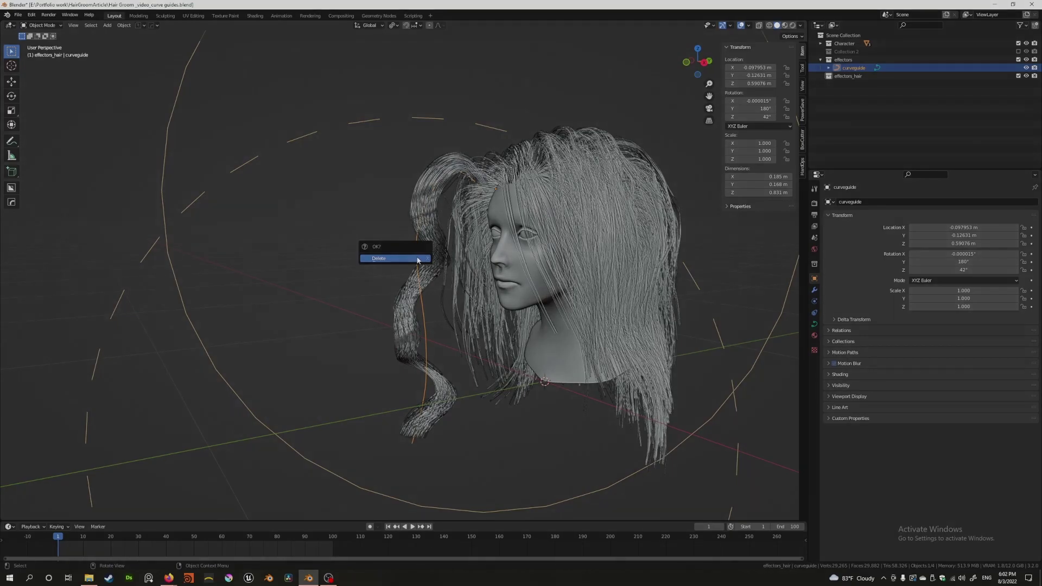
pyautogui.press('Escape')
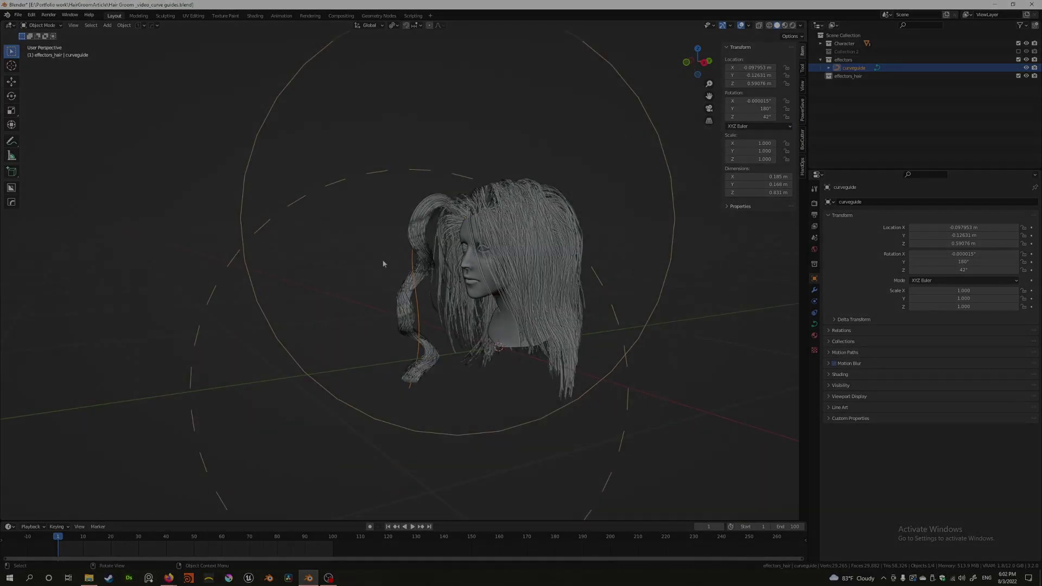
pyautogui.moveTo(373, 263); pyautogui.dragTo(446, 300, button='middle')
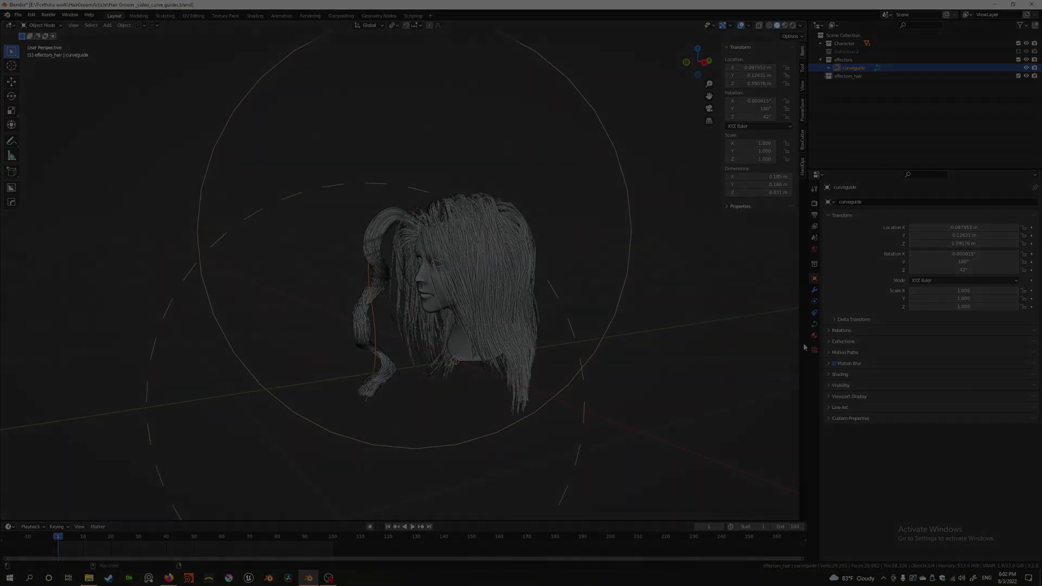